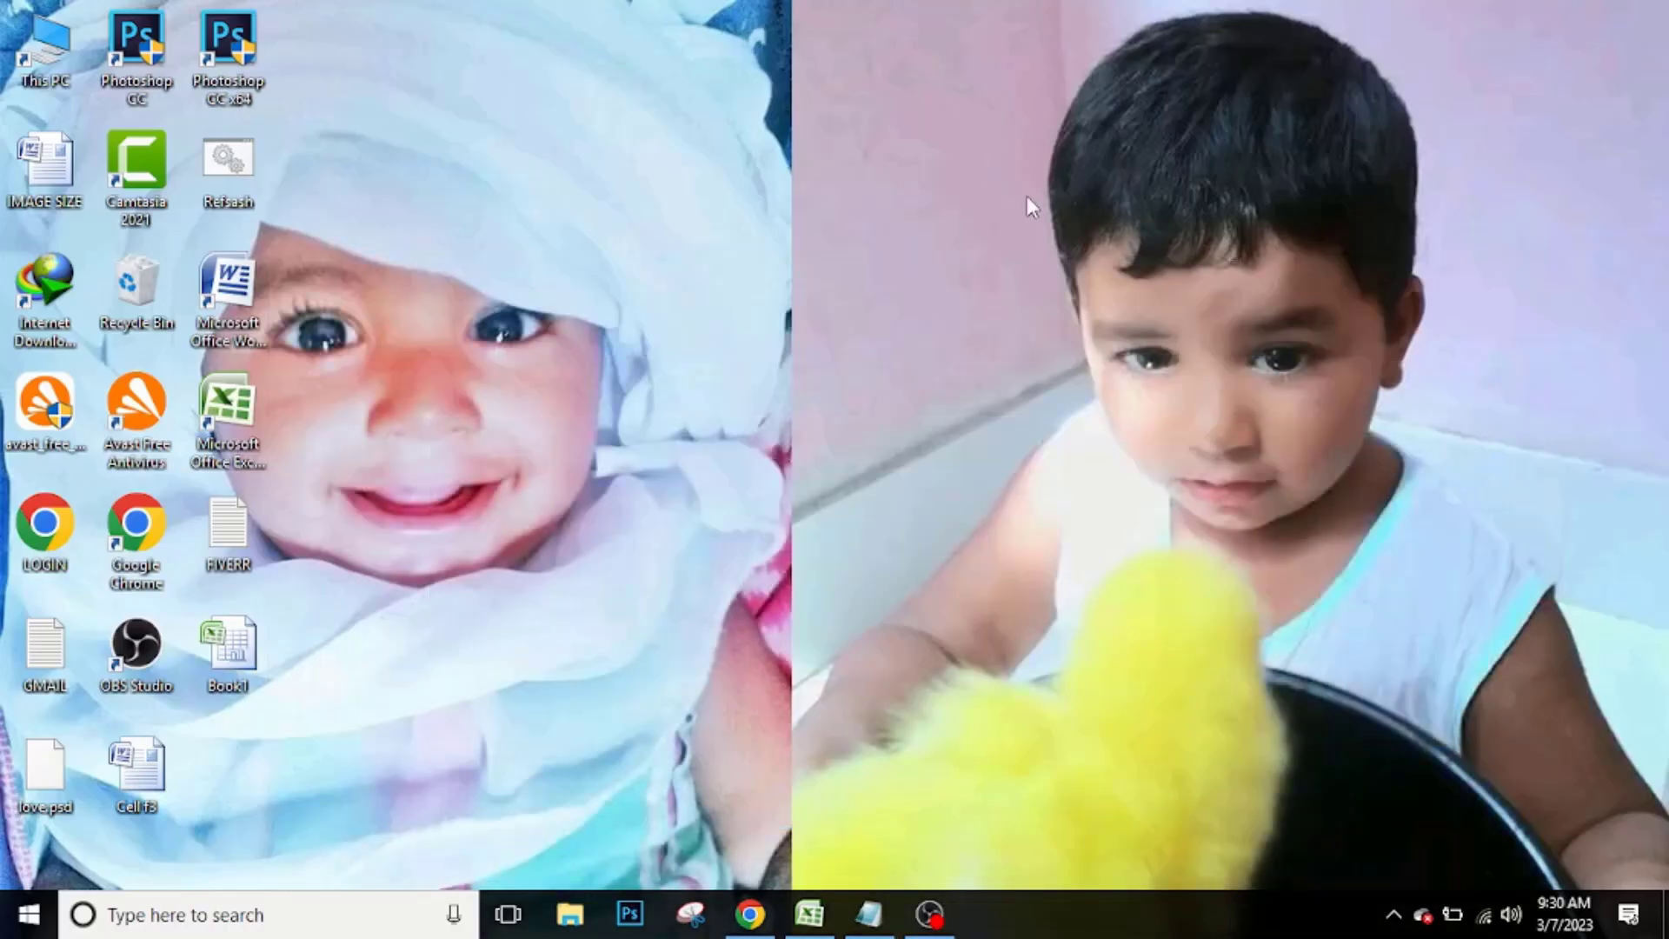
pyautogui.rightClick(754, 65)
pyautogui.click(822, 137)
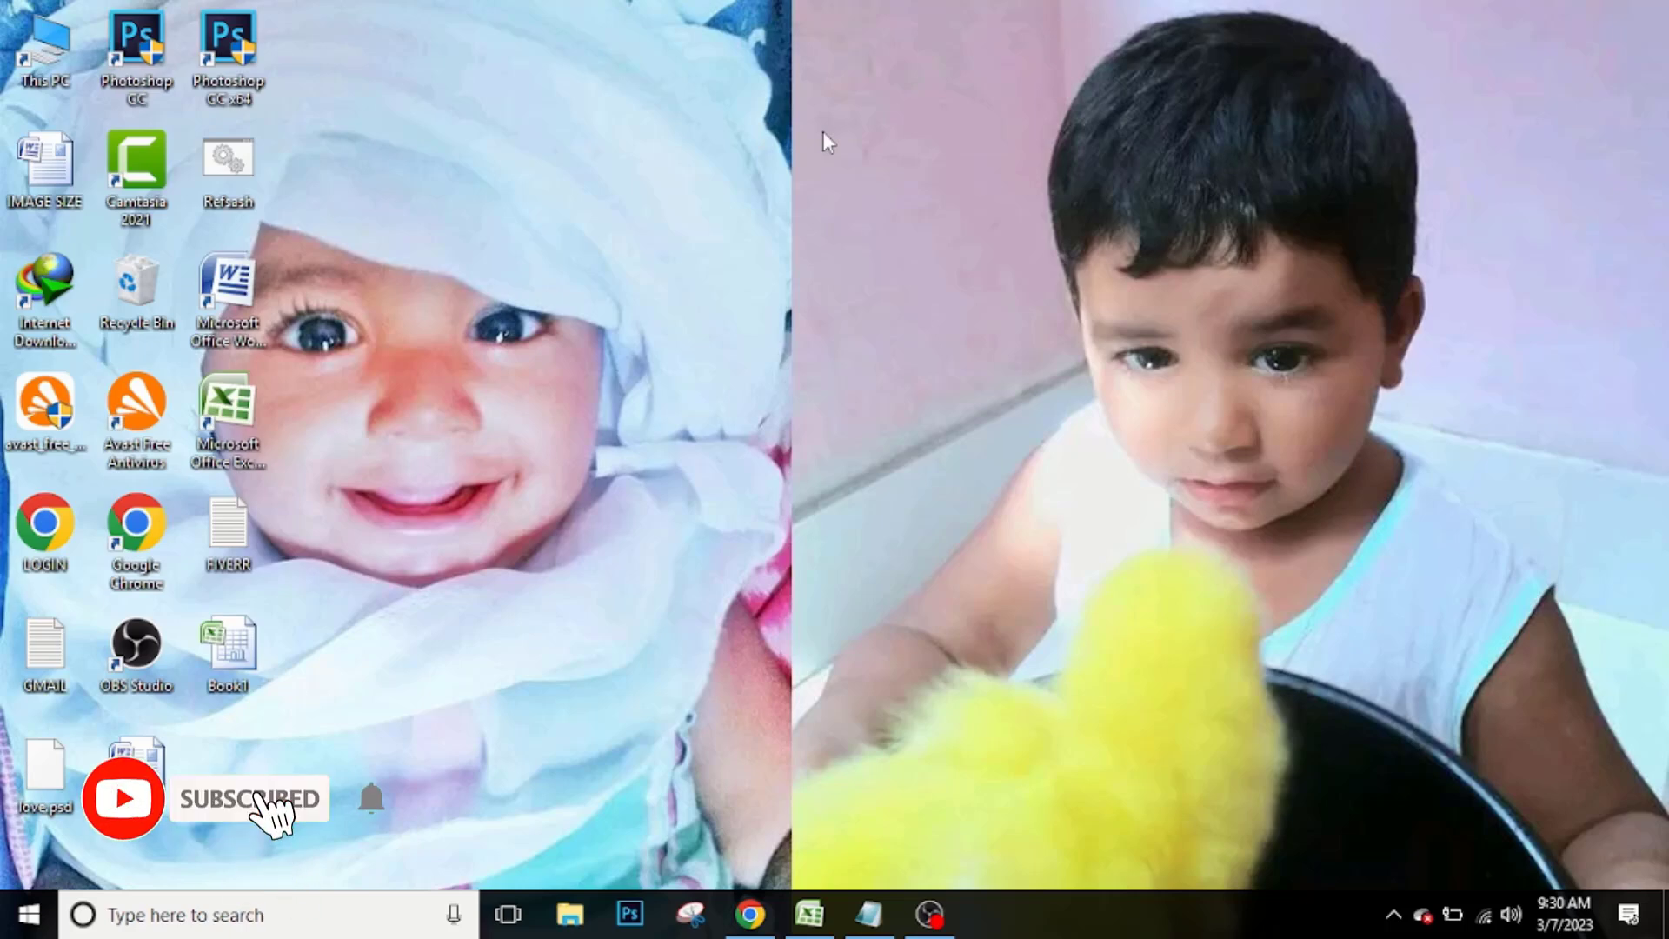
pyautogui.rightClick(759, 131)
pyautogui.click(839, 202)
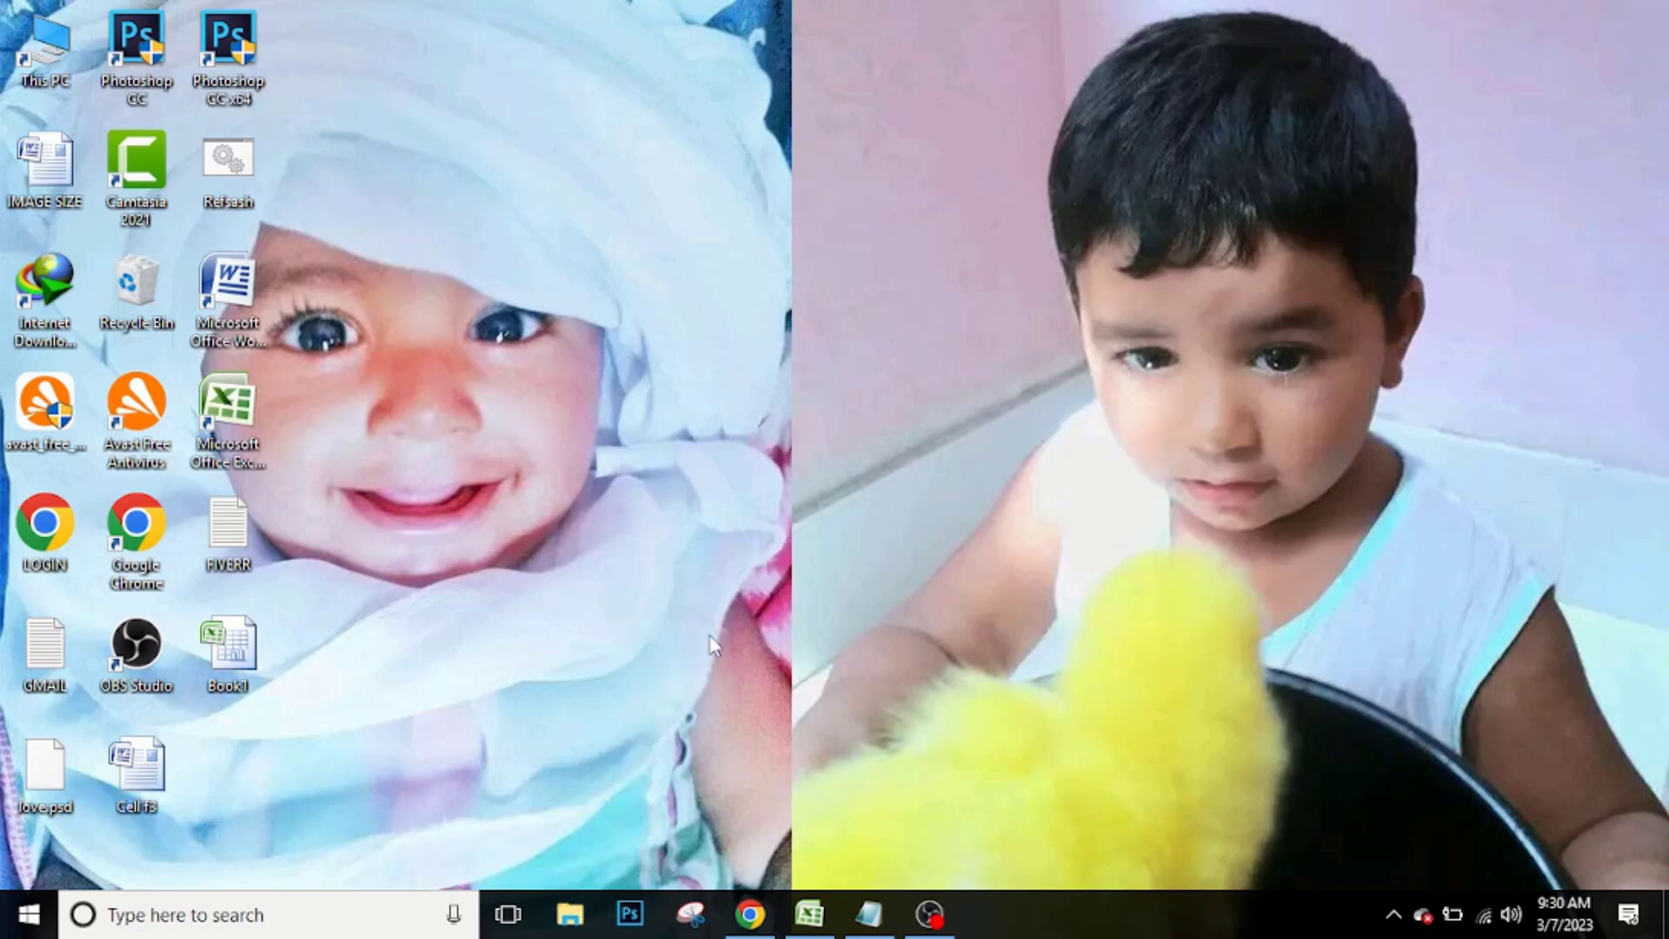
# Switch to the open Excel workbook and look over the whole result table in A2:T9.
pyautogui.click(811, 914)
pyautogui.moveTo(81, 248); pyautogui.dragTo(1604, 504)
pyautogui.scroll(1, 1659, 500)
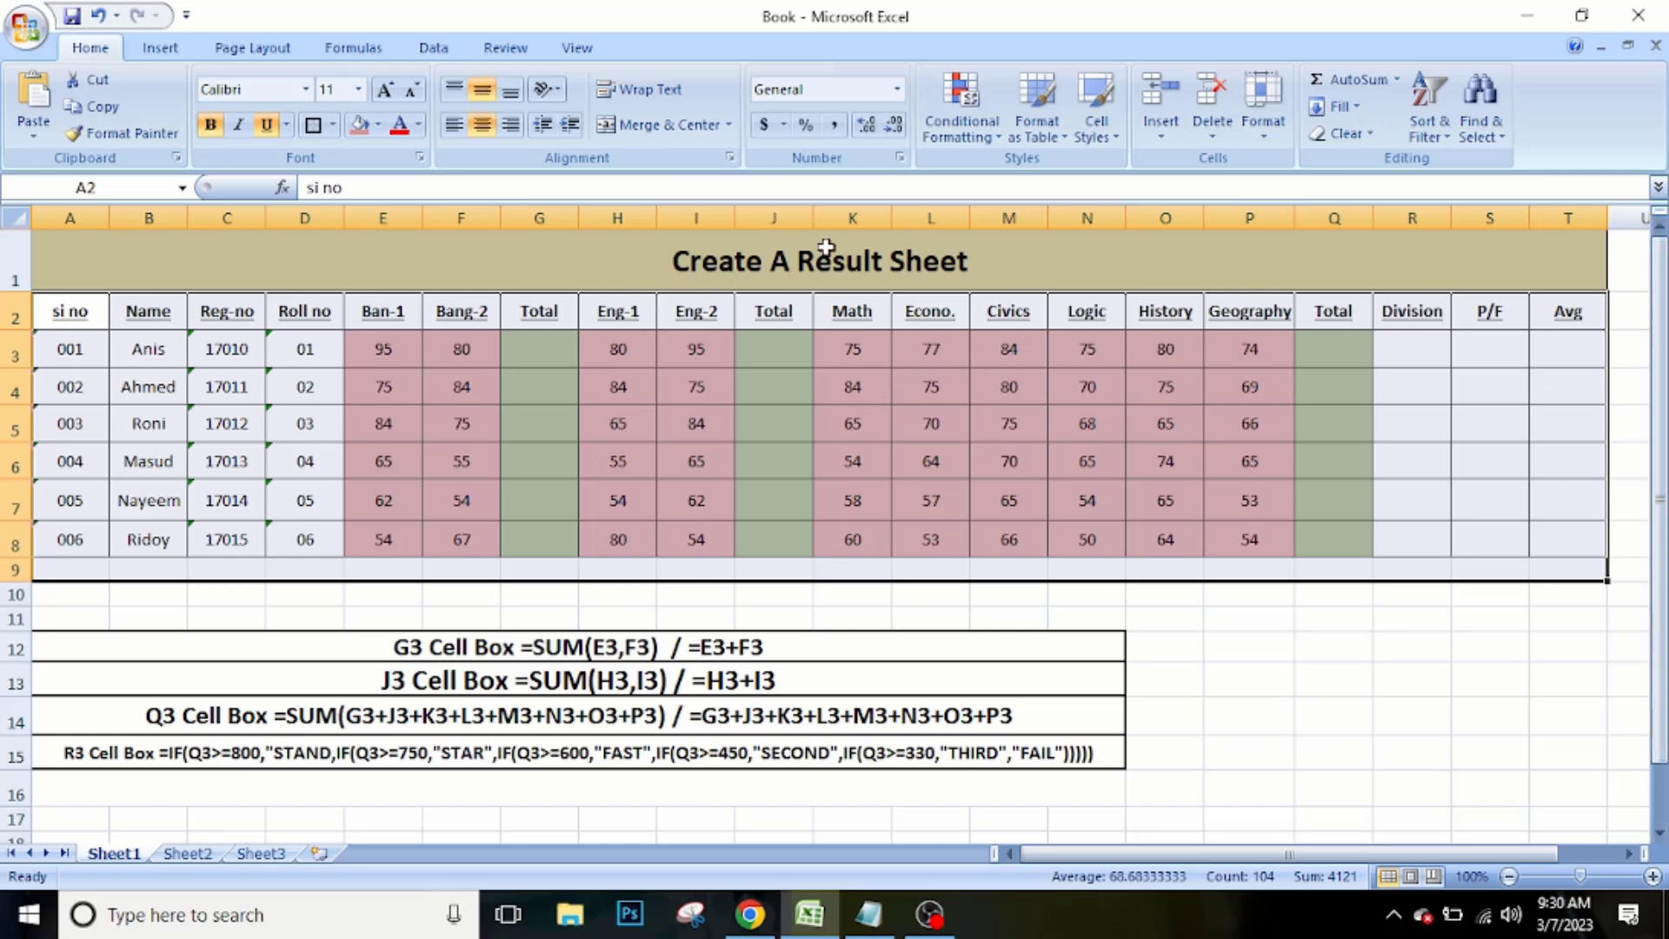
# Review the sheet title and the si no, Name, Reg-no and Roll no columns of the result table.
pyautogui.doubleClick(988, 266)
pyautogui.moveTo(968, 265); pyautogui.dragTo(675, 263)
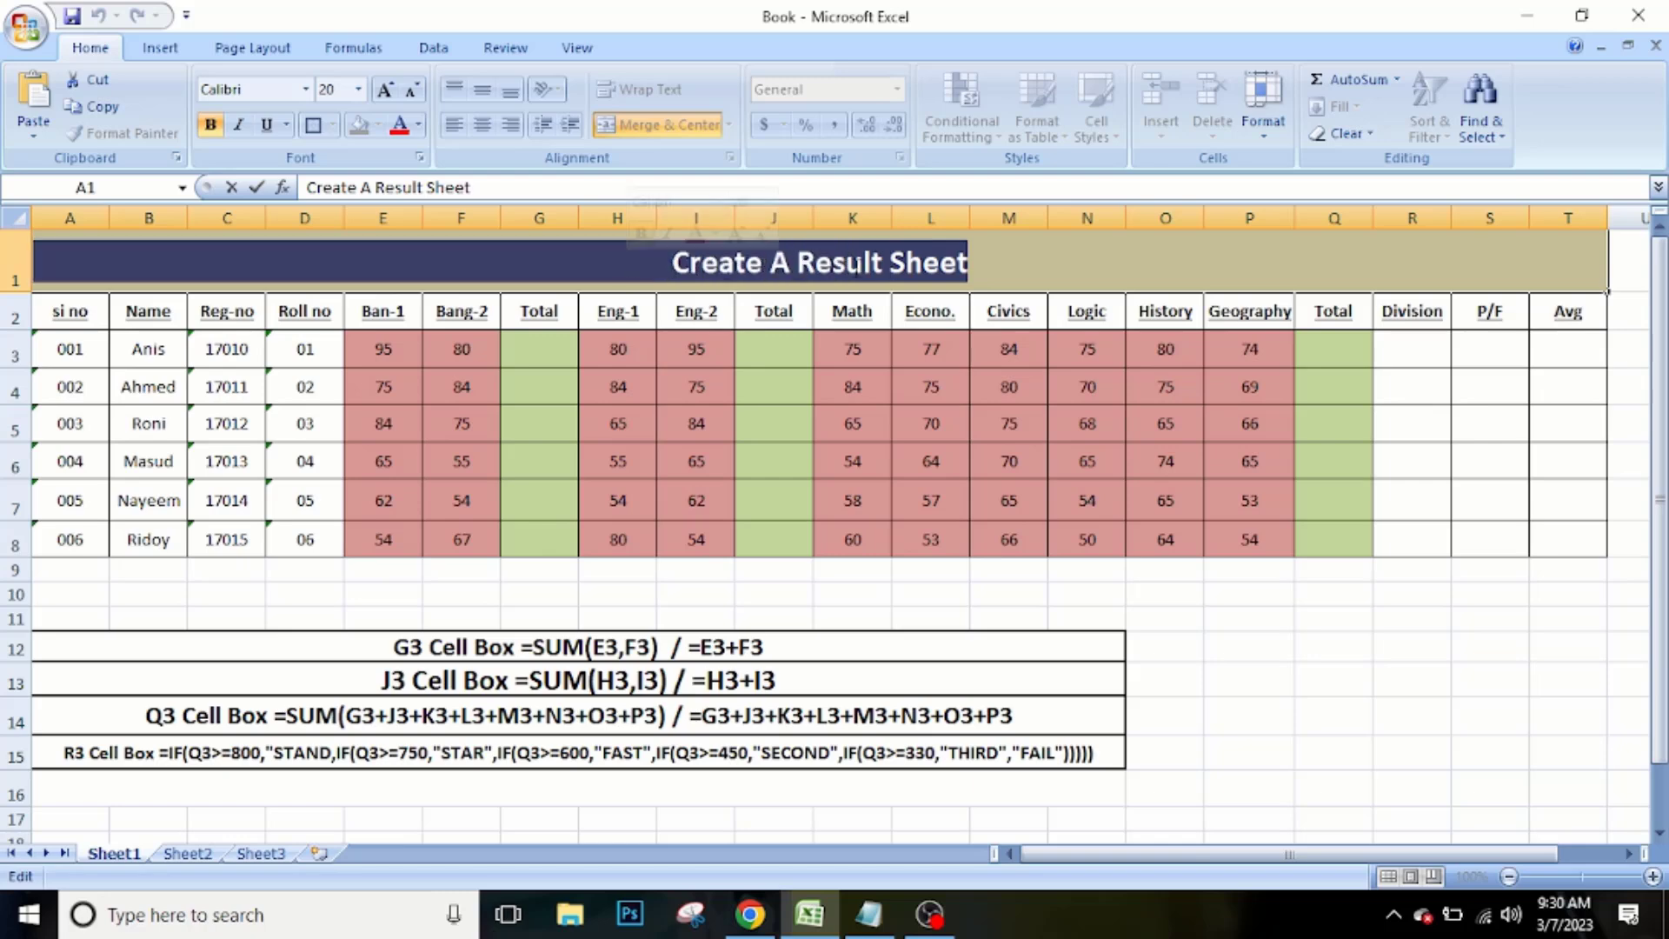
pyautogui.click(1023, 263)
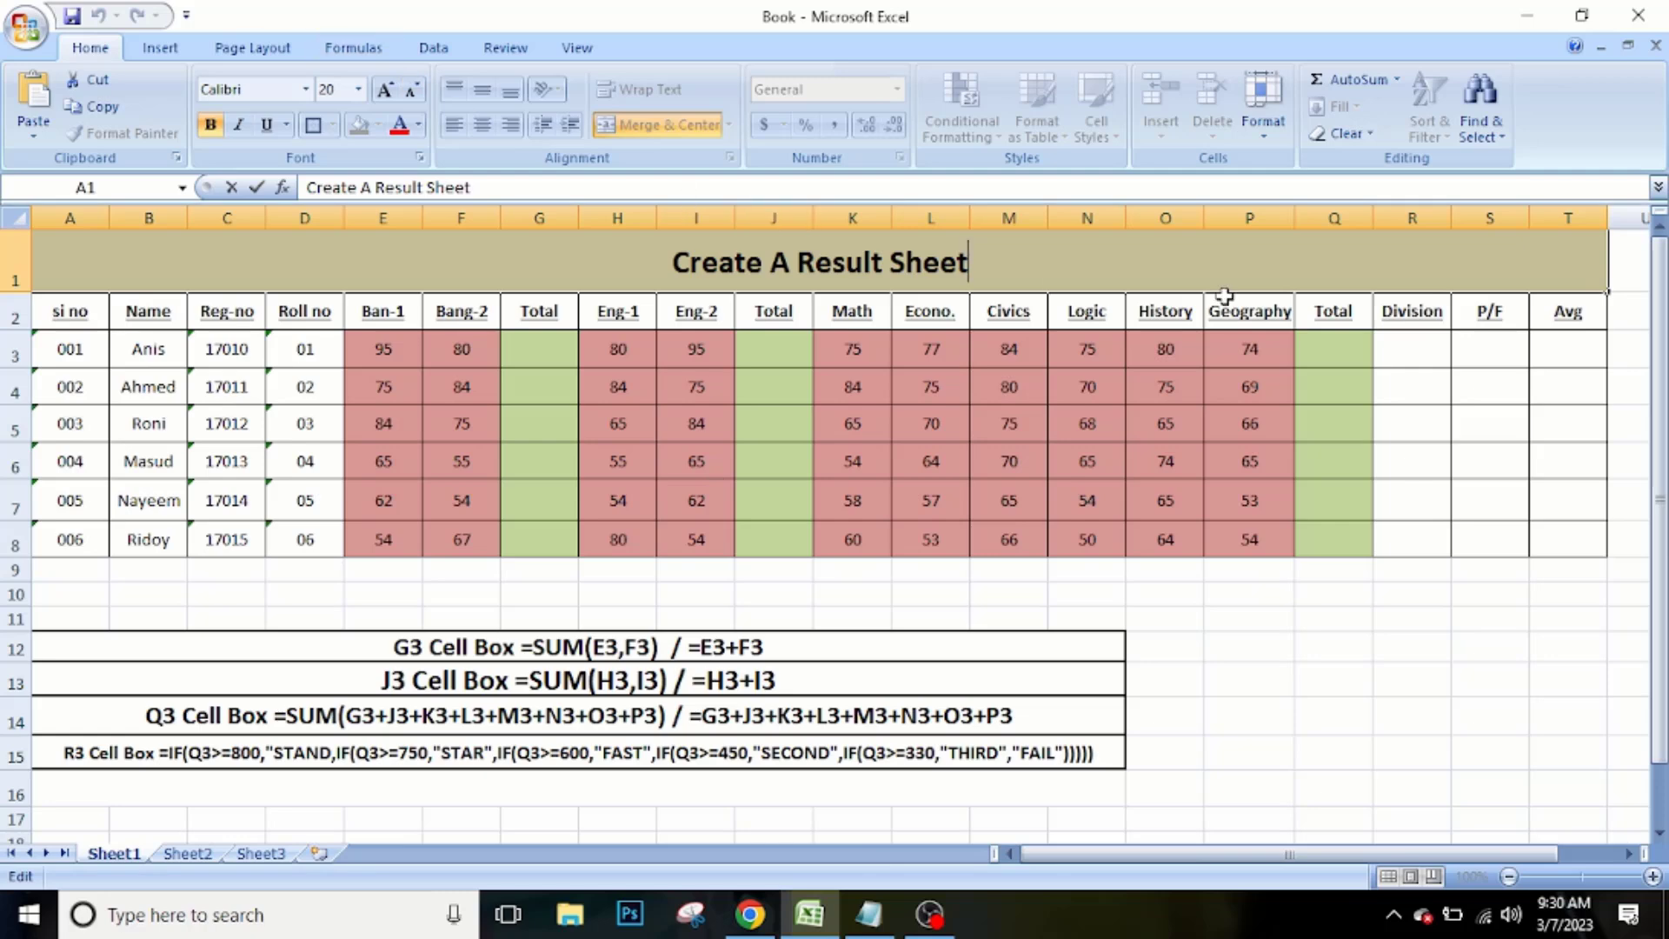
pyautogui.moveTo(67, 304); pyautogui.dragTo(87, 535)
pyautogui.moveTo(161, 315); pyautogui.dragTo(161, 539)
pyautogui.click(247, 315)
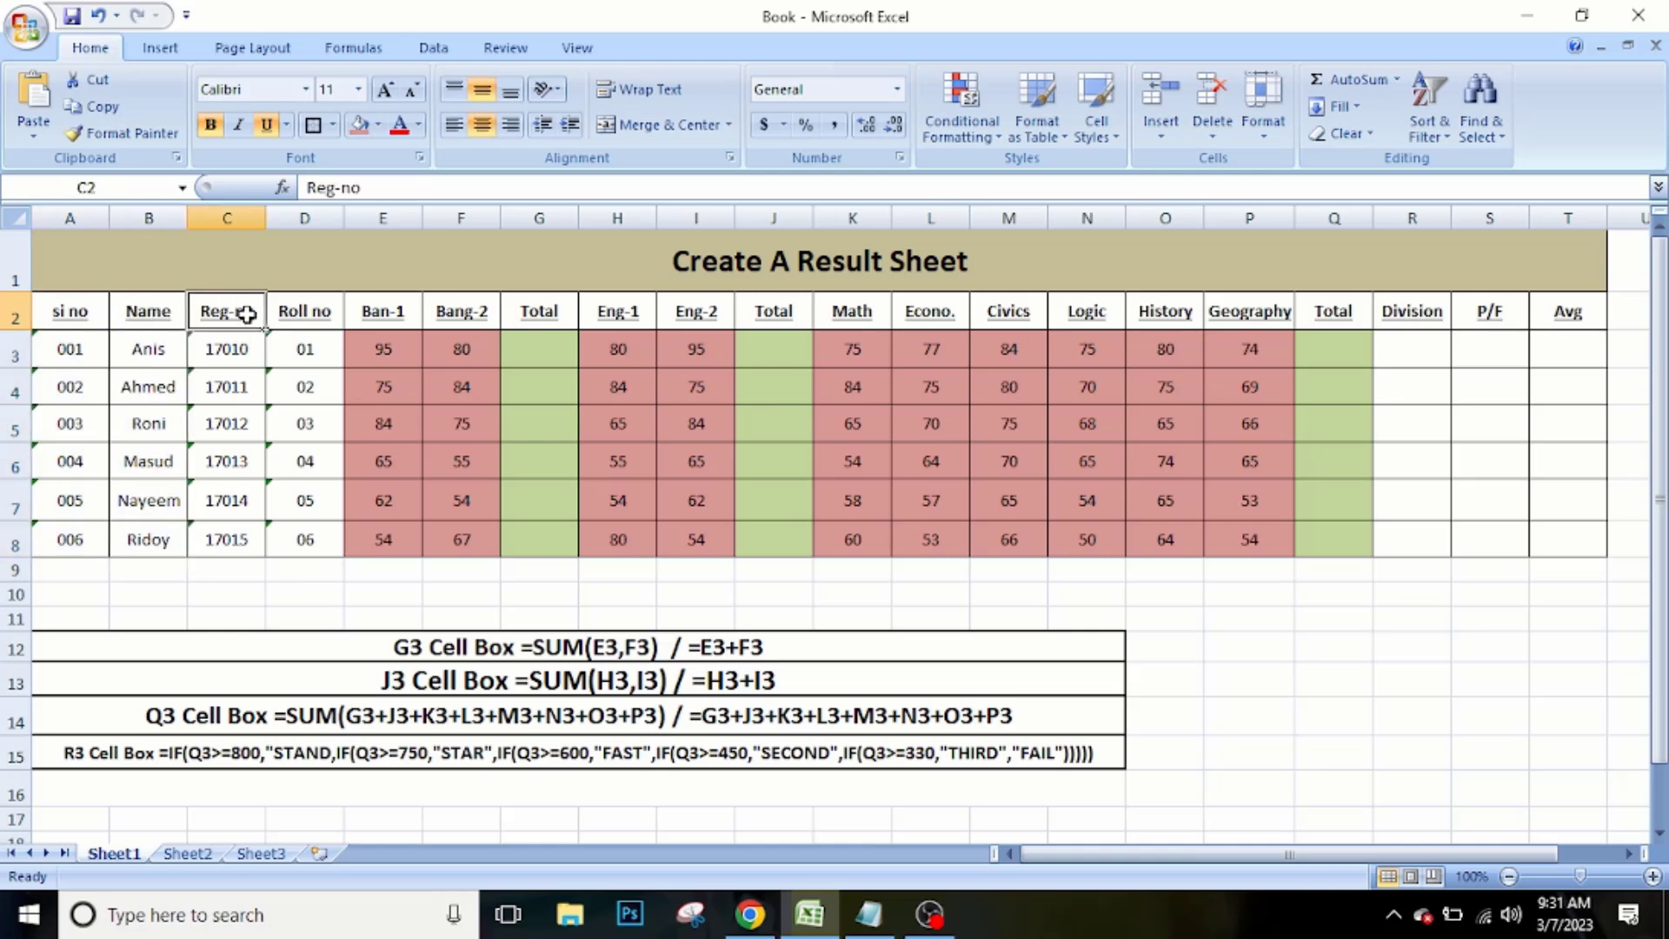
pyautogui.moveTo(247, 311); pyautogui.dragTo(247, 543)
pyautogui.click(322, 311)
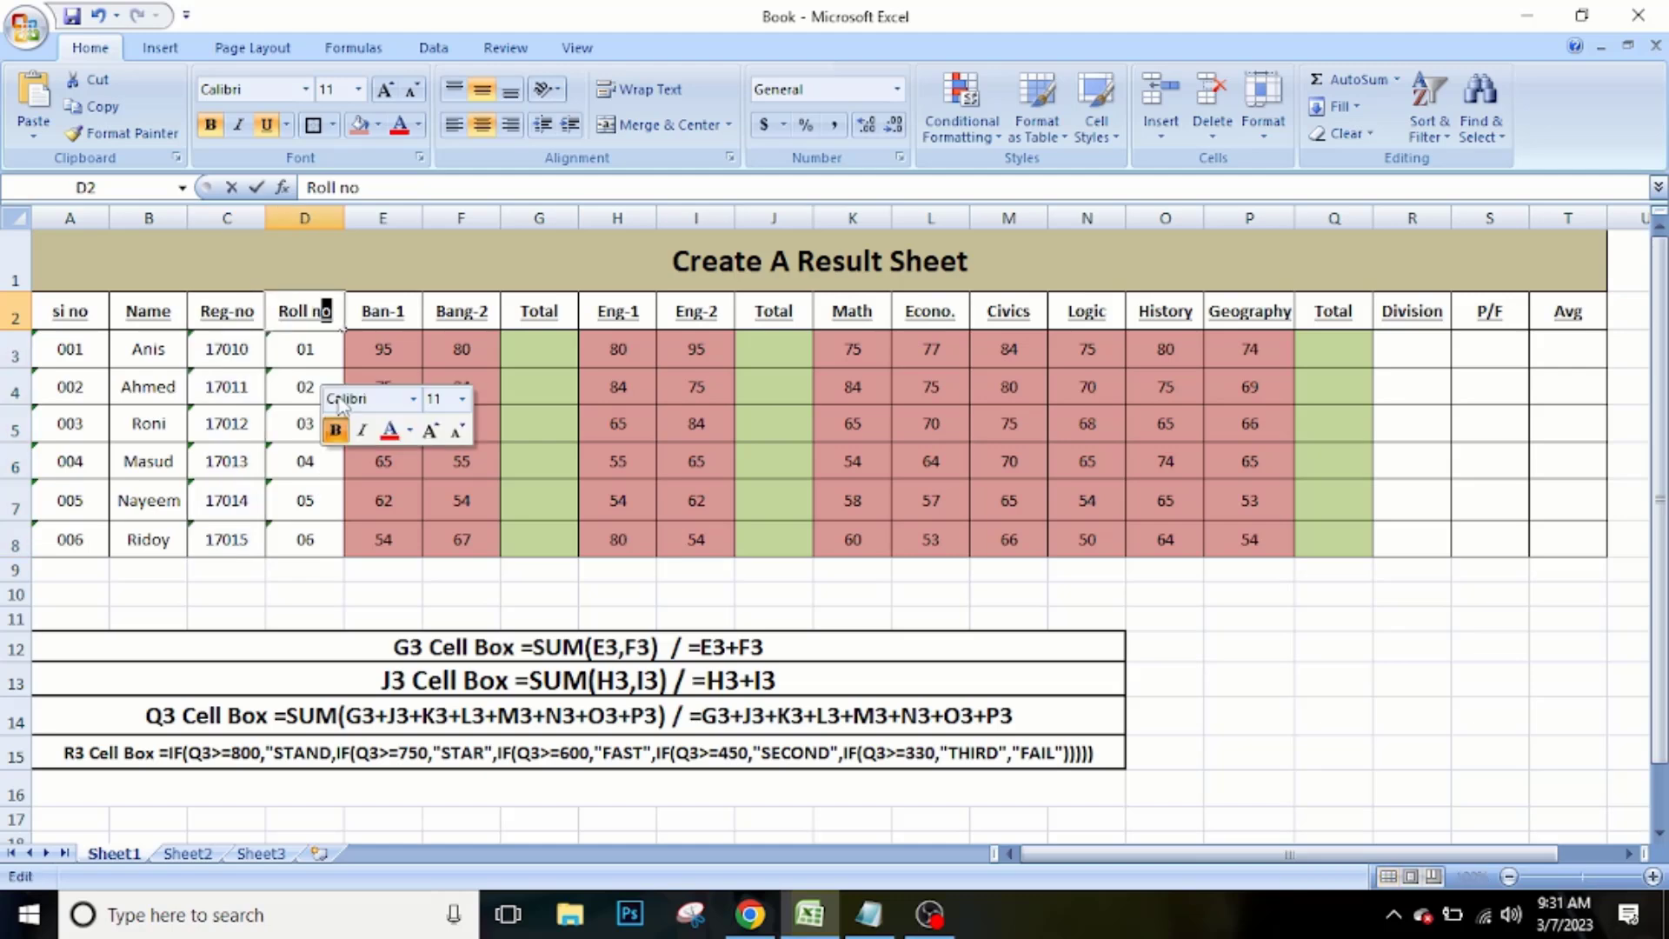
pyautogui.rightClick(335, 374)
pyautogui.click(304, 372)
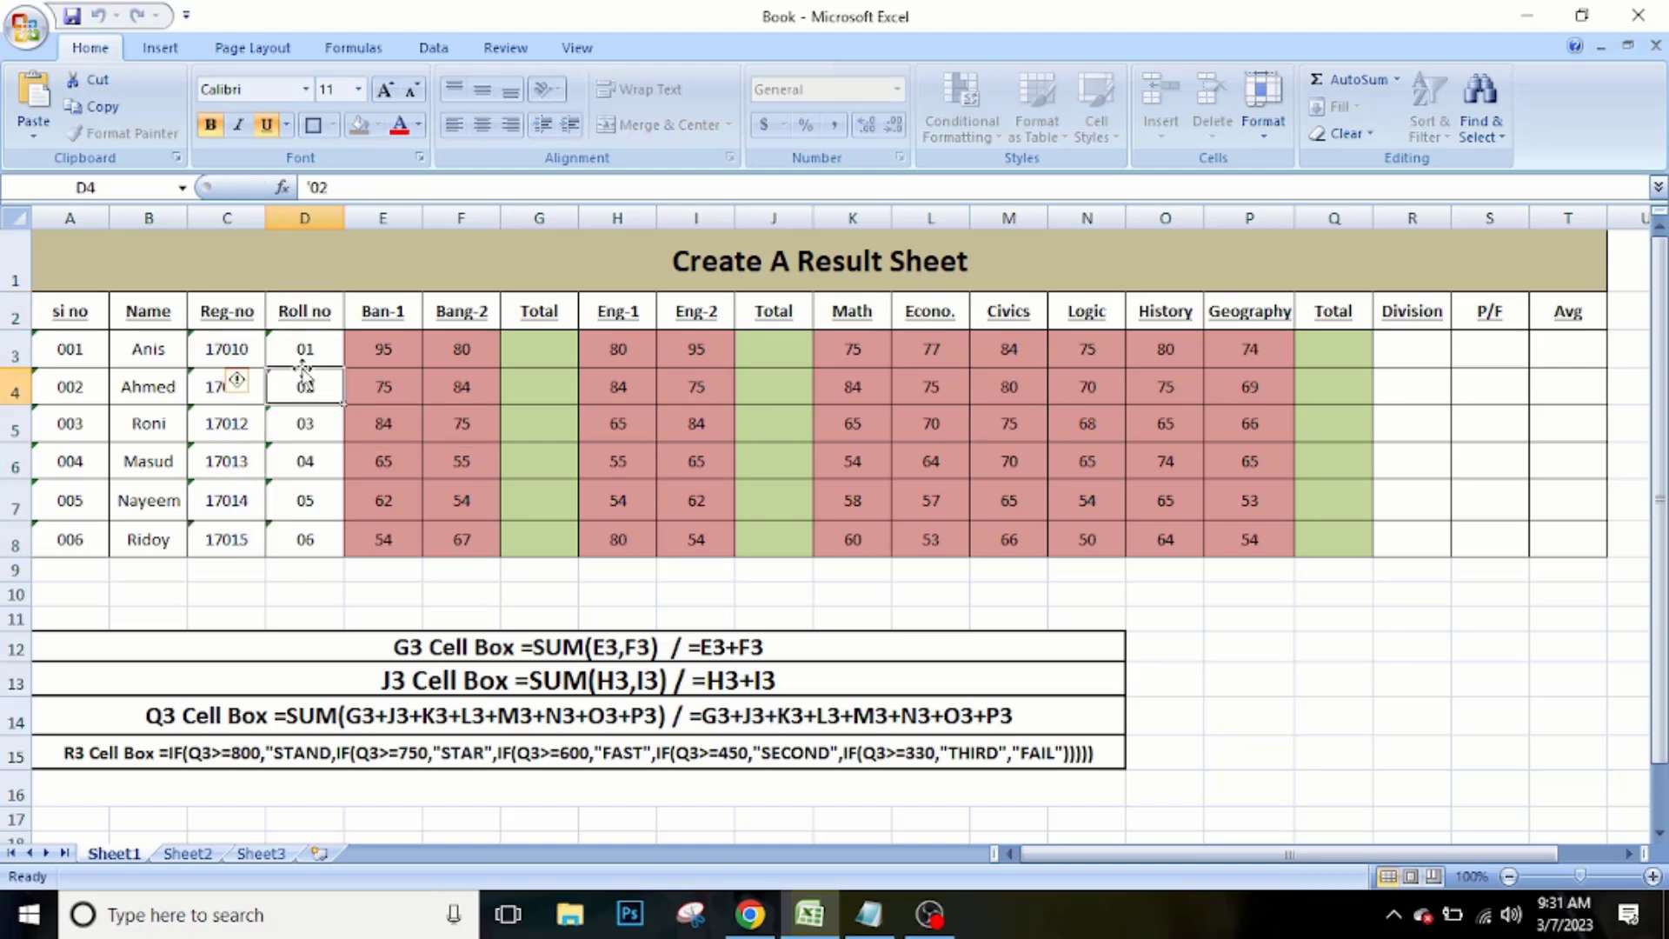
# Review the Ban-1, Bang-2, Eng-1 and Eng-2 mark columns together with their two Total columns.
pyautogui.click(389, 314)
pyautogui.click(465, 316)
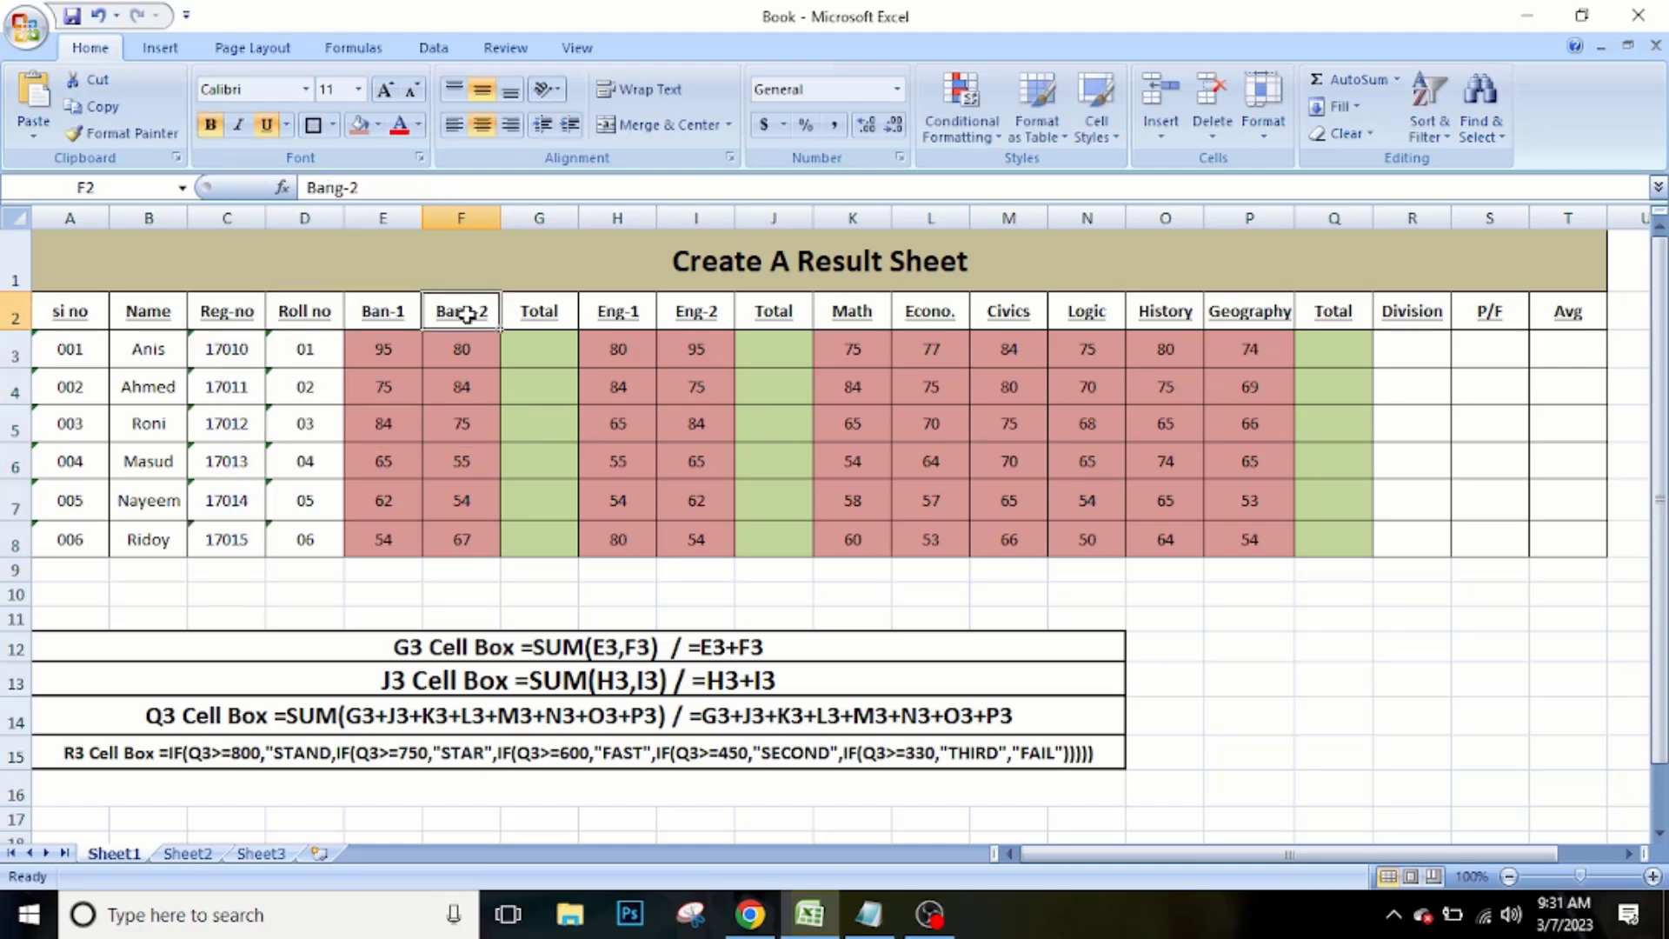
pyautogui.click(406, 316)
pyautogui.click(492, 314)
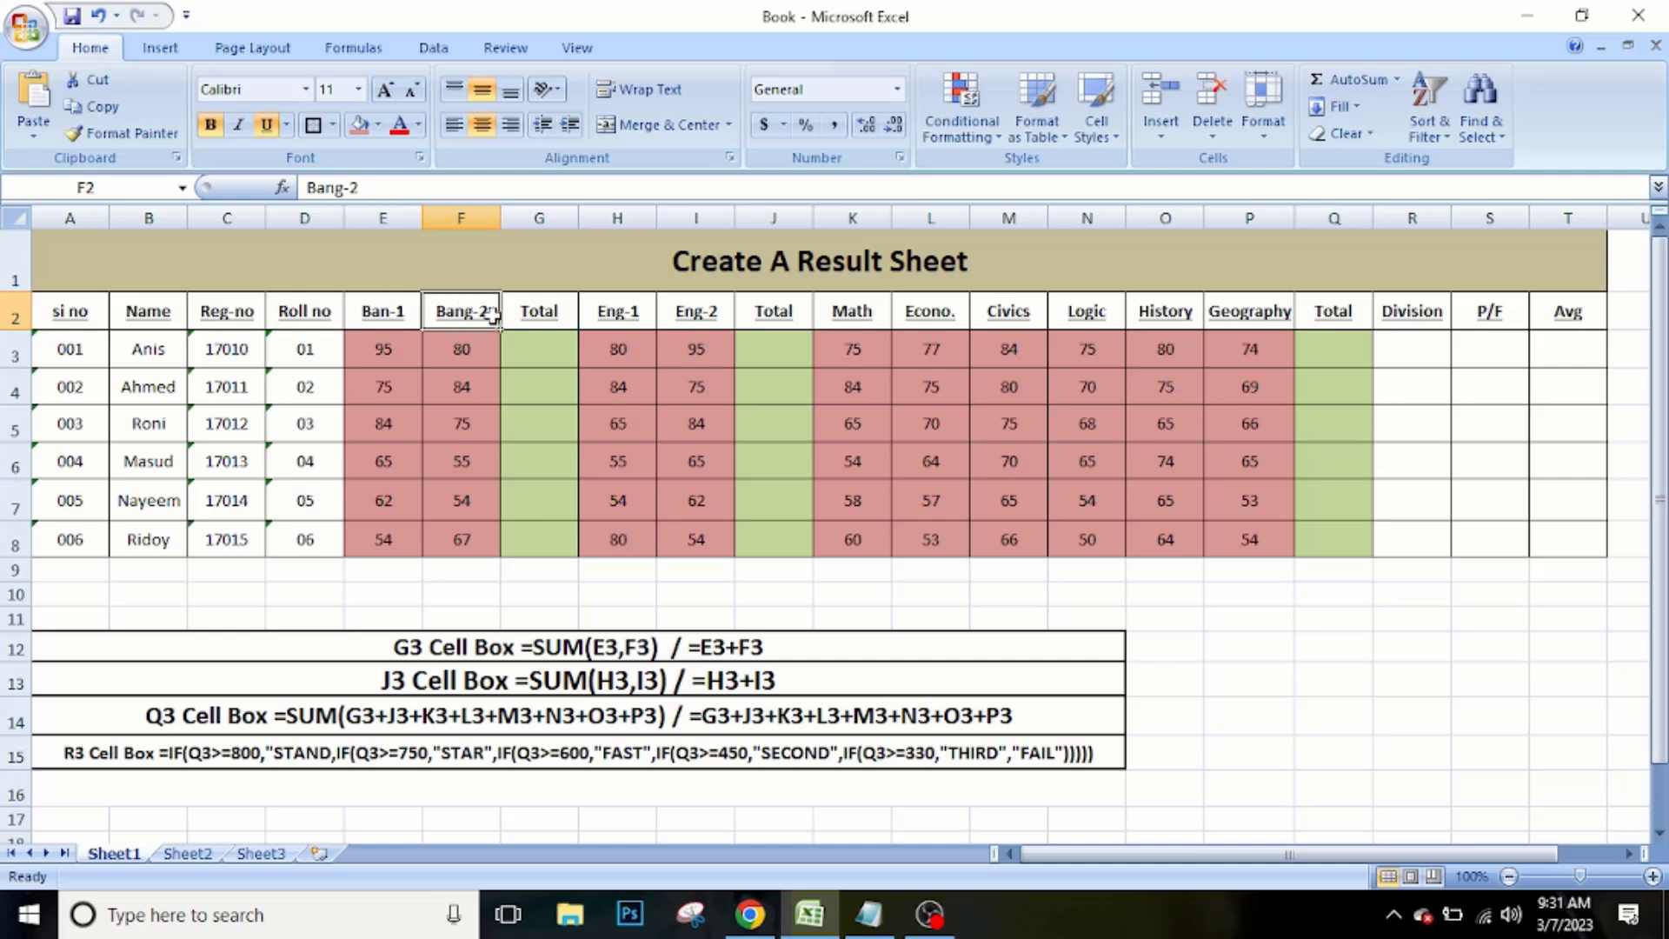
pyautogui.click(545, 309)
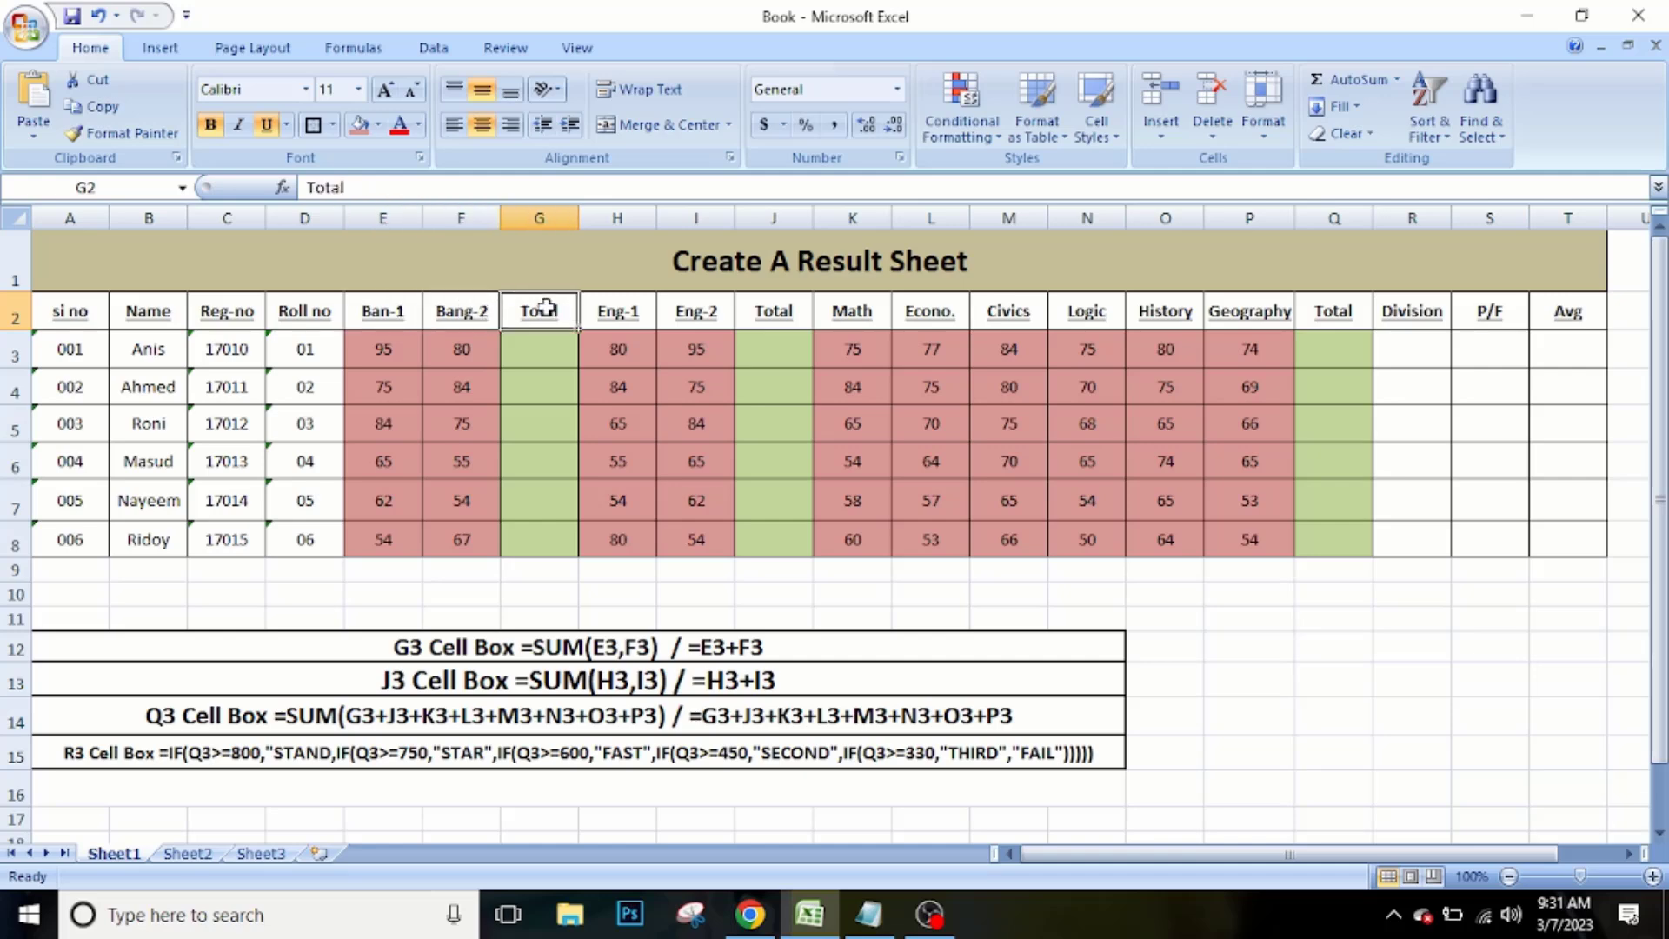
pyautogui.moveTo(553, 308); pyautogui.dragTo(555, 537)
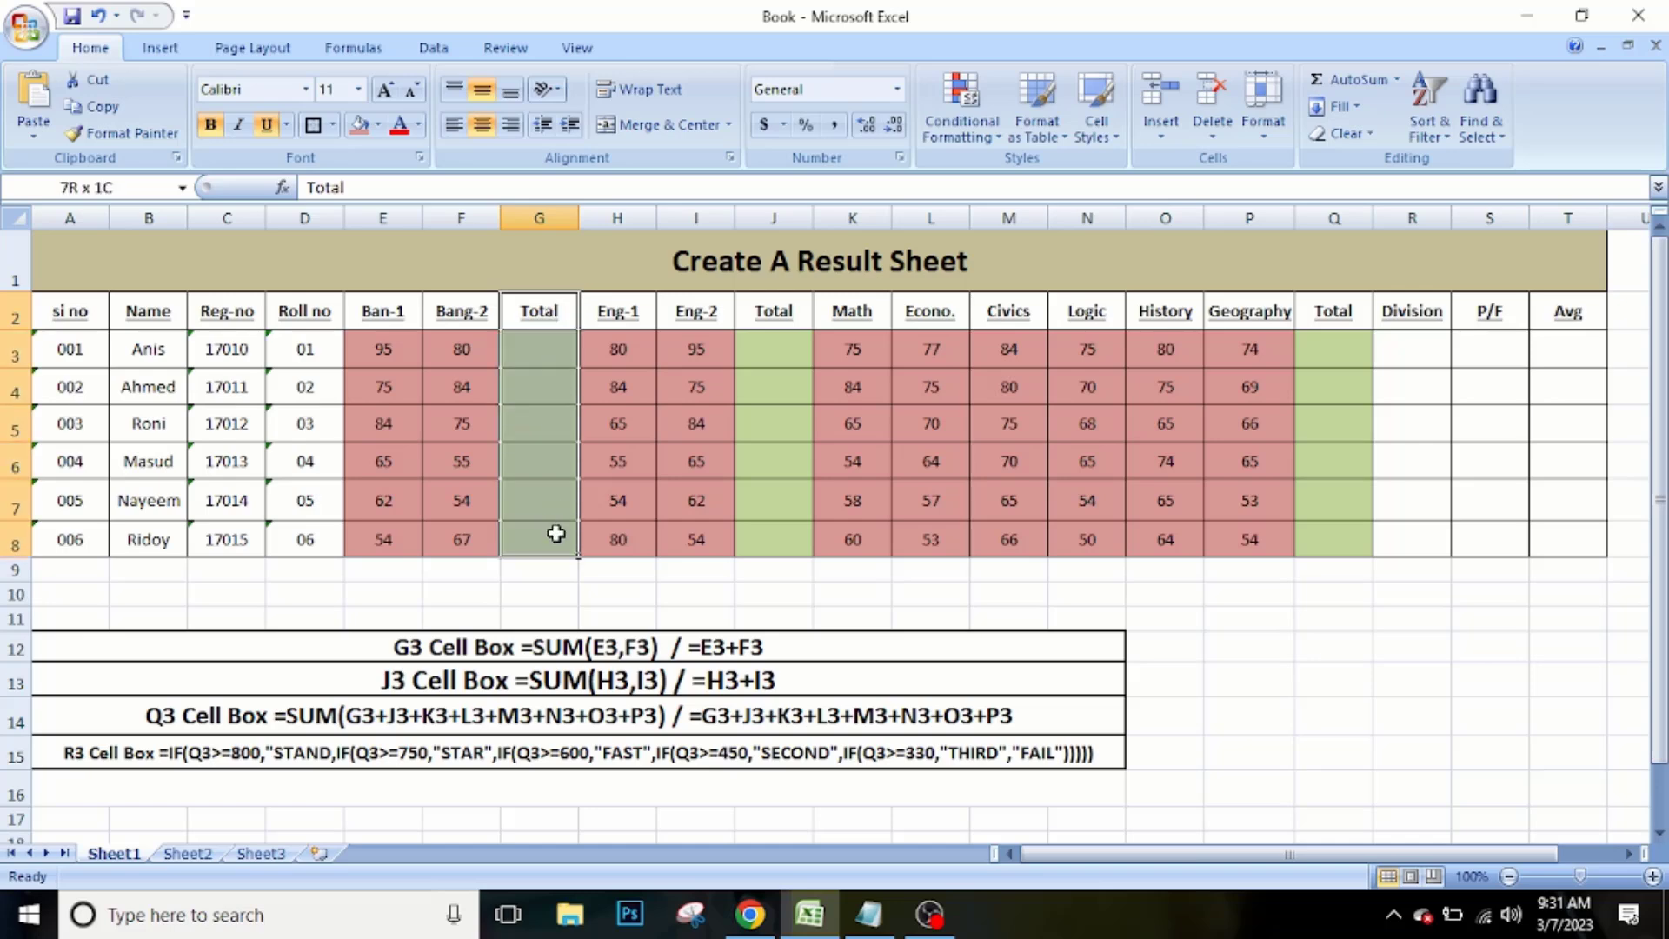
pyautogui.click(551, 344)
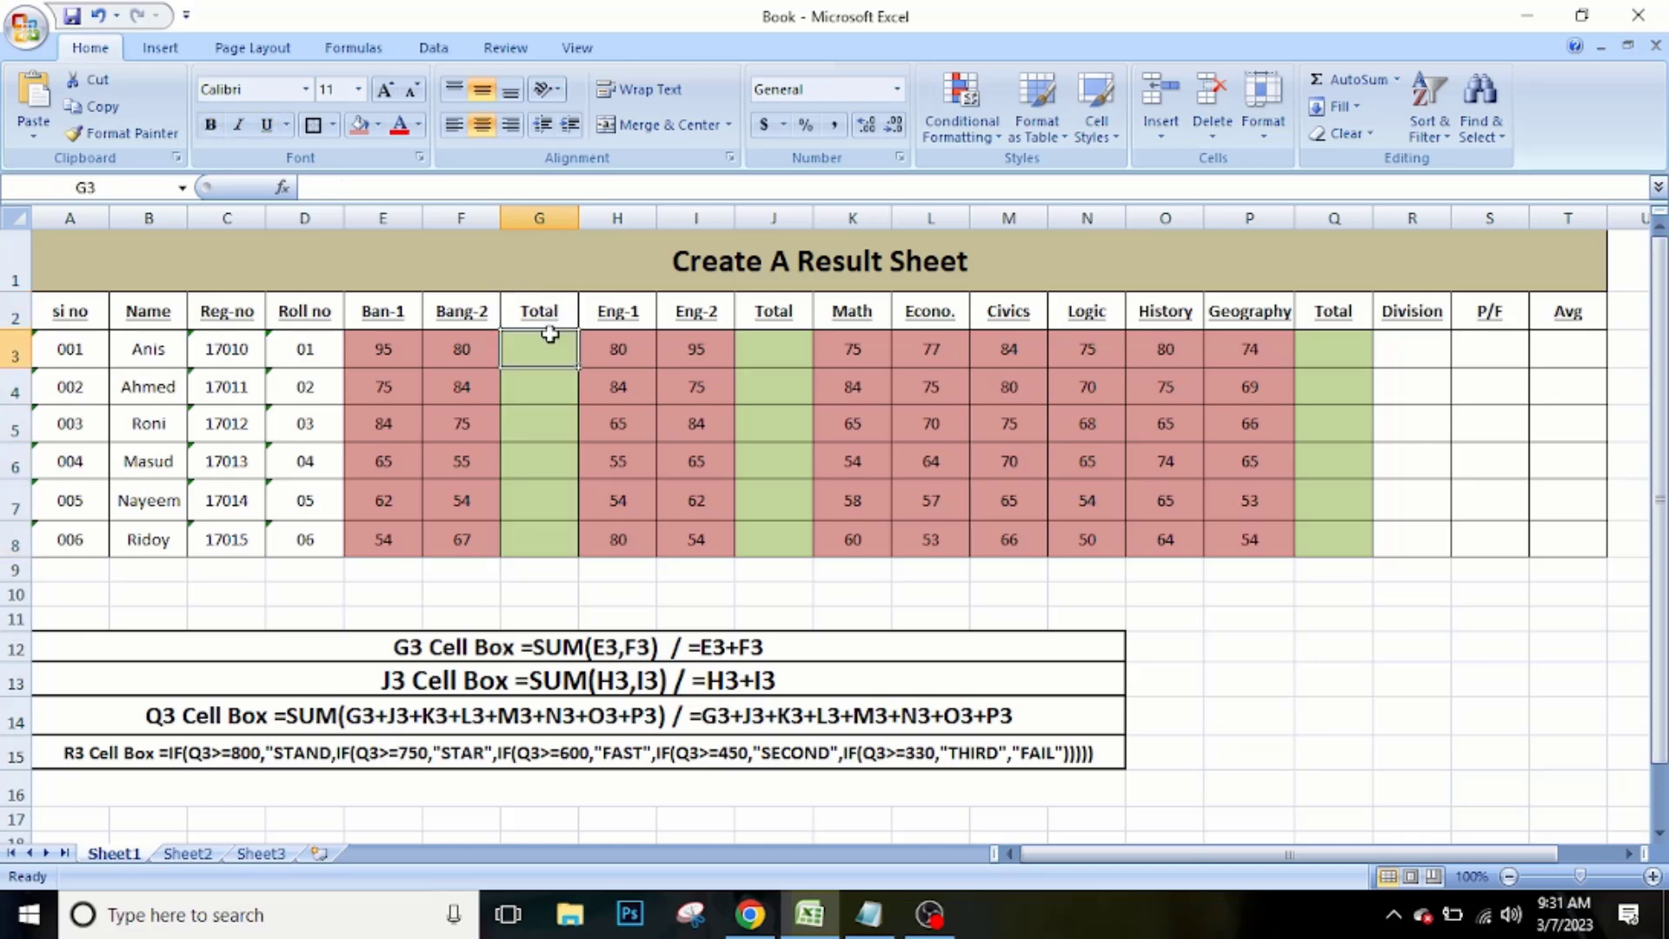
pyautogui.click(609, 323)
pyautogui.click(682, 324)
pyautogui.moveTo(796, 305); pyautogui.dragTo(788, 515)
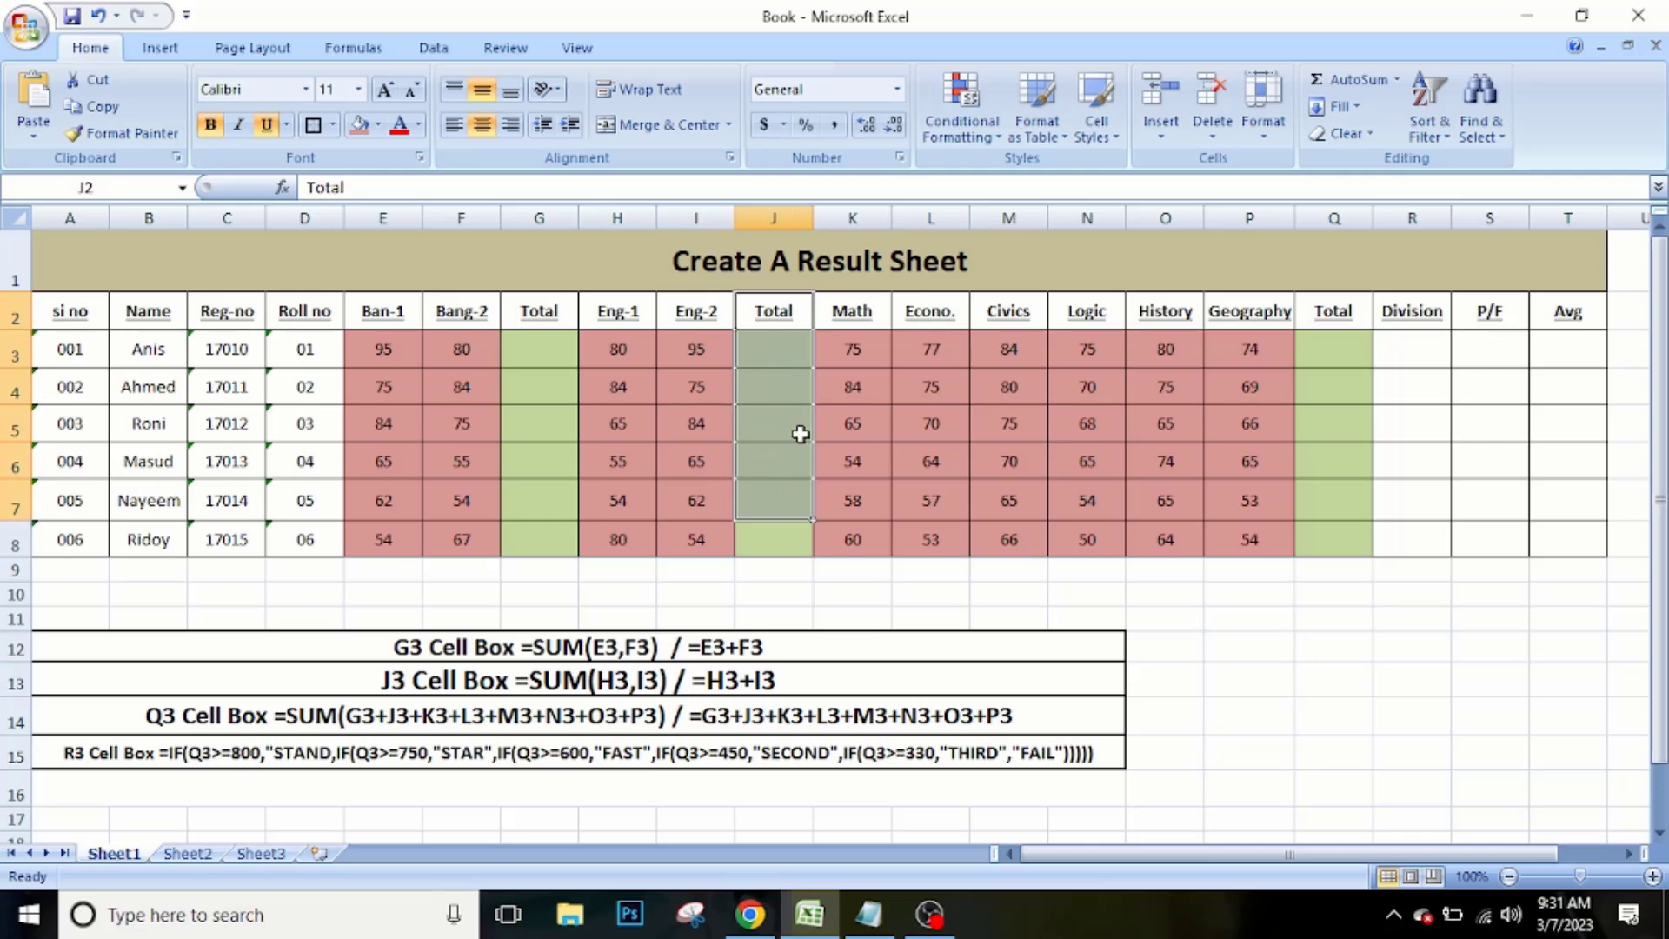
# Review the subject marks from Math to Geography and the overall Total column.
pyautogui.click(832, 410)
pyautogui.click(848, 346)
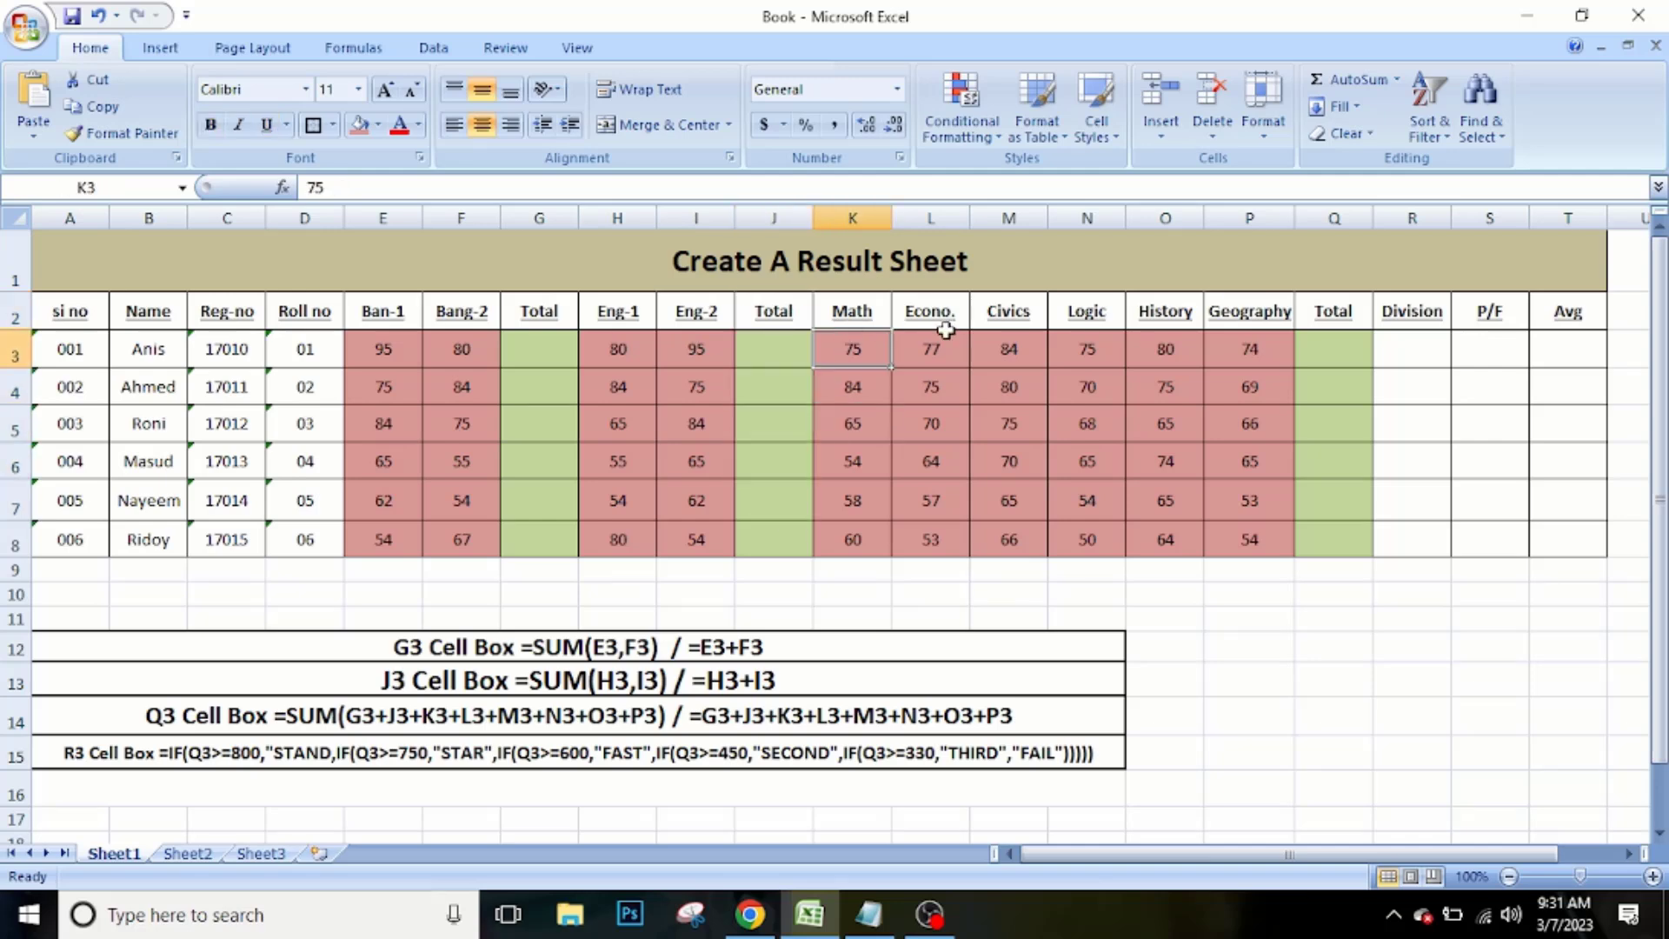
pyautogui.click(918, 334)
pyautogui.click(1026, 324)
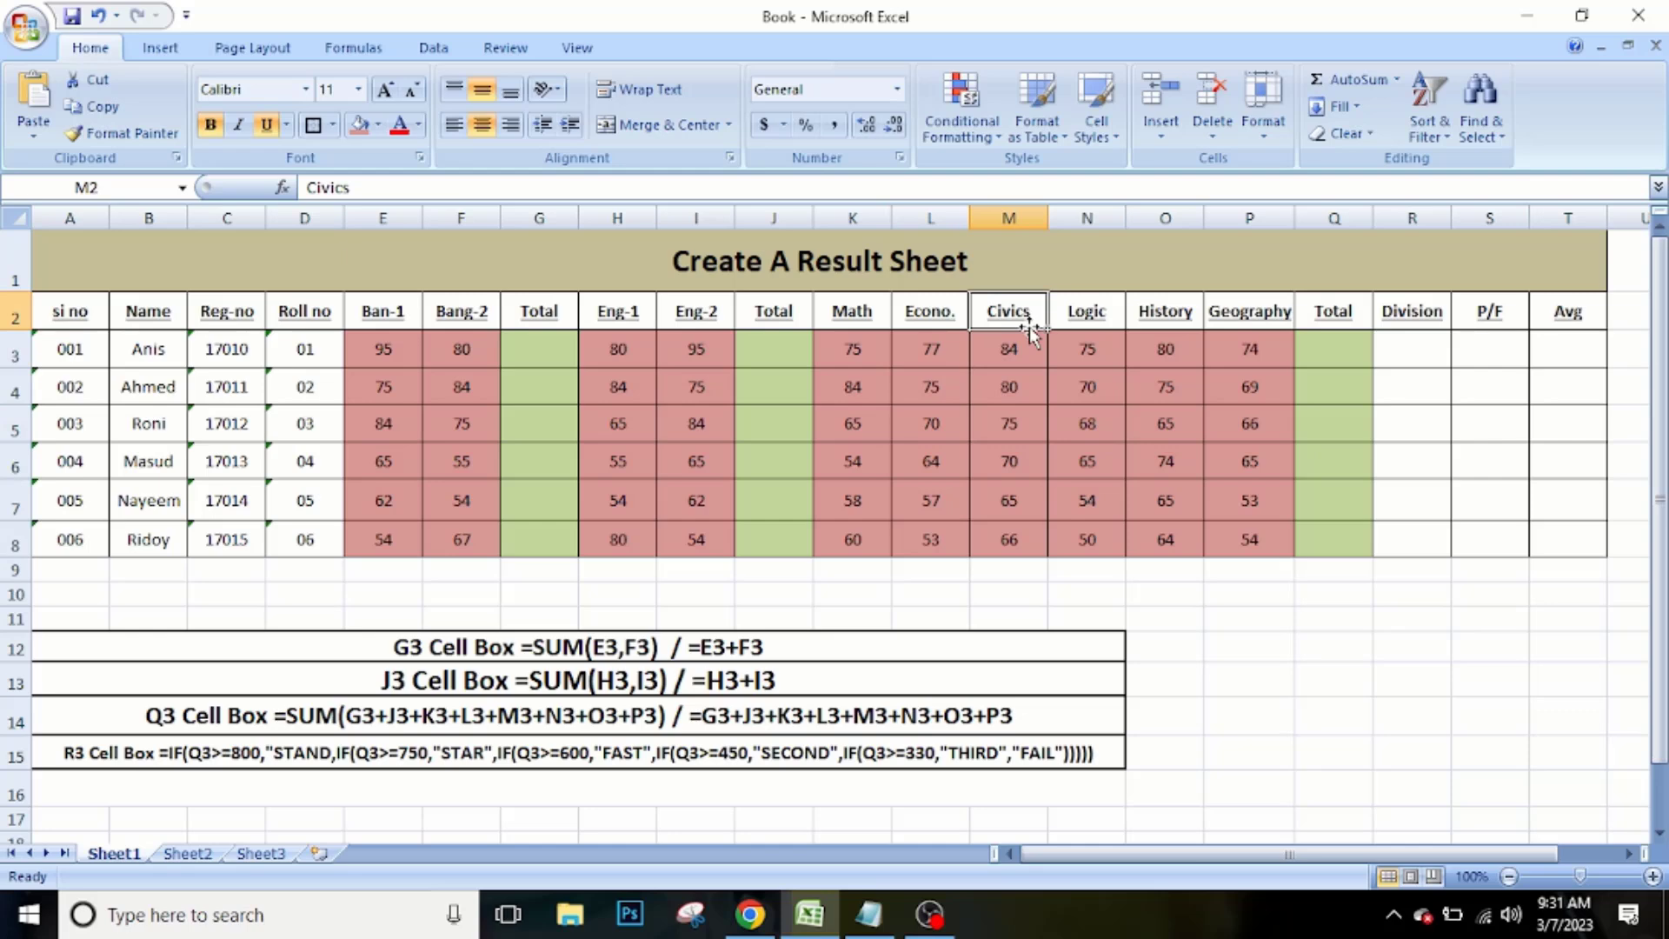
pyautogui.click(1086, 334)
pyautogui.click(1175, 335)
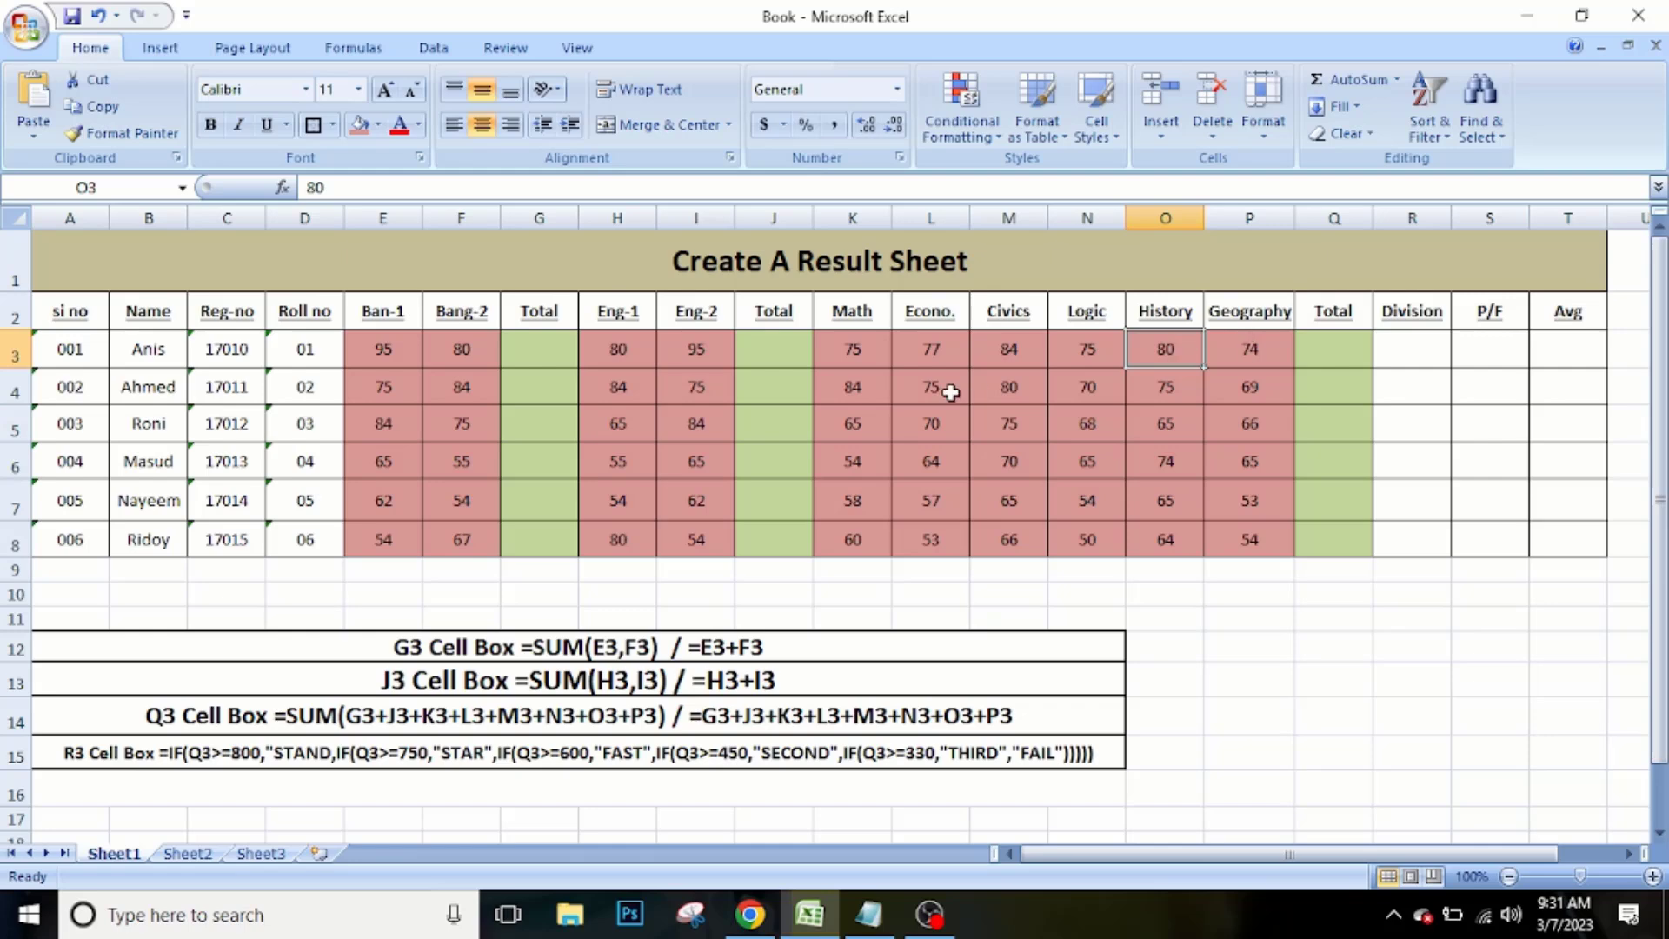
pyautogui.moveTo(850, 386); pyautogui.dragTo(1164, 386)
pyautogui.moveTo(1328, 314); pyautogui.dragTo(1333, 534)
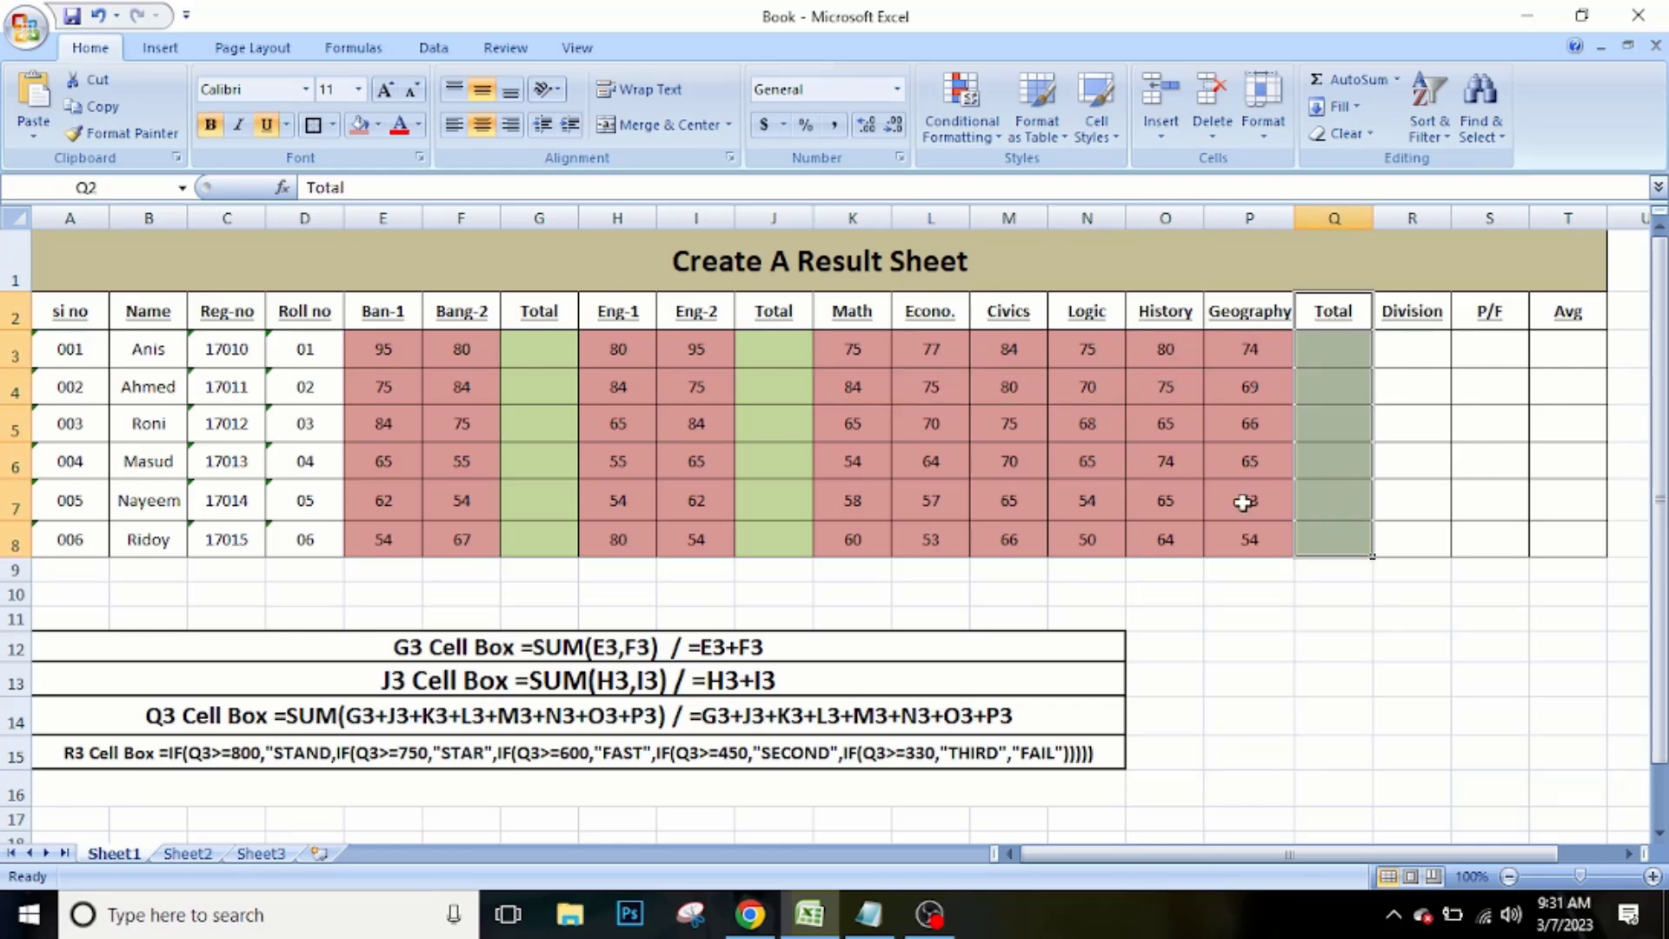
pyautogui.click(911, 468)
# Review the Division, P/F and Avg columns at the end of the result table.
pyautogui.click(1408, 310)
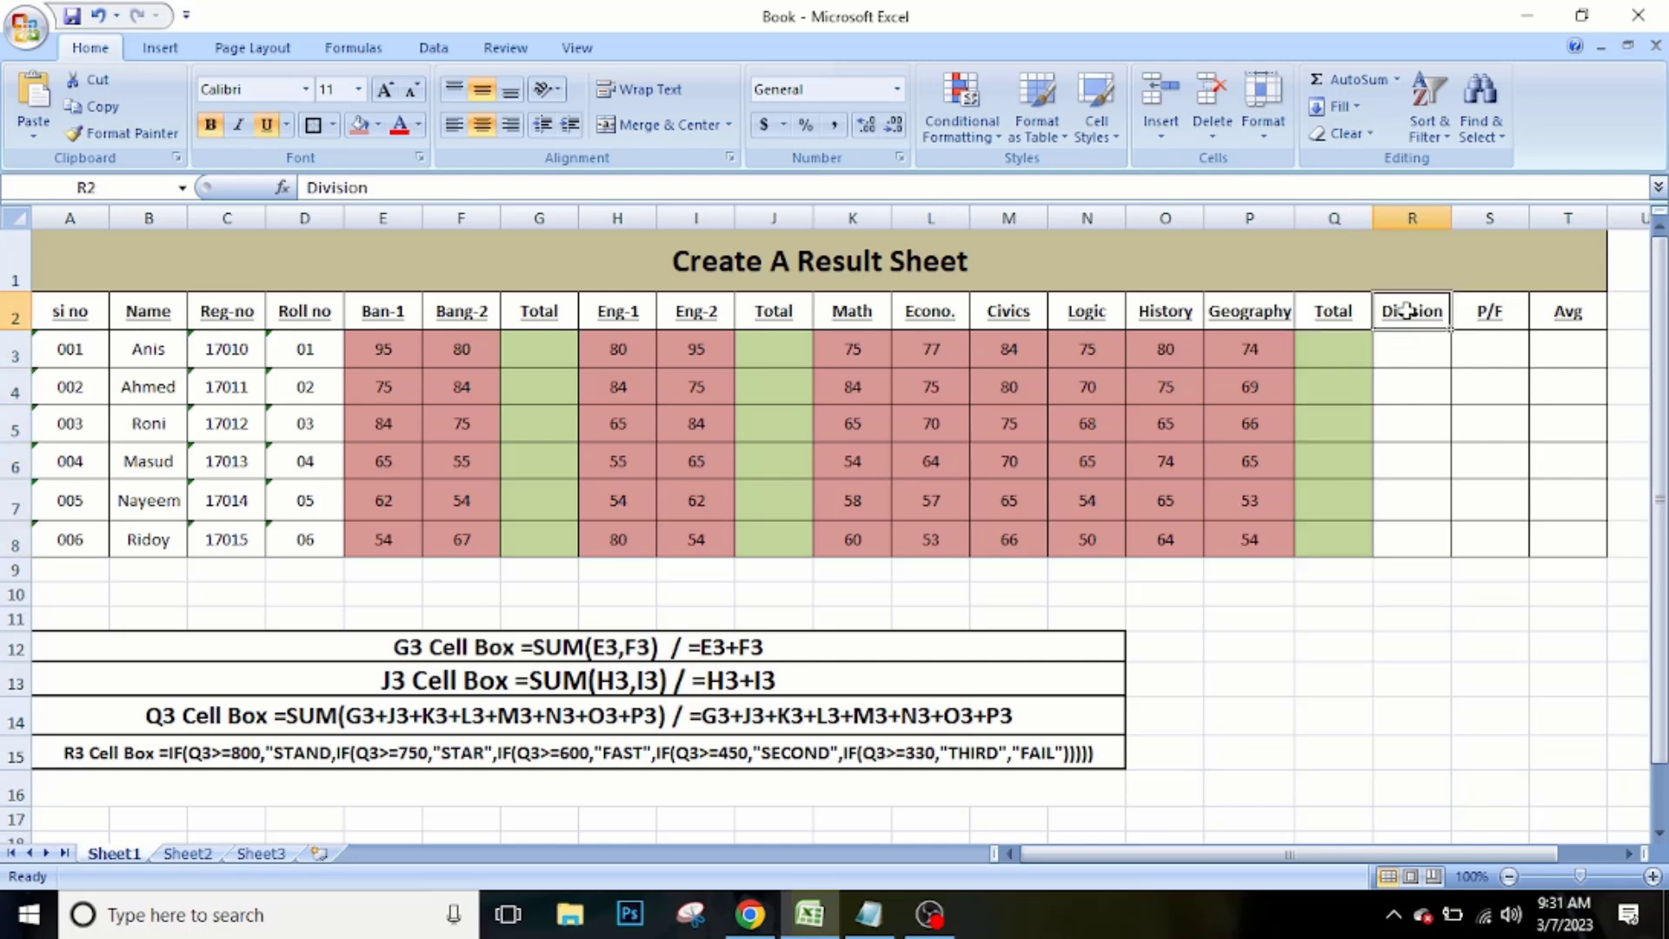
pyautogui.moveTo(1408, 310); pyautogui.dragTo(1409, 534)
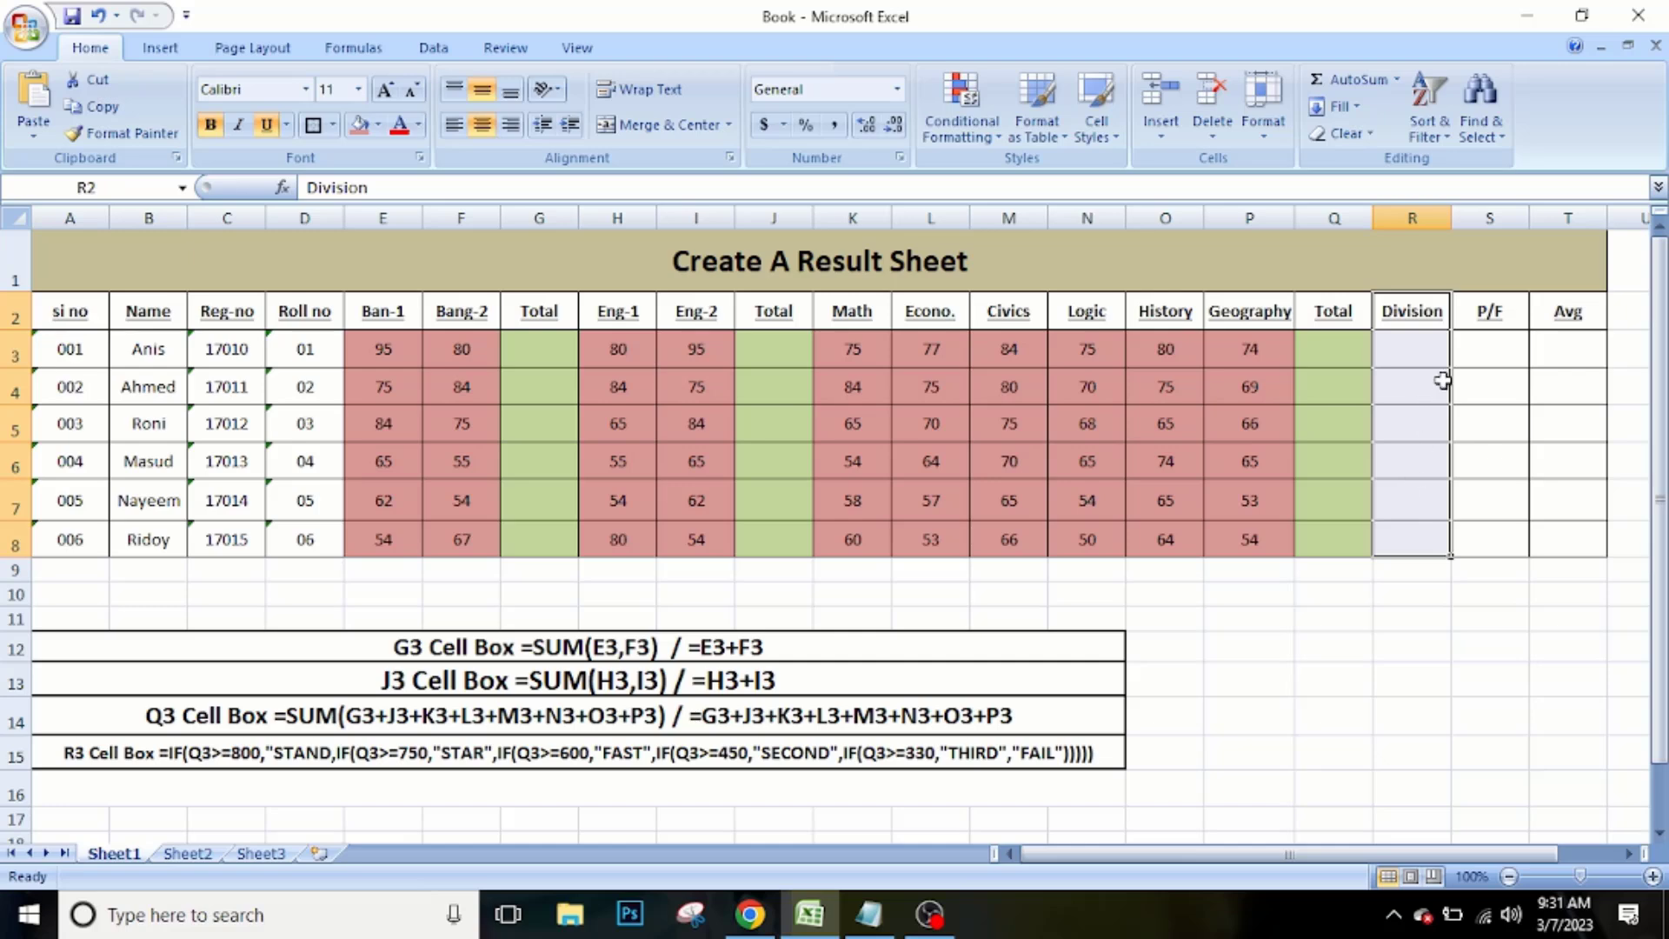
pyautogui.click(1493, 313)
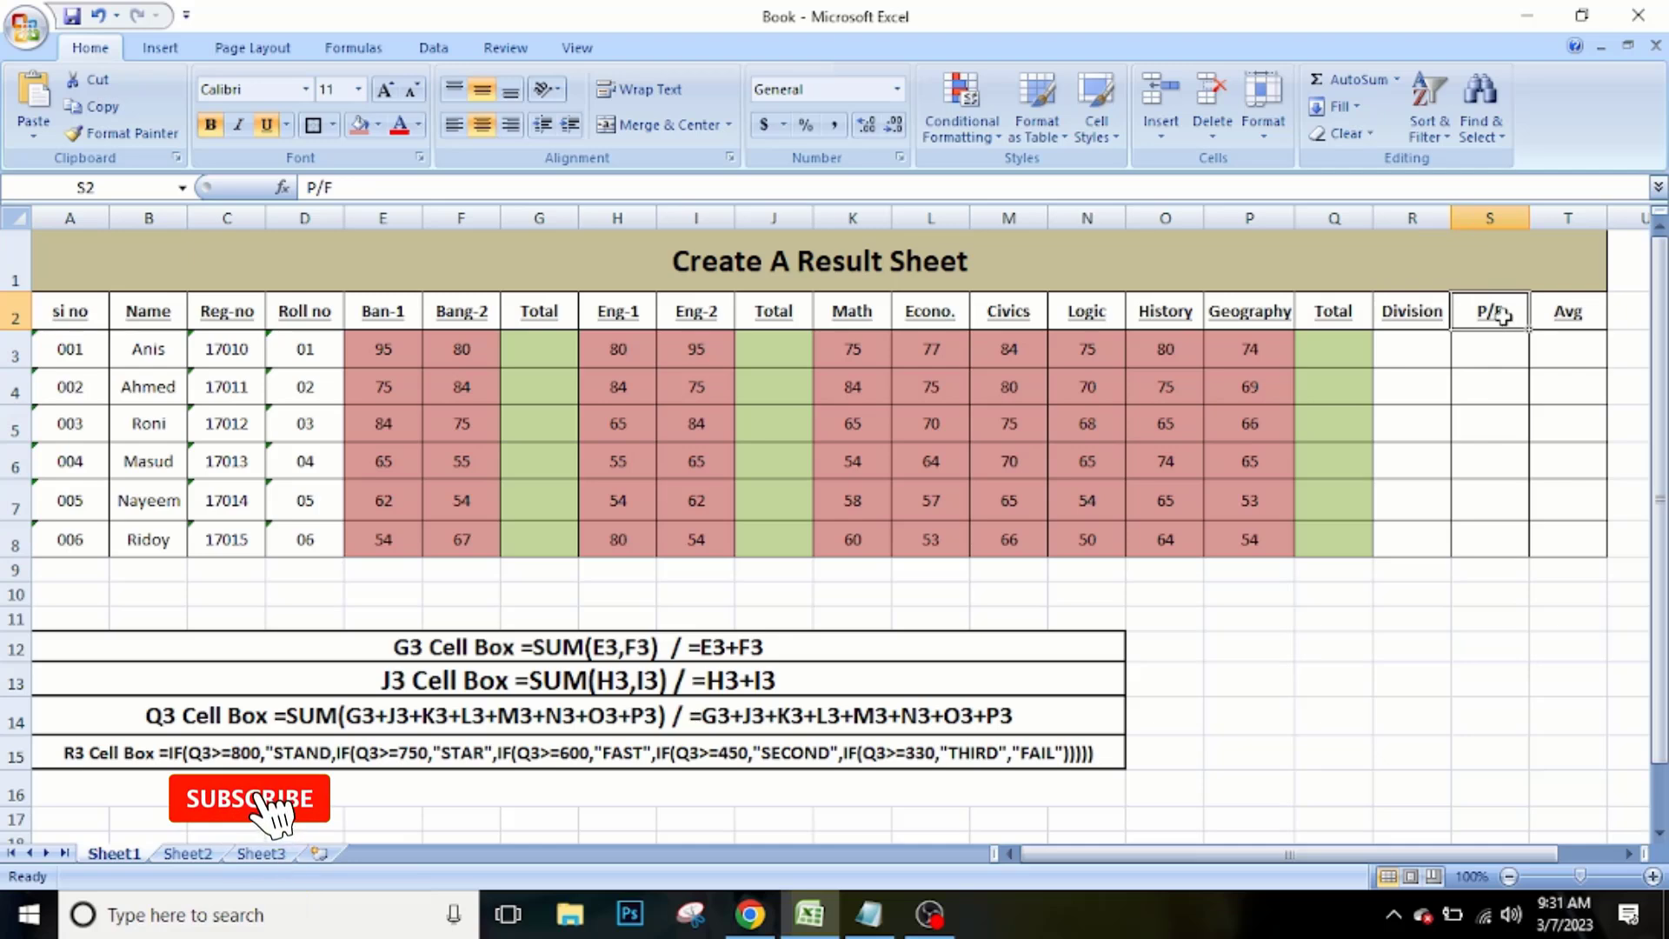
pyautogui.moveTo(1498, 354); pyautogui.dragTo(1495, 529)
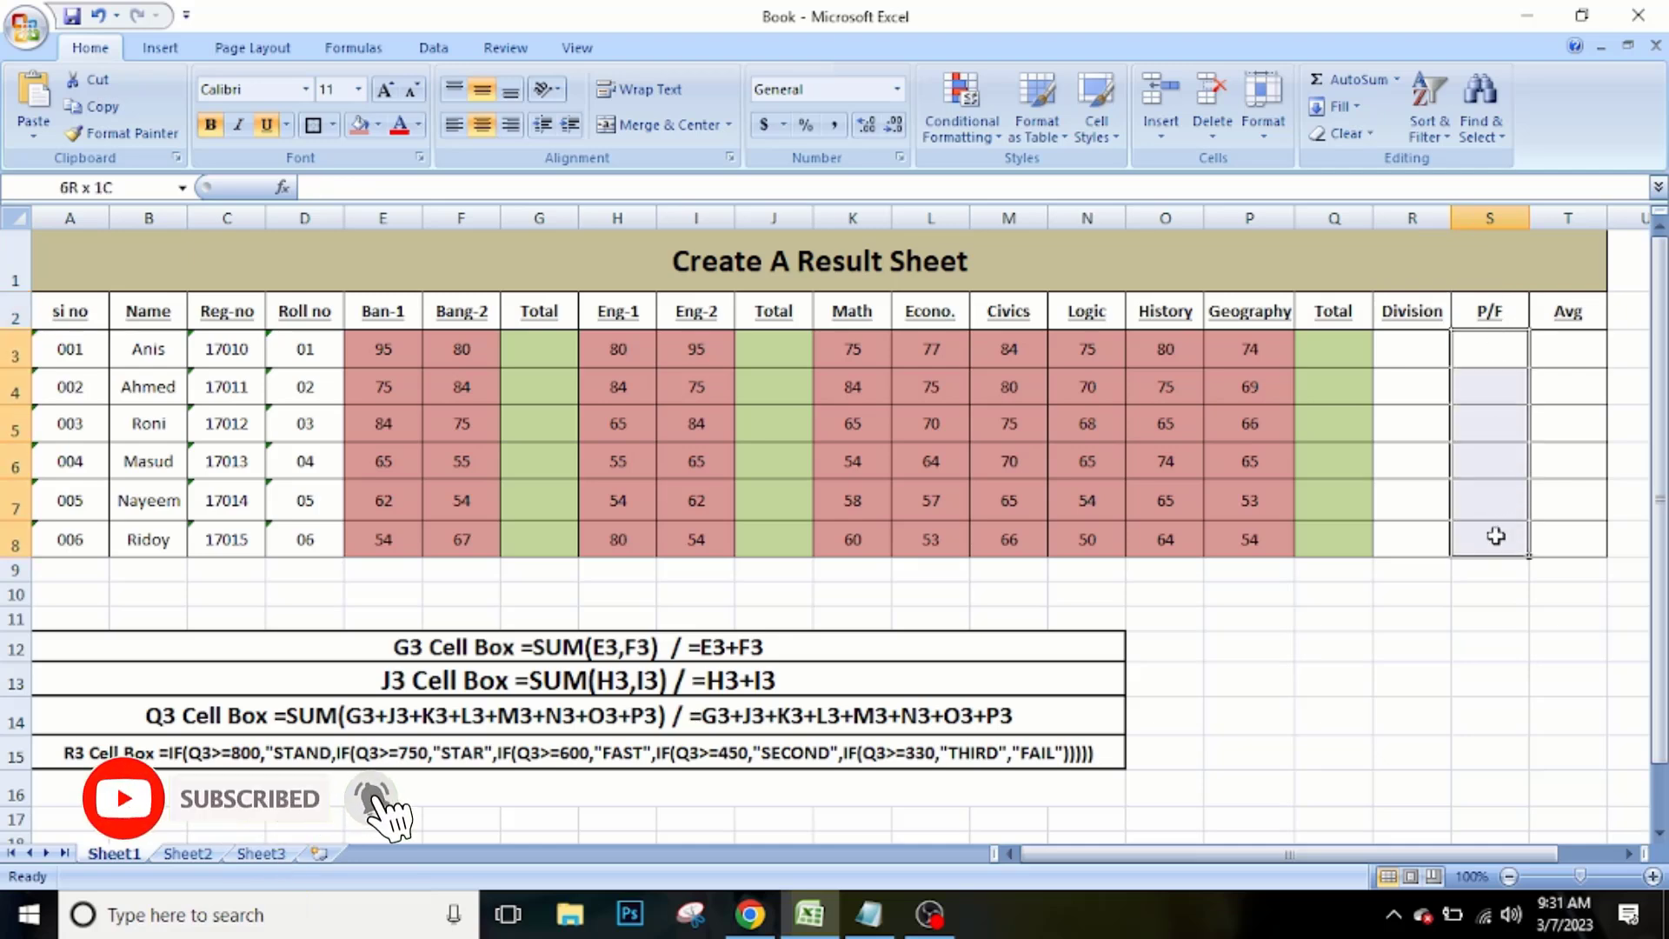
pyautogui.click(1497, 354)
pyautogui.click(1497, 372)
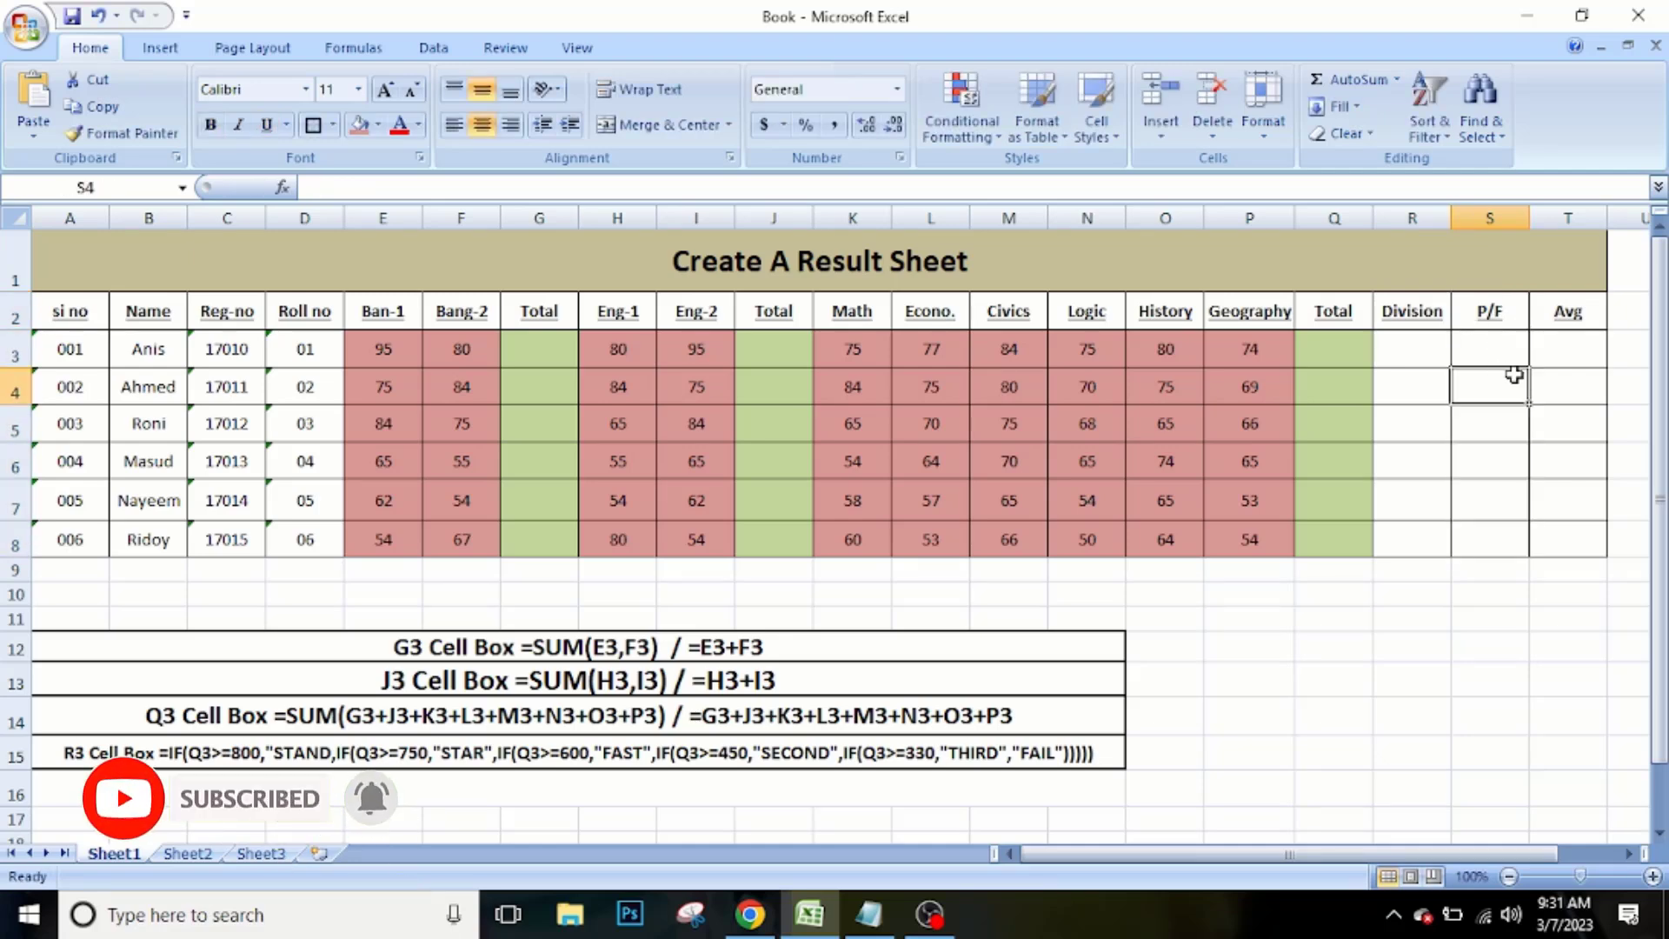
pyautogui.click(1579, 315)
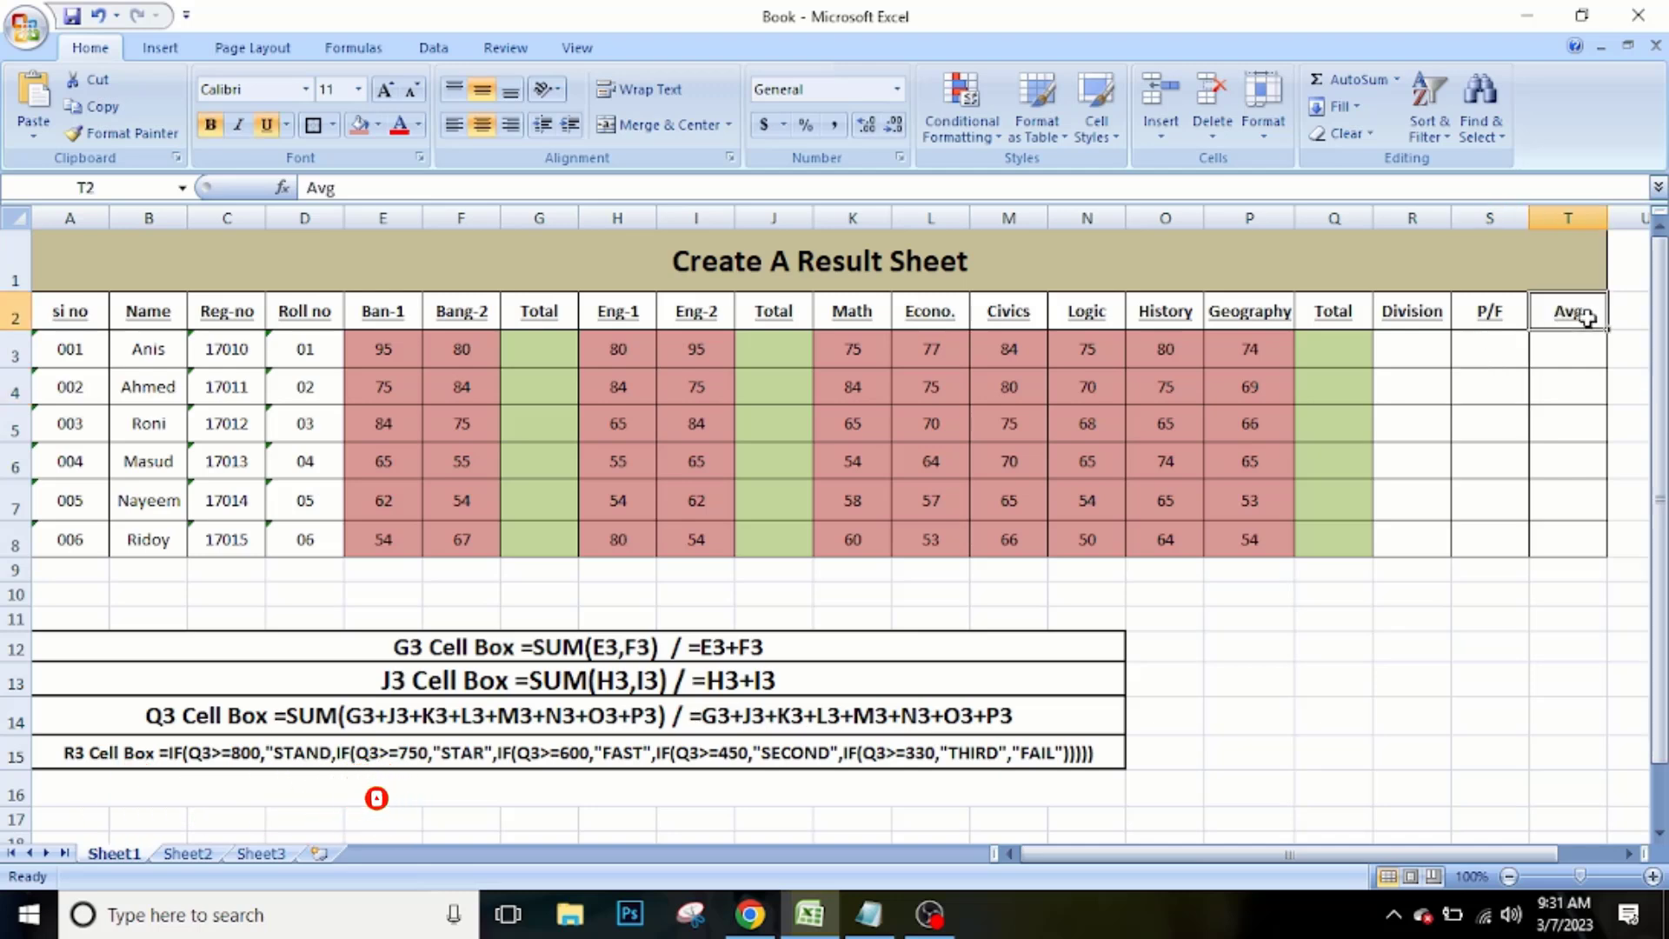
pyautogui.click(1563, 348)
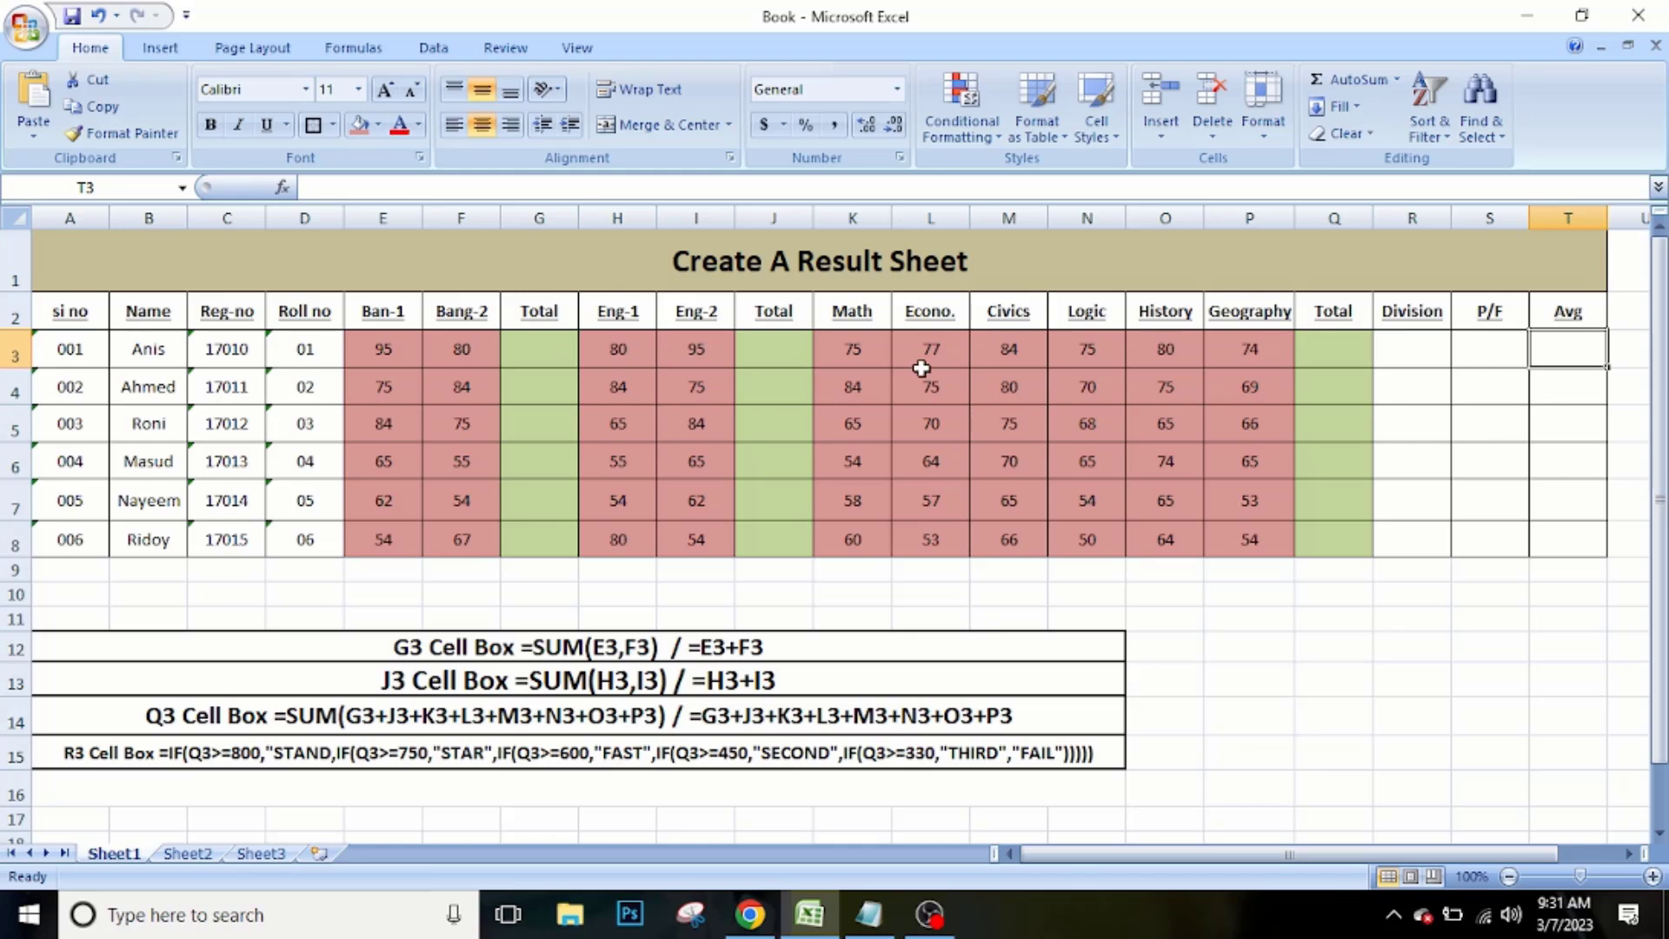
pyautogui.click(1359, 310)
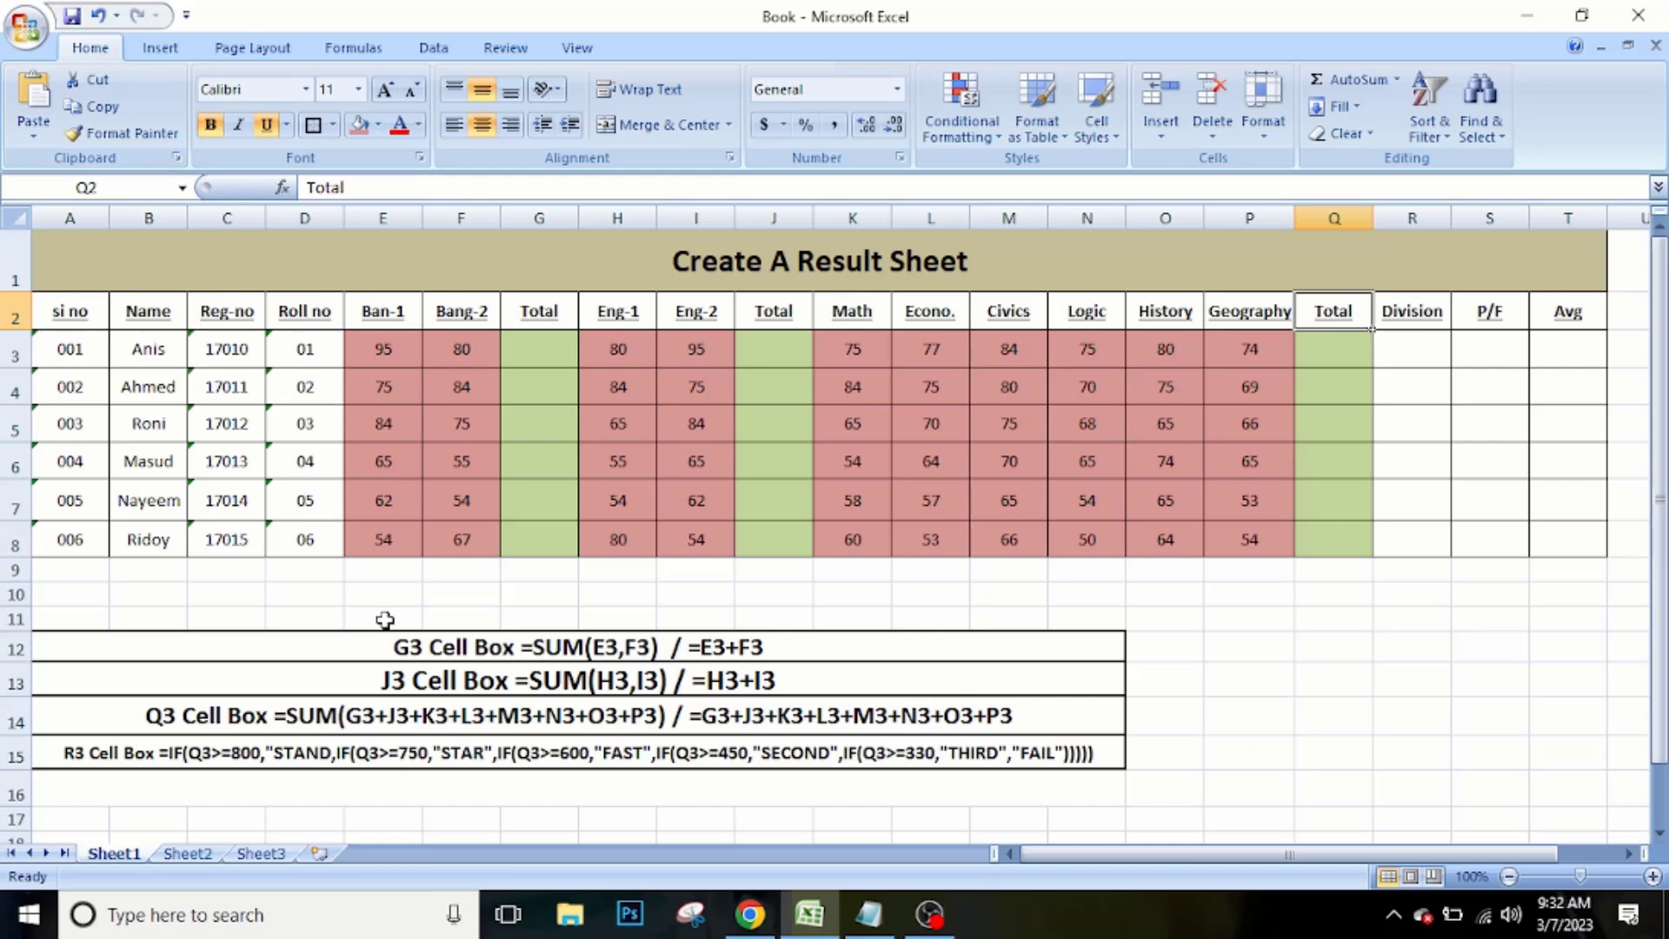
# Read the formula notes in rows 12 to 15 and match the first one to the Total cell G3.
pyautogui.click(388, 657)
pyautogui.moveTo(388, 657); pyautogui.dragTo(391, 749)
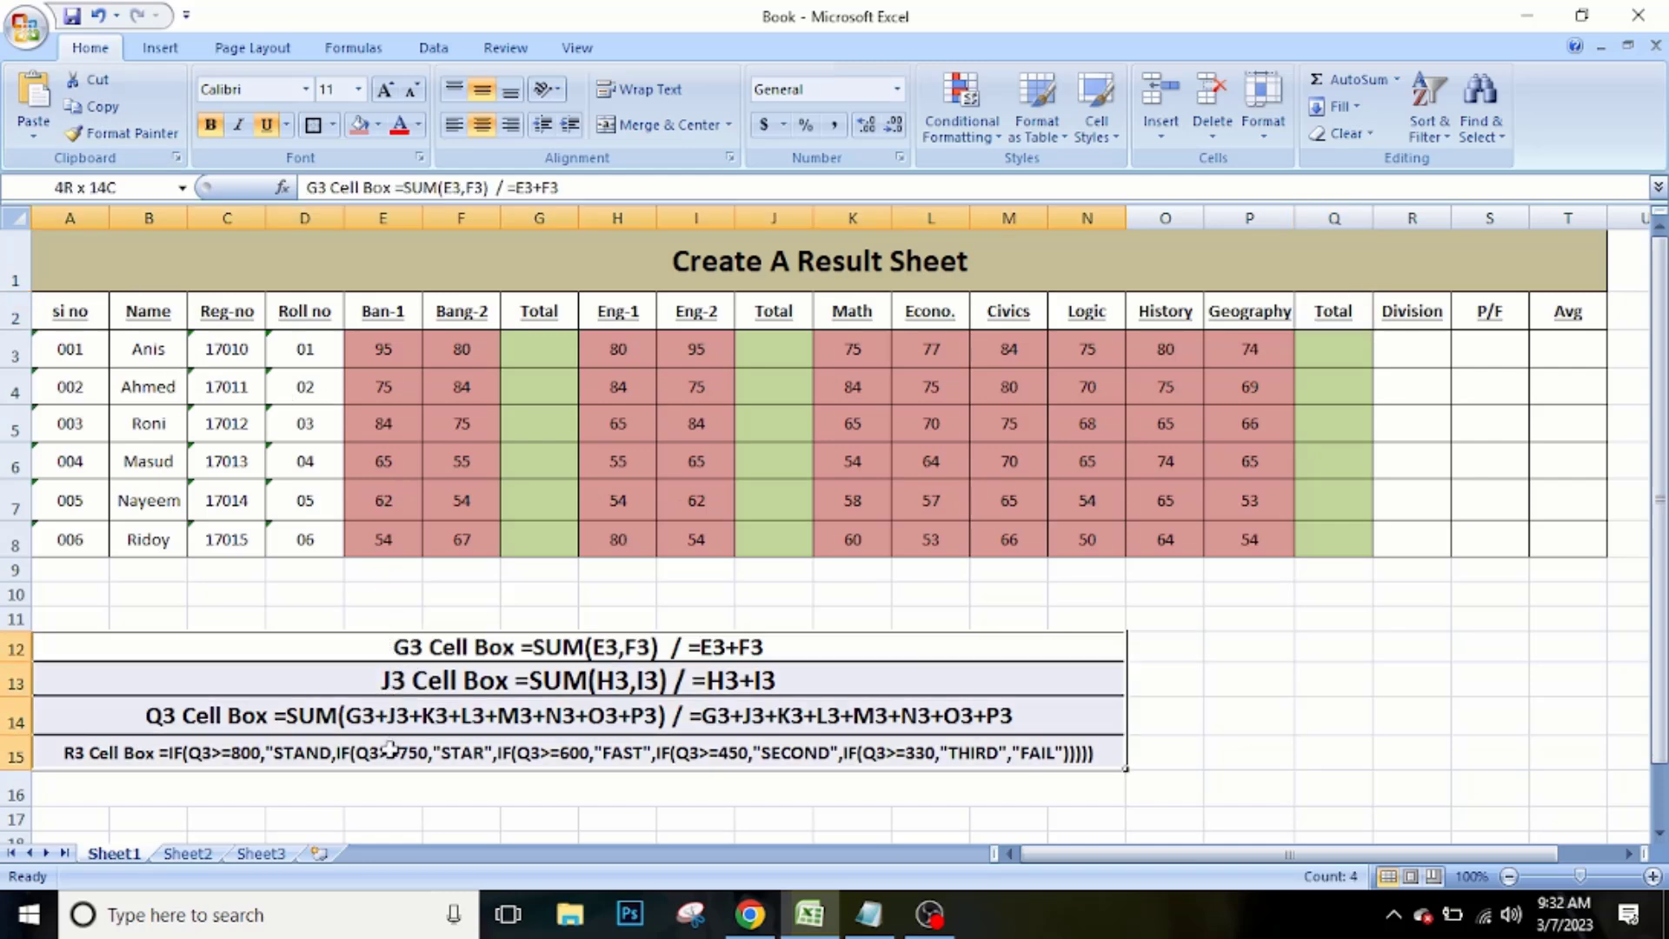
pyautogui.click(512, 710)
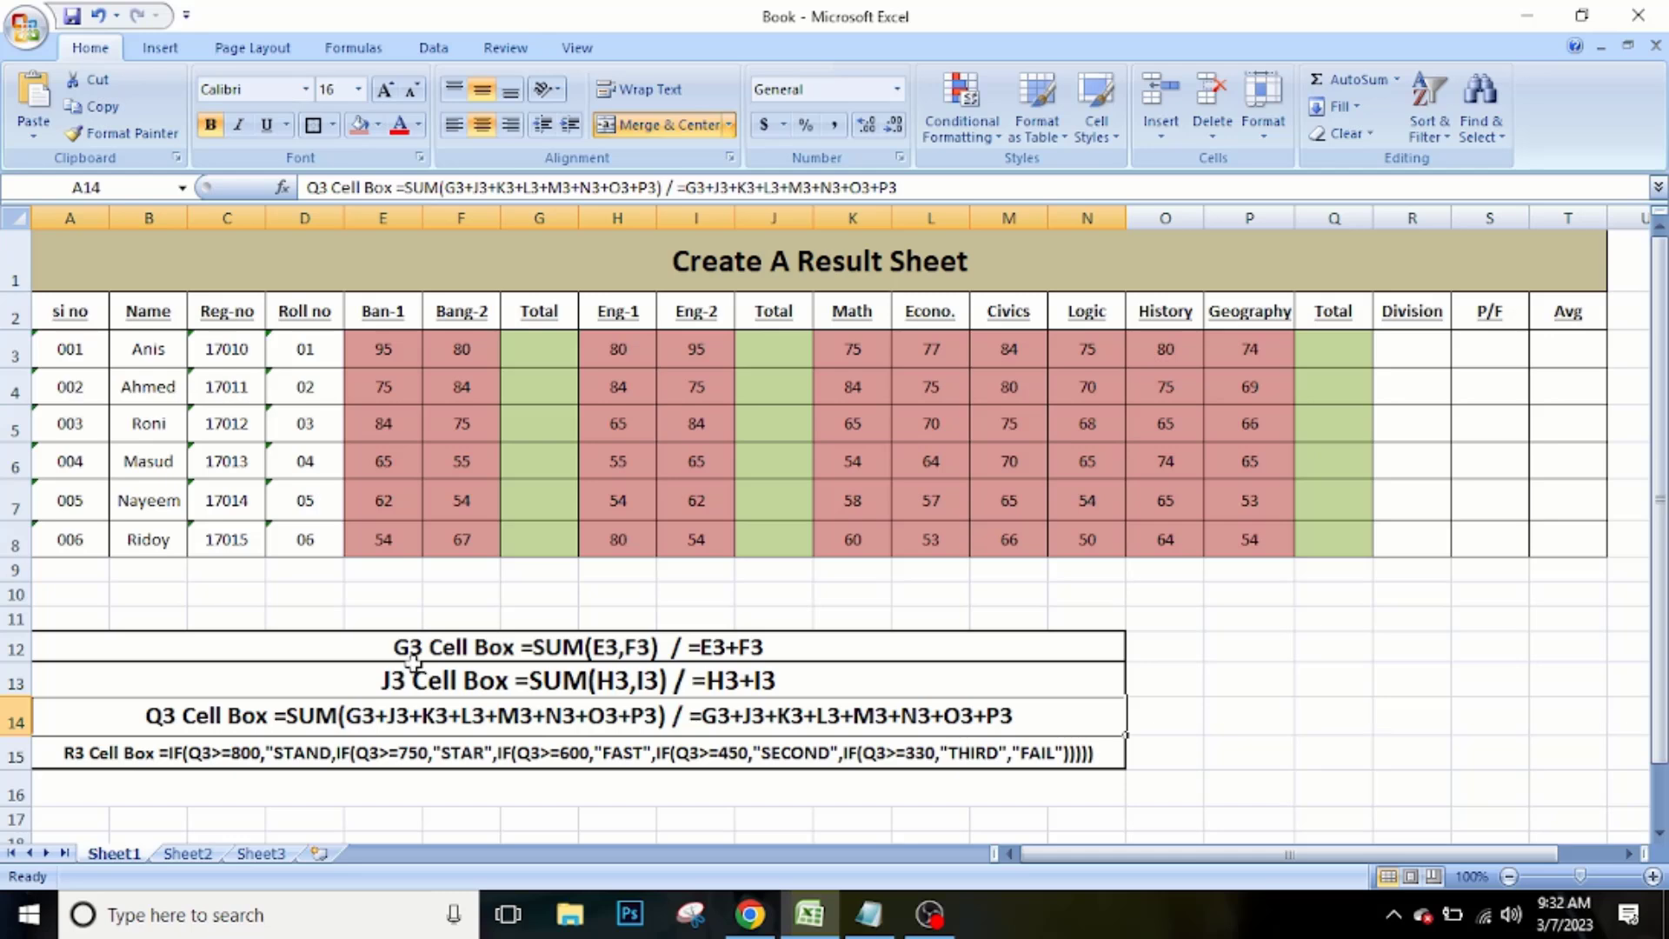
pyautogui.click(525, 348)
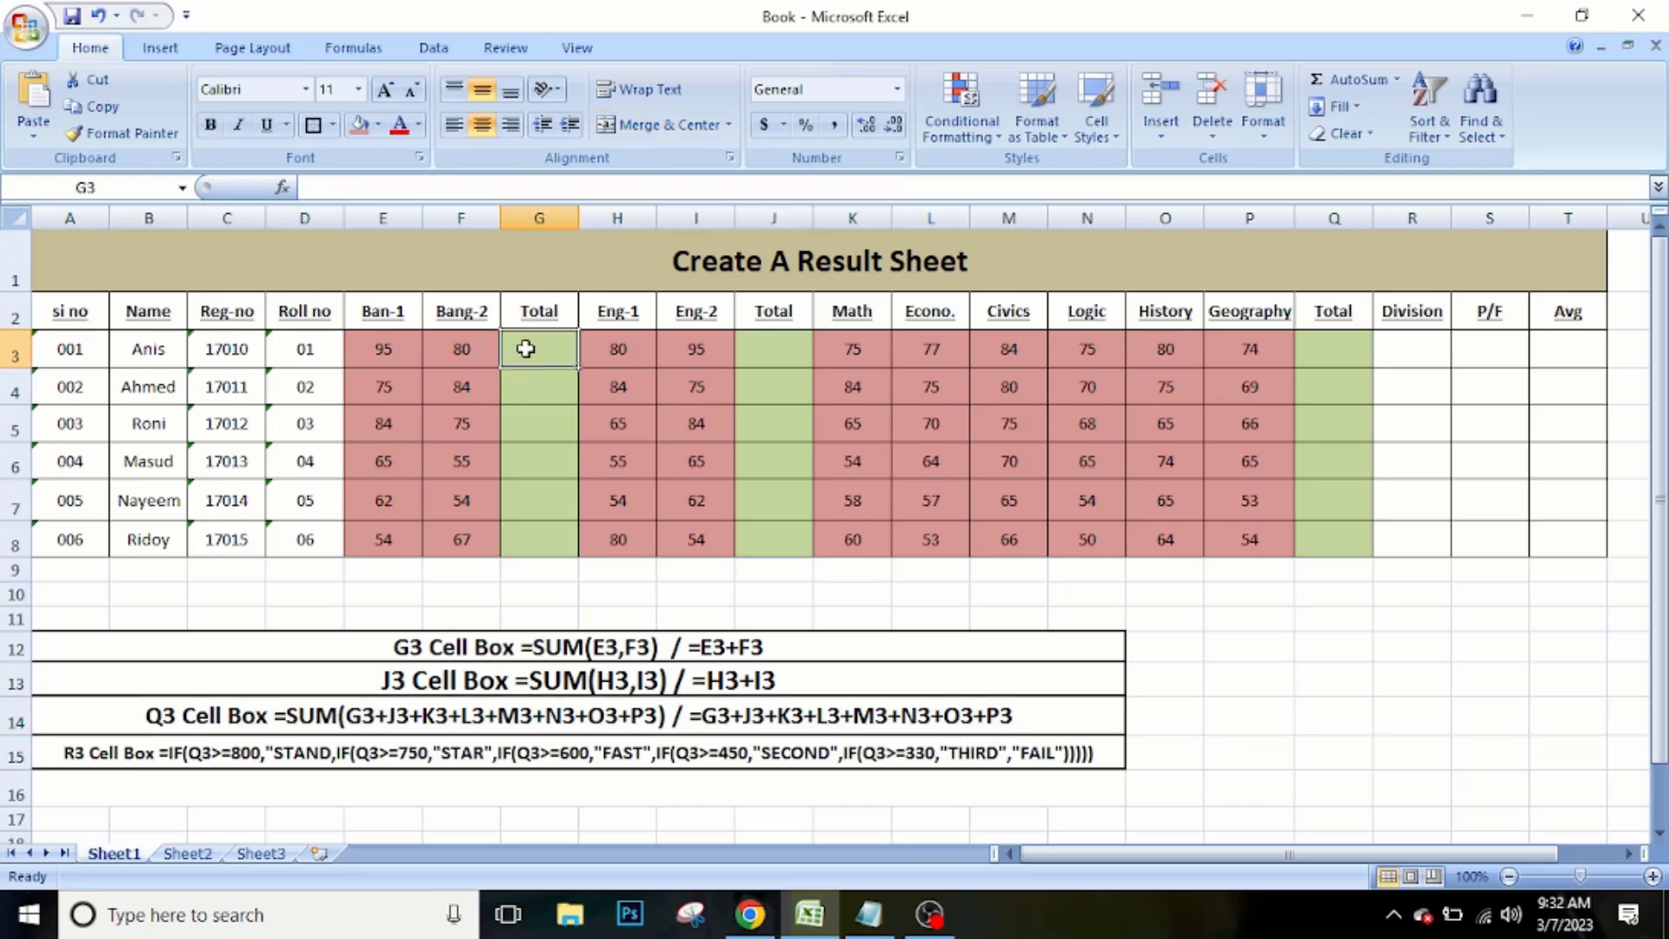
pyautogui.click(524, 257)
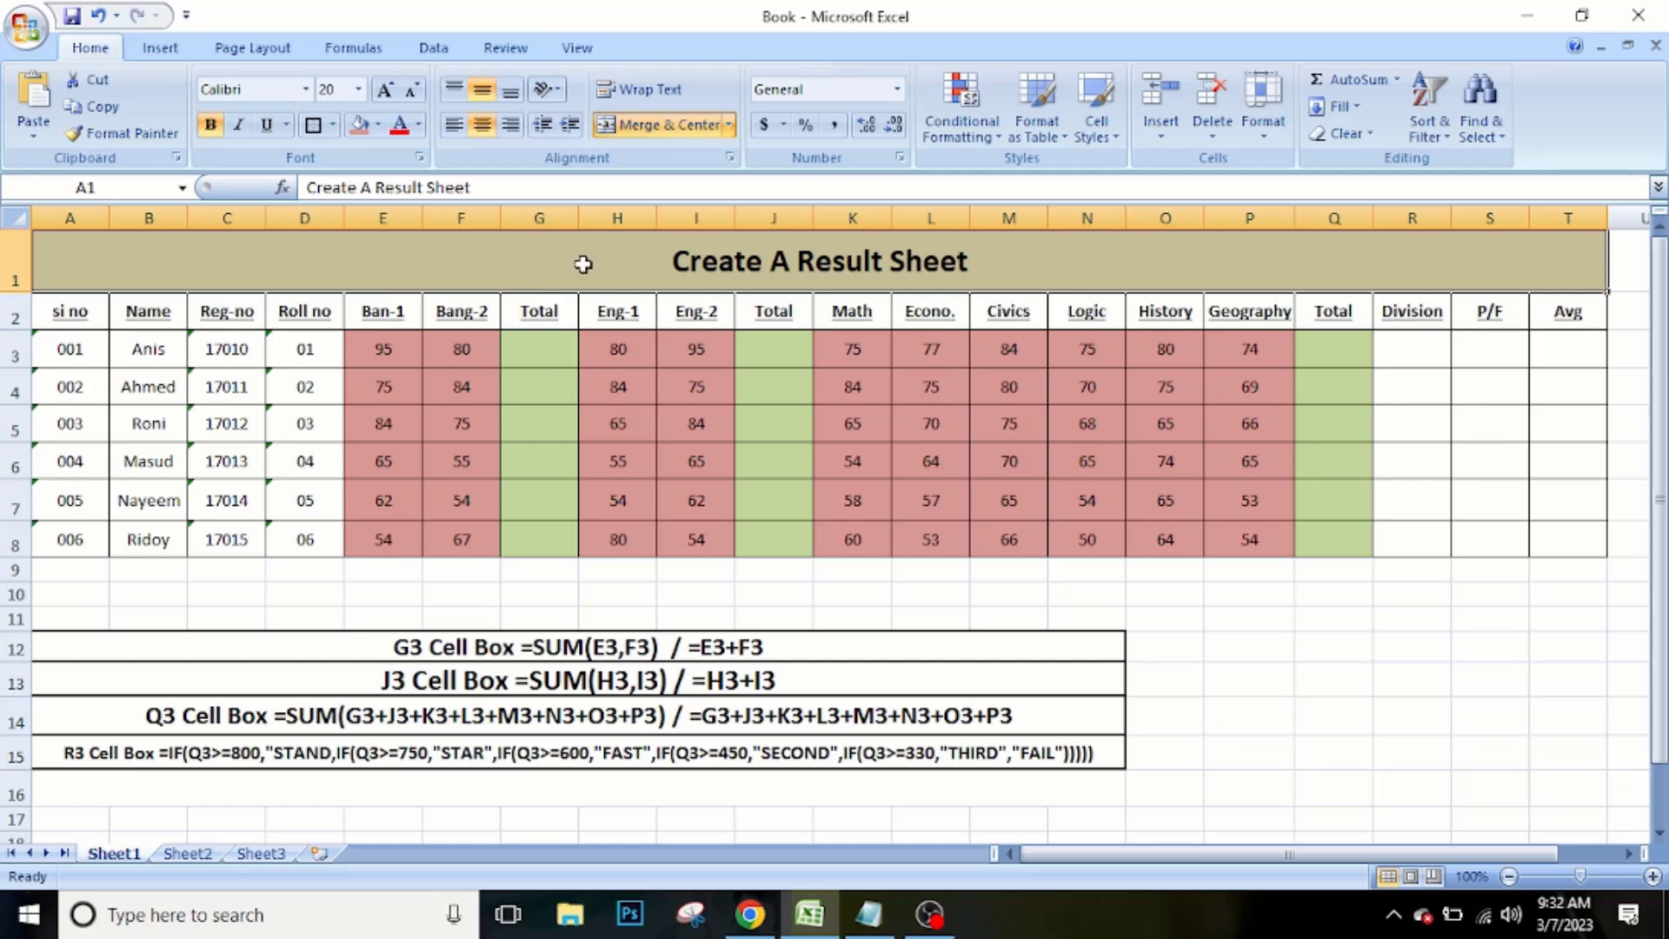
pyautogui.click(521, 315)
pyautogui.click(522, 350)
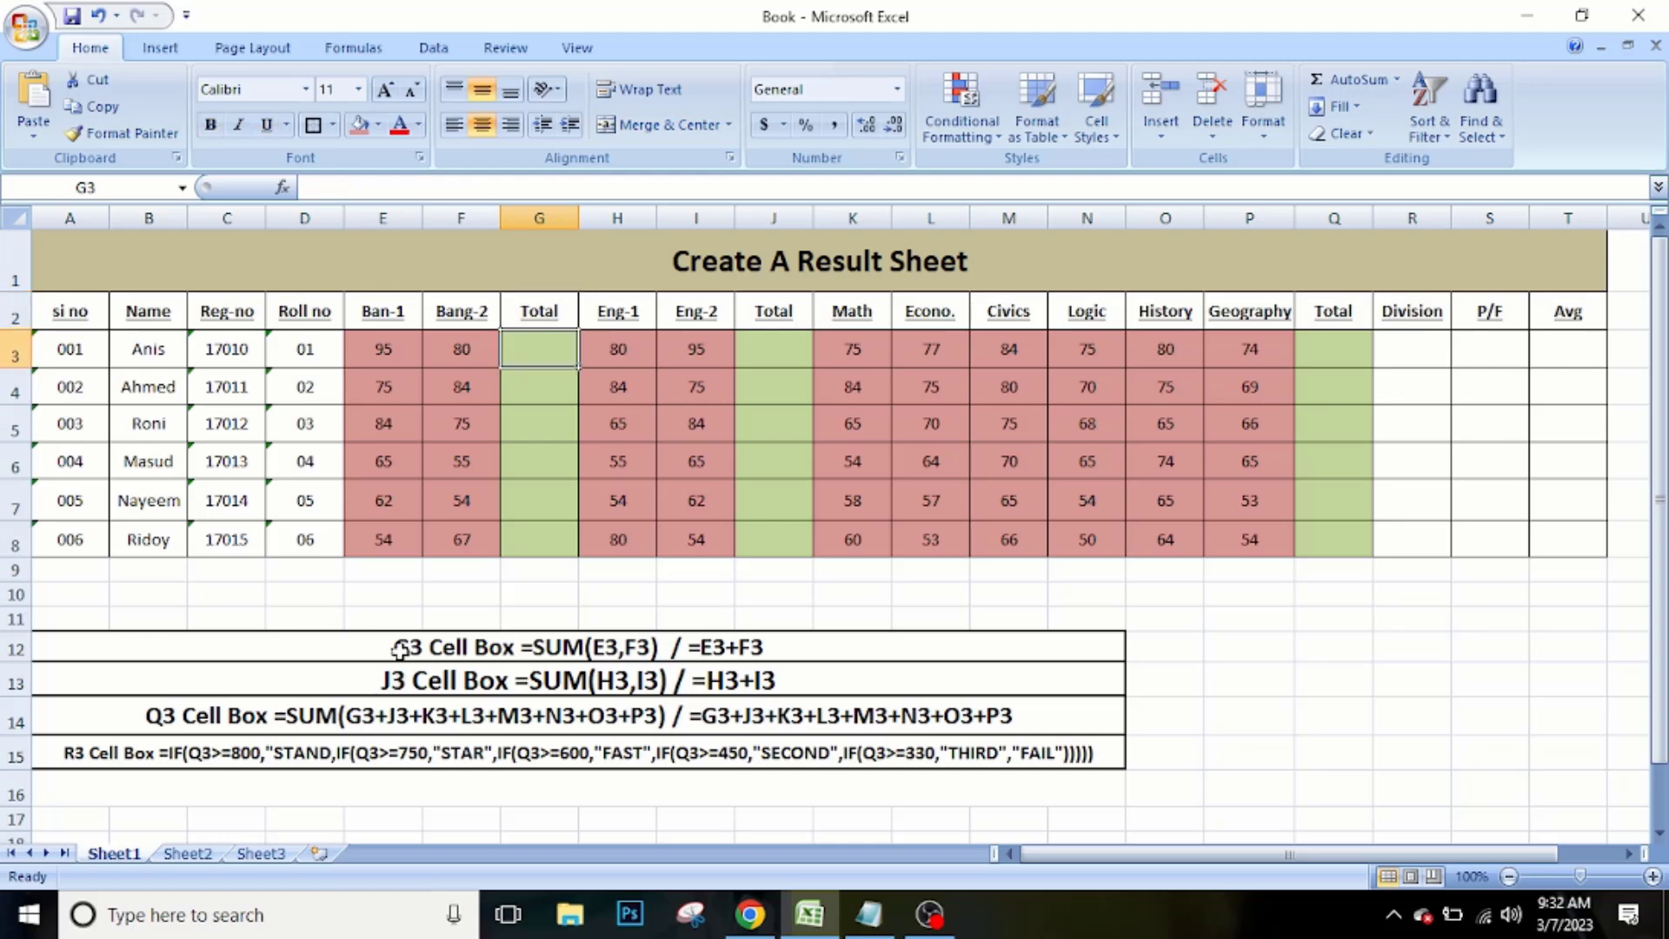
pyautogui.doubleClick(536, 354)
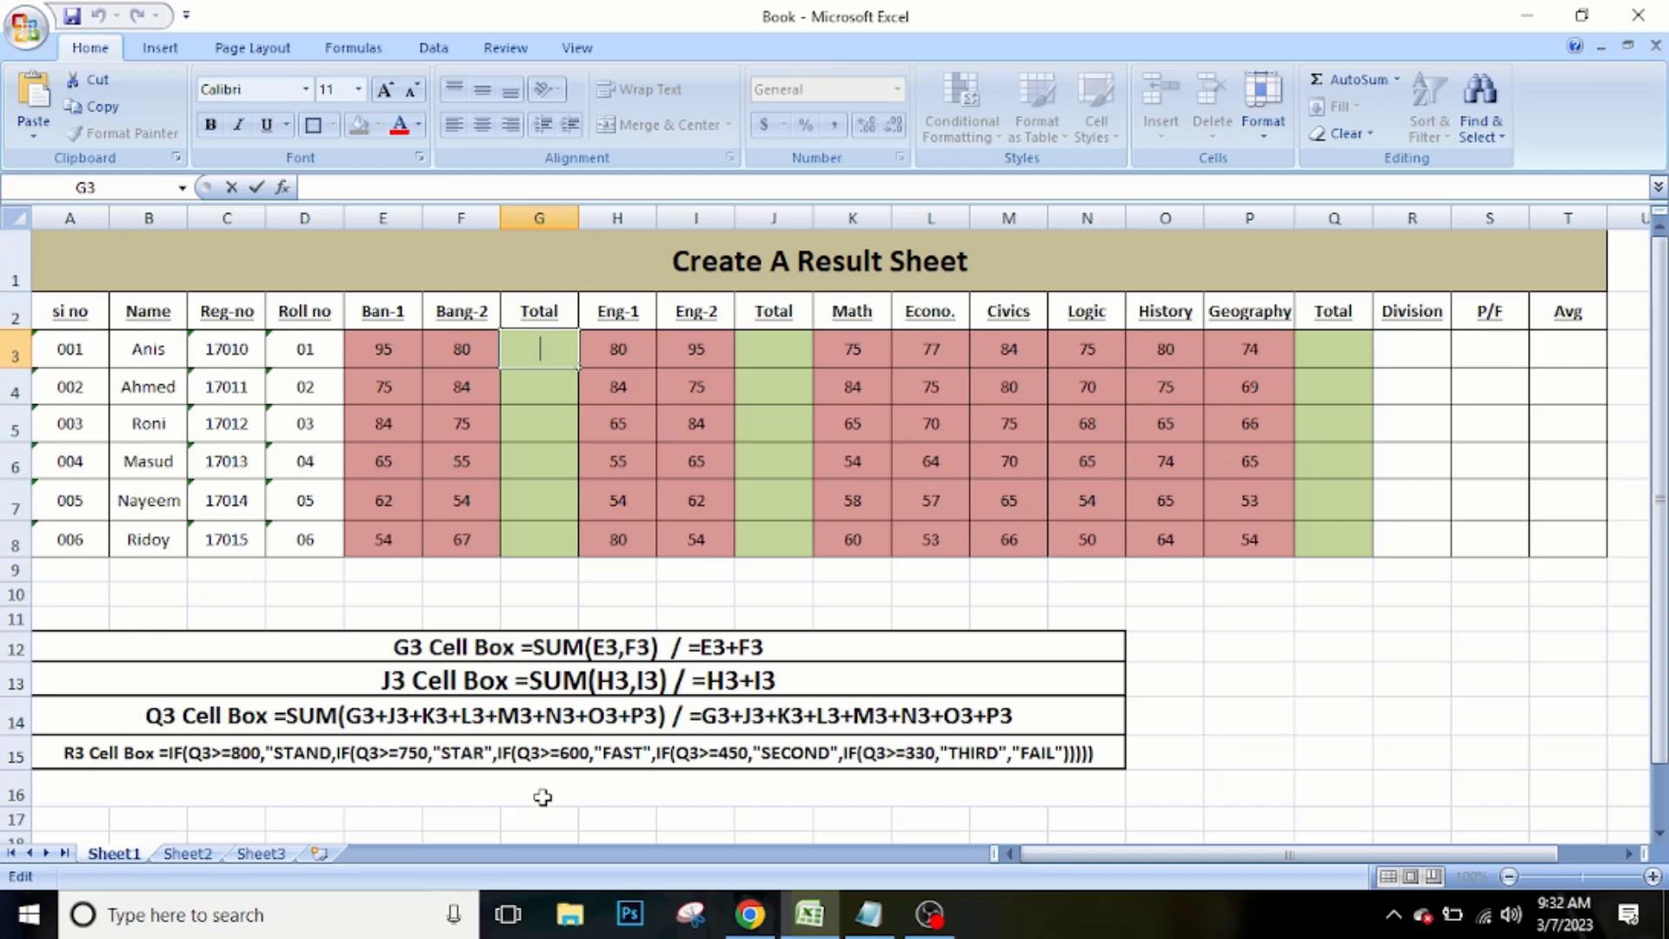
# Go over the cells that need formulas in the Total, Division, P/F and Avg columns.
pyautogui.click(539, 458)
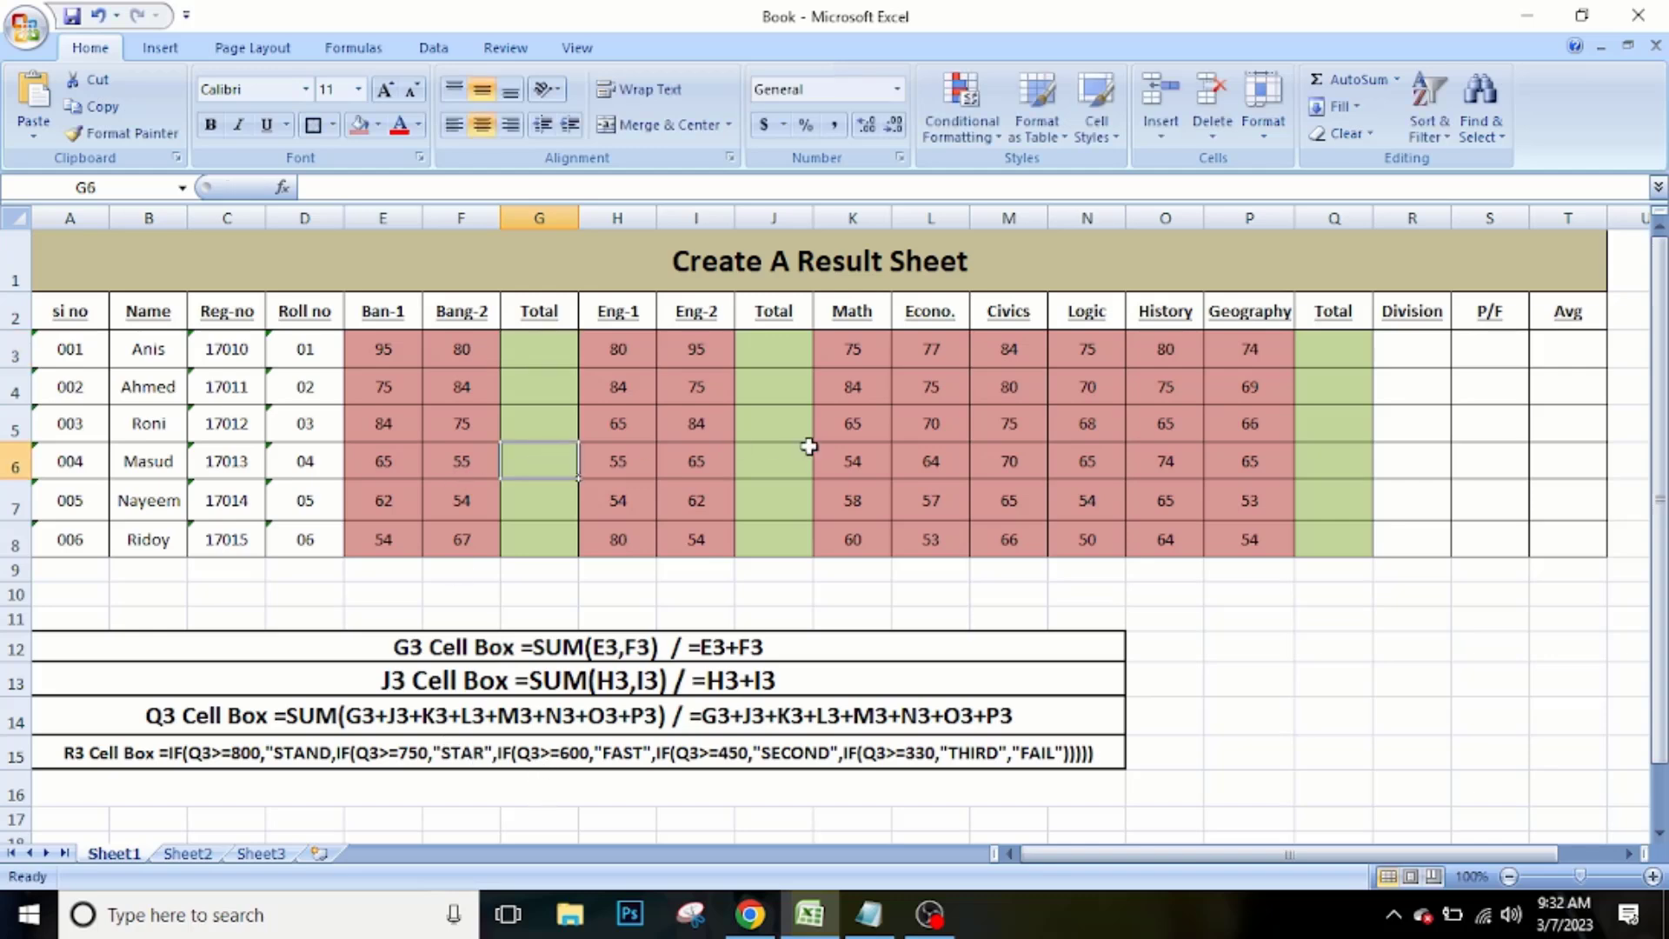
pyautogui.click(801, 449)
pyautogui.click(1327, 425)
pyautogui.click(1392, 420)
pyautogui.click(1494, 415)
pyautogui.click(1553, 408)
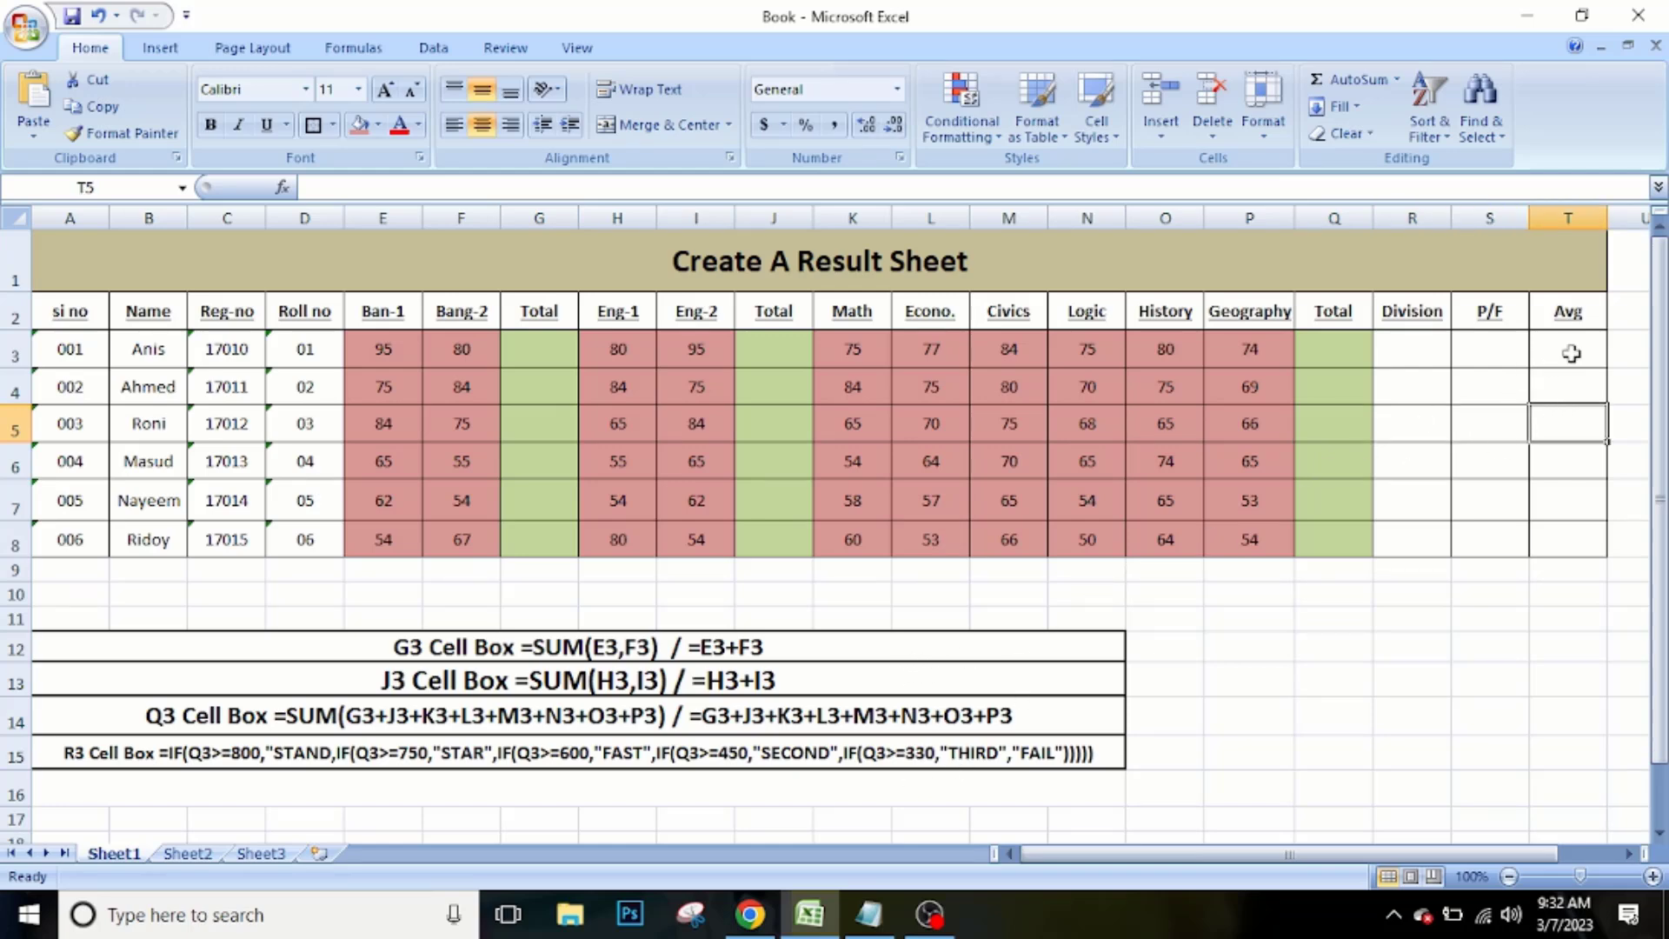
pyautogui.moveTo(1478, 346); pyautogui.dragTo(1485, 465)
pyautogui.click(973, 780)
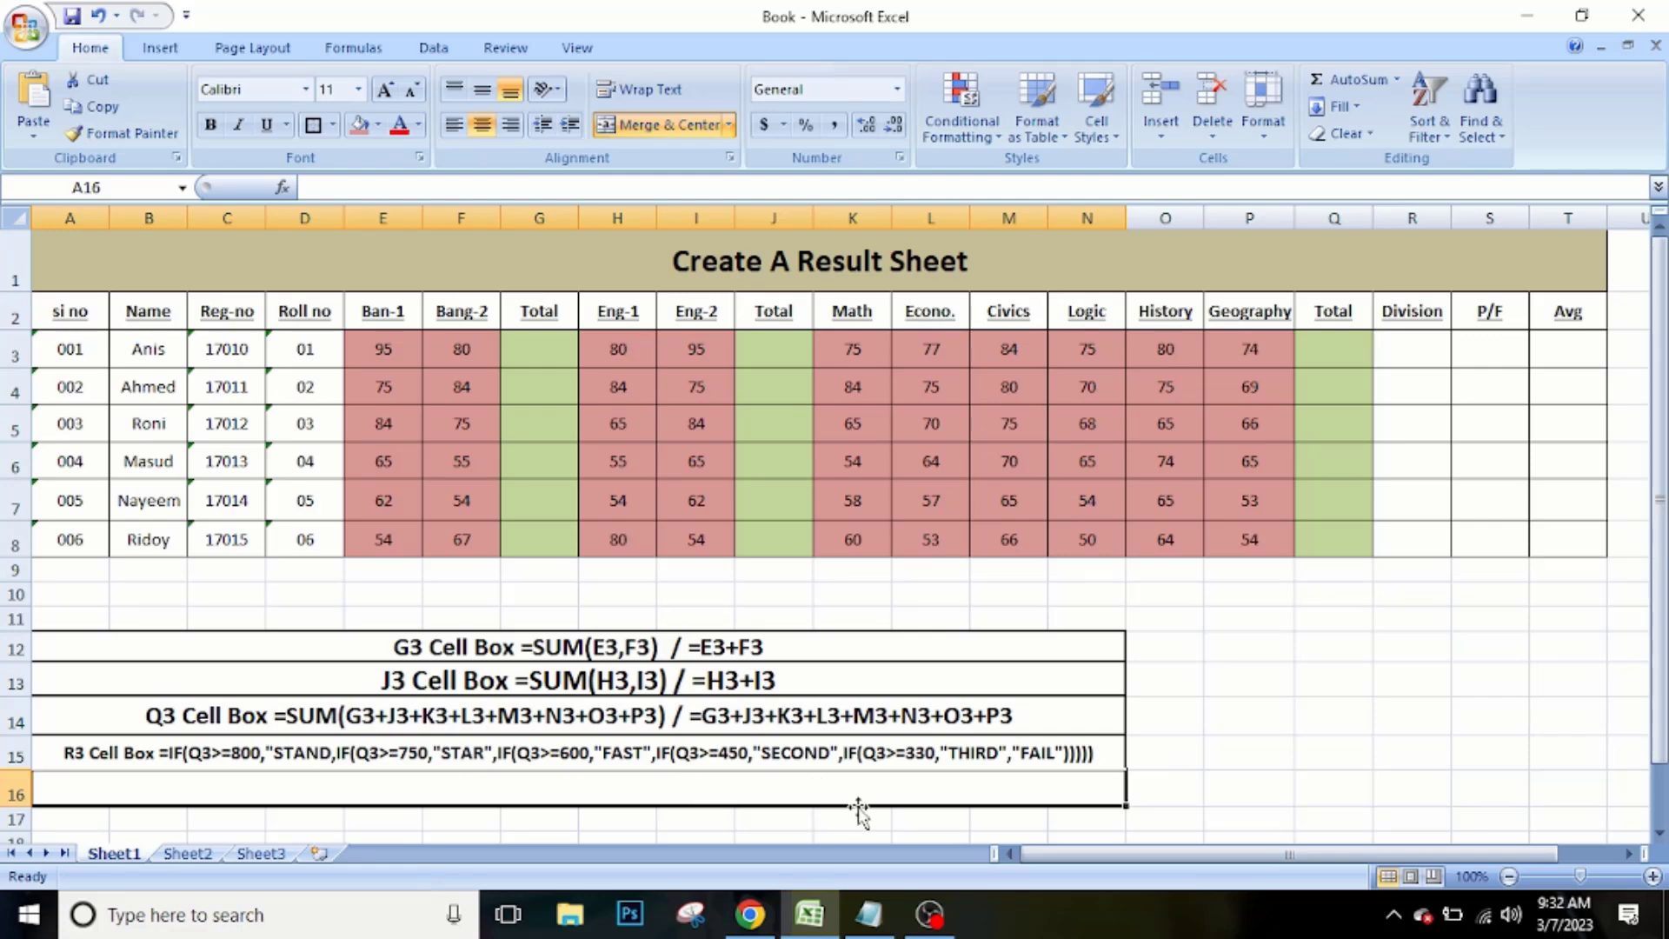
# Switch to the Notepad notes and examine the G3 formula =SUM(E3,F3) and its alternative =E3+F3.
pyautogui.click(868, 912)
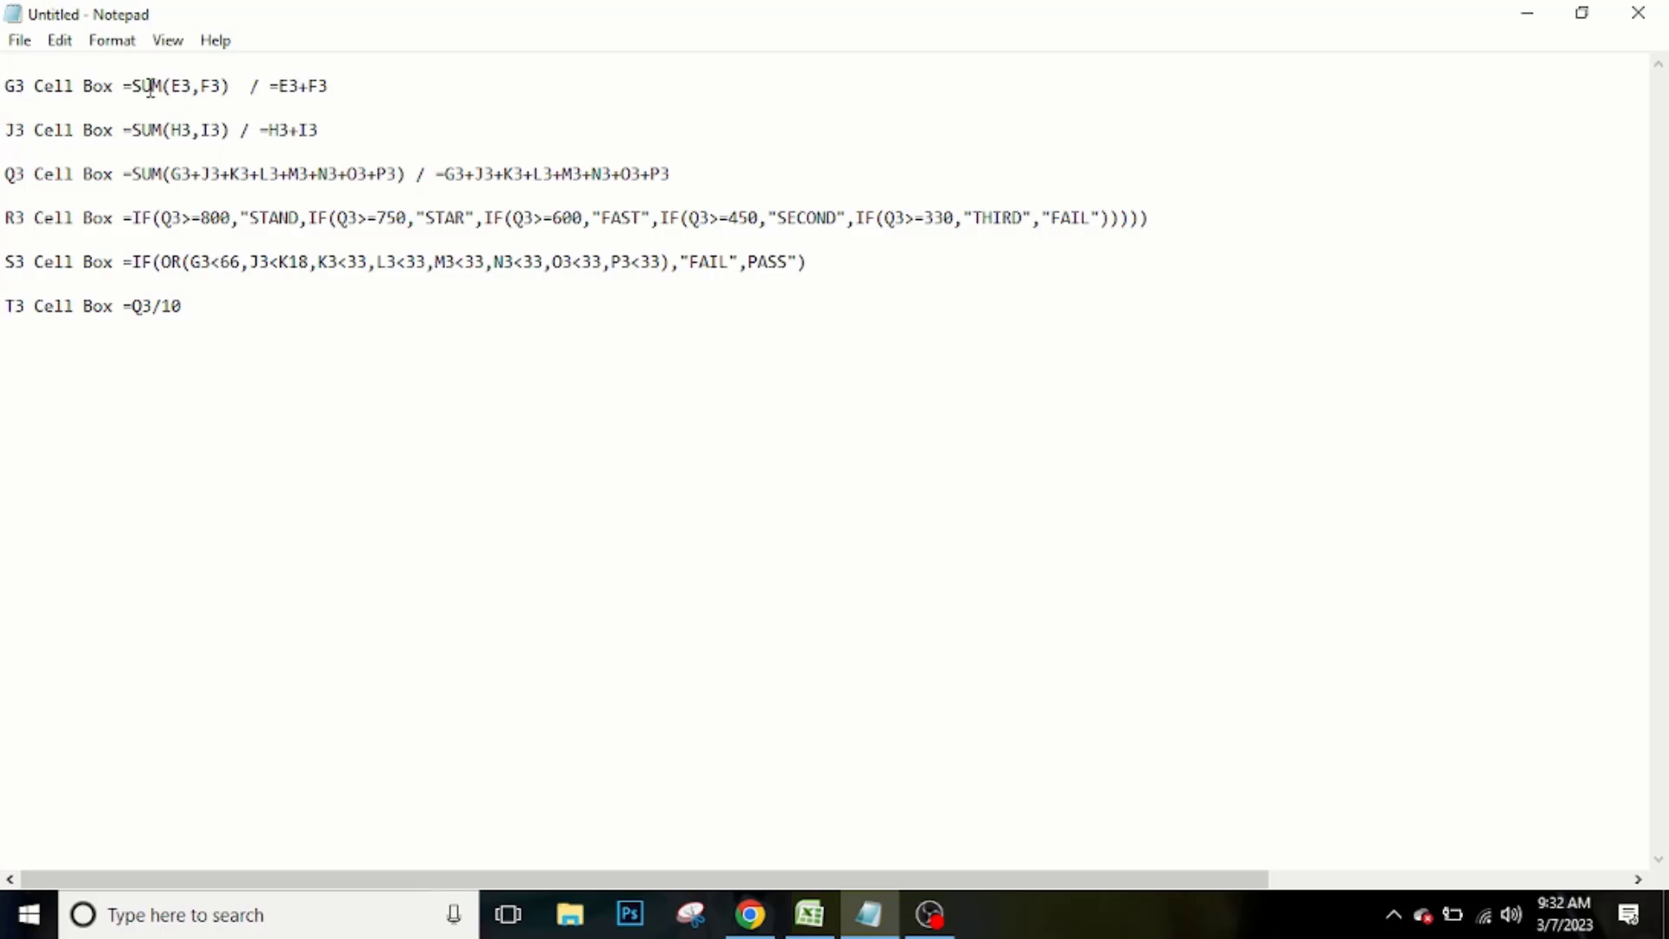
pyautogui.moveTo(123, 85); pyautogui.dragTo(361, 83)
pyautogui.click(203, 86)
pyautogui.click(363, 86)
pyautogui.moveTo(230, 83); pyautogui.dragTo(124, 85)
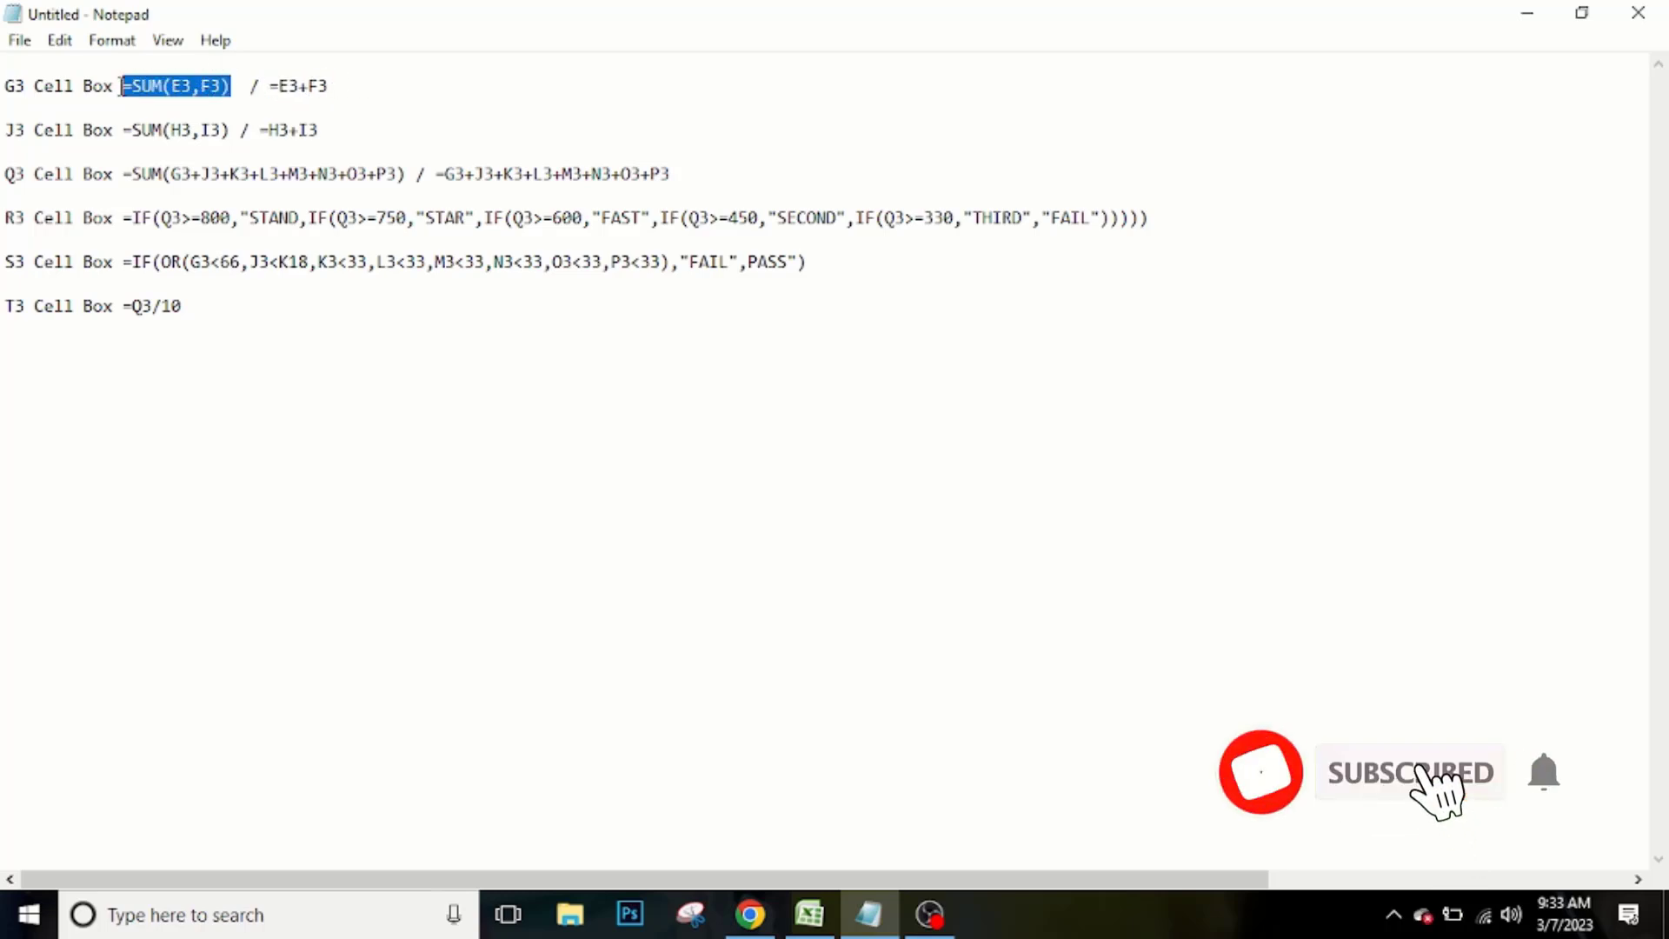
pyautogui.click(164, 85)
pyautogui.moveTo(230, 85); pyautogui.dragTo(124, 85)
pyautogui.doubleClick(153, 86)
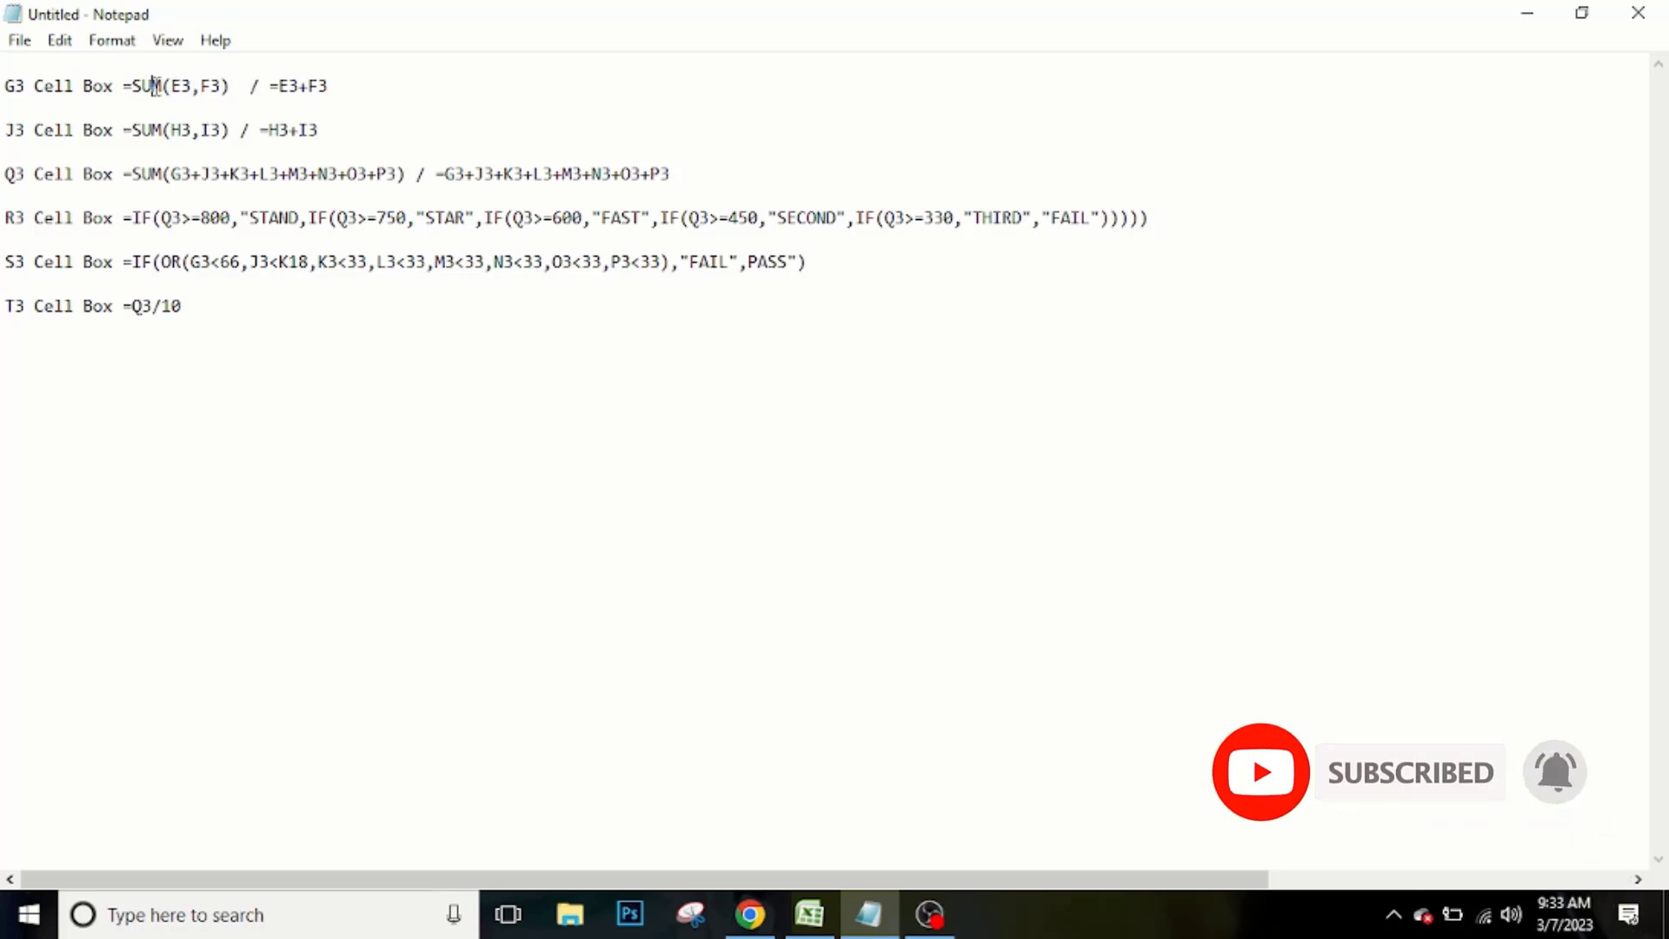
pyautogui.click(222, 85)
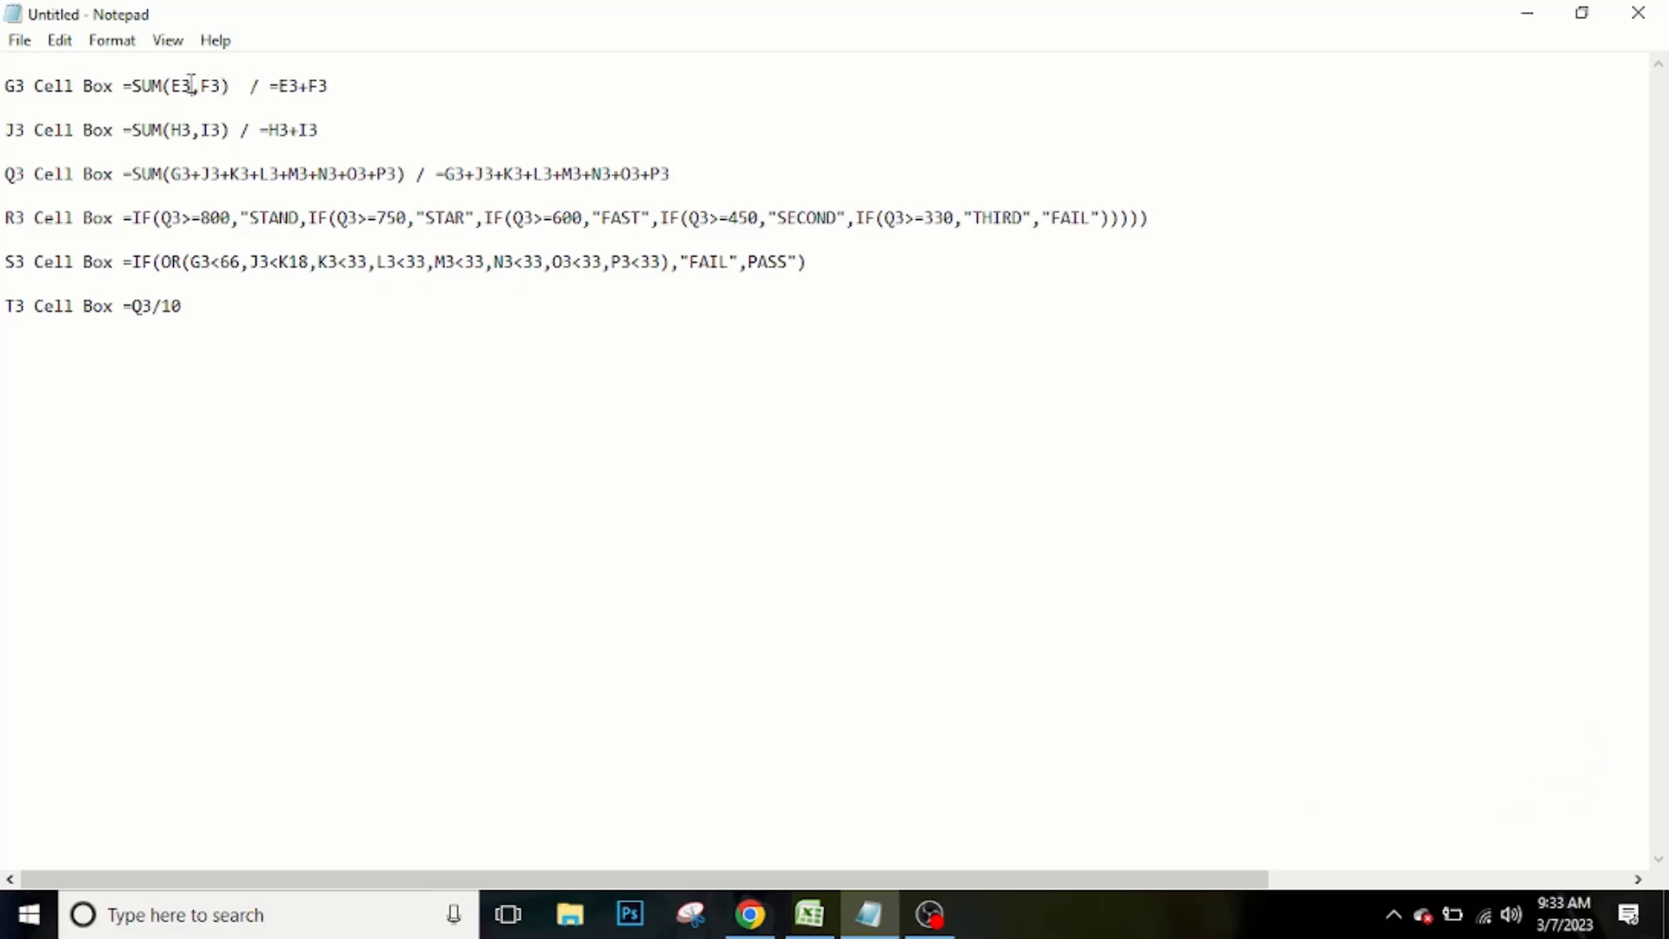
pyautogui.click(191, 85)
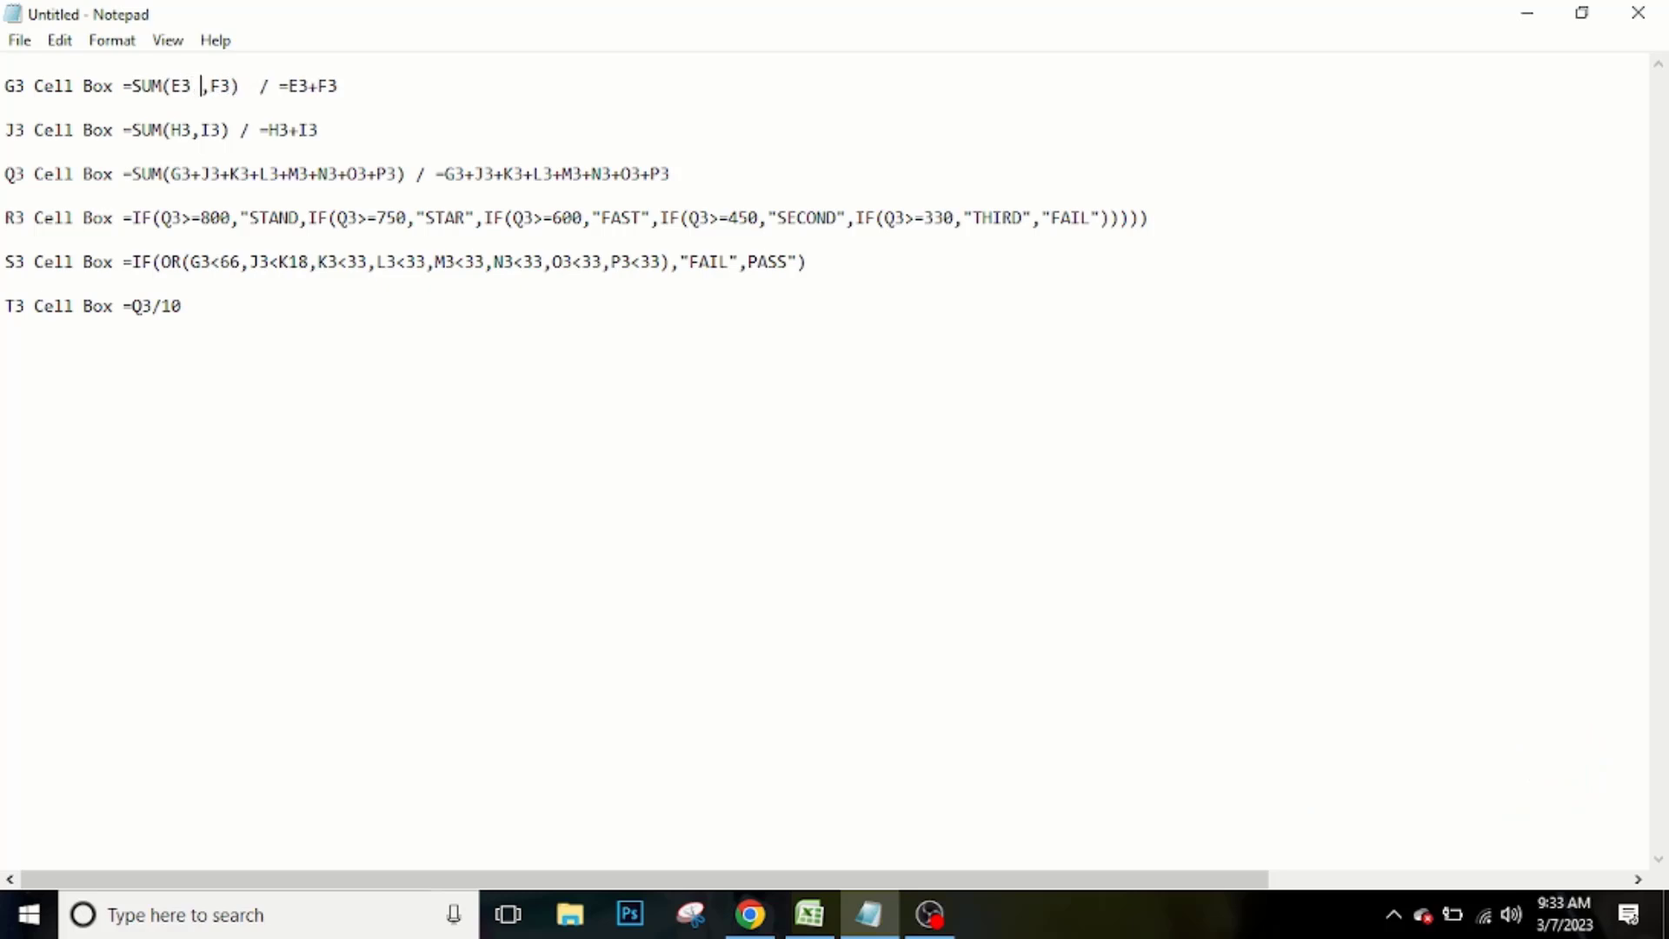
pyautogui.write('E3E')
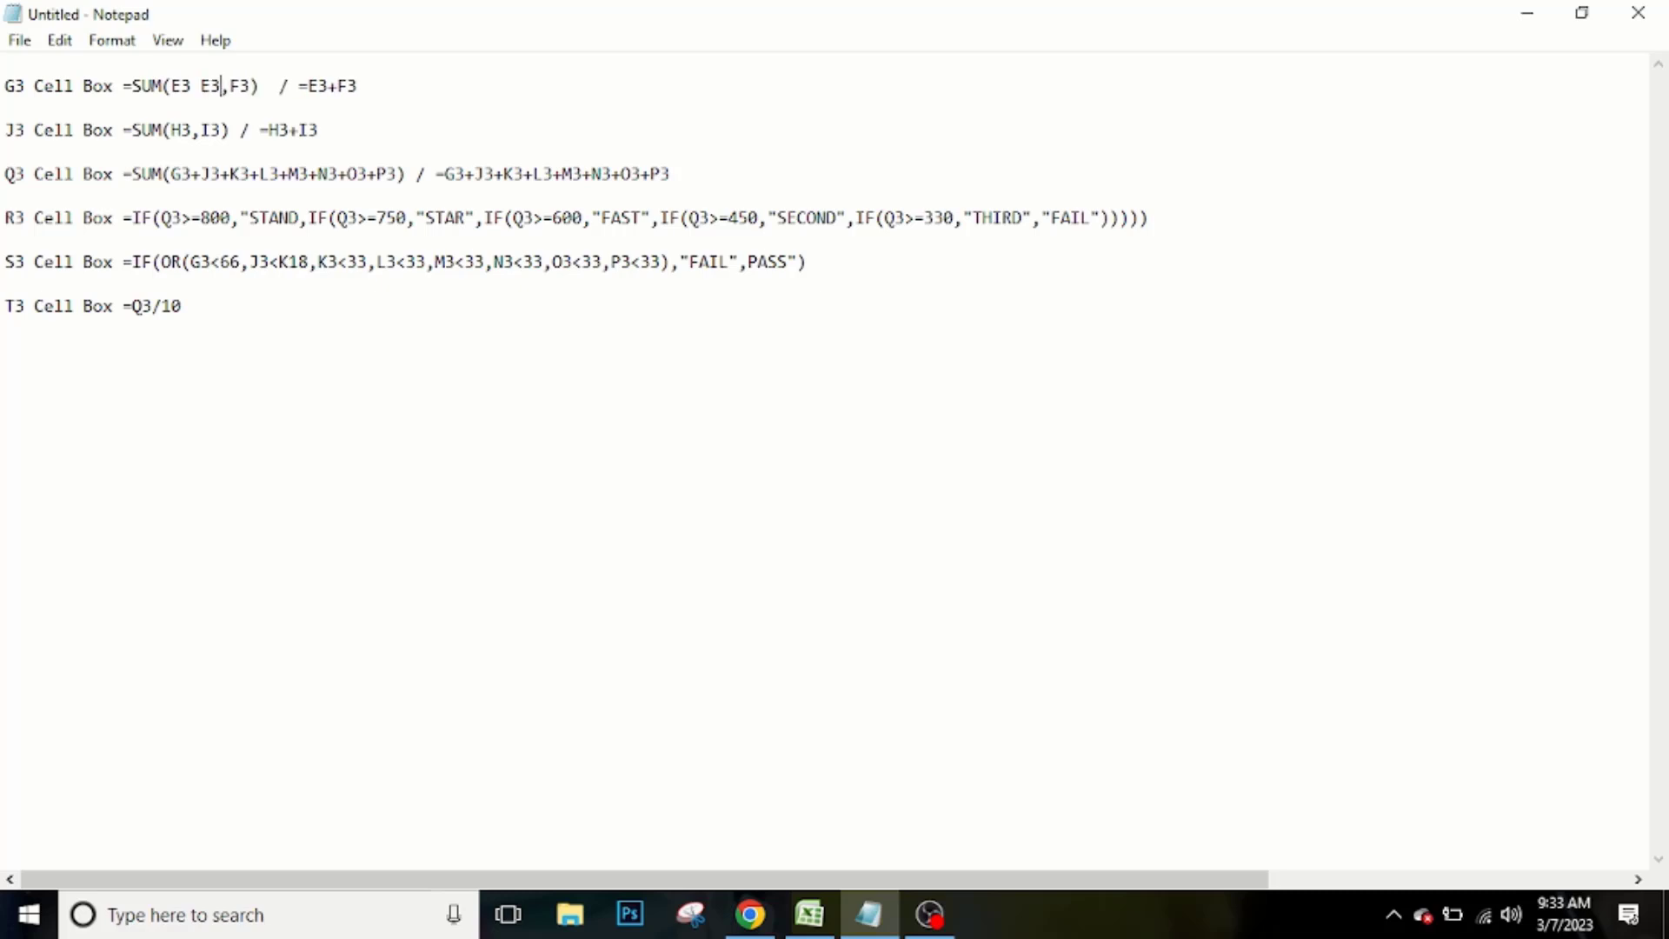
pyautogui.press('BackSpace')
pyautogui.press('BackSpace')
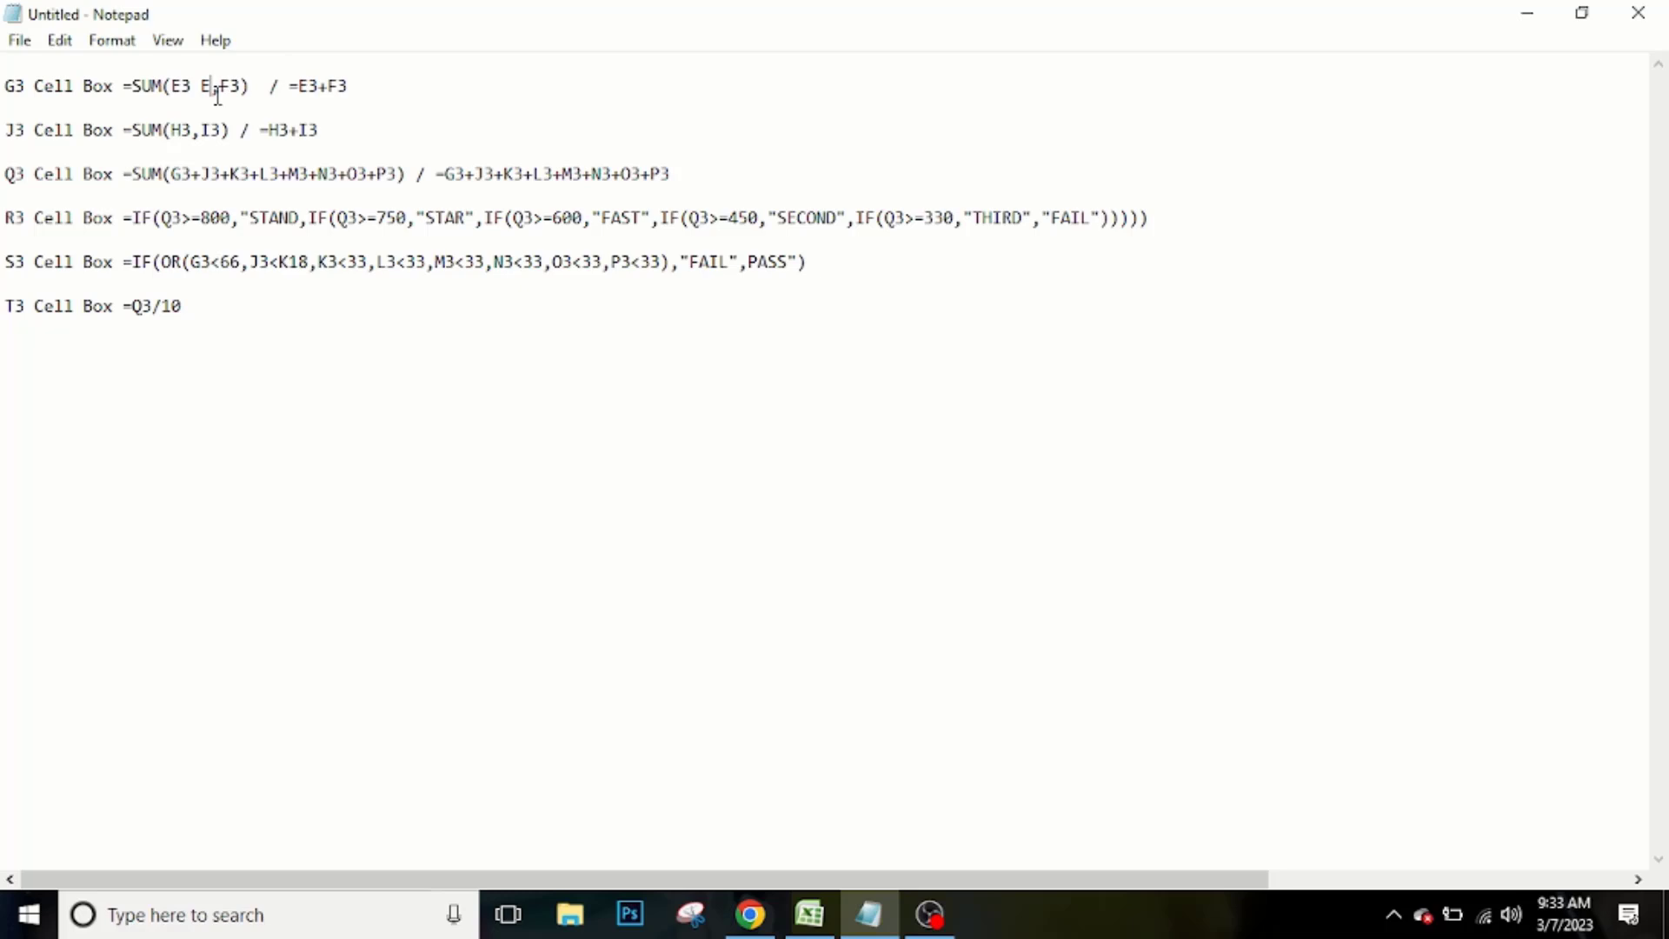
pyautogui.press('BackSpace')
pyautogui.press('BackSpace')
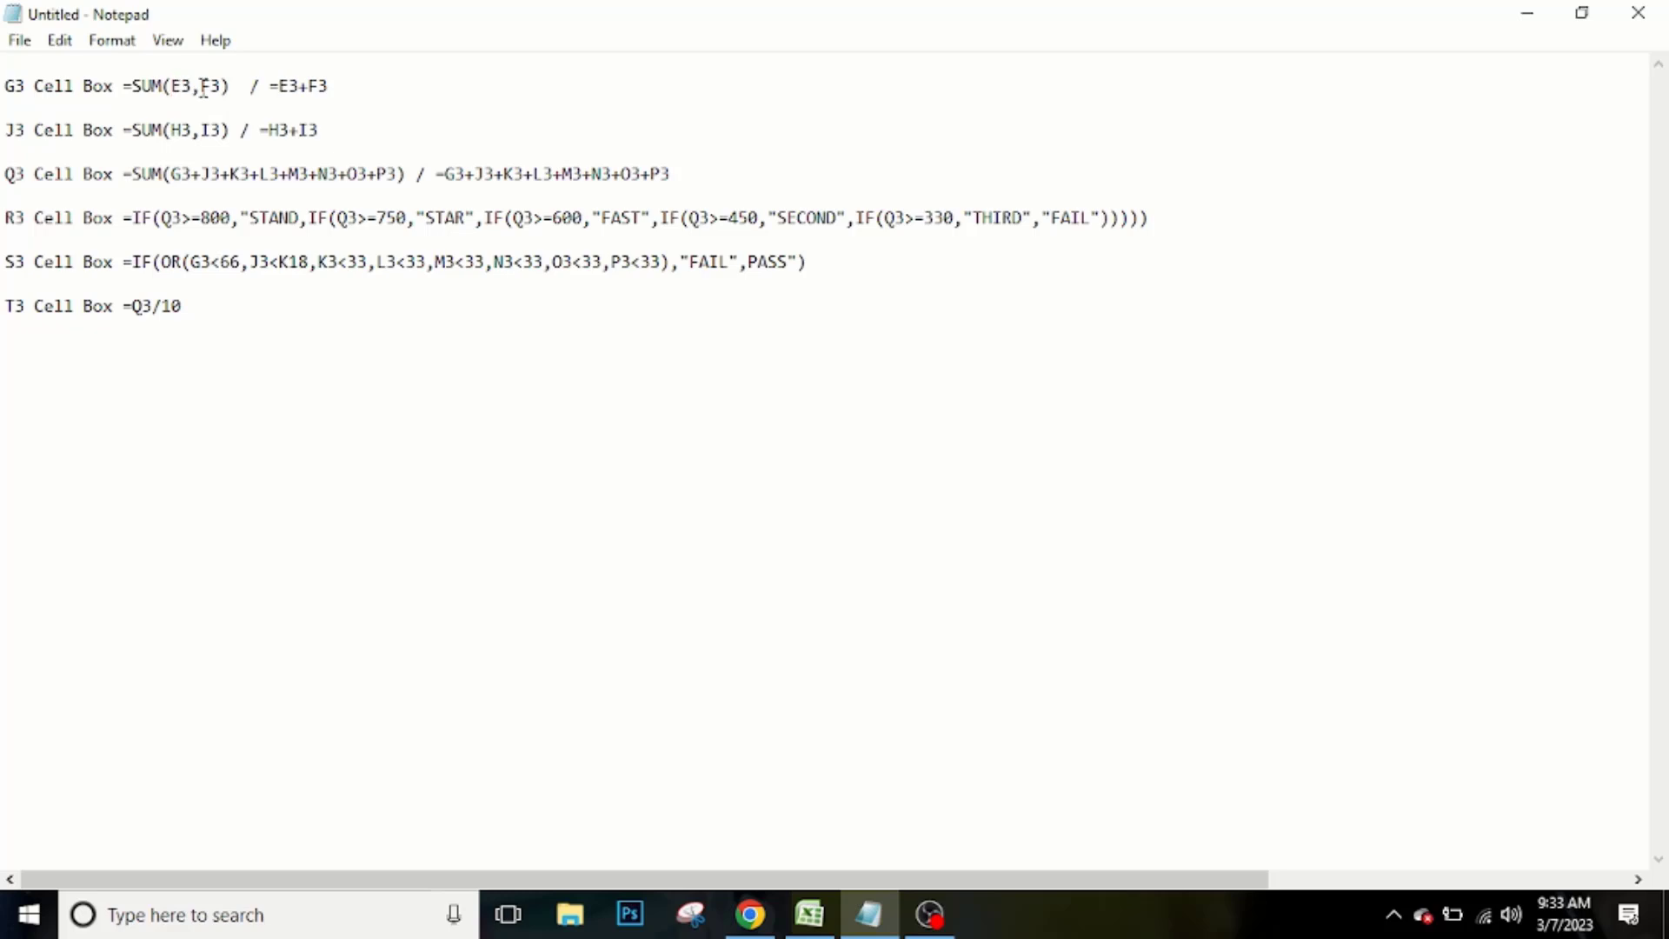
# Check the F3 argument in the G3 formula note and return to the Excel result sheet.
pyautogui.moveTo(202, 85); pyautogui.dragTo(219, 89)
pyautogui.click(194, 85)
pyautogui.click(1525, 14)
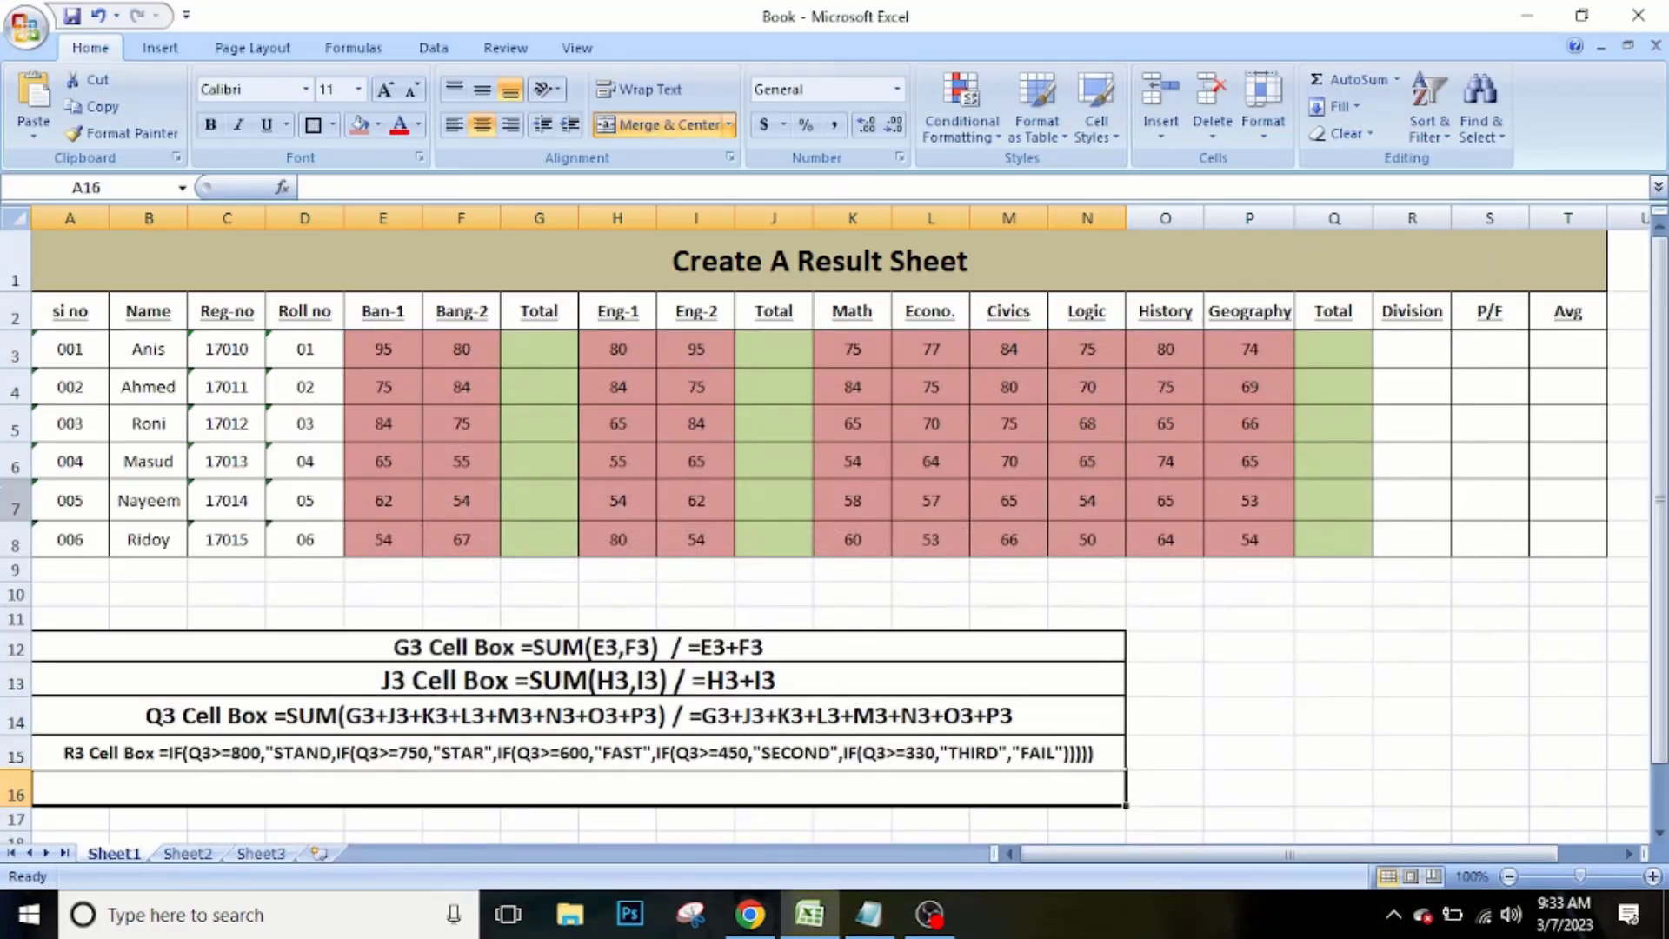
# Enter =SUM(E3,F3) in the first student's Total cell G3 to add the Ban-1 and Bang-2 marks.
pyautogui.click(560, 355)
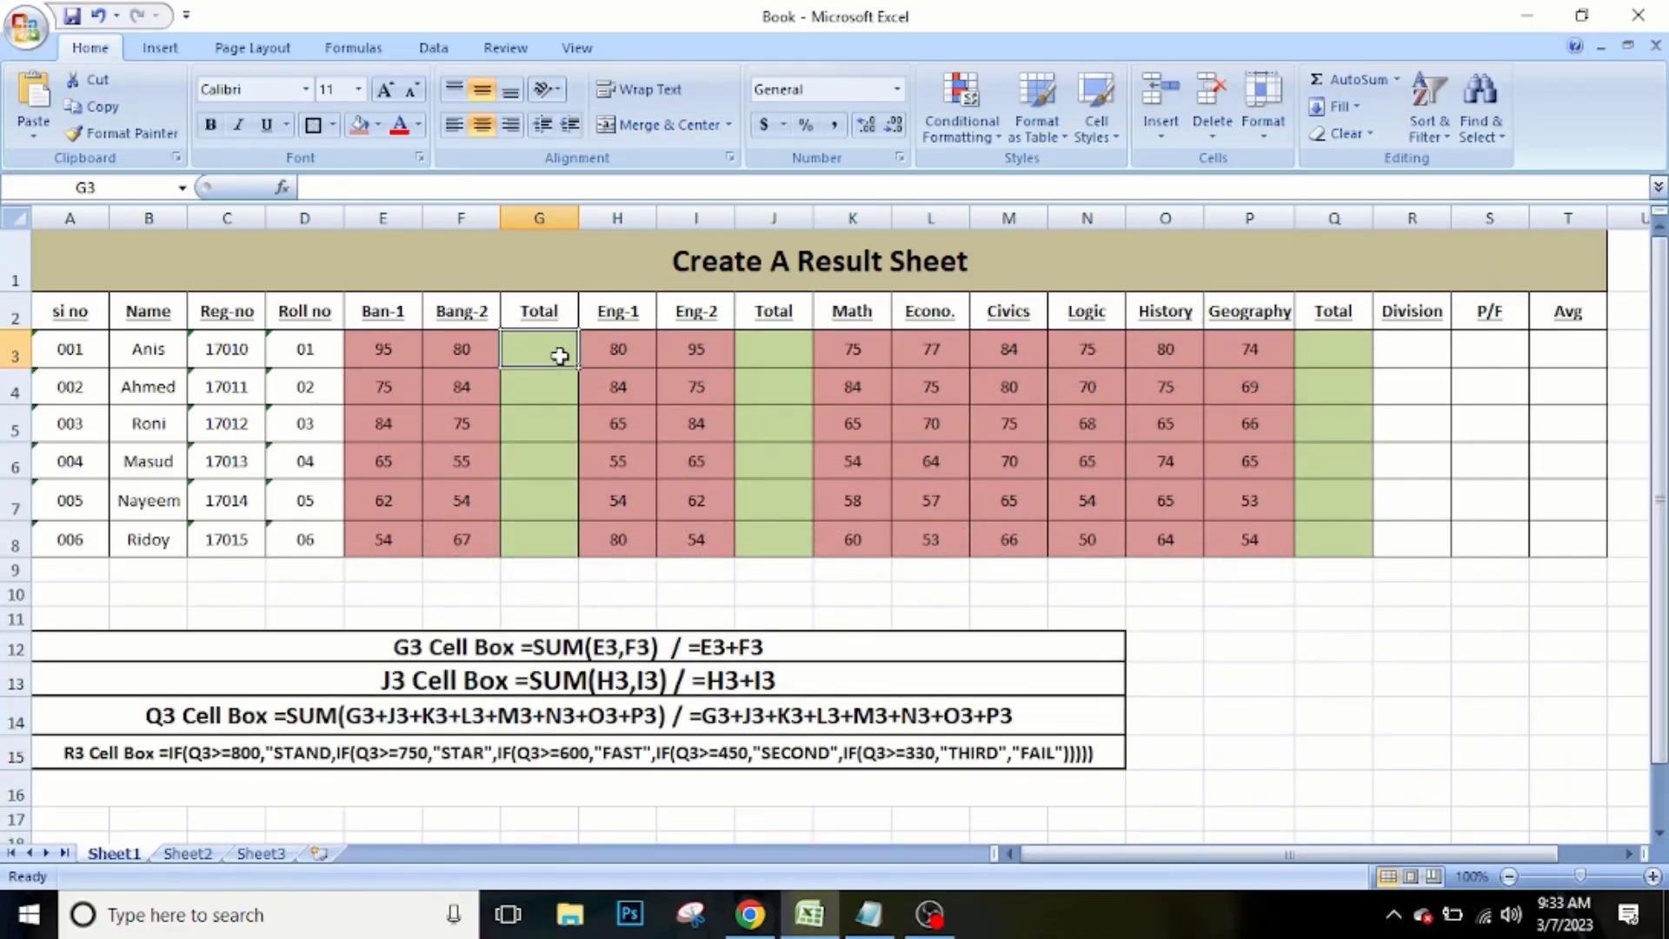
pyautogui.write('=')
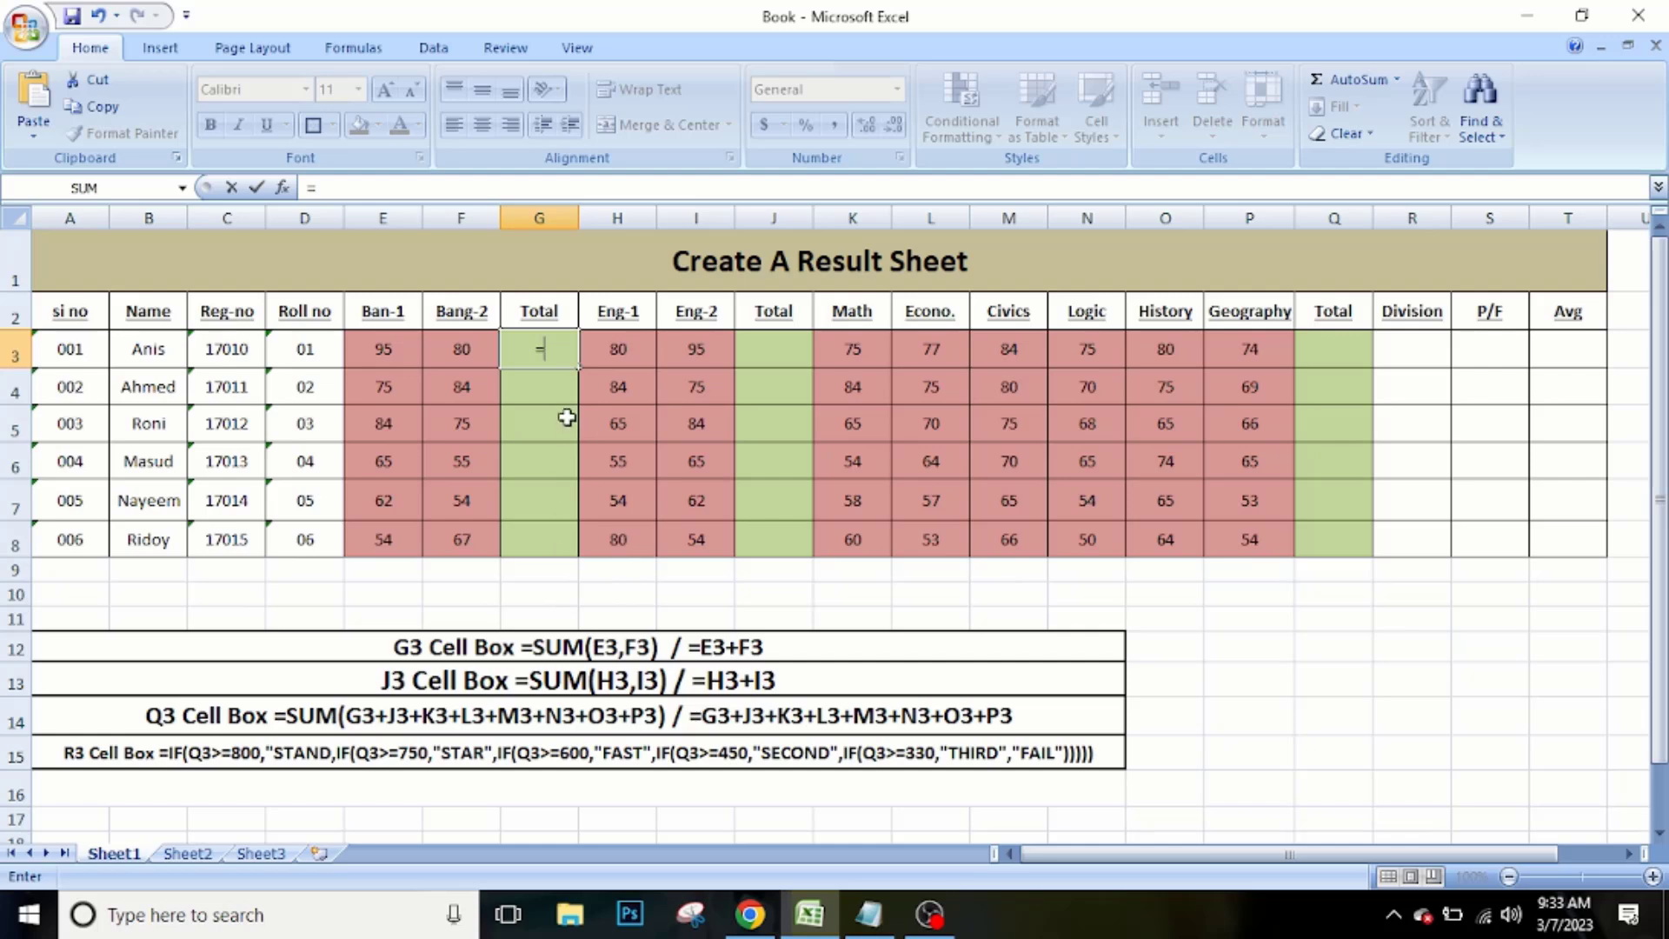
pyautogui.write('SUM')
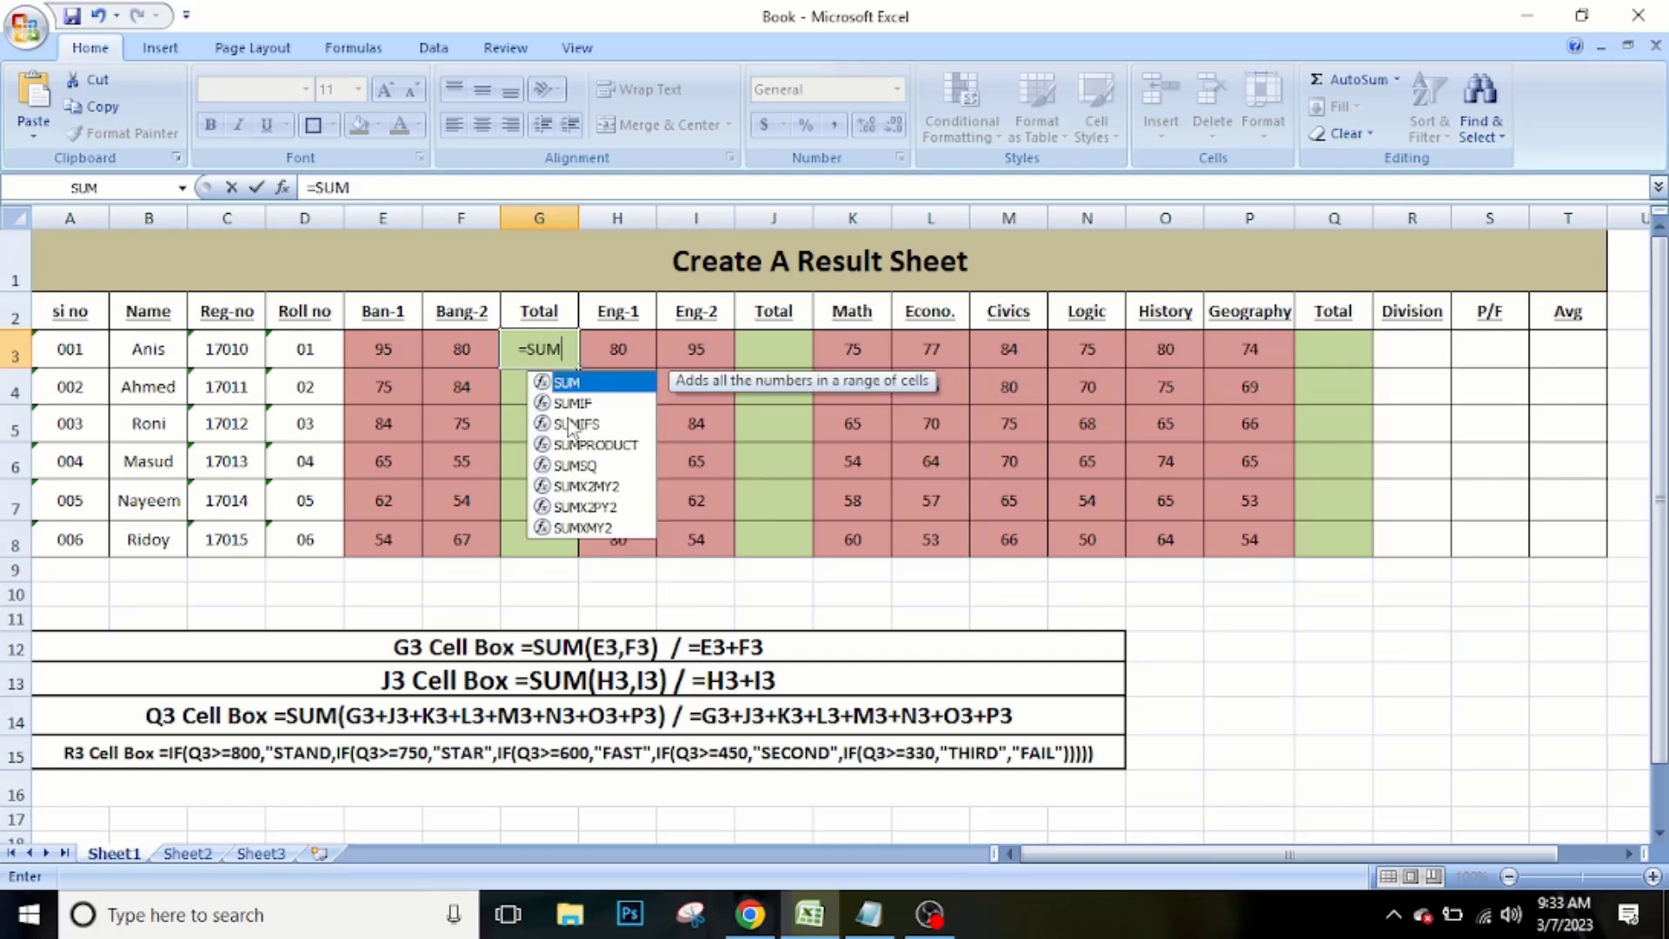
pyautogui.write('(')
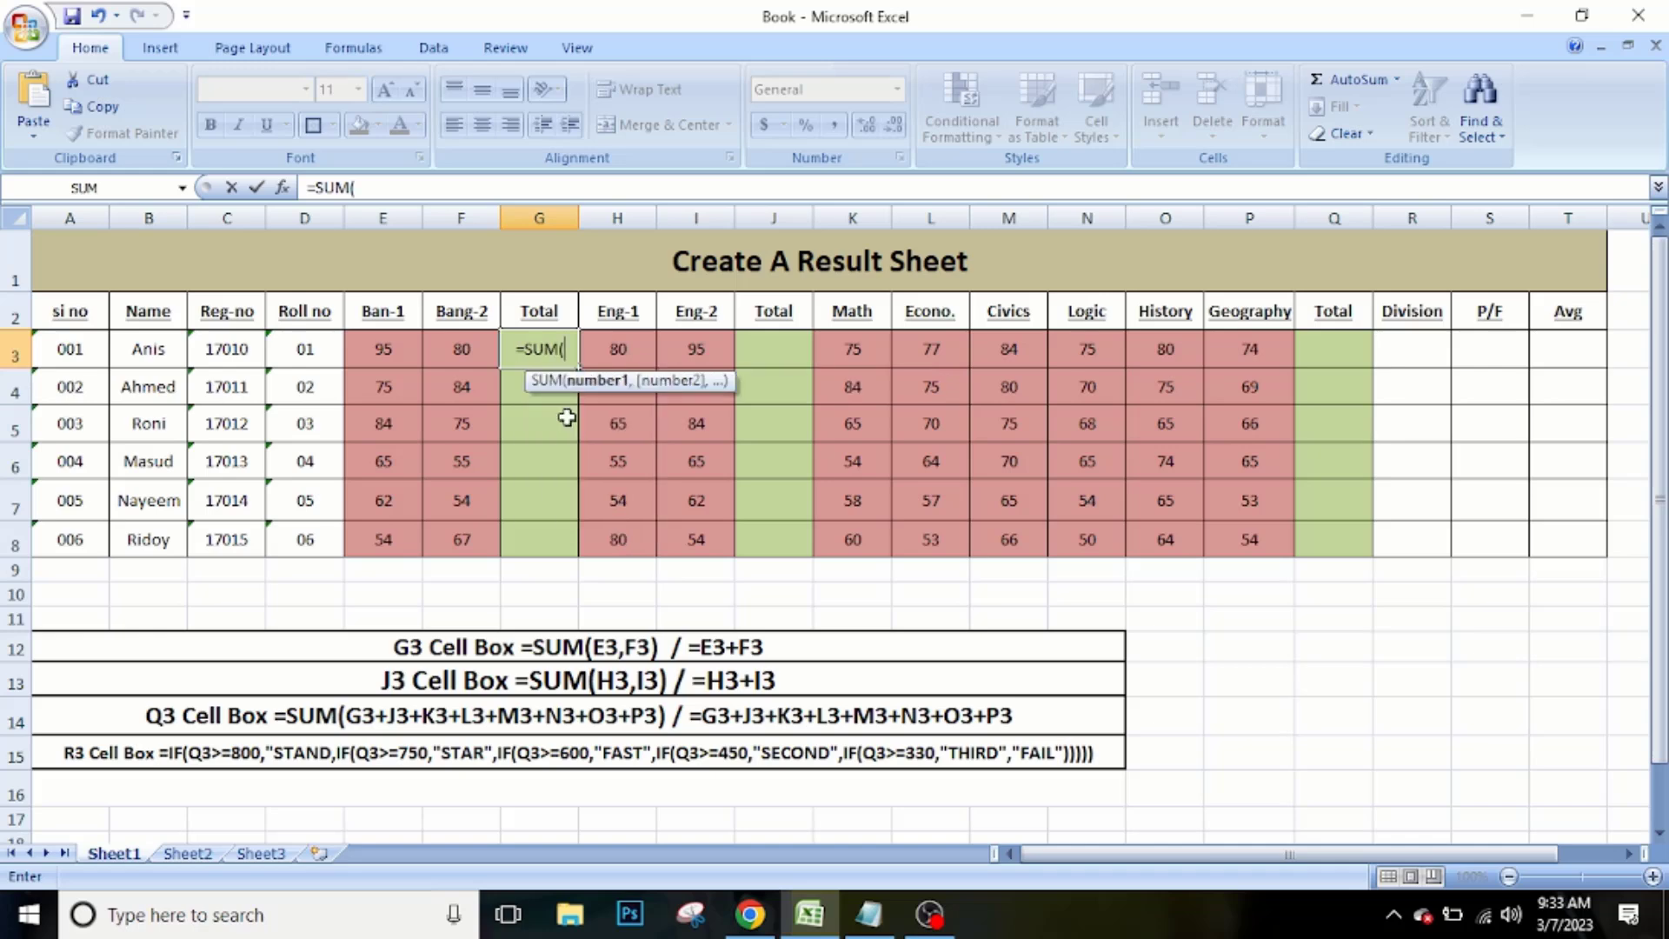
pyautogui.write('E3')
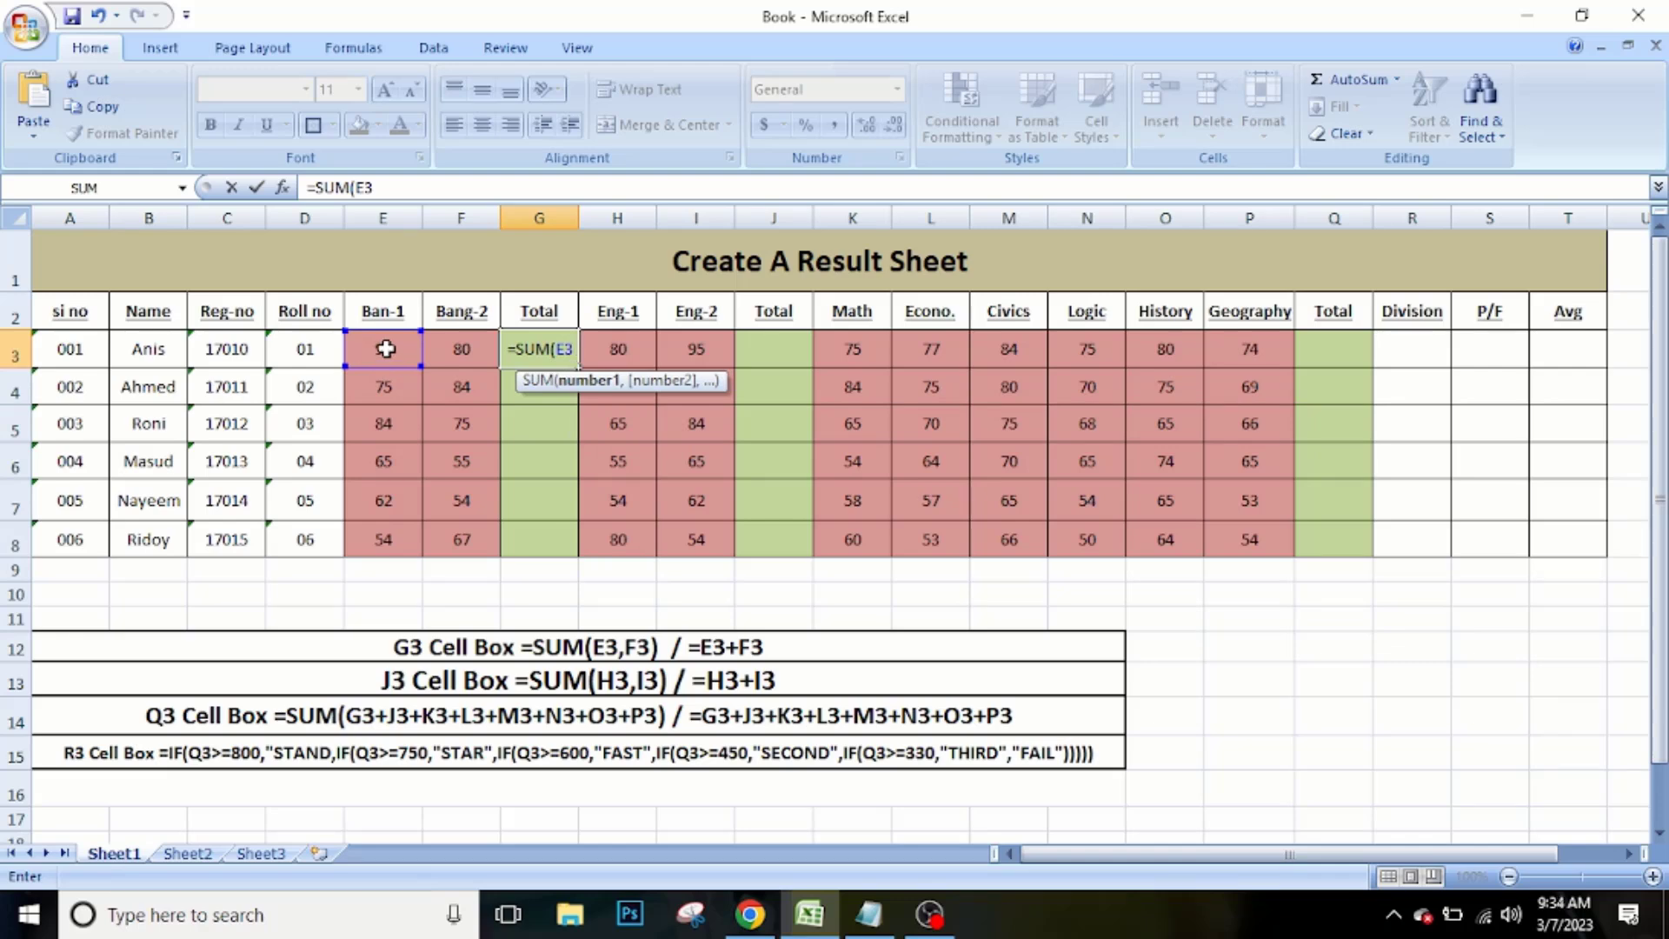
pyautogui.write(',')
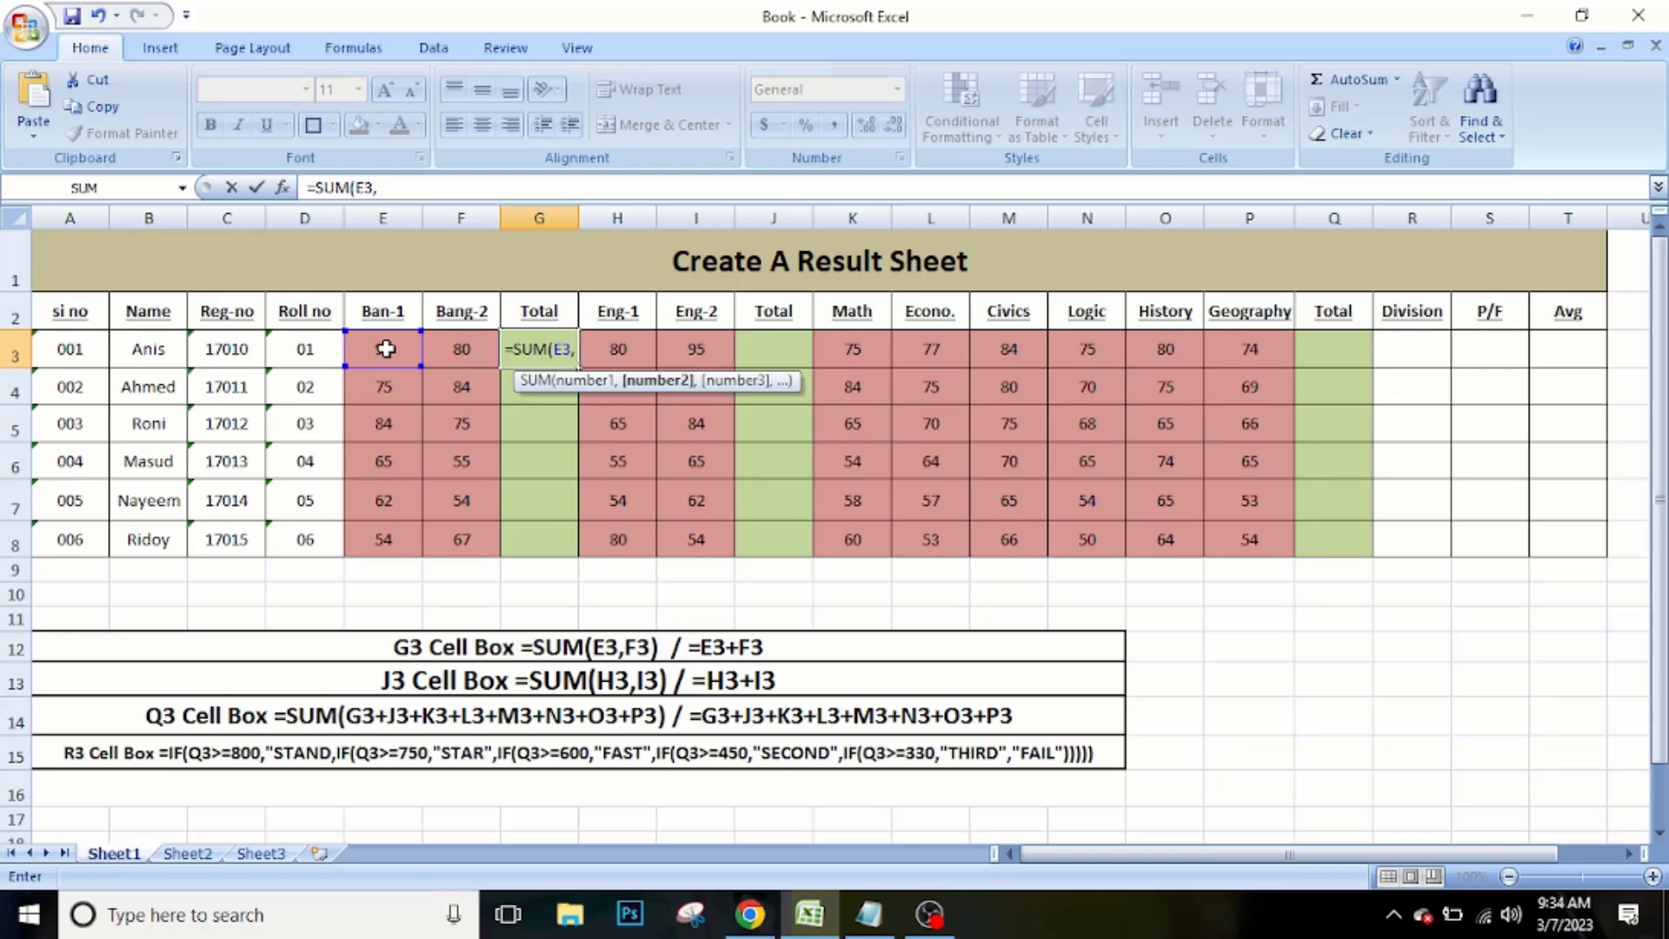
pyautogui.click(480, 352)
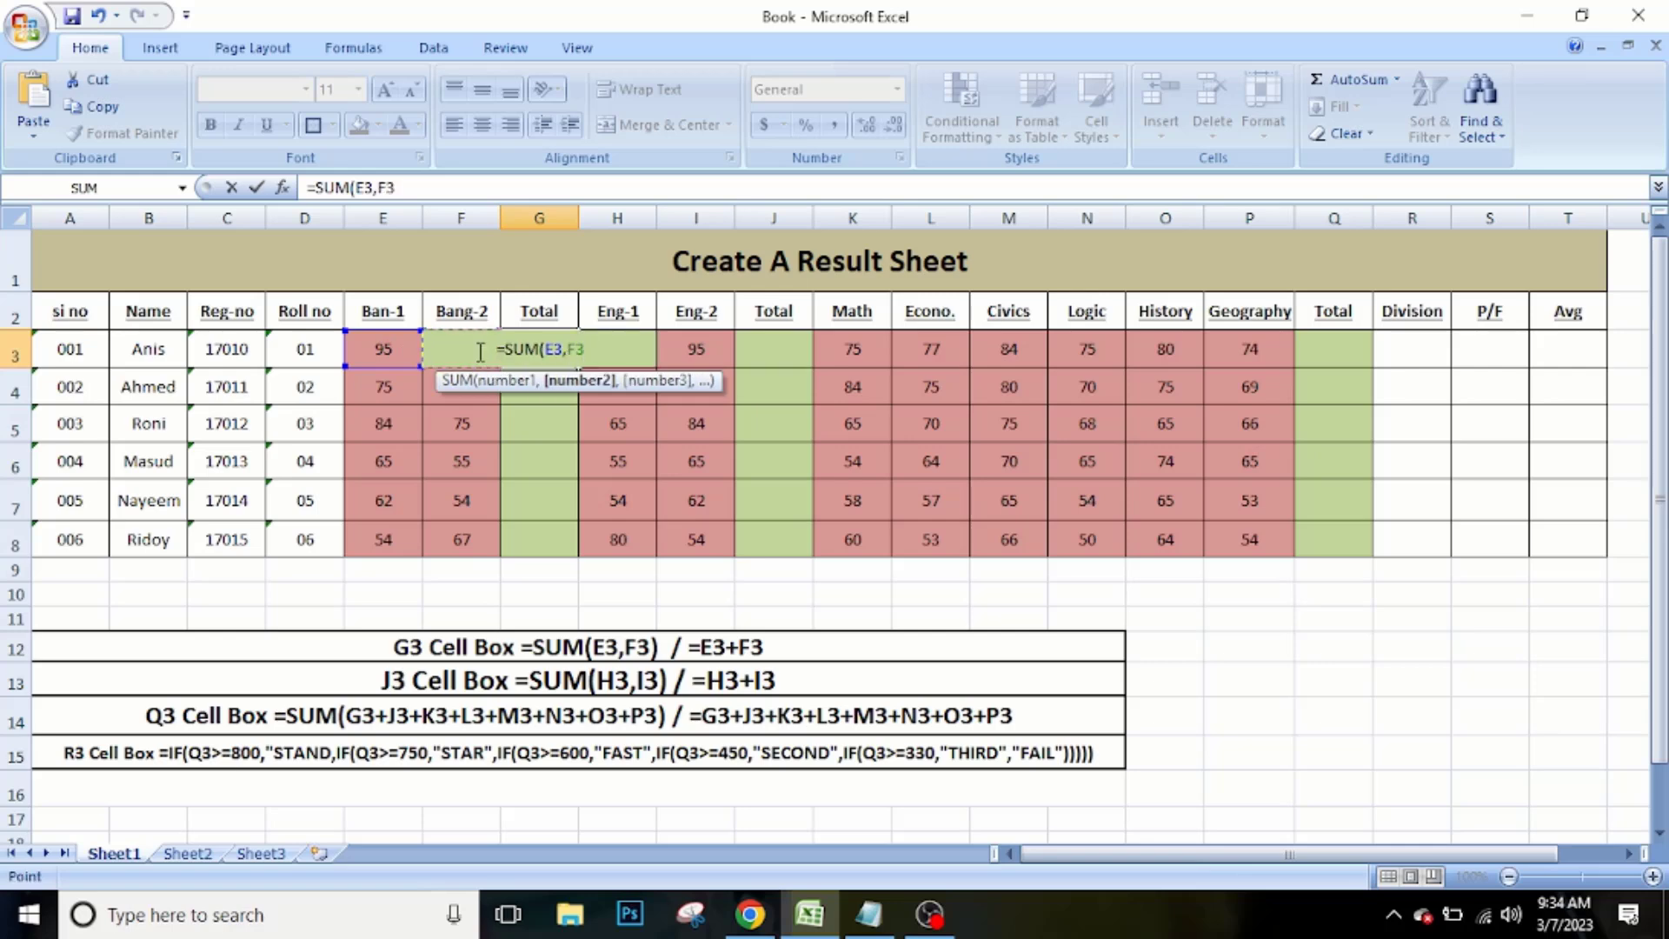
pyautogui.press('Return')
pyautogui.click(540, 349)
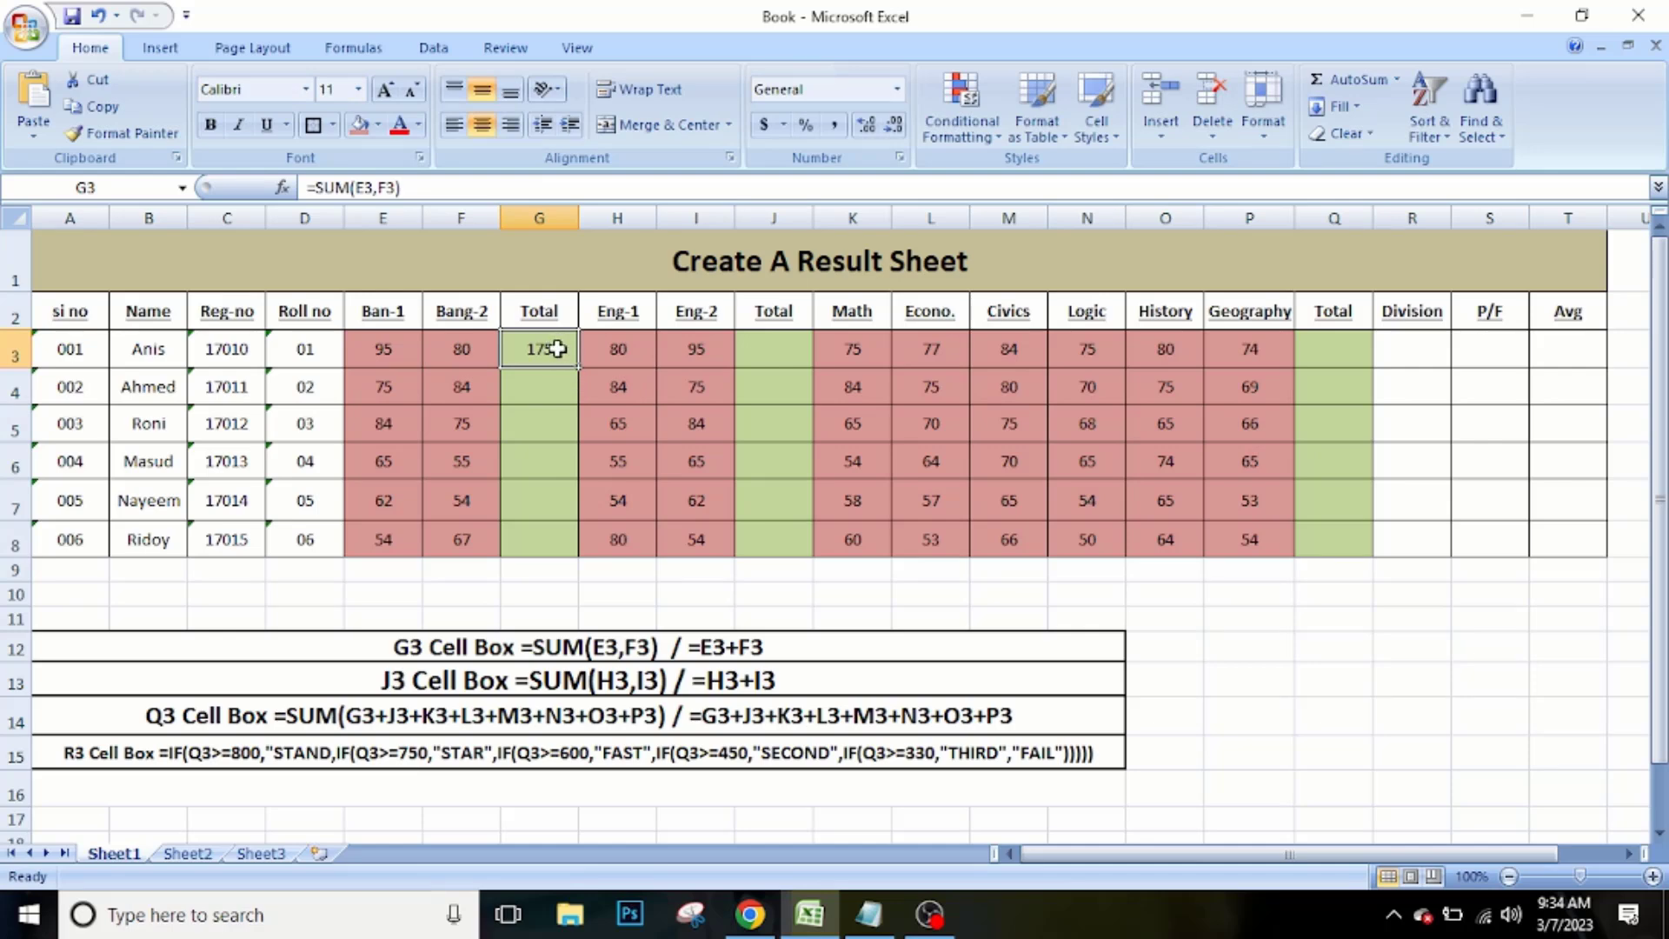
# Replace the formula in Total cell G3 with the plain addition =E3+F3.
pyautogui.doubleClick(555, 349)
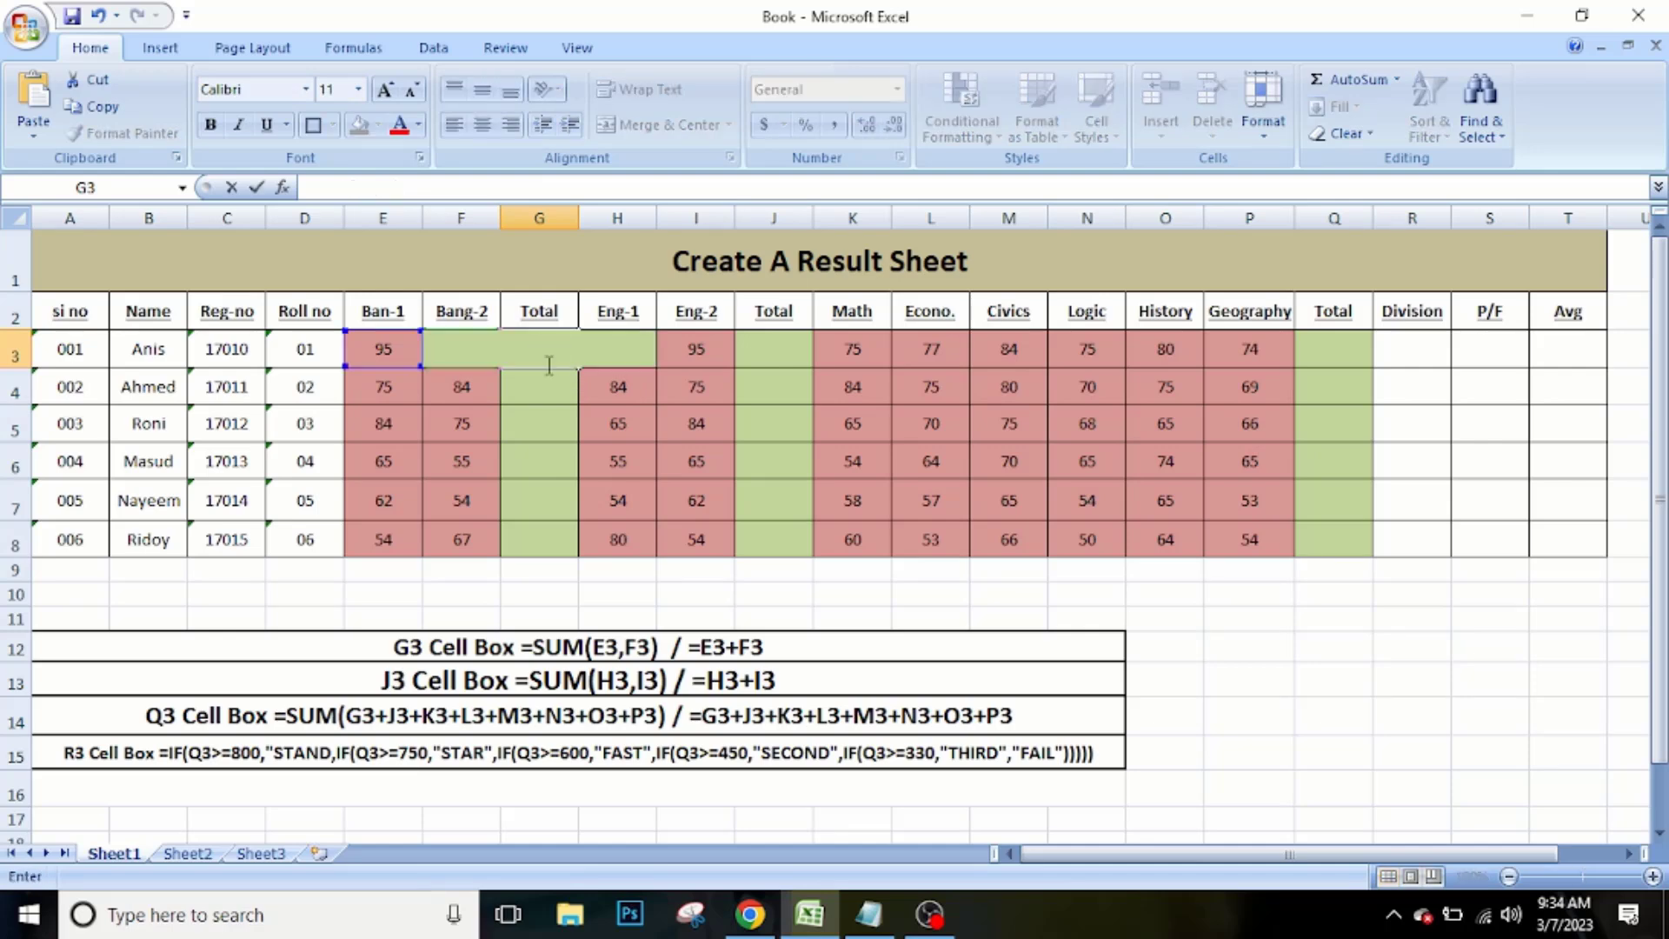
pyautogui.write('=')
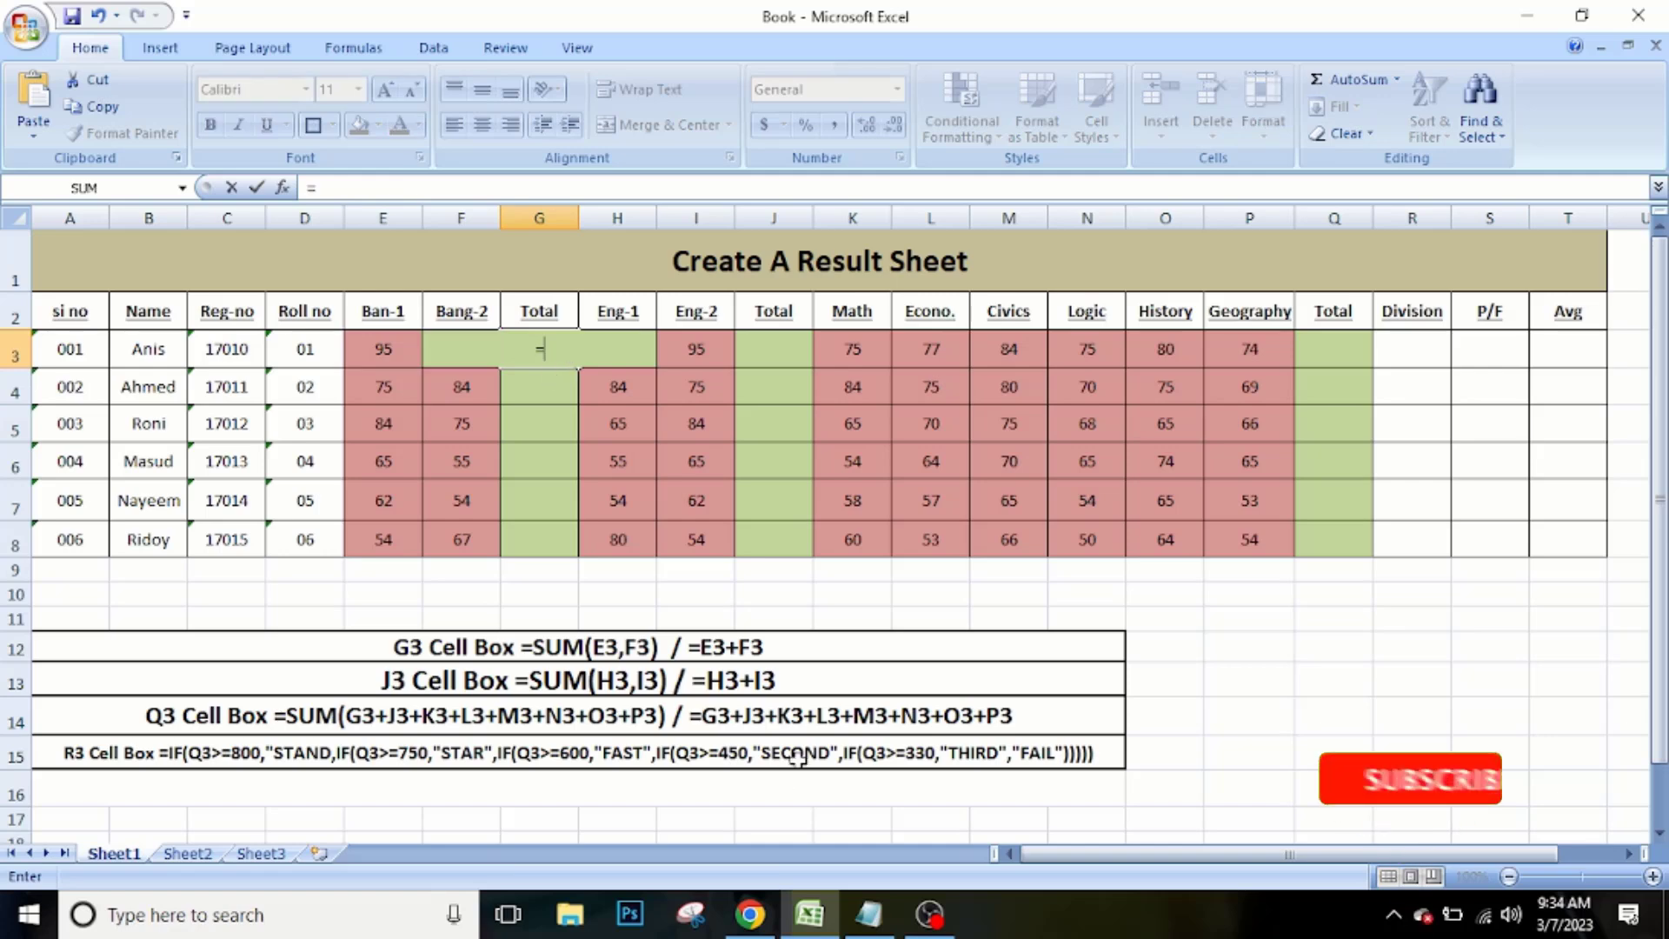
pyautogui.write('E3')
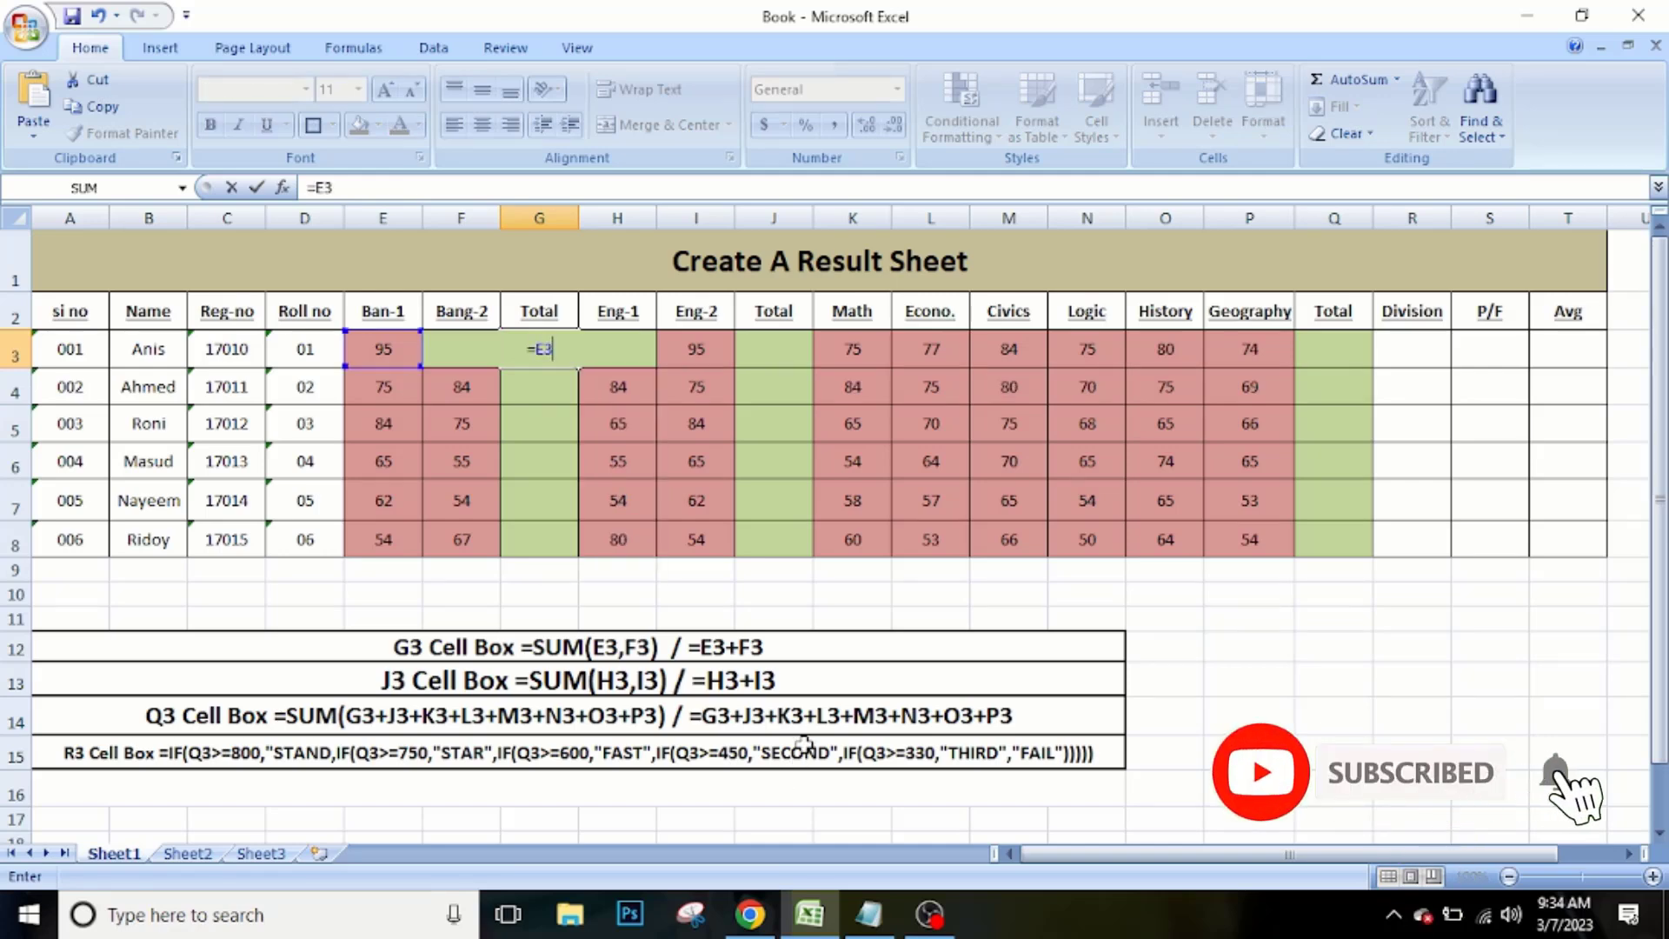
pyautogui.write('+')
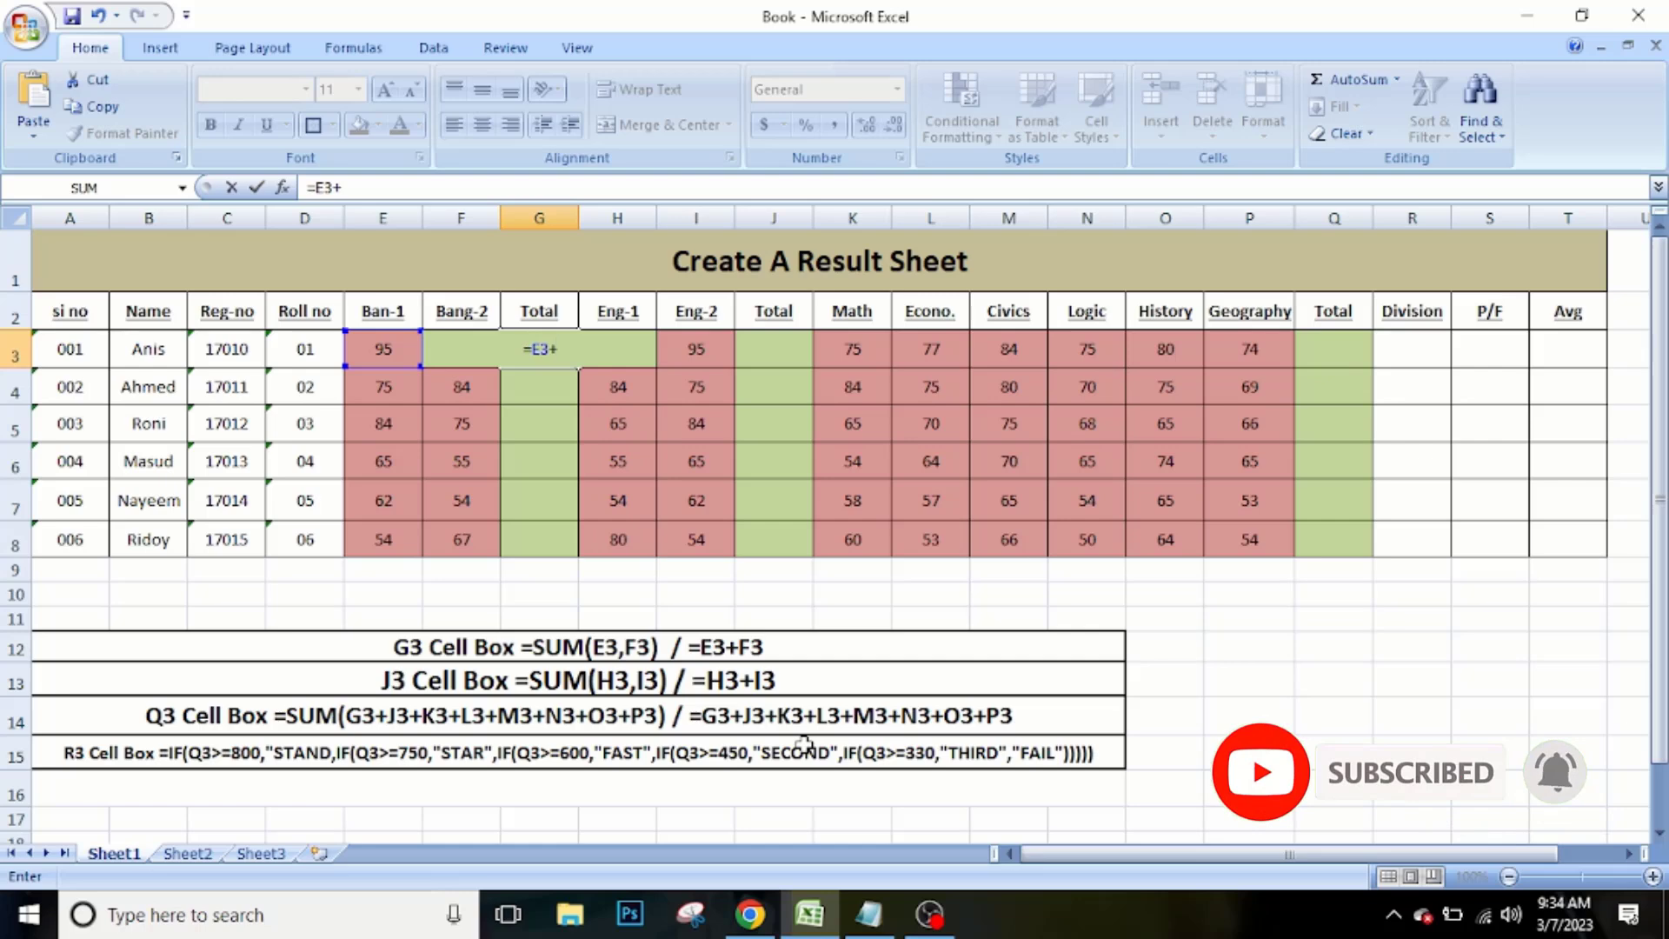
pyautogui.write('F3')
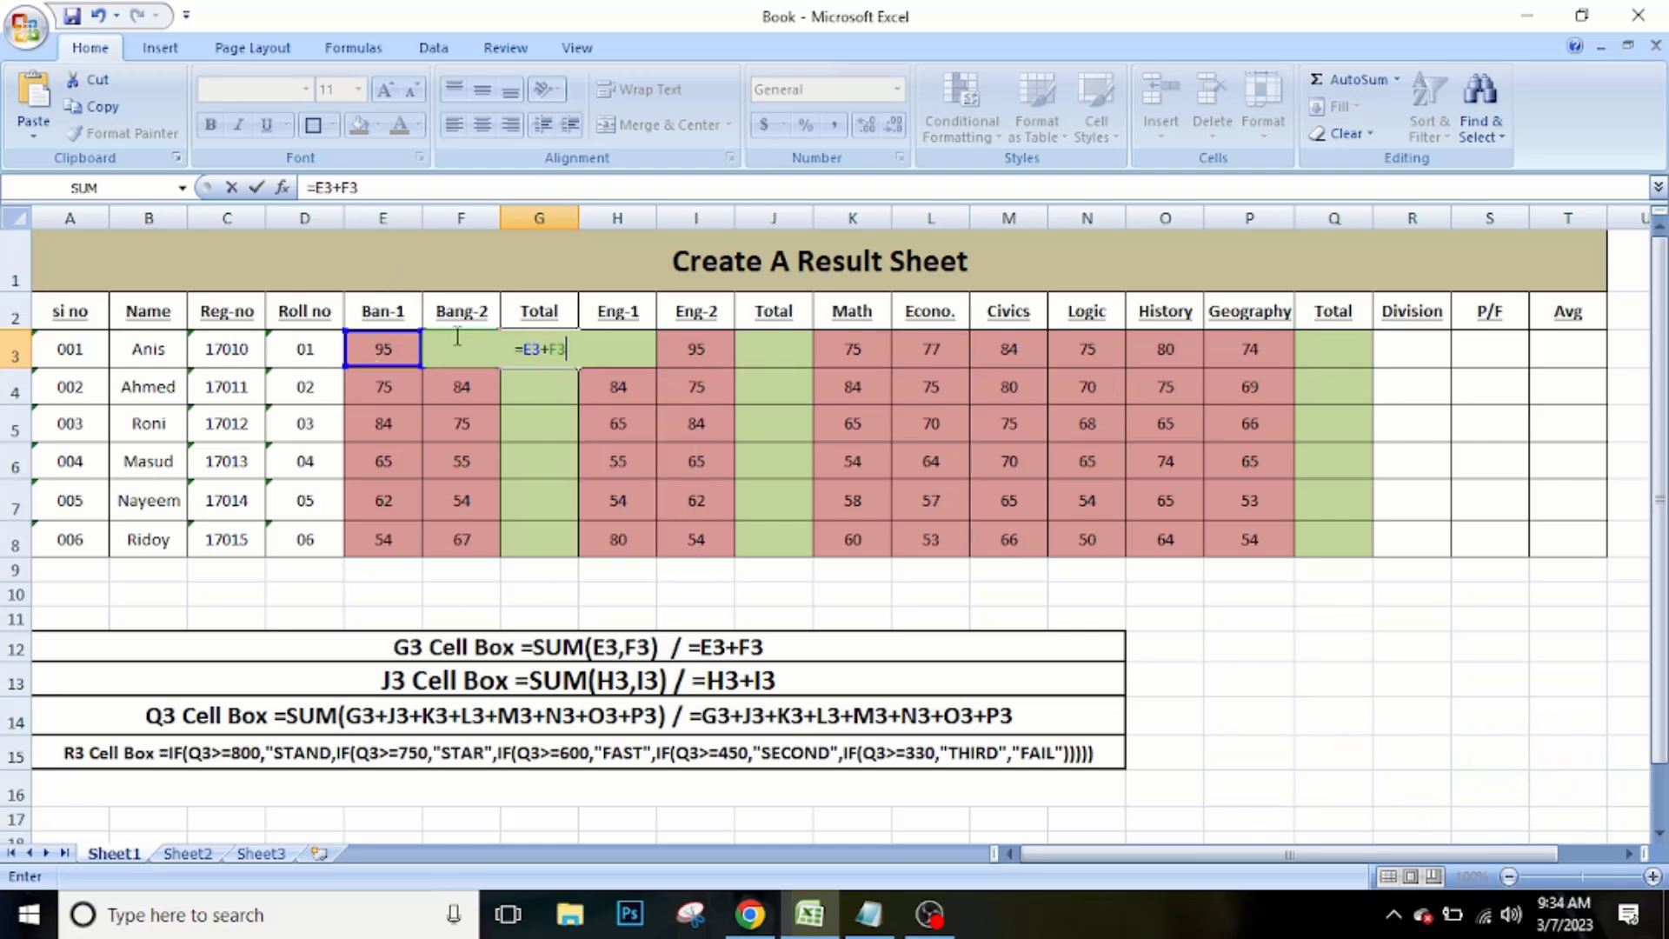
pyautogui.press('BackSpace')
pyautogui.press('BackSpace')
pyautogui.press('BackSpace')
pyautogui.press('BackSpace')
pyautogui.press('BackSpace')
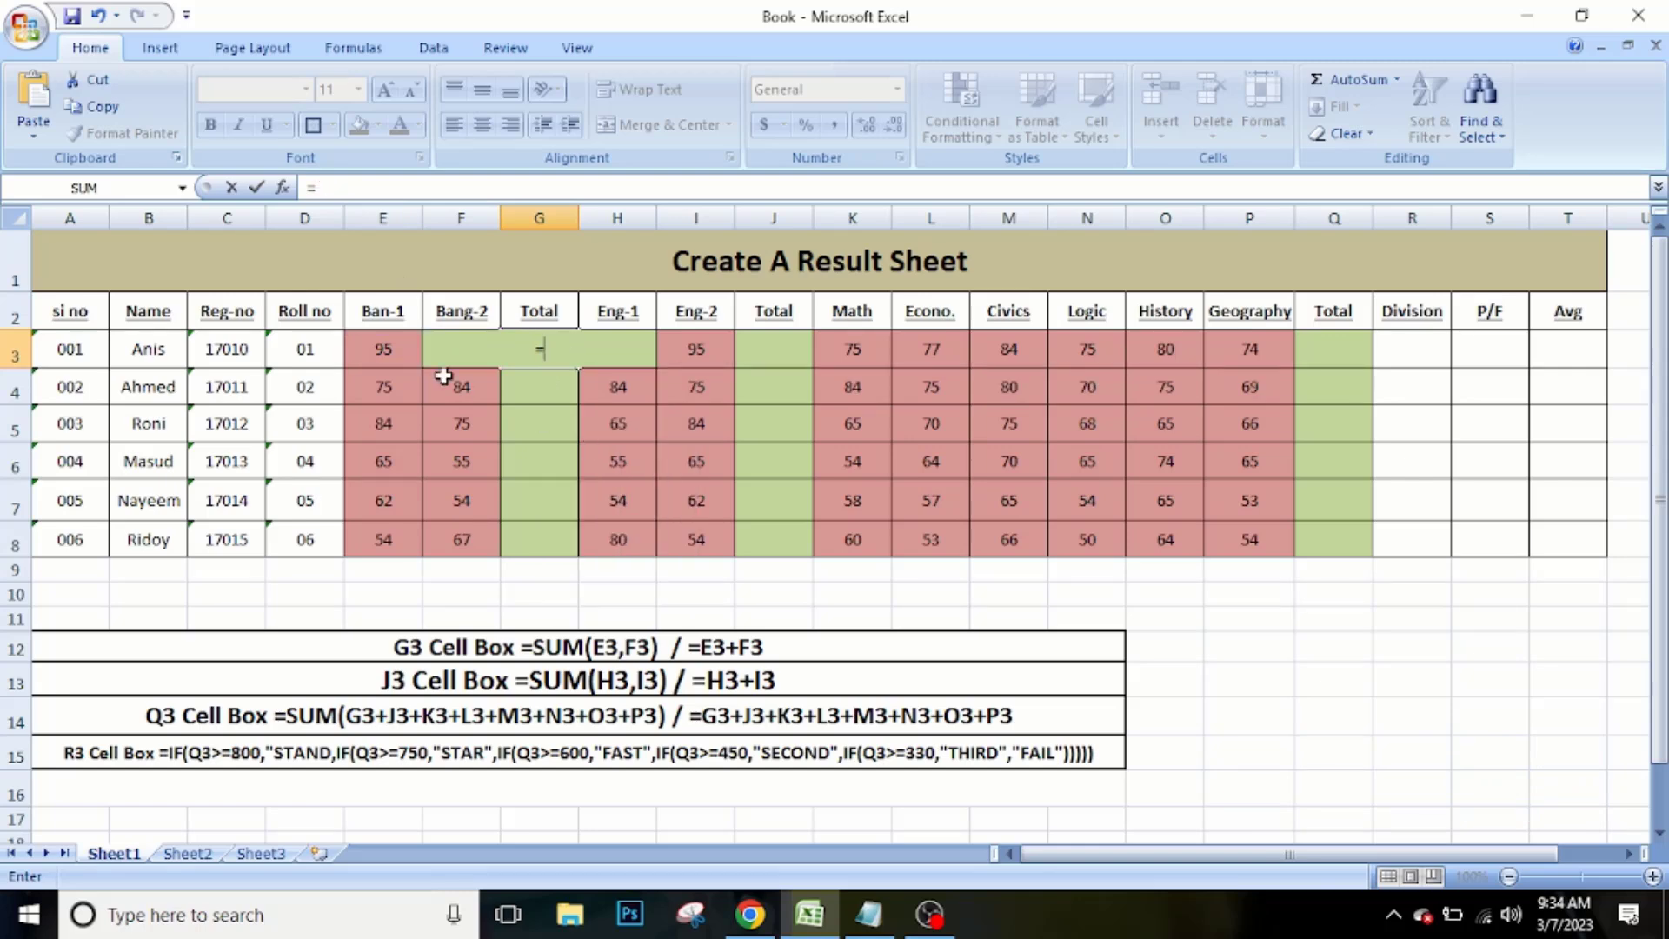
pyautogui.click(385, 350)
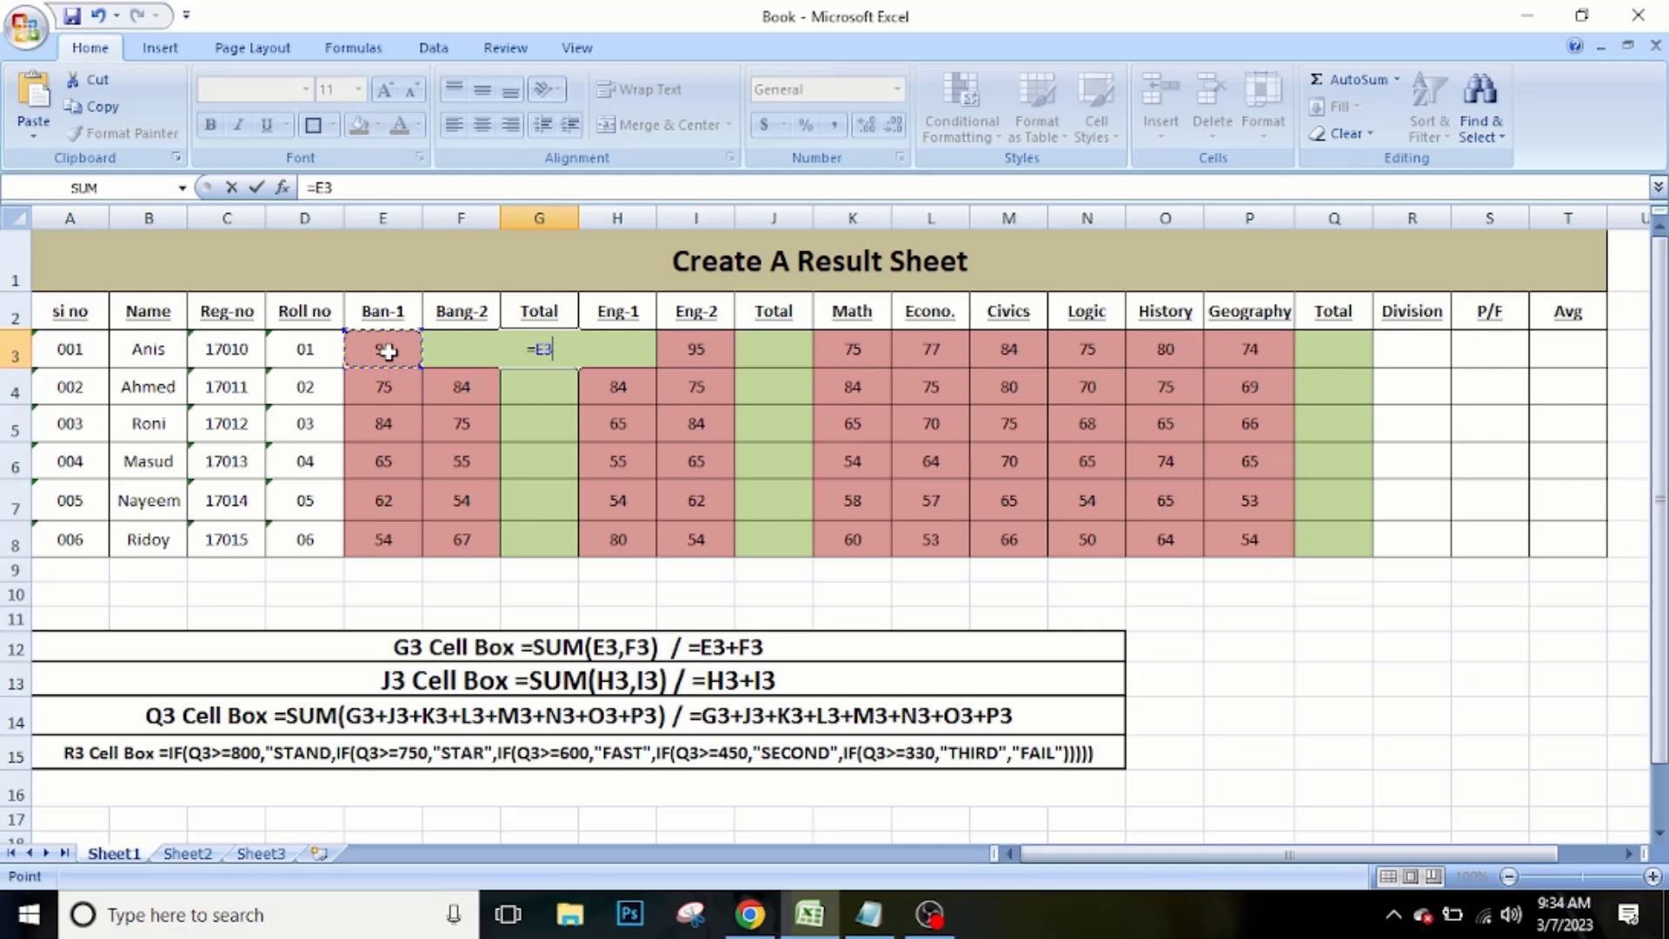
pyautogui.write('+')
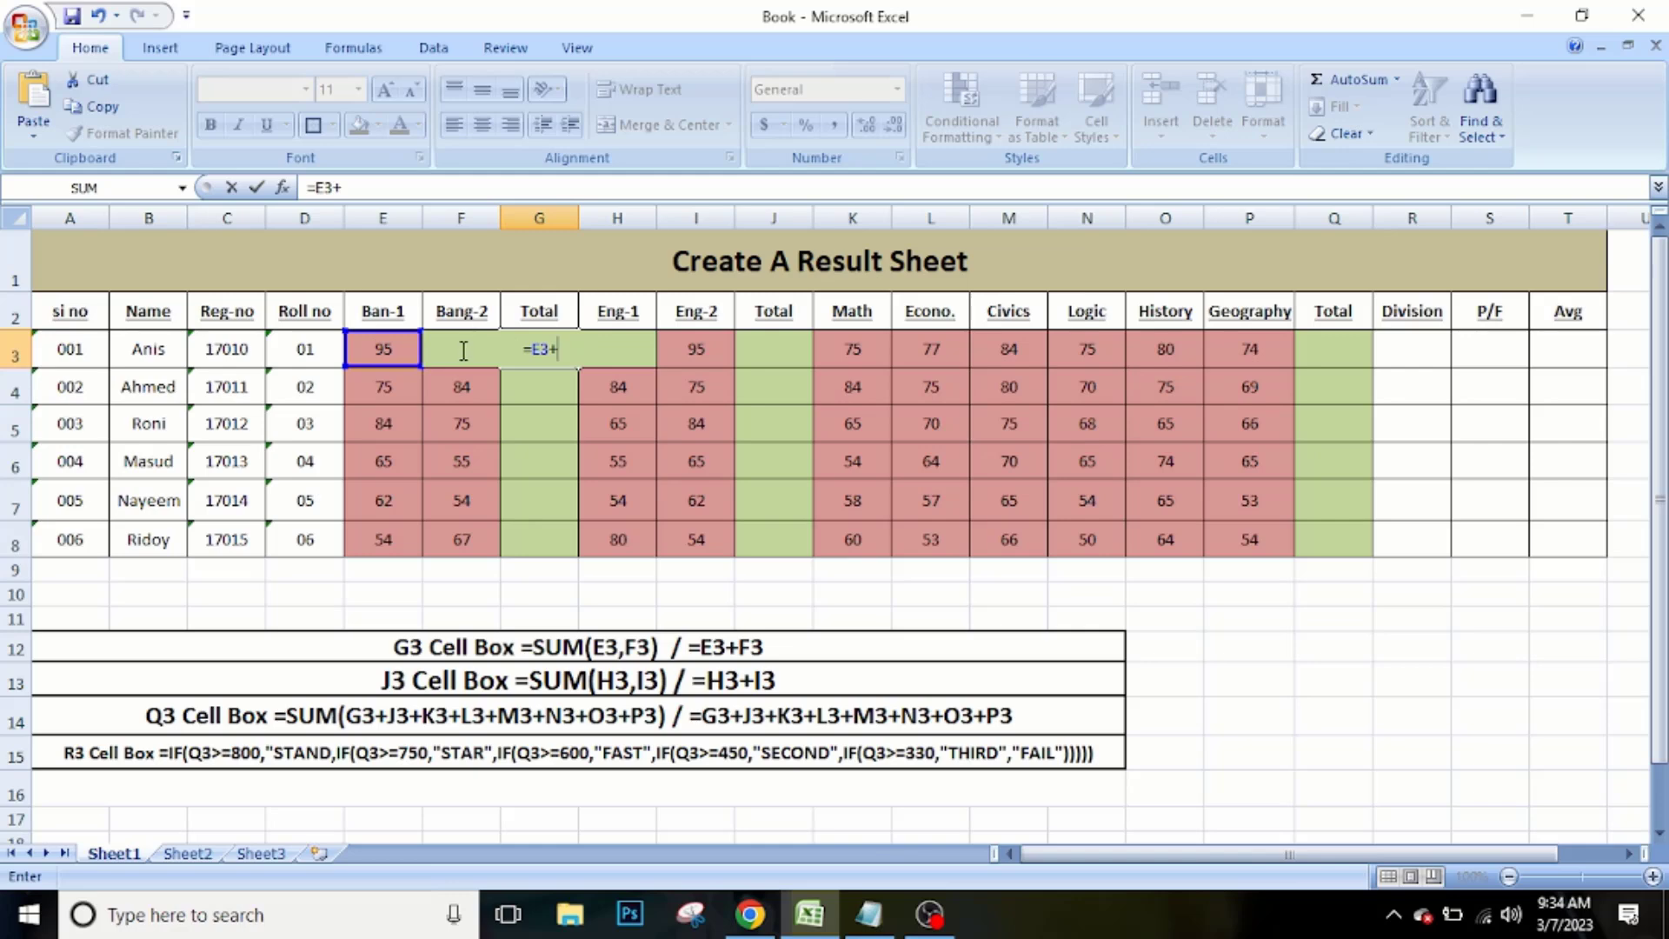
pyautogui.press('Home')
pyautogui.write('F3')
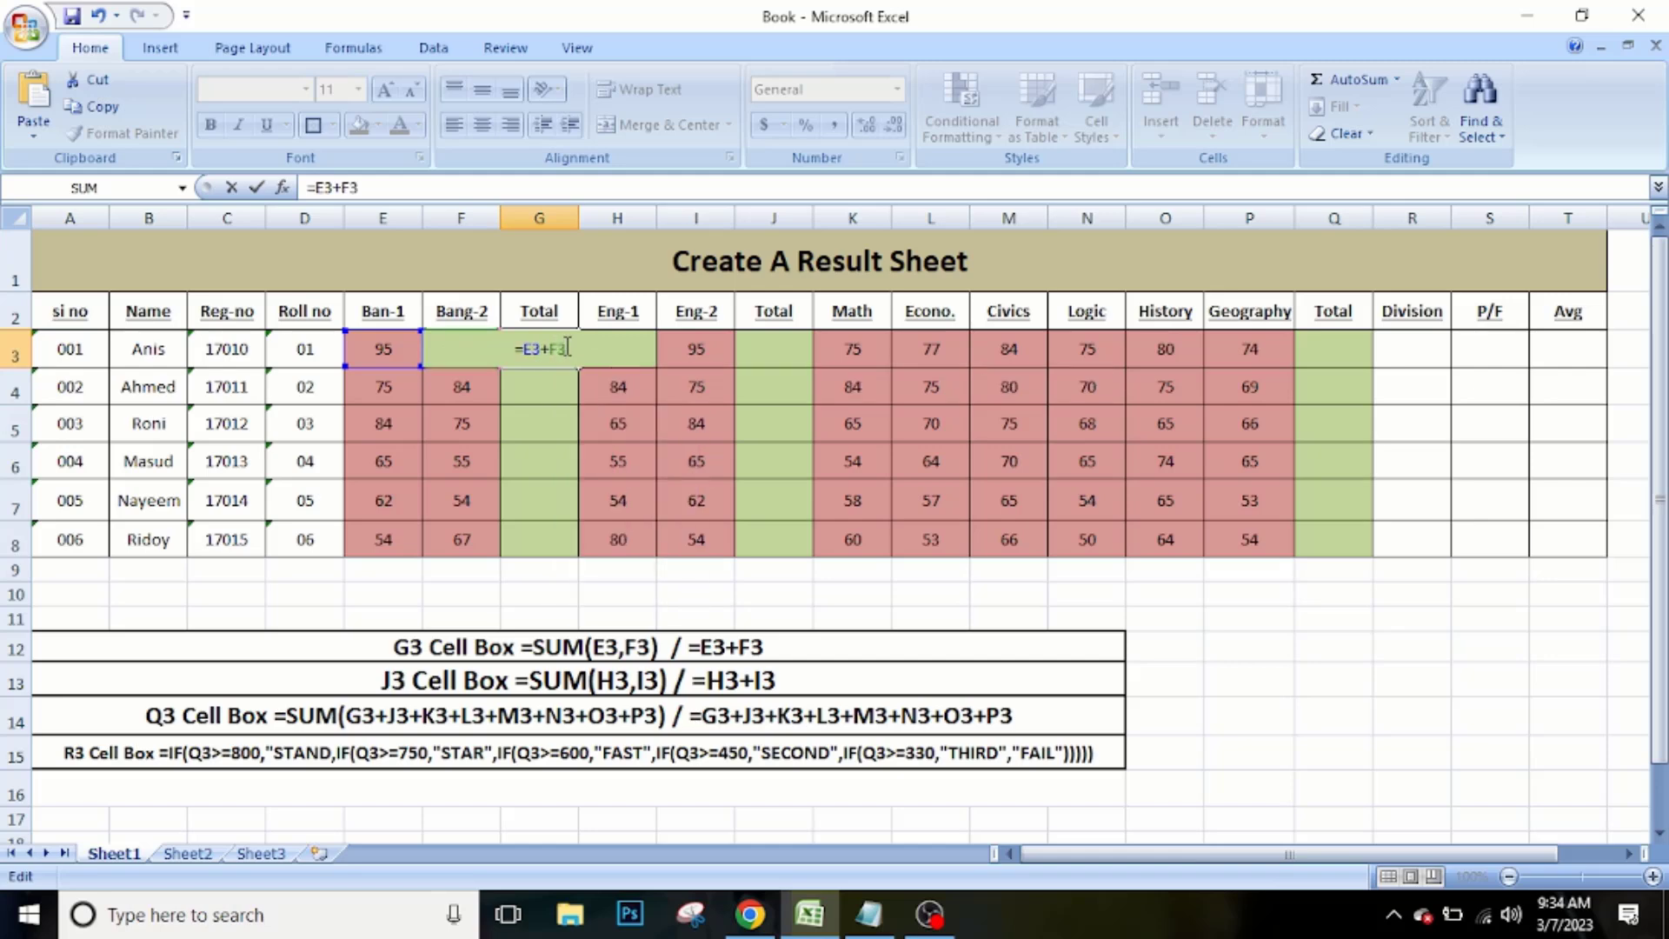
pyautogui.press('Return')
# Fill the G3 formula down the Total column through G8 for all students.
pyautogui.click(561, 350)
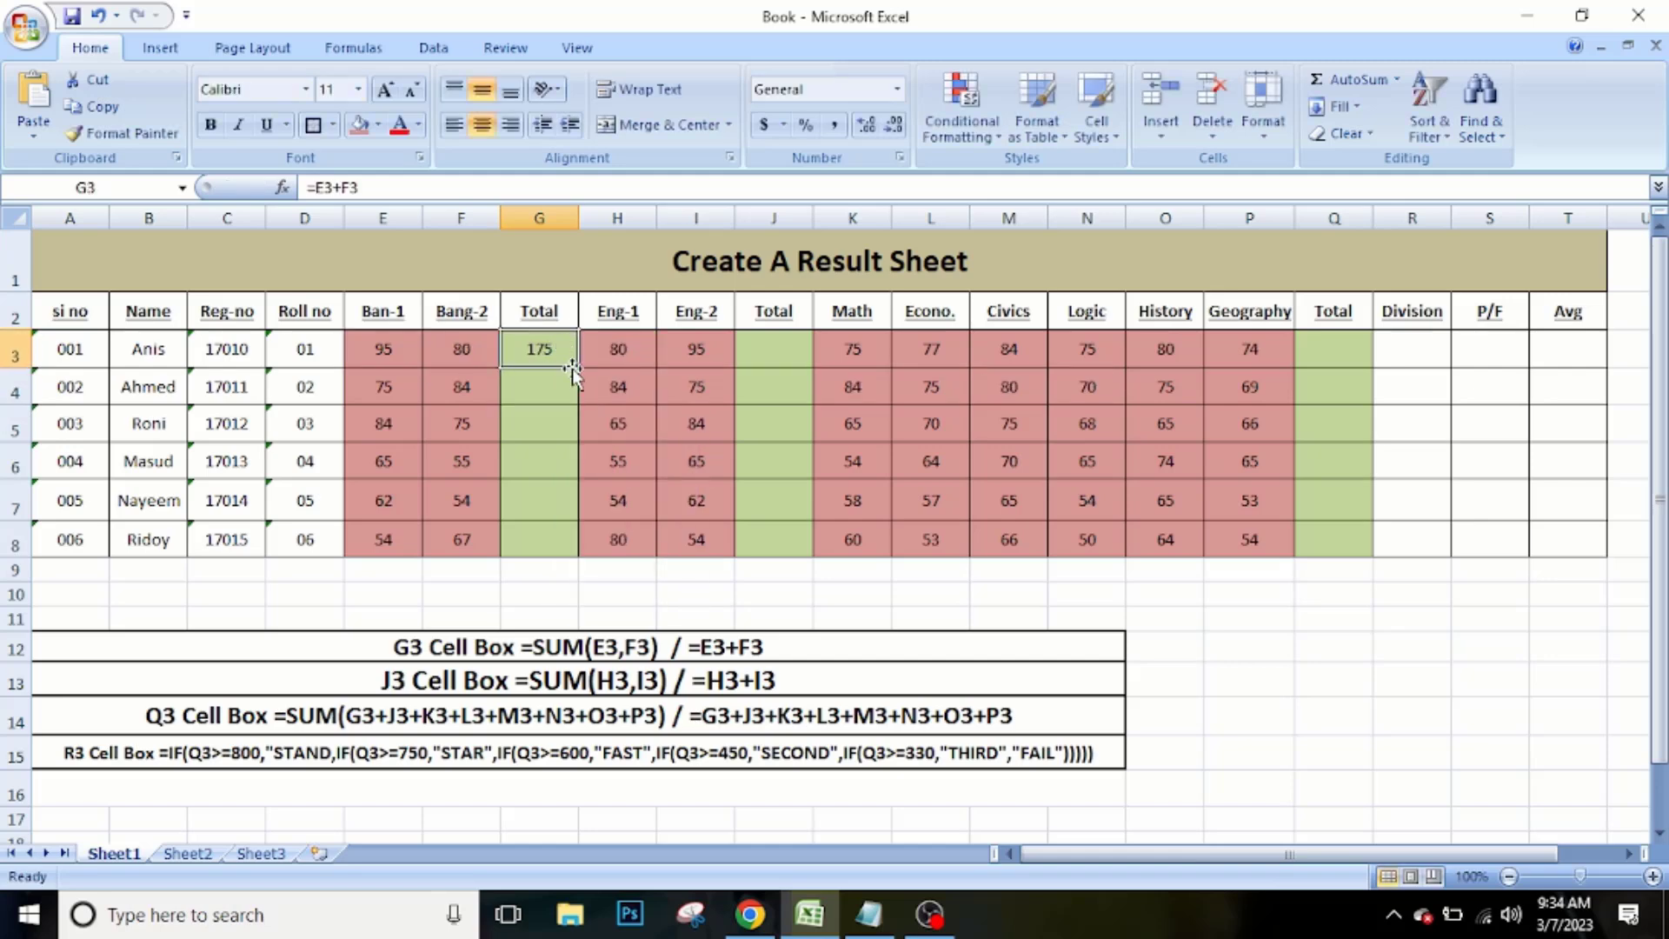
pyautogui.moveTo(572, 369); pyautogui.dragTo(571, 549)
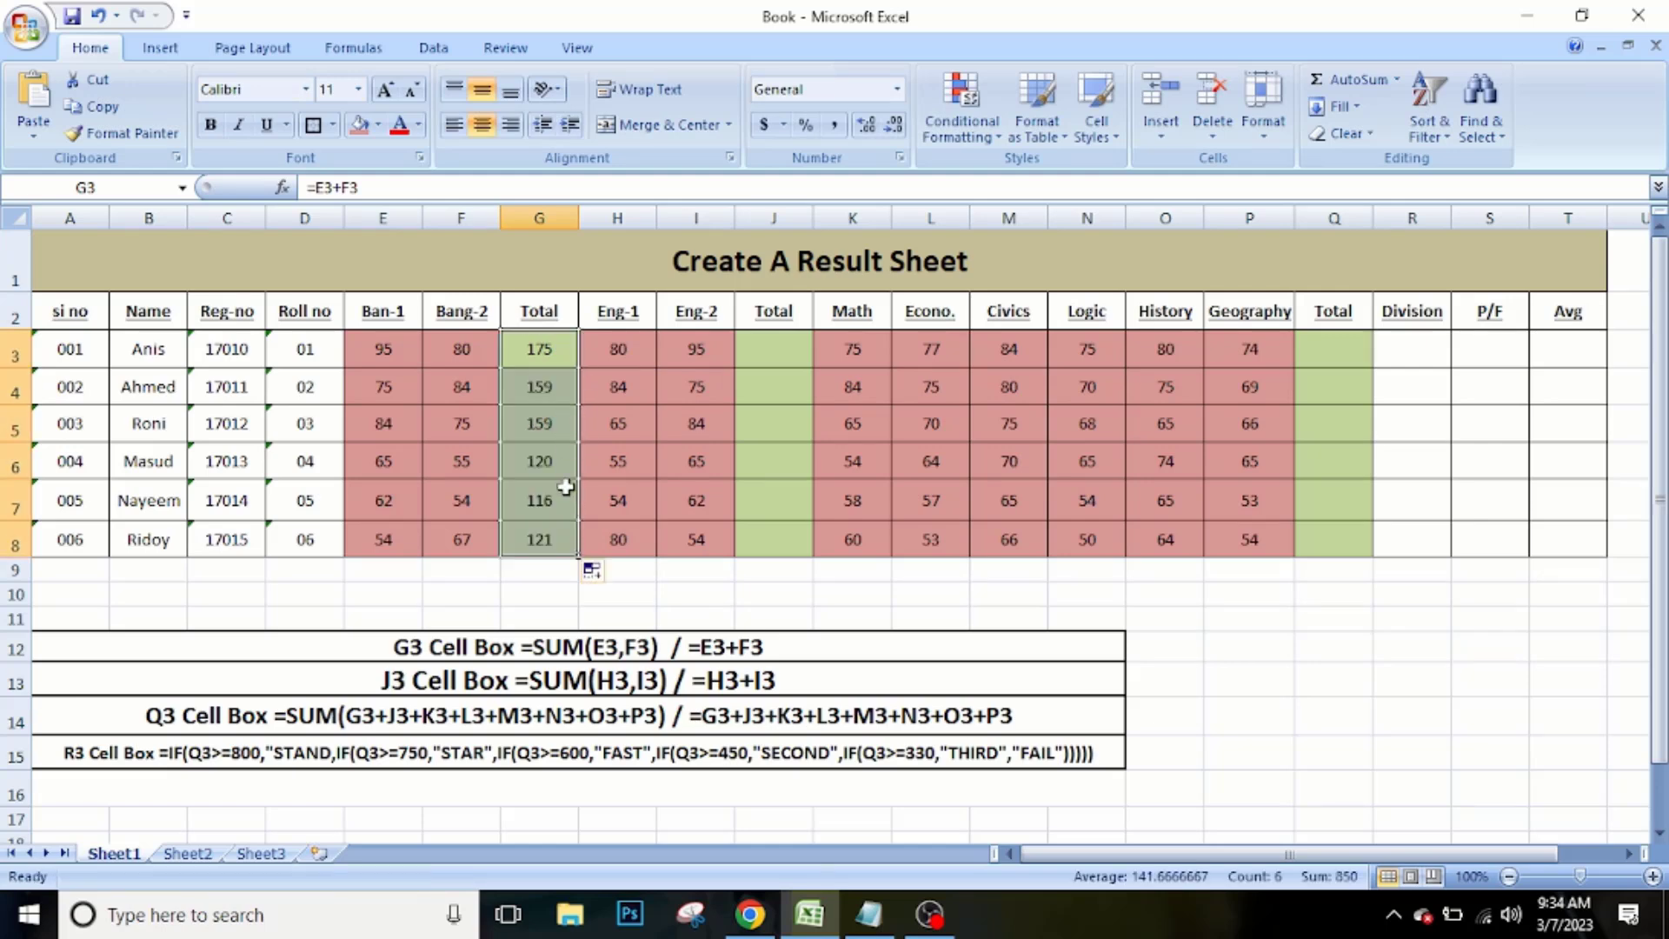
# Enter =SUM(H3,I3) in Total cell J3 to add the first student's Eng-1 and Eng-2 marks.
pyautogui.doubleClick(797, 347)
pyautogui.write('=')
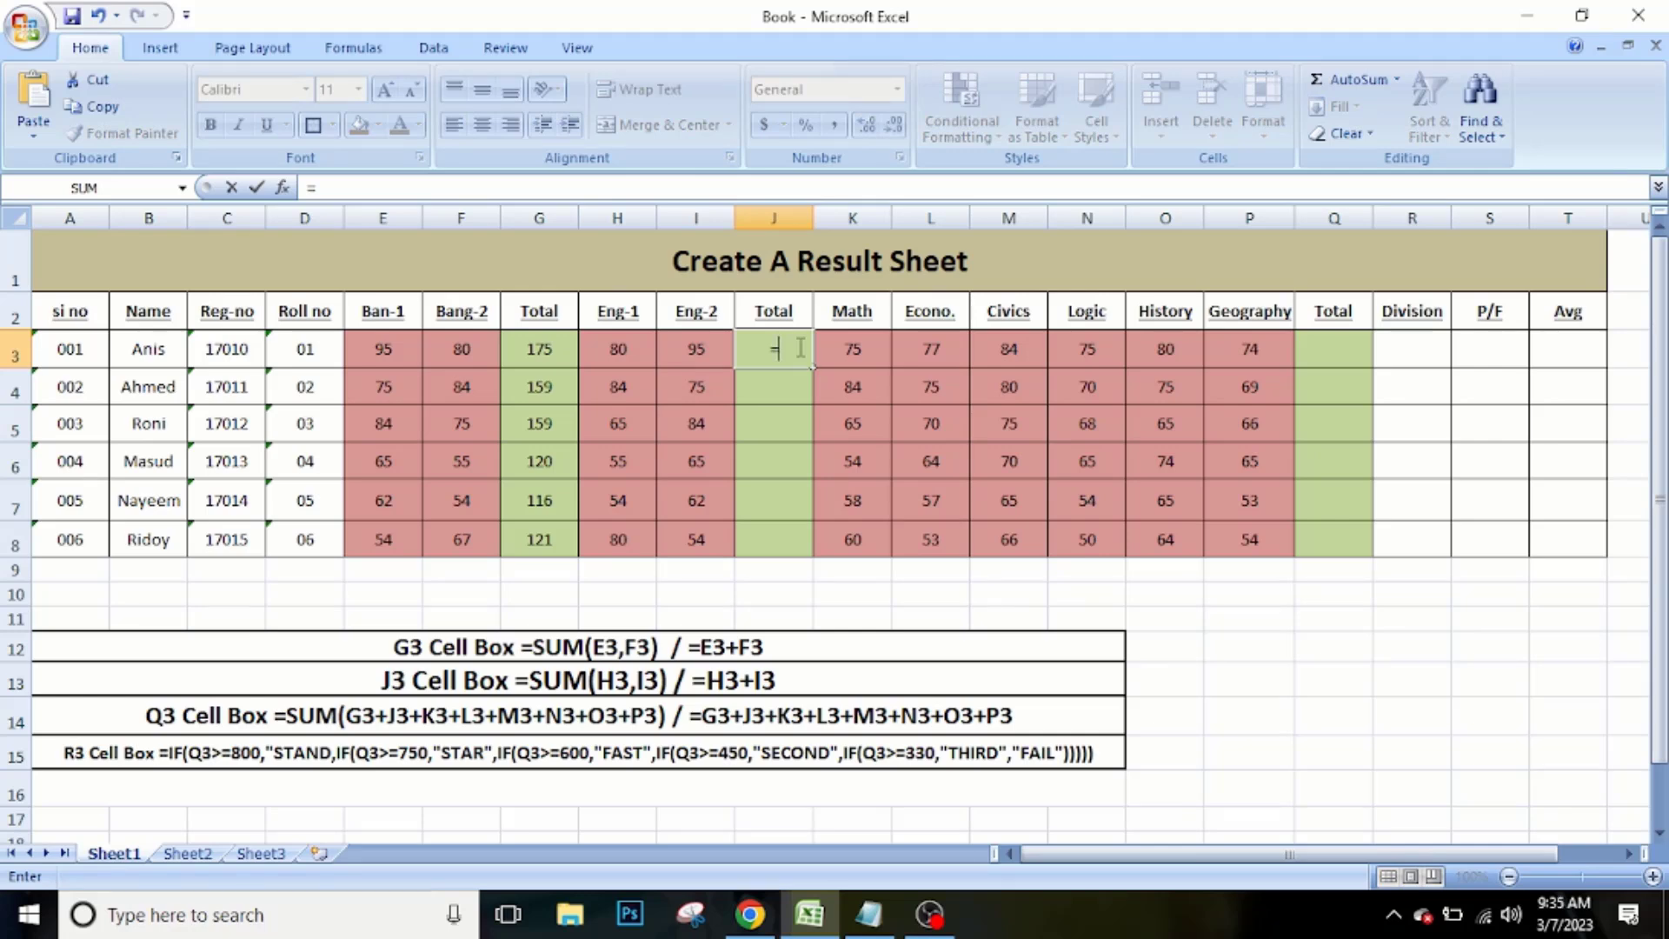
pyautogui.write('SUM')
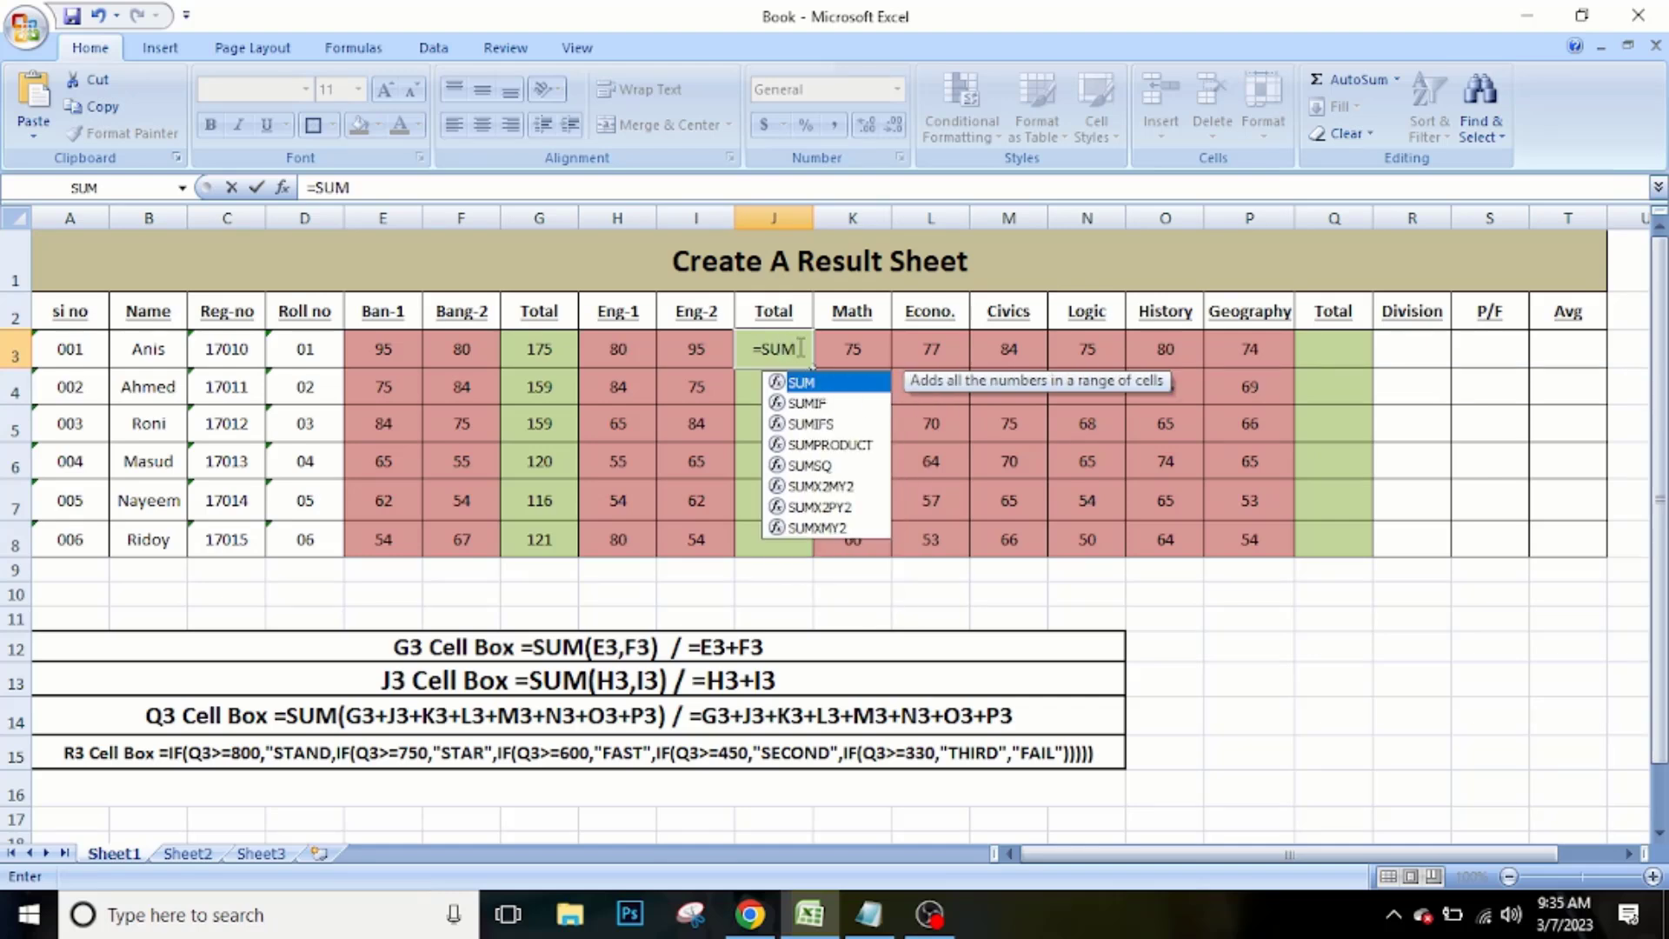
pyautogui.write('(')
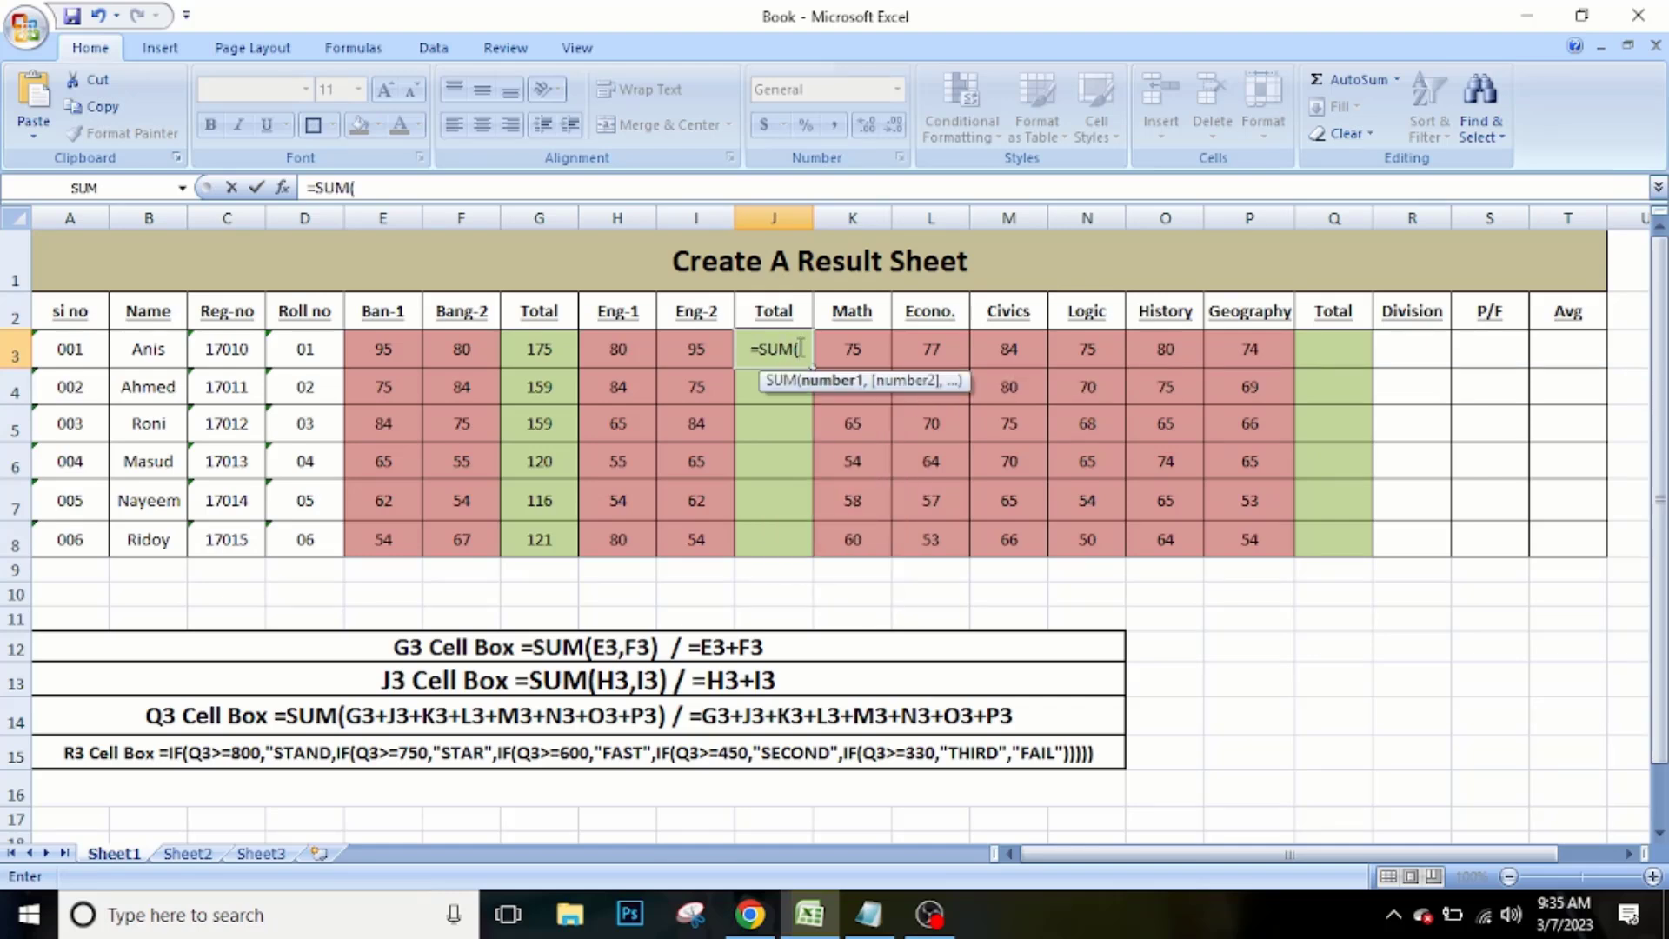
pyautogui.click(640, 346)
pyautogui.write(',')
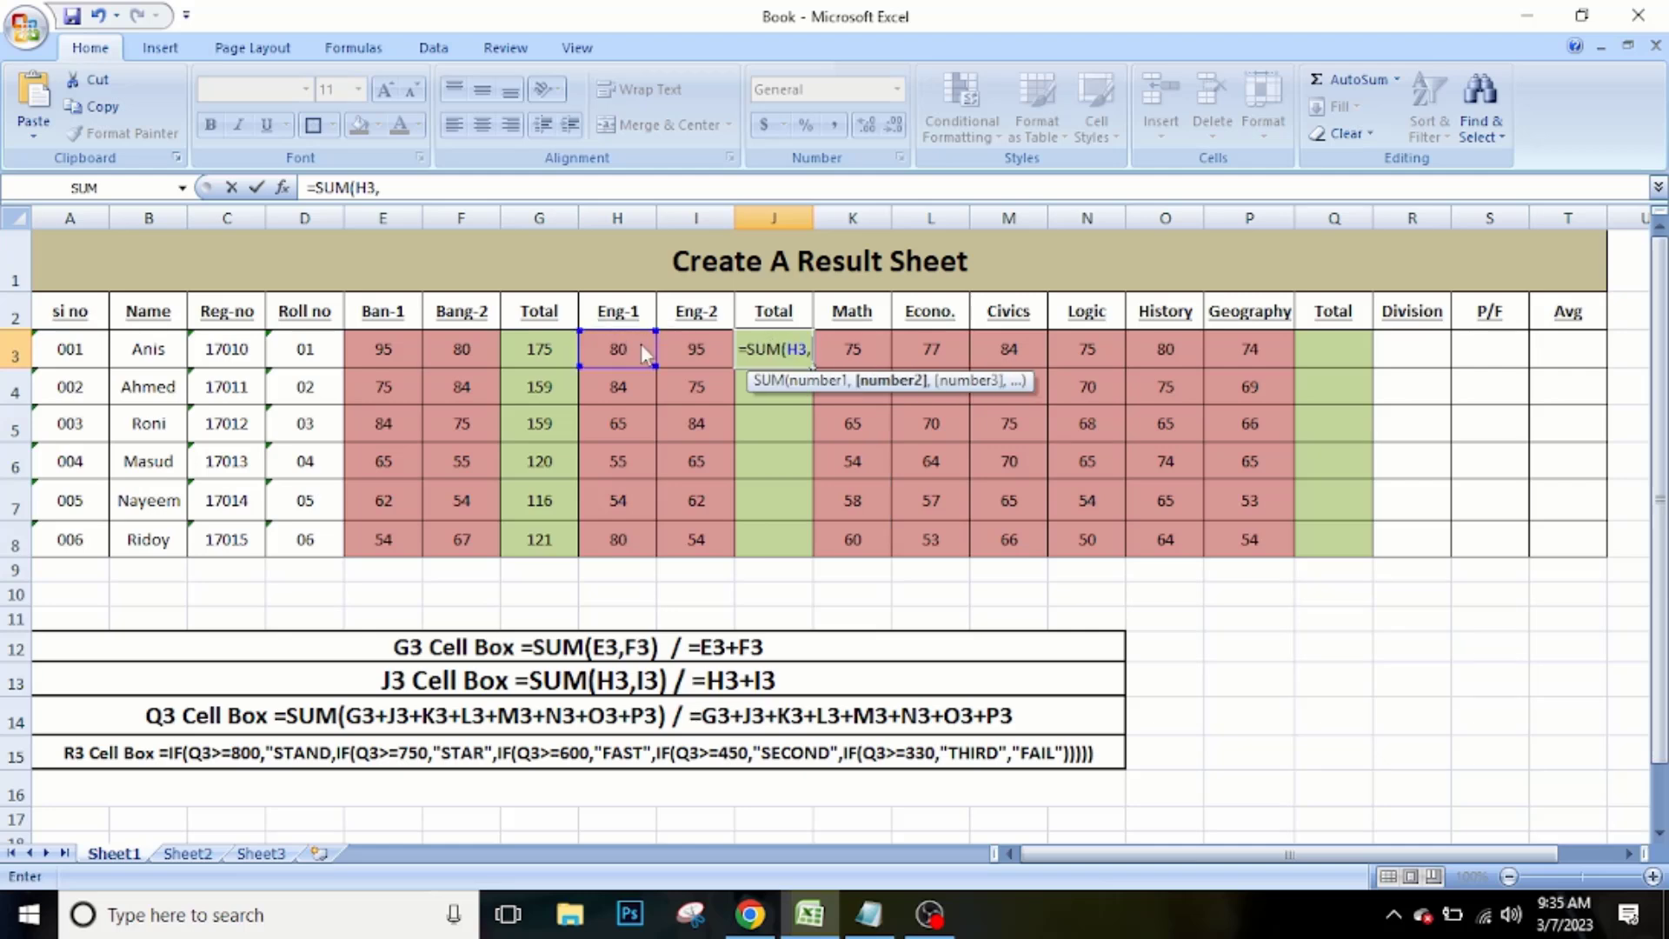
pyautogui.click(705, 346)
pyautogui.press('Return')
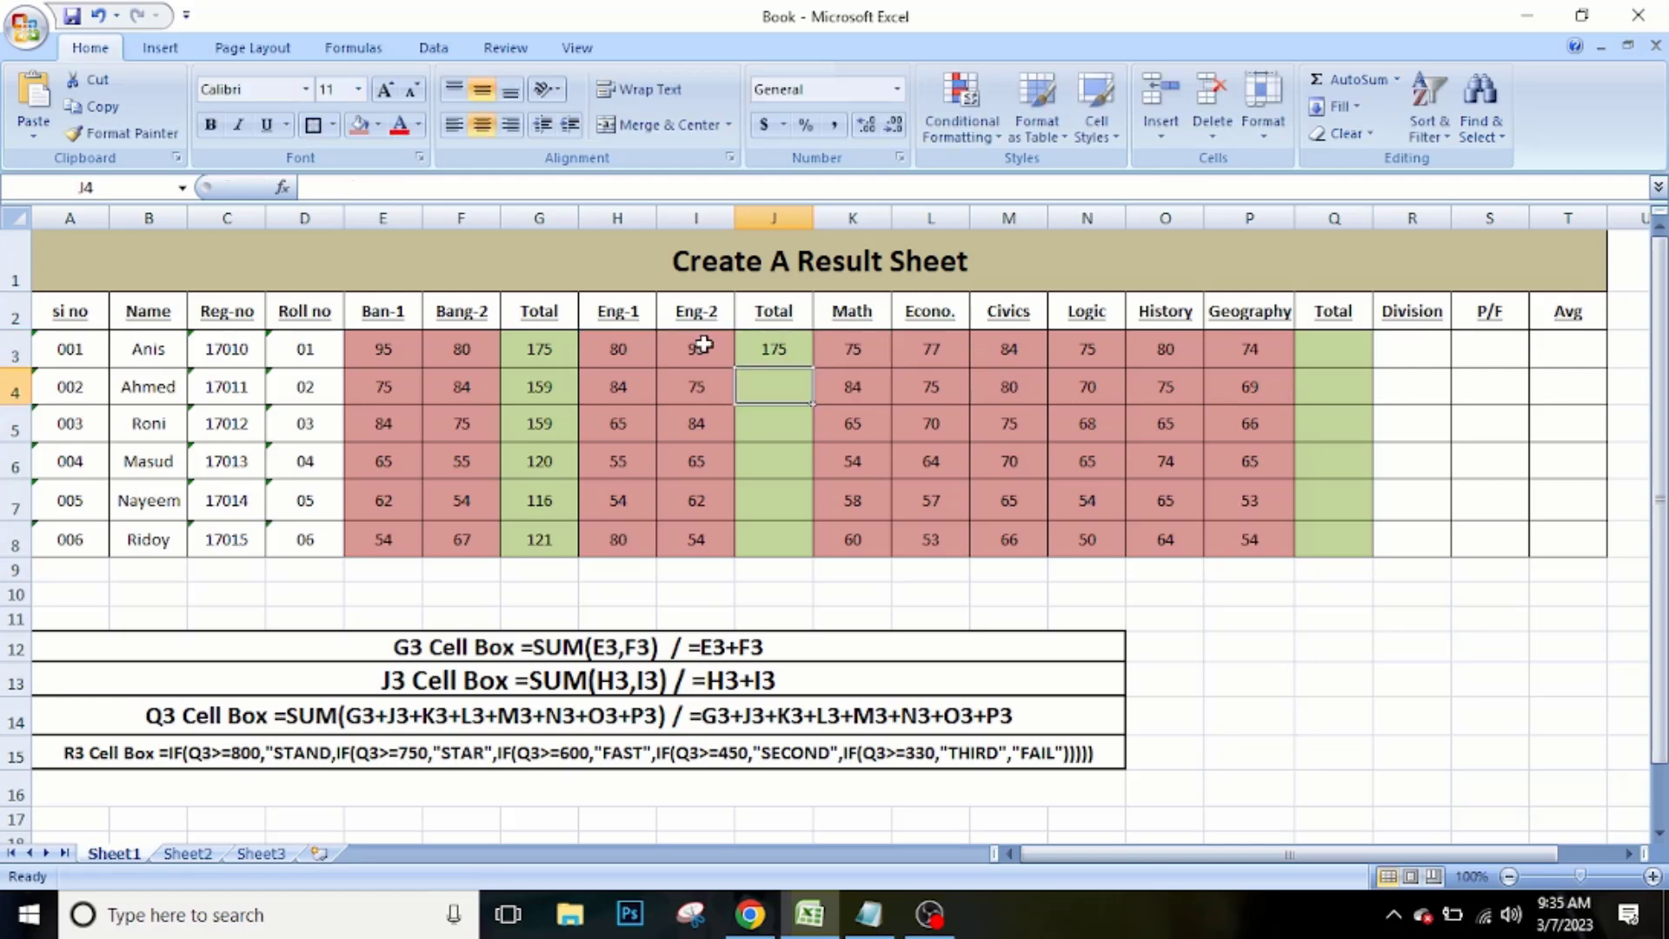
# Fill the J3 formula down through J8 and compare the Total formulas in G3 and J3.
pyautogui.click(800, 352)
pyautogui.moveTo(813, 366); pyautogui.dragTo(800, 540)
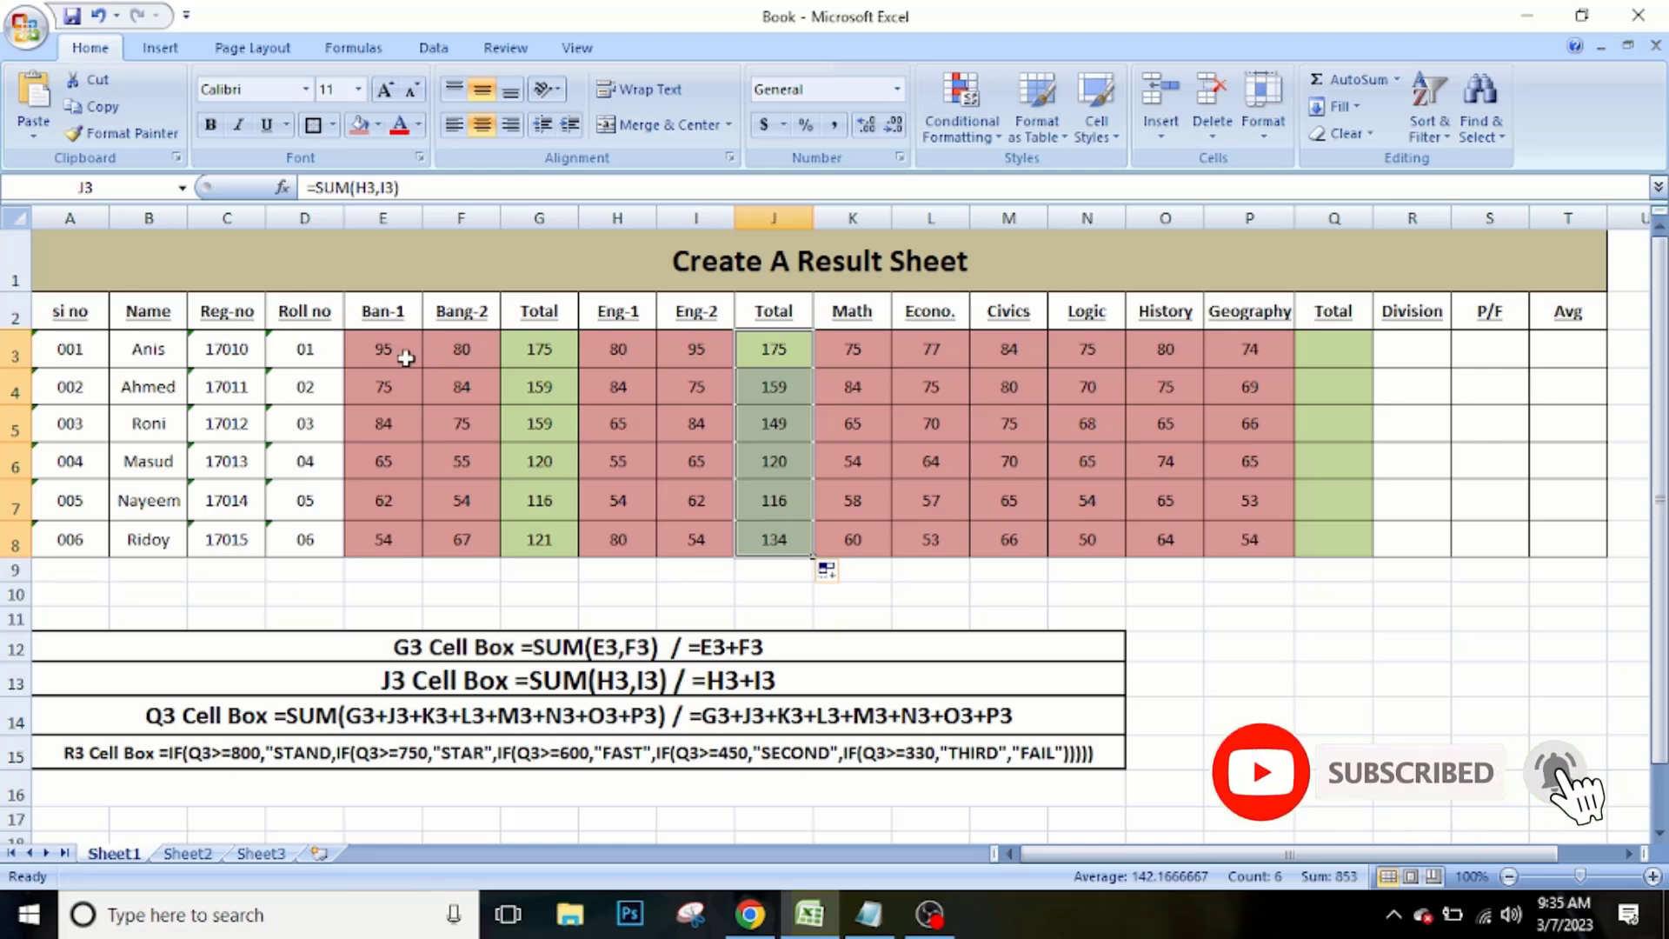
pyautogui.click(539, 346)
pyautogui.click(793, 347)
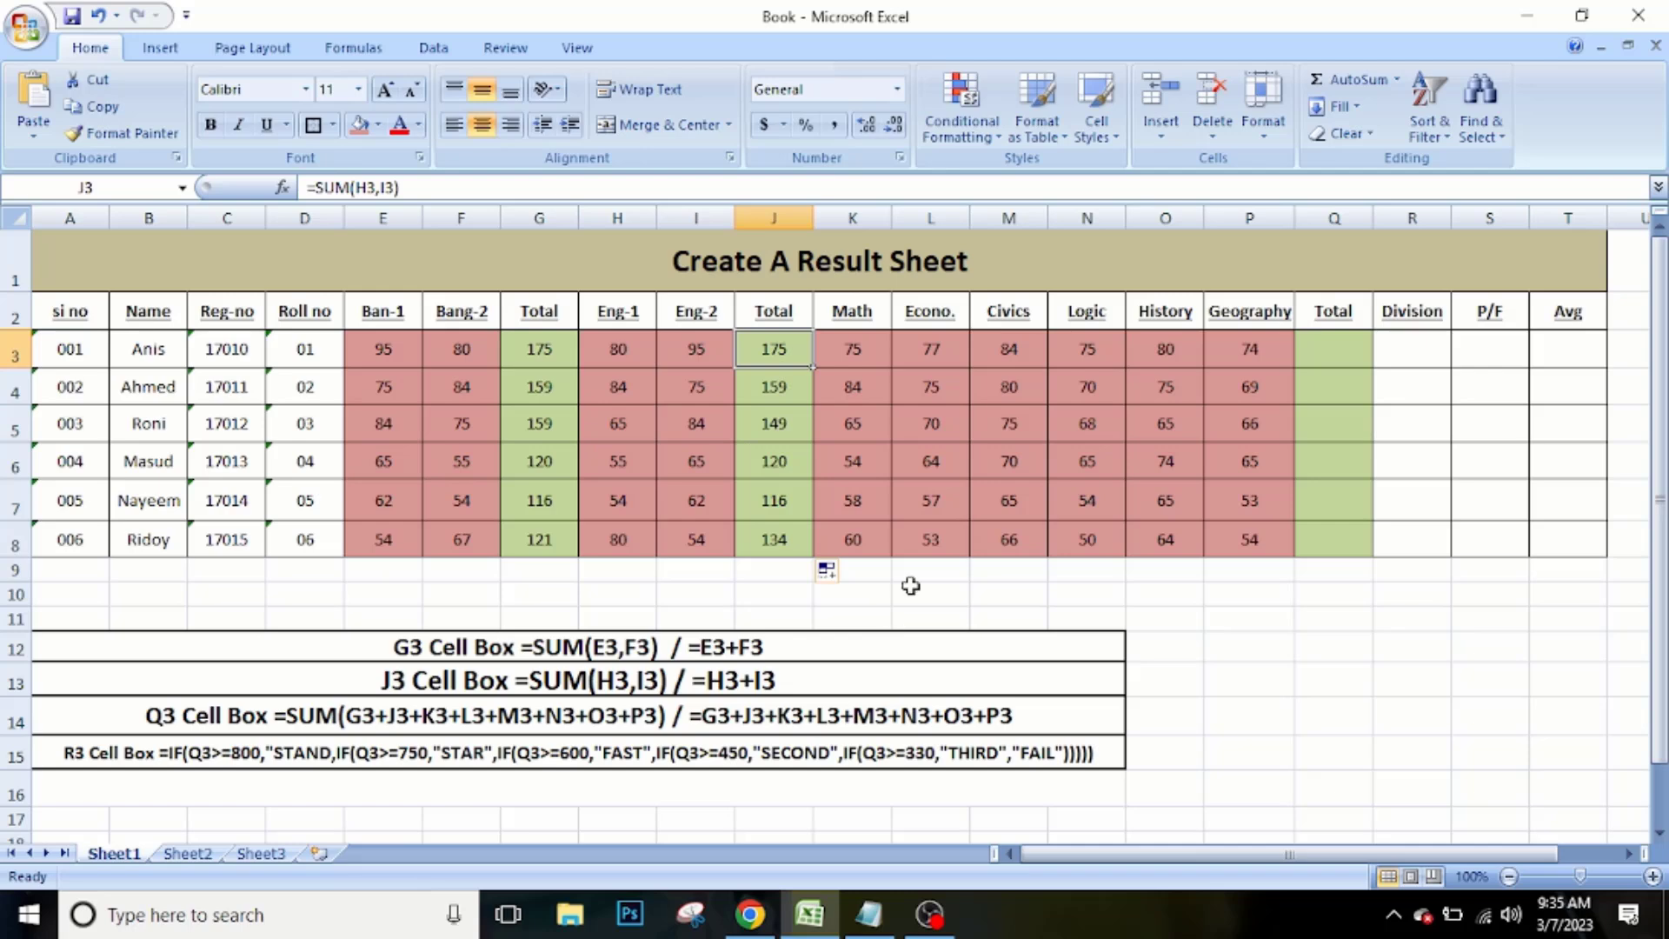
pyautogui.click(1330, 348)
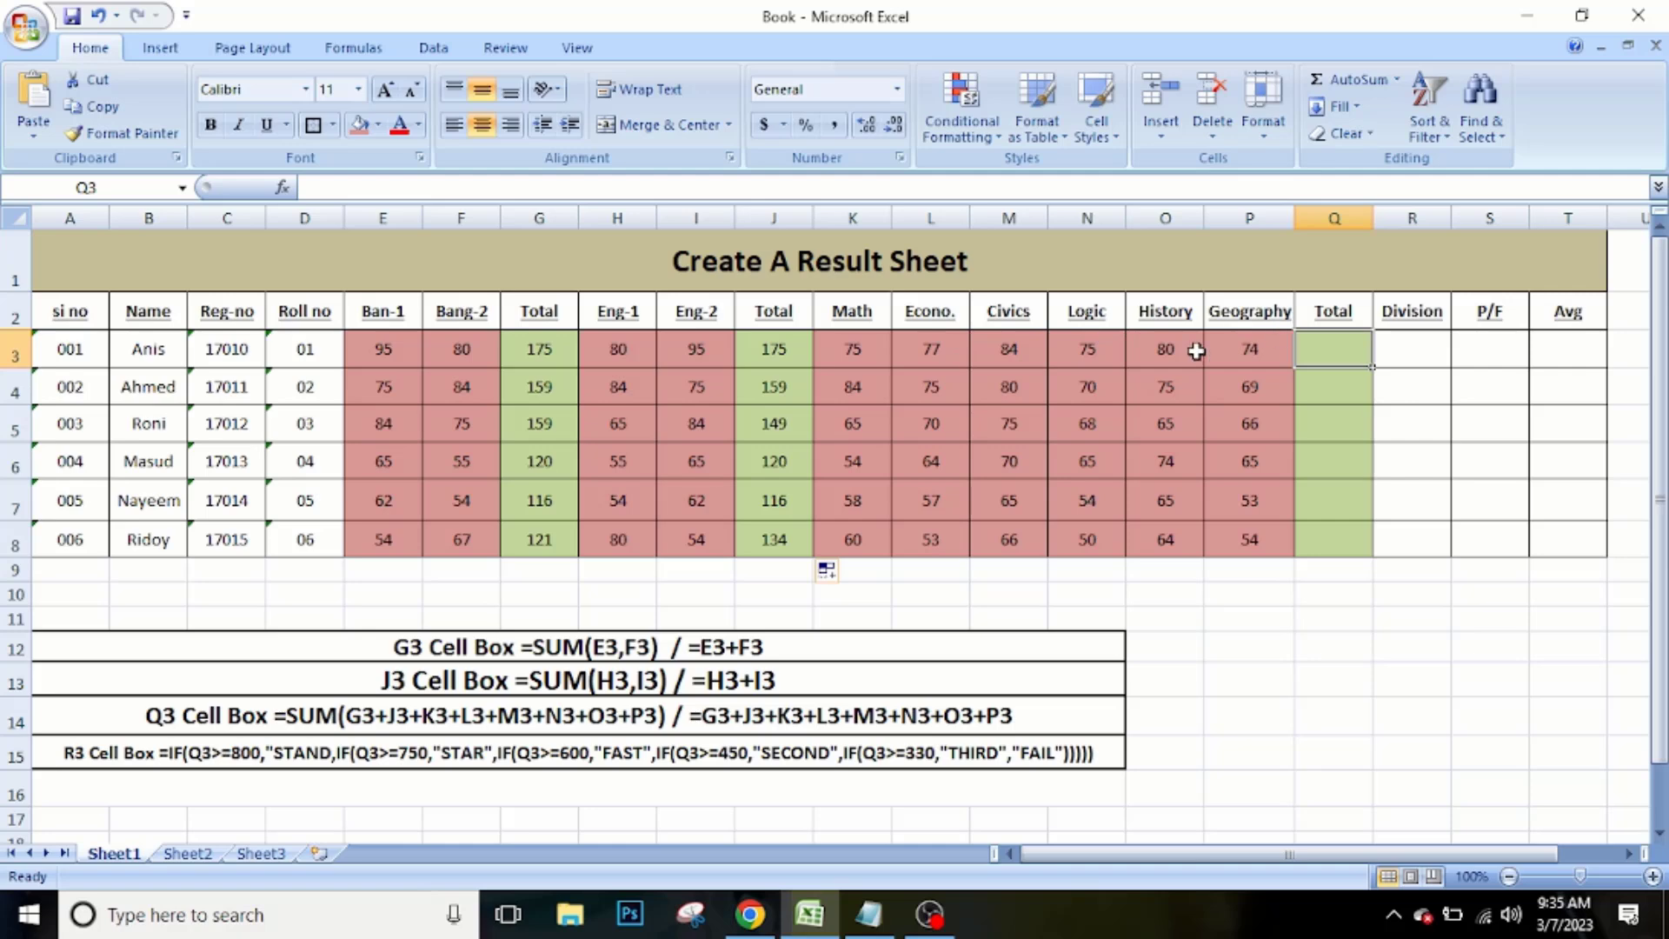
pyautogui.moveTo(845, 347); pyautogui.dragTo(1241, 541)
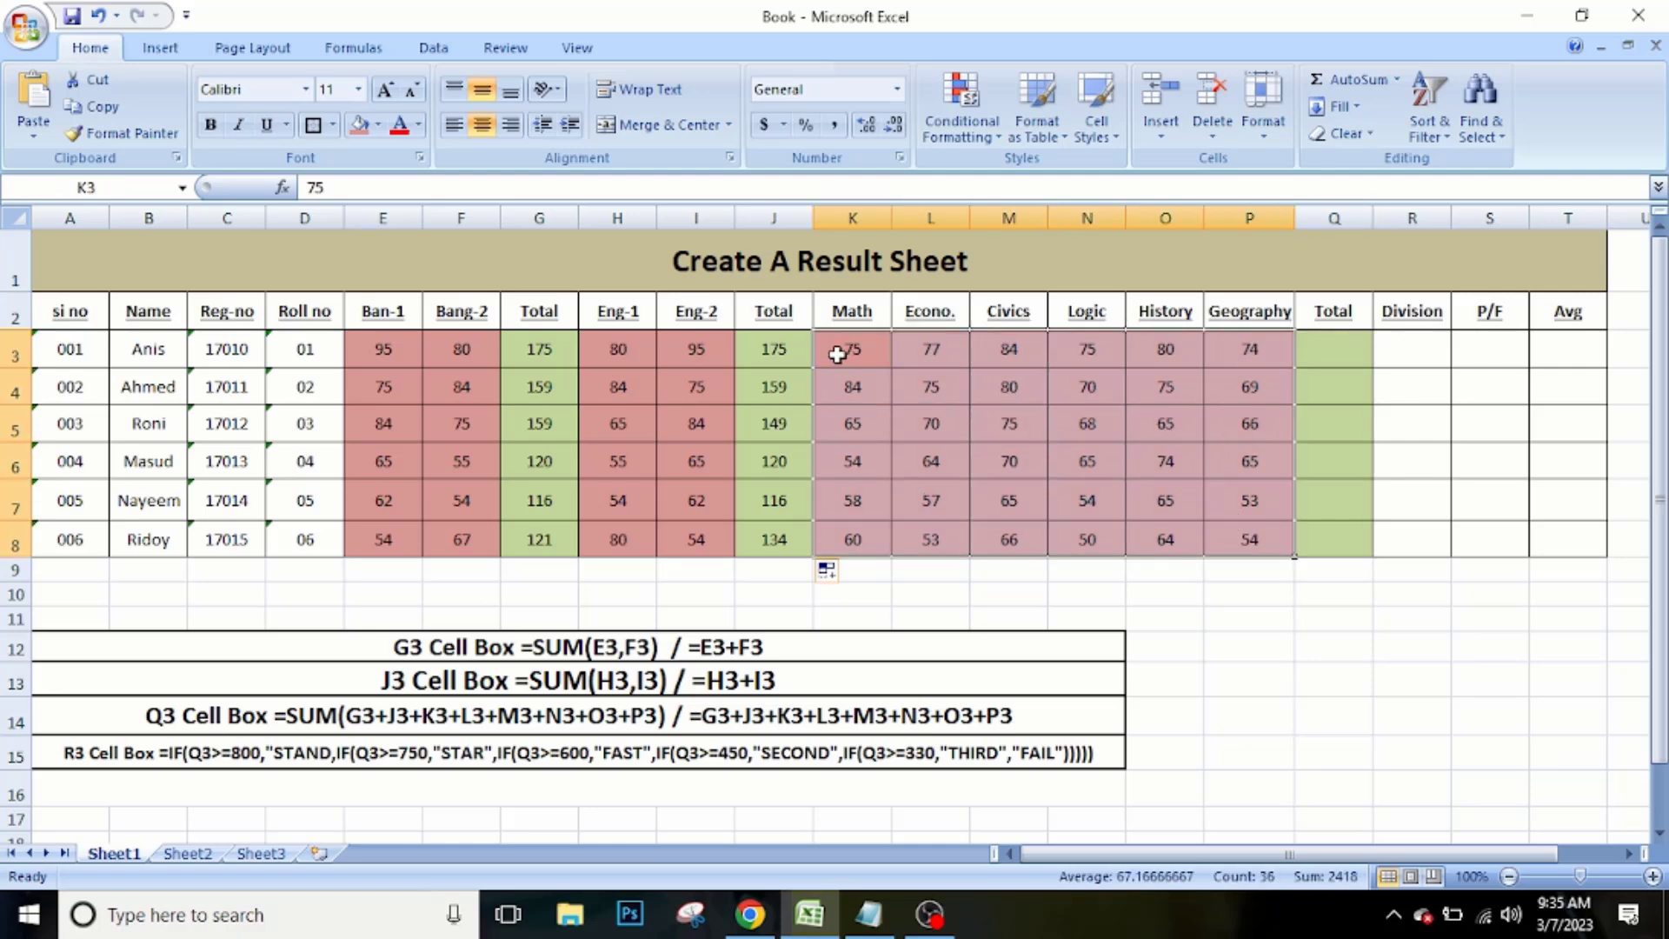
pyautogui.click(1354, 347)
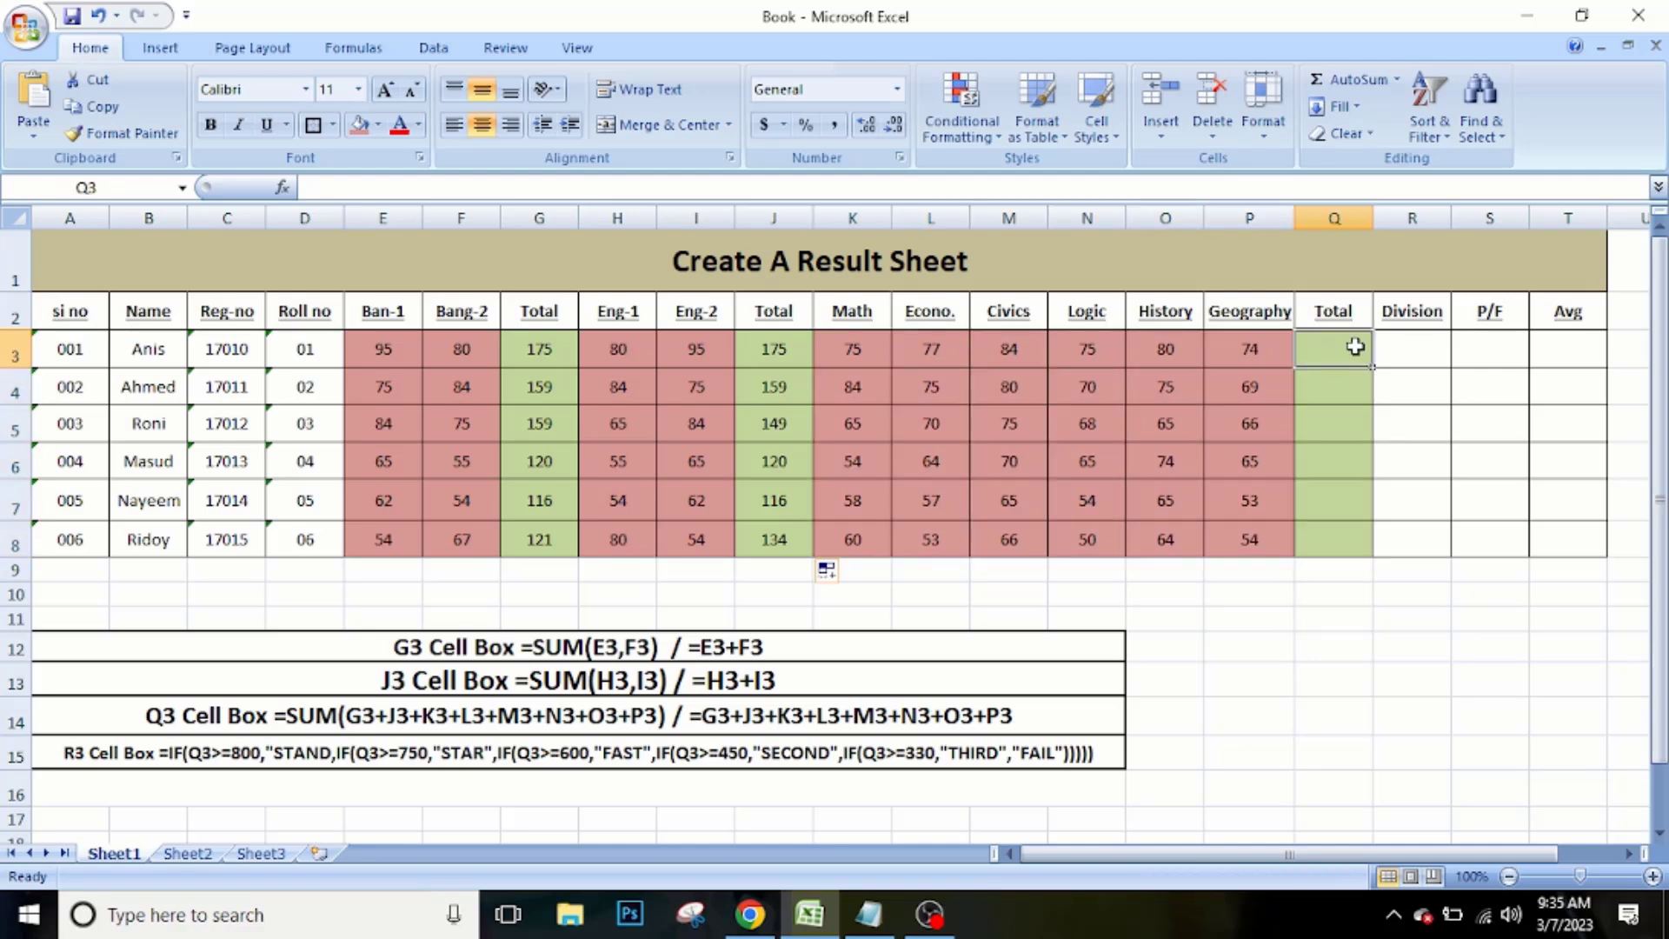
pyautogui.write('=')
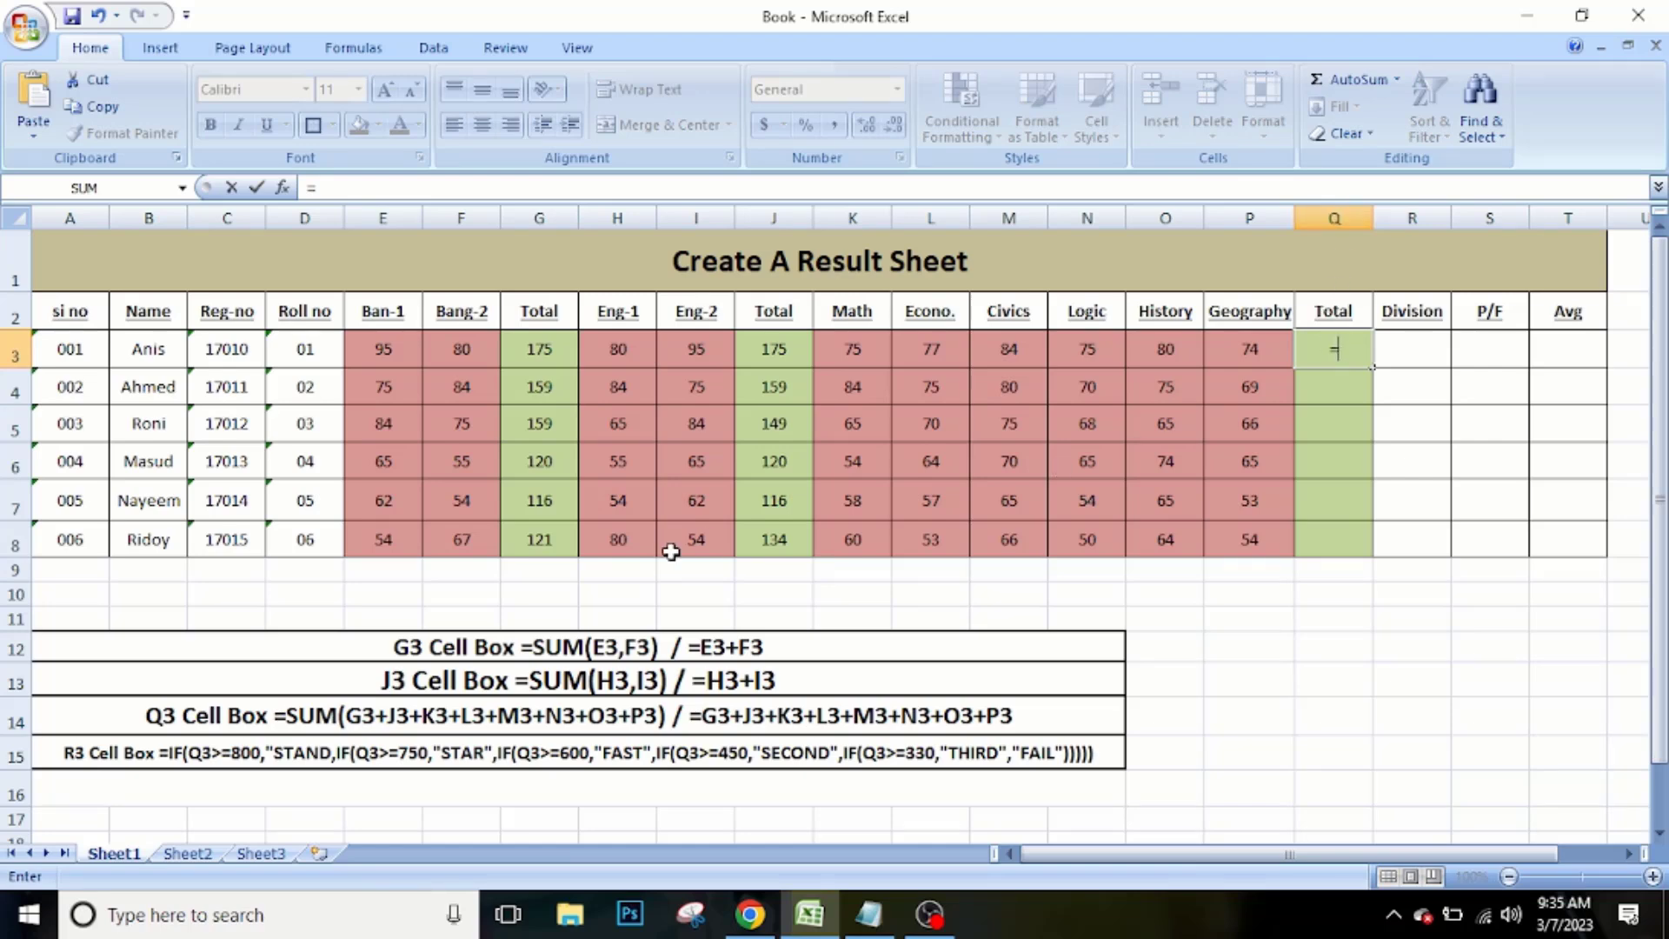
pyautogui.click(289, 716)
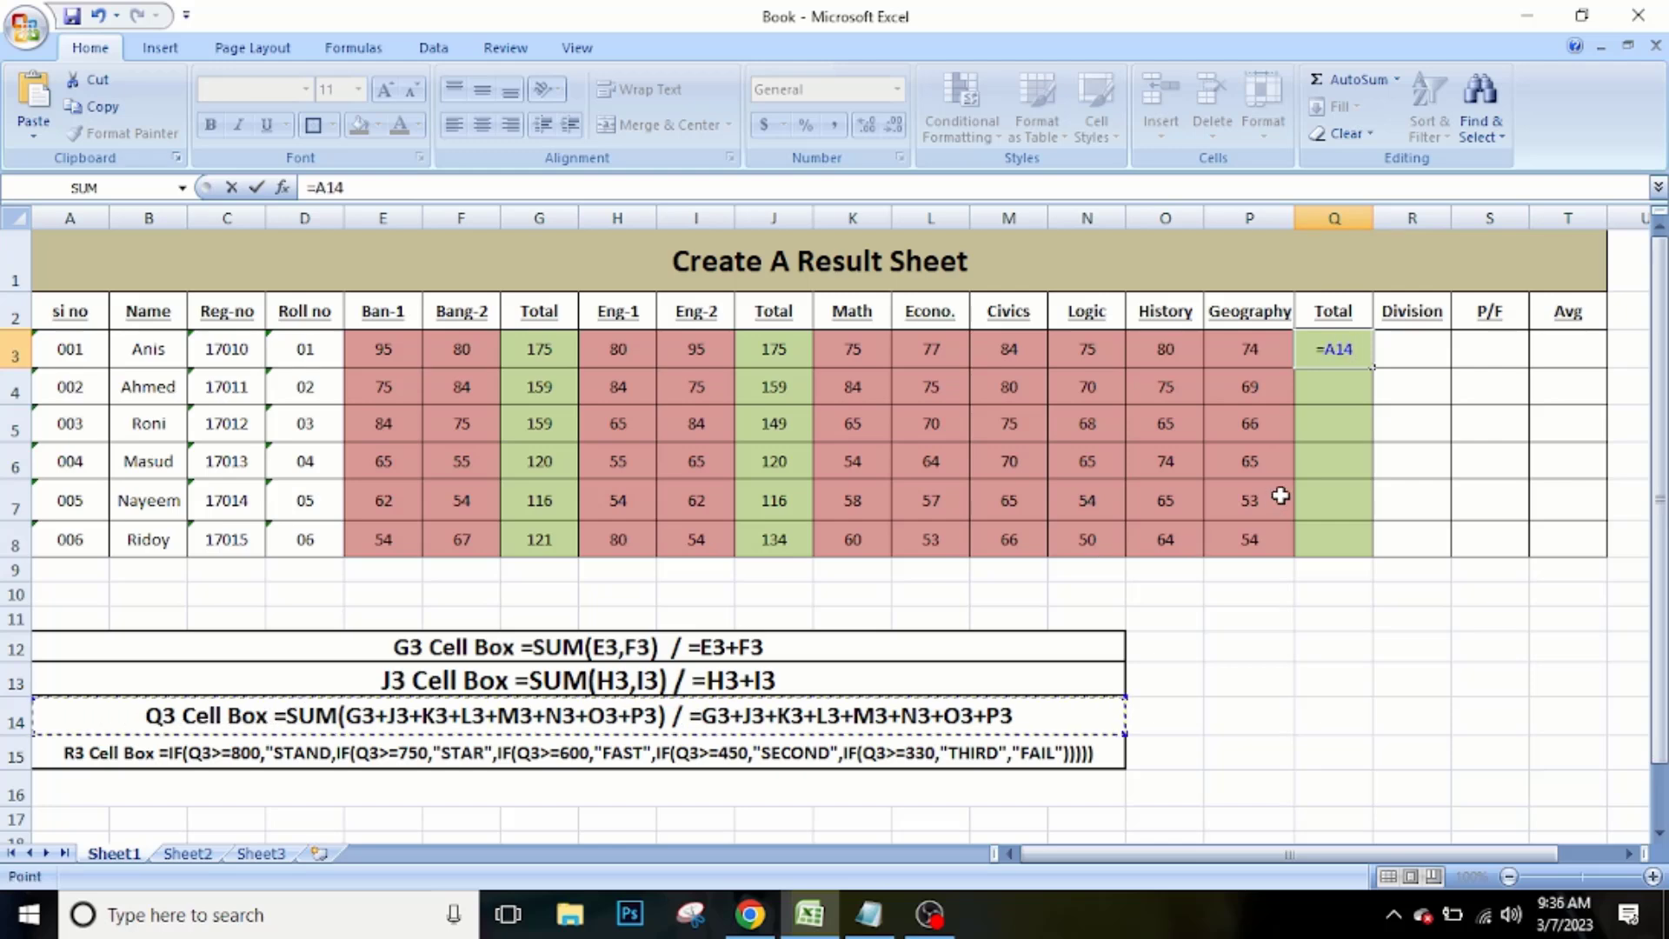
pyautogui.press('BackSpace')
pyautogui.press('BackSpace')
pyautogui.press('BackSpace')
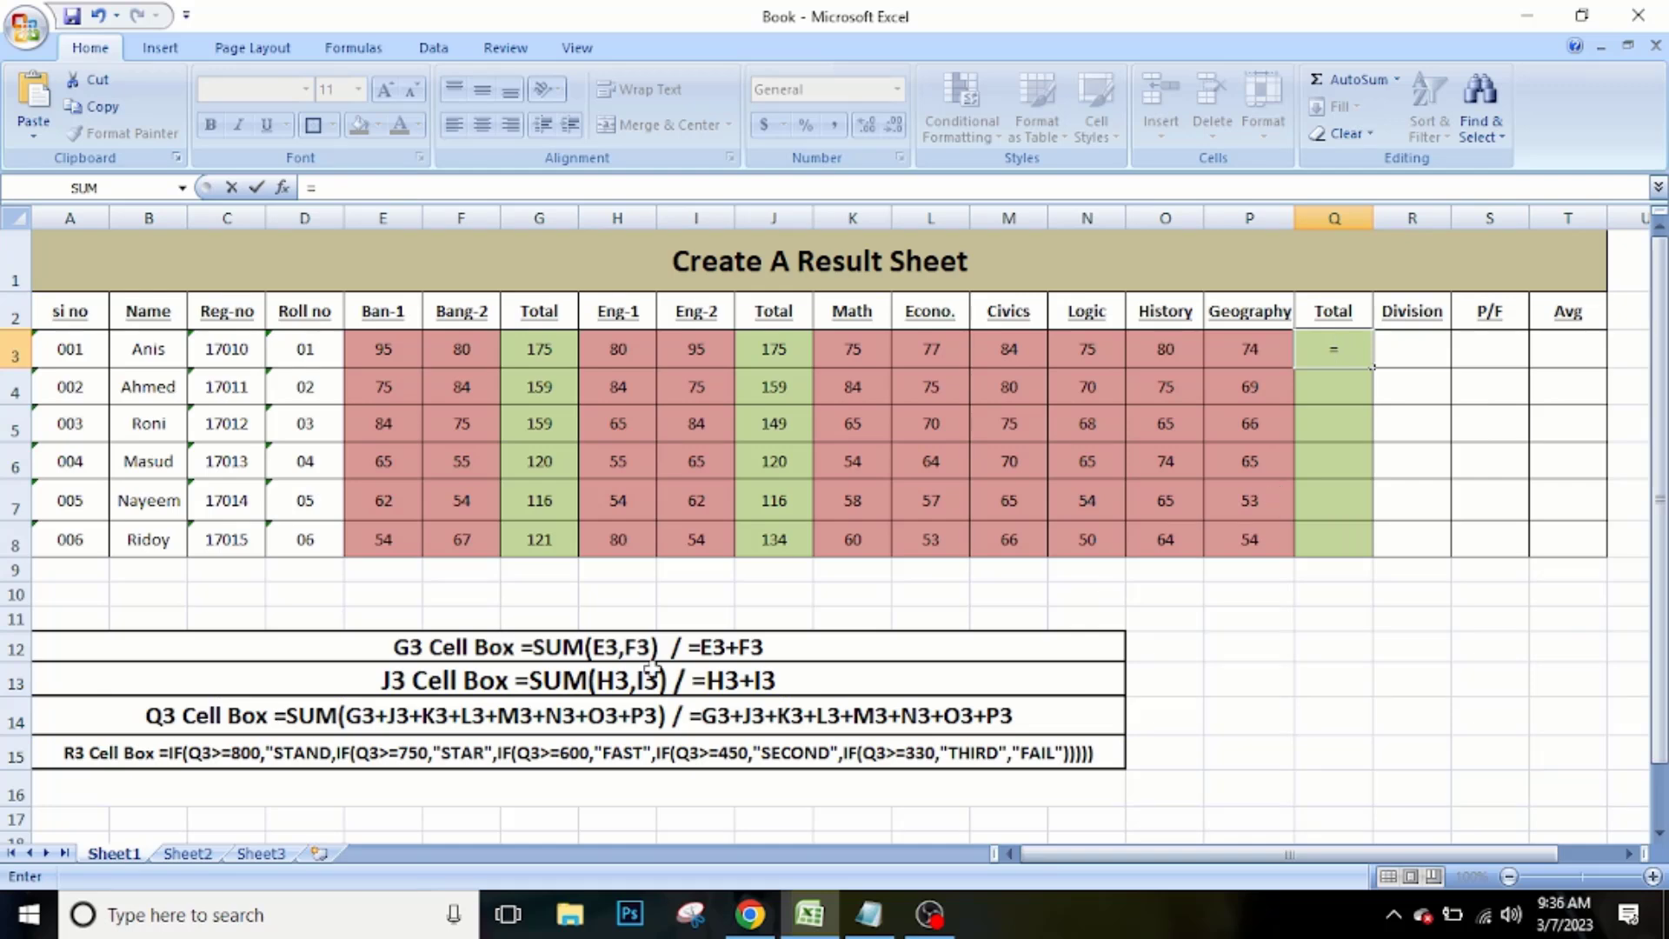
pyautogui.click(661, 724)
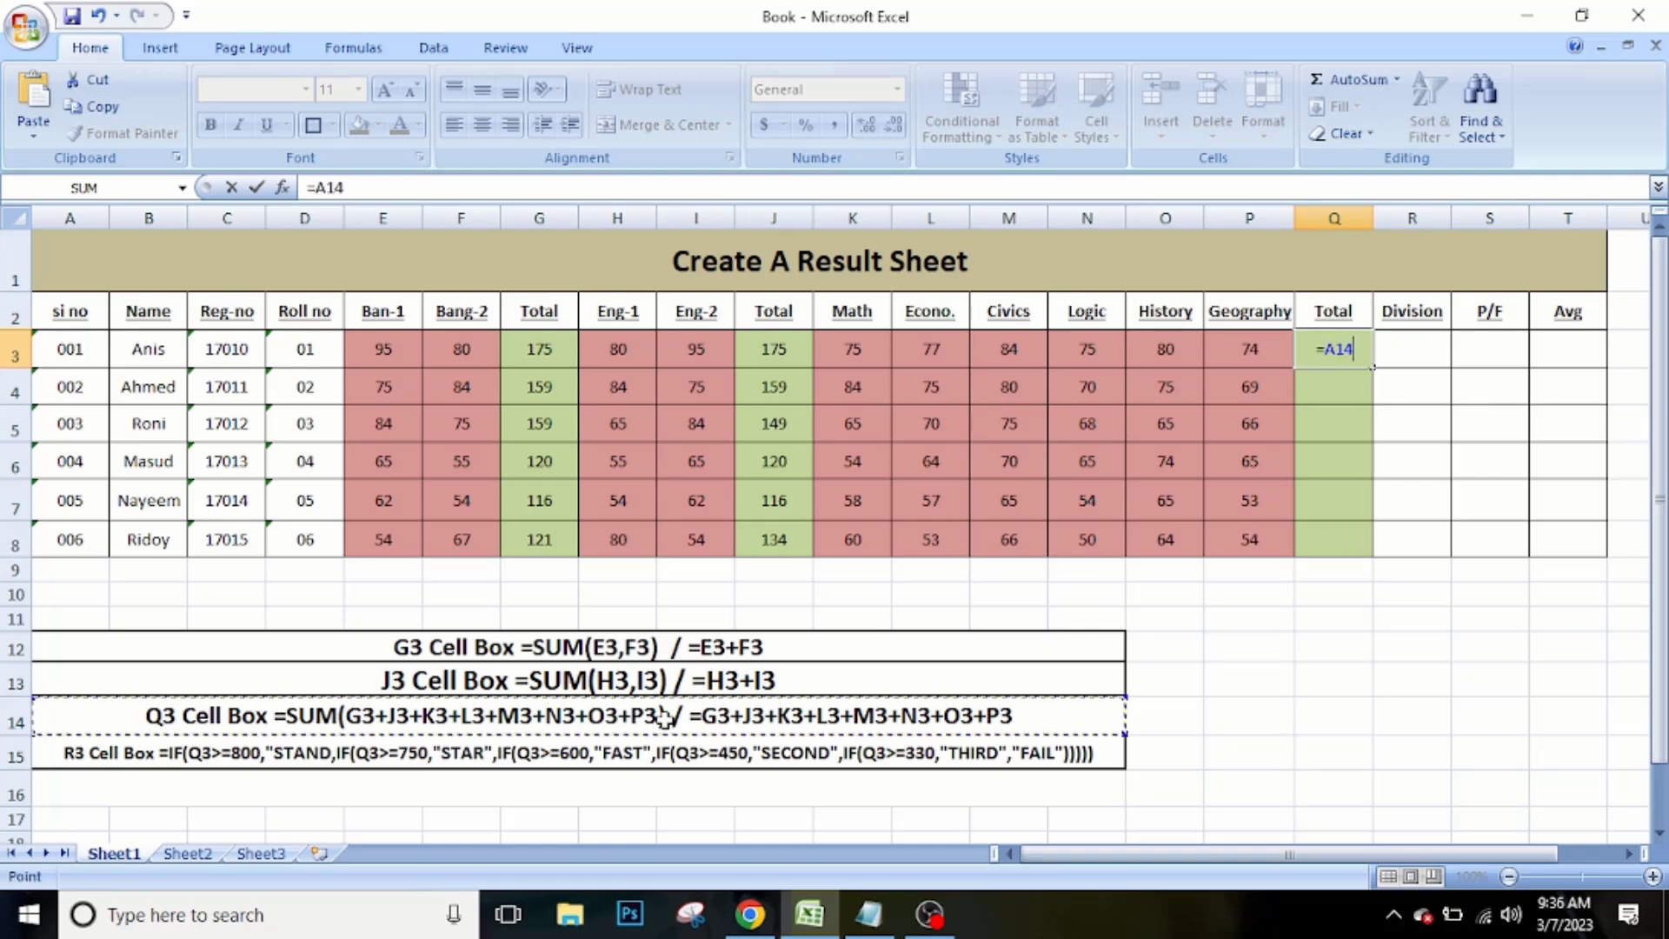
pyautogui.press('BackSpace')
pyautogui.press('BackSpace')
pyautogui.press('BackSpace')
pyautogui.press('BackSpace')
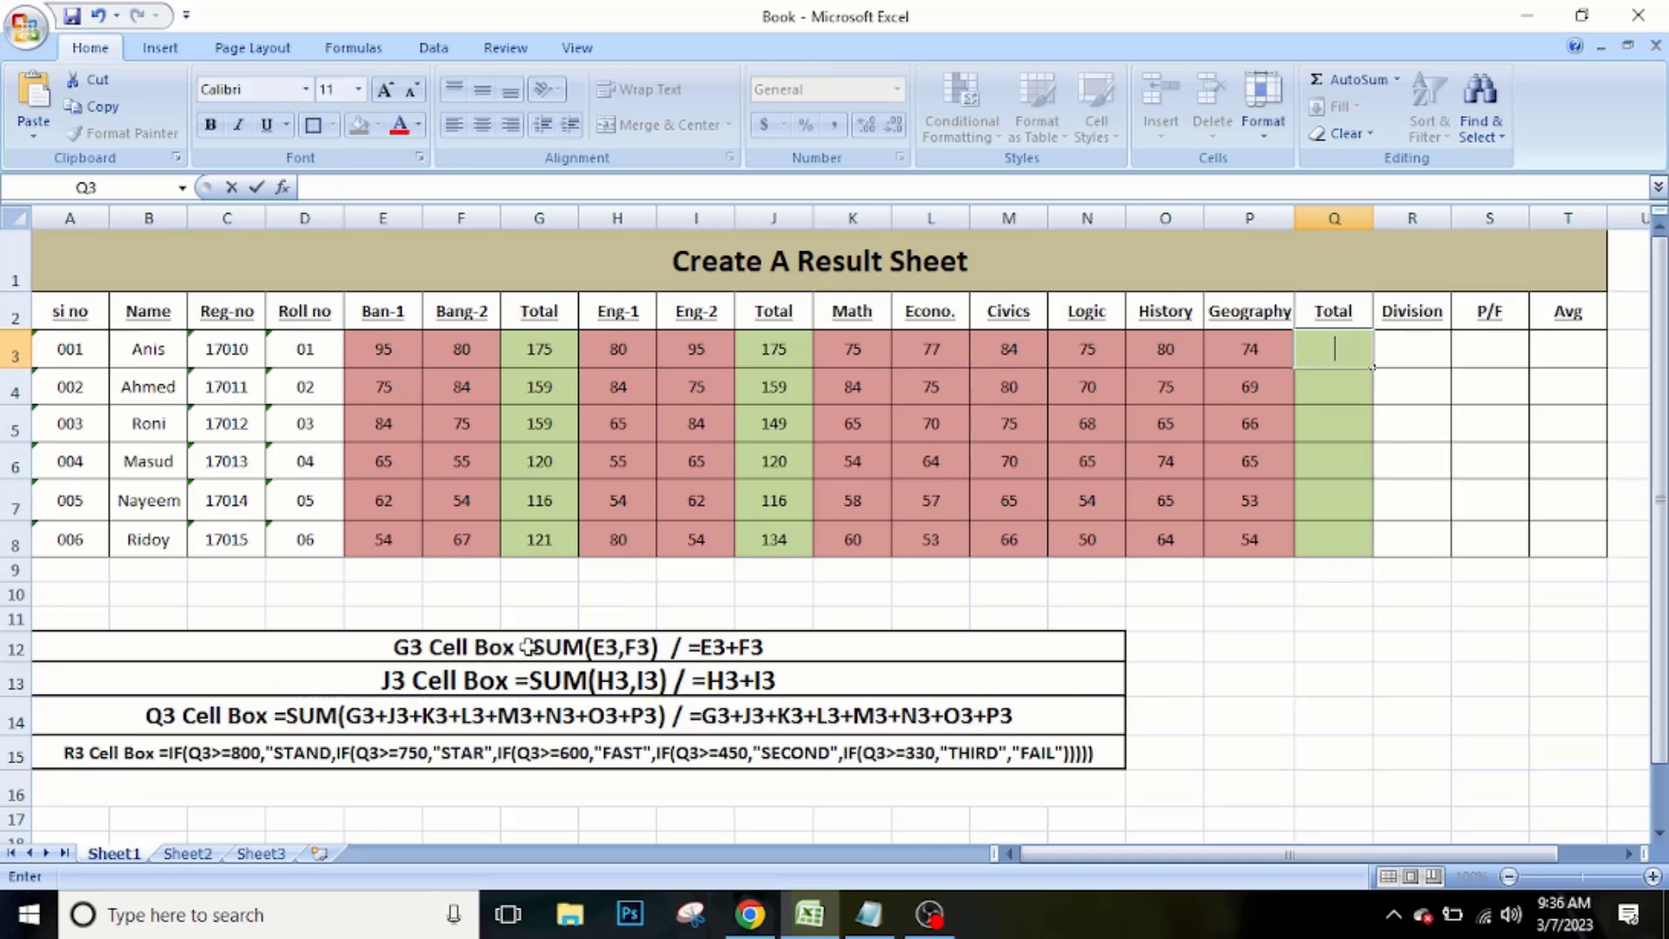
# Copy =SUM(G3+J3+K3+L3+M3+N3+O3+P3) from the row 14 note and enter it in overall Total cell Q3.
pyautogui.doubleClick(271, 718)
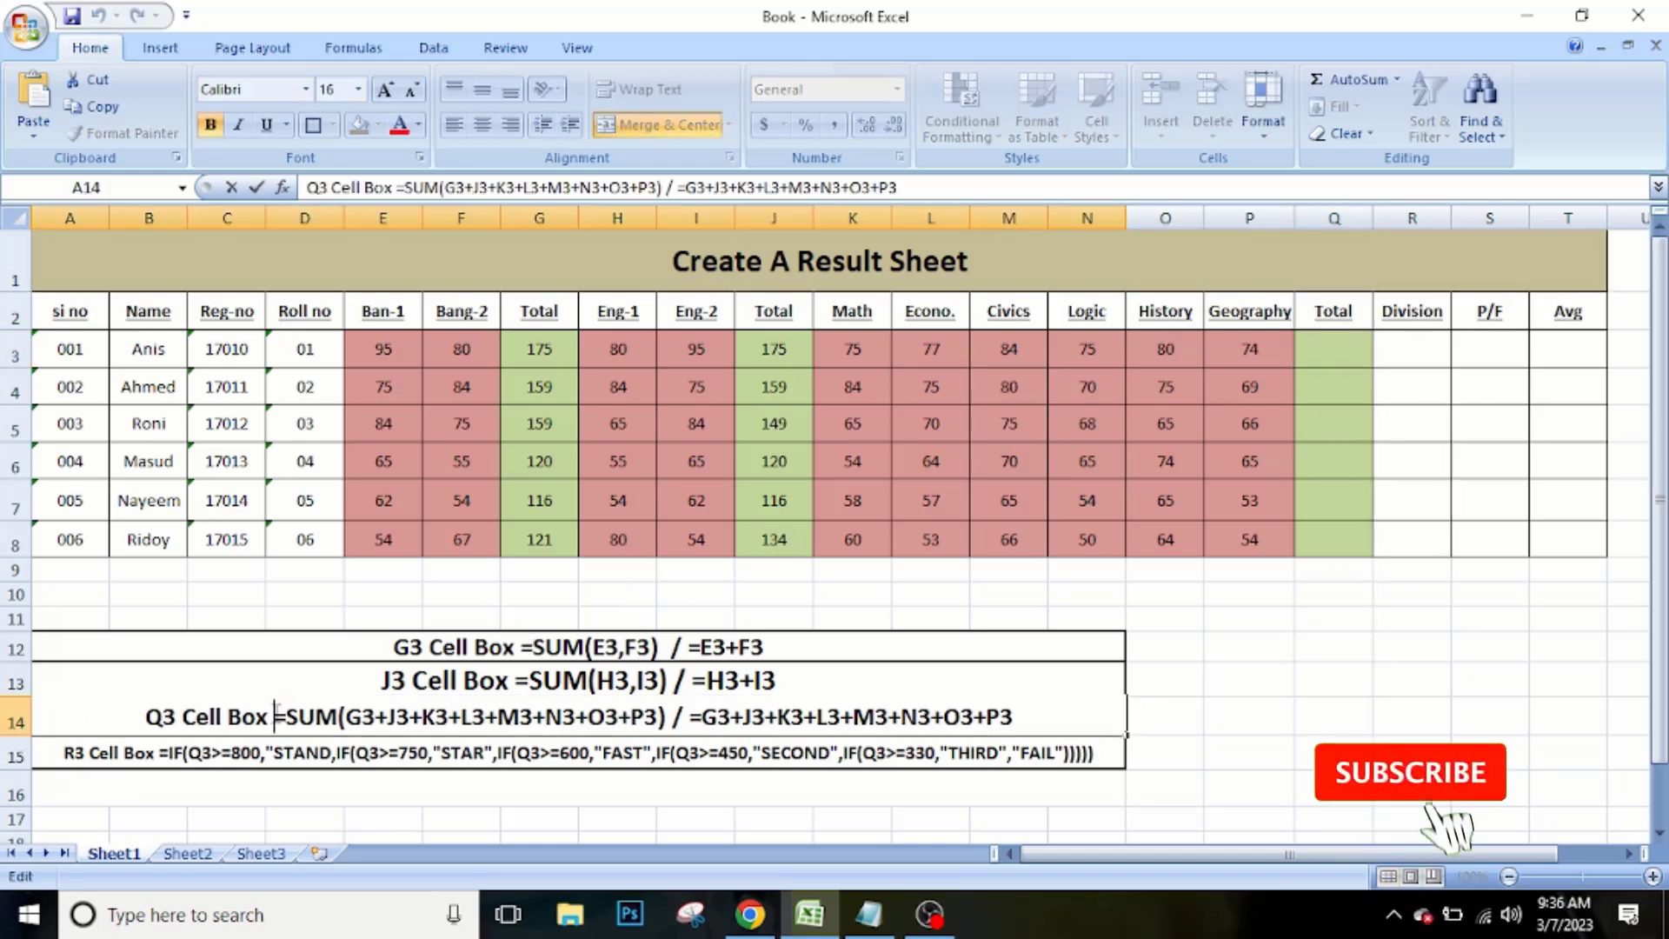
pyautogui.moveTo(274, 718); pyautogui.dragTo(666, 716)
pyautogui.rightClick(666, 716)
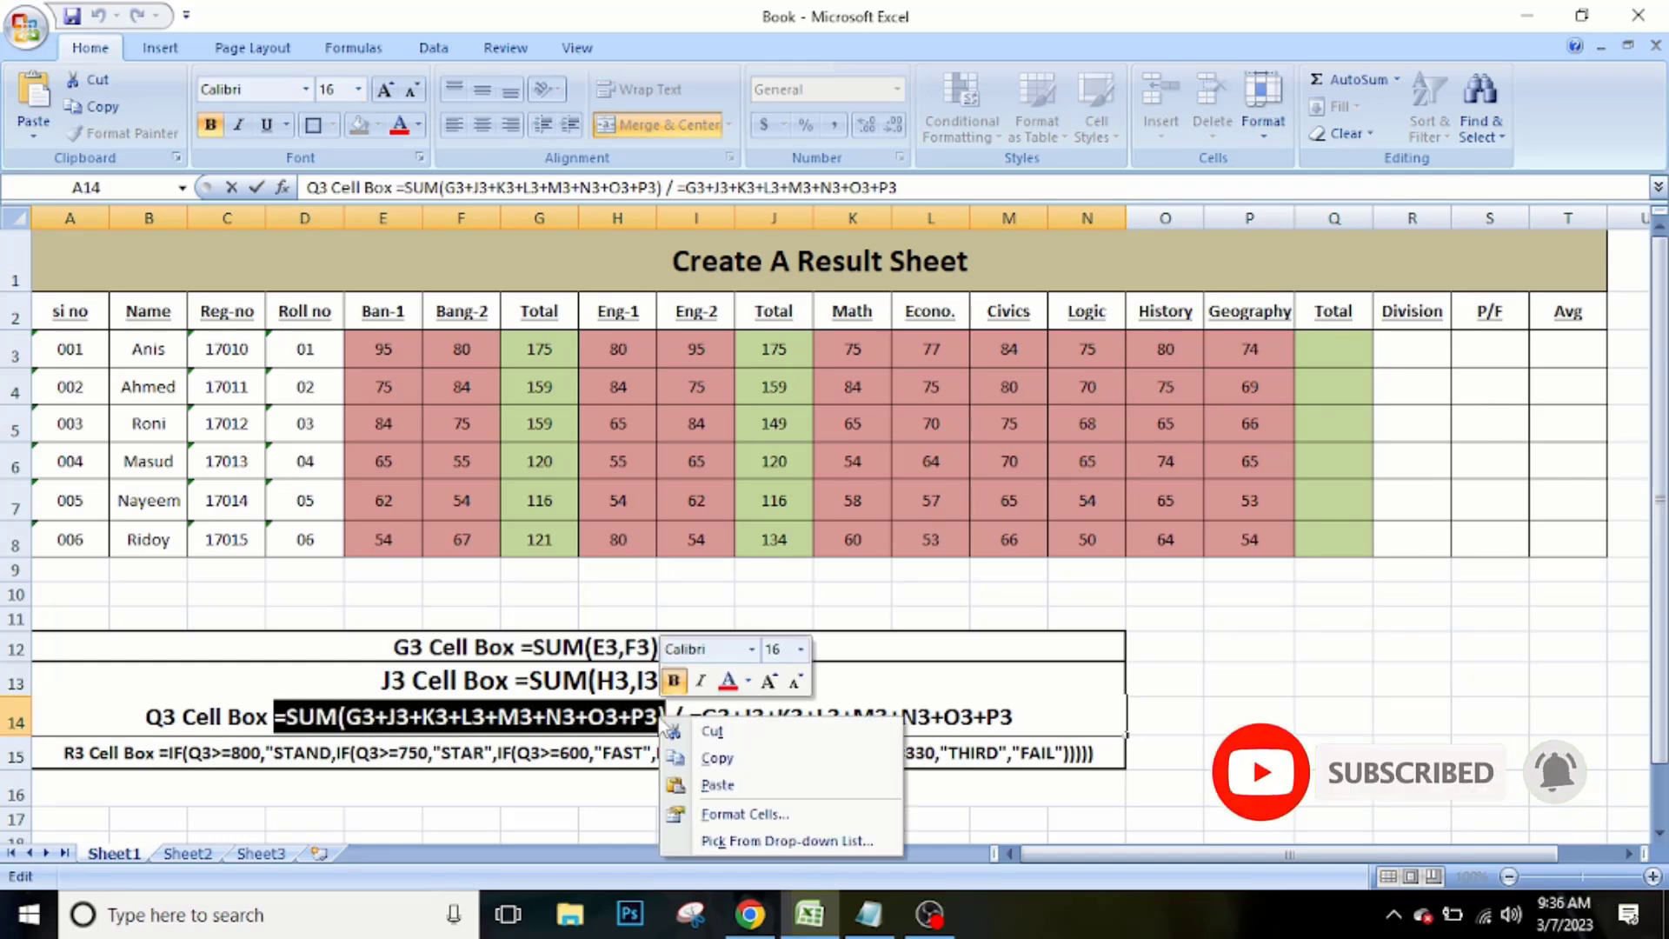
pyautogui.click(695, 759)
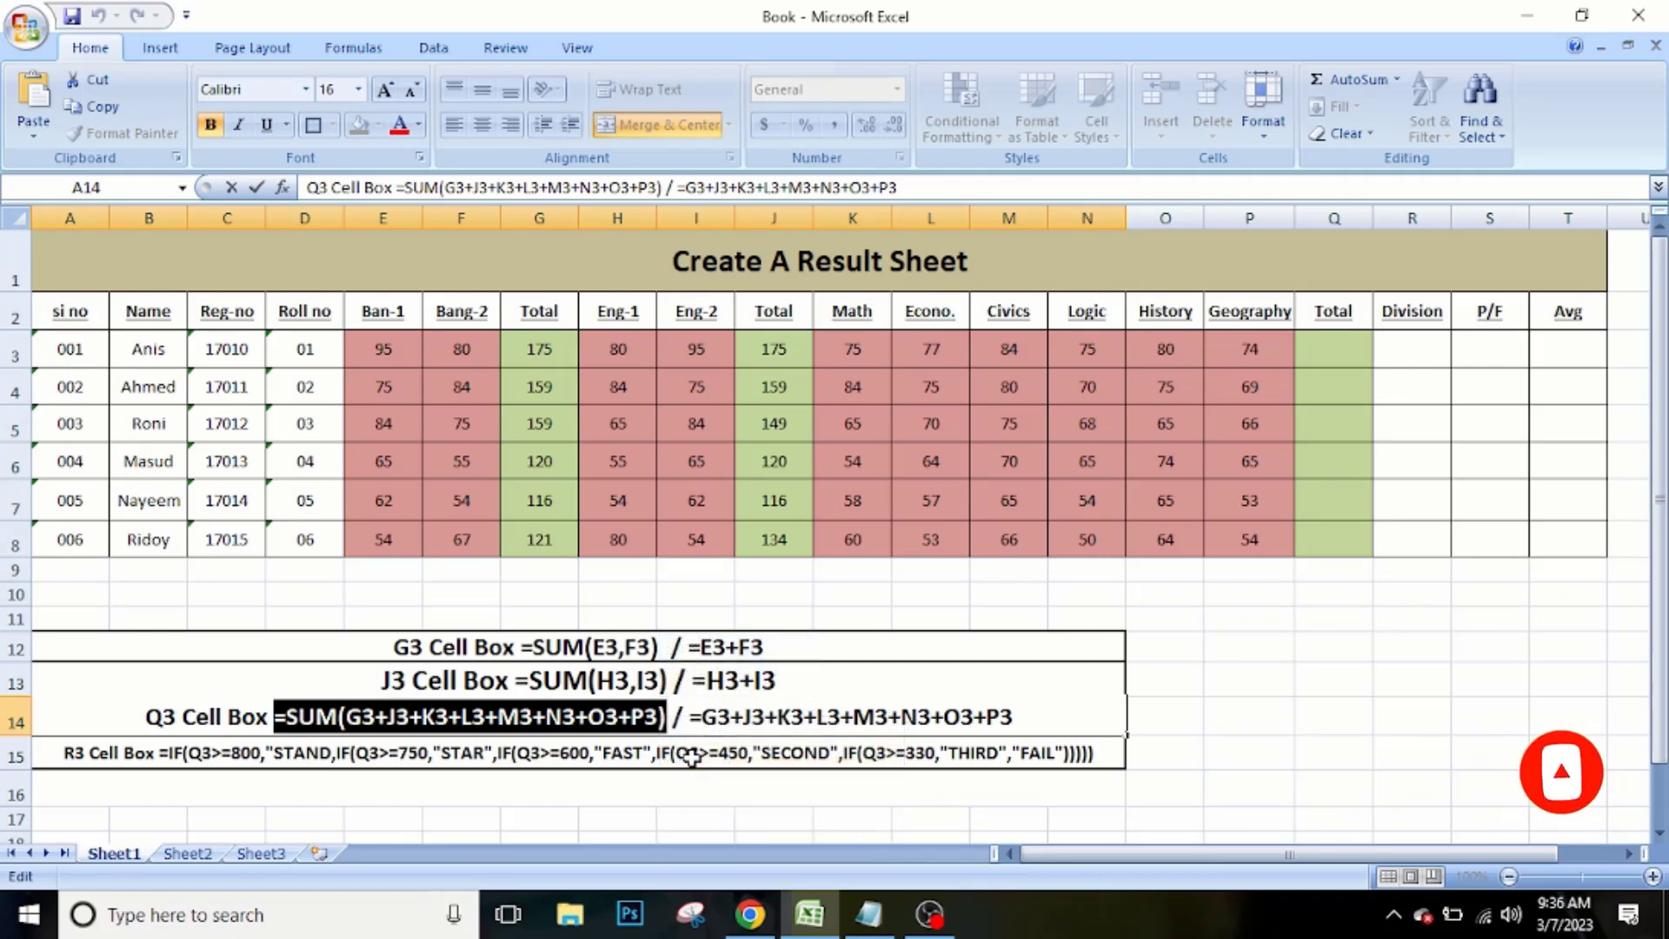
pyautogui.click(1337, 356)
pyautogui.doubleClick(1337, 357)
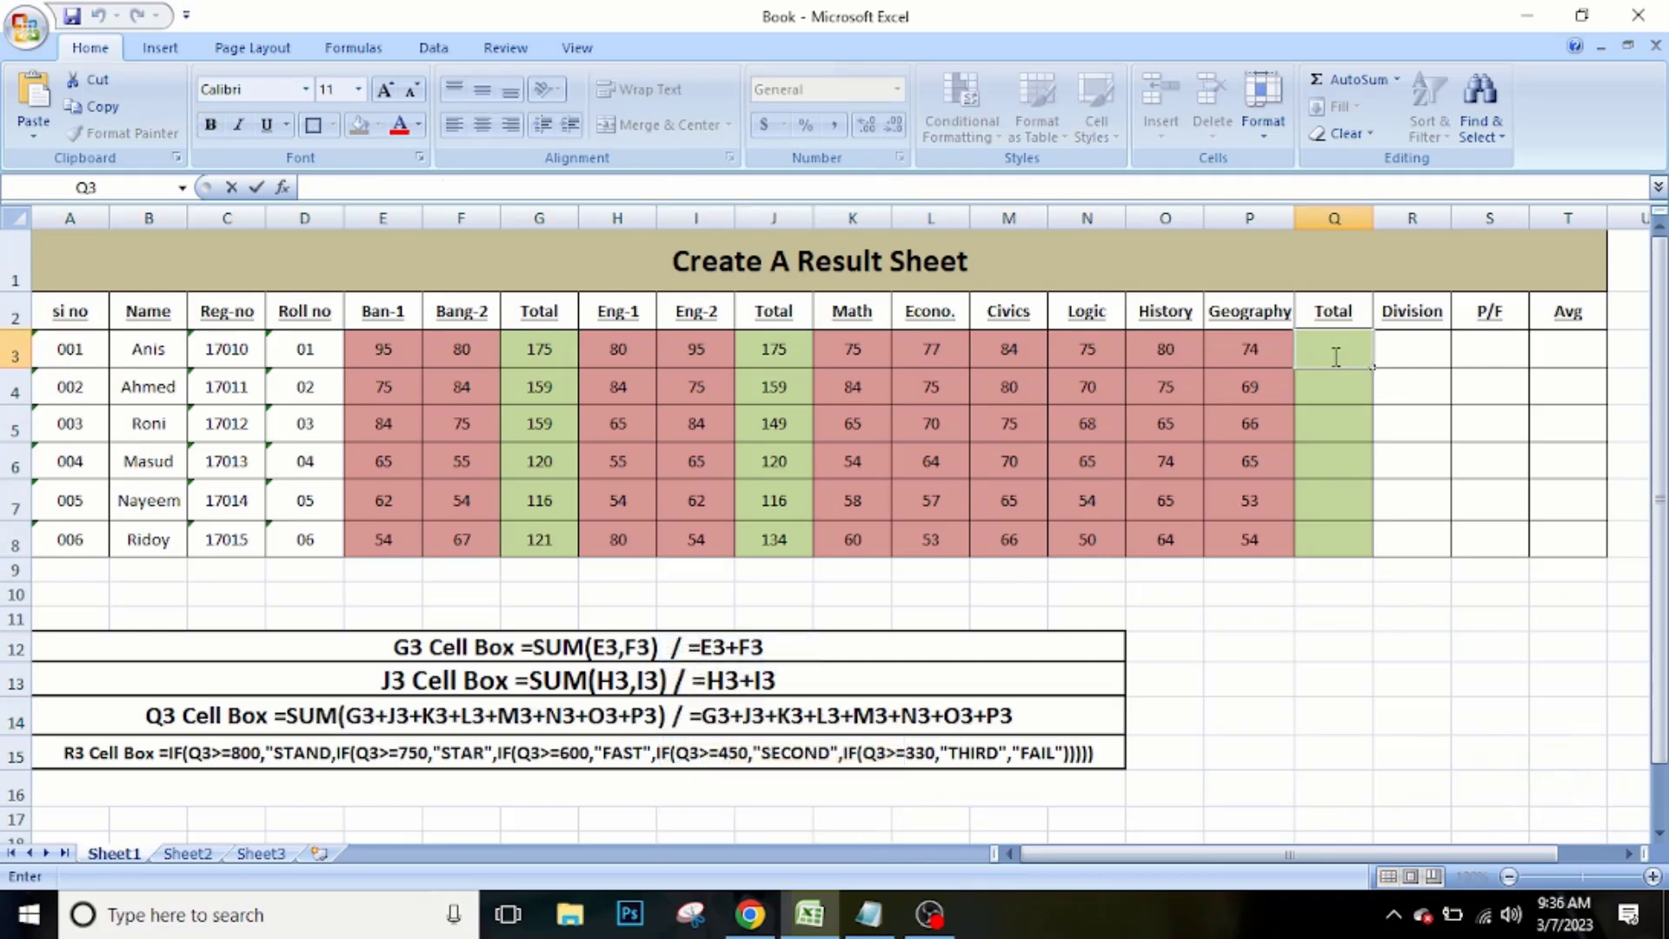
pyautogui.hotkey('ctrl', 'v')
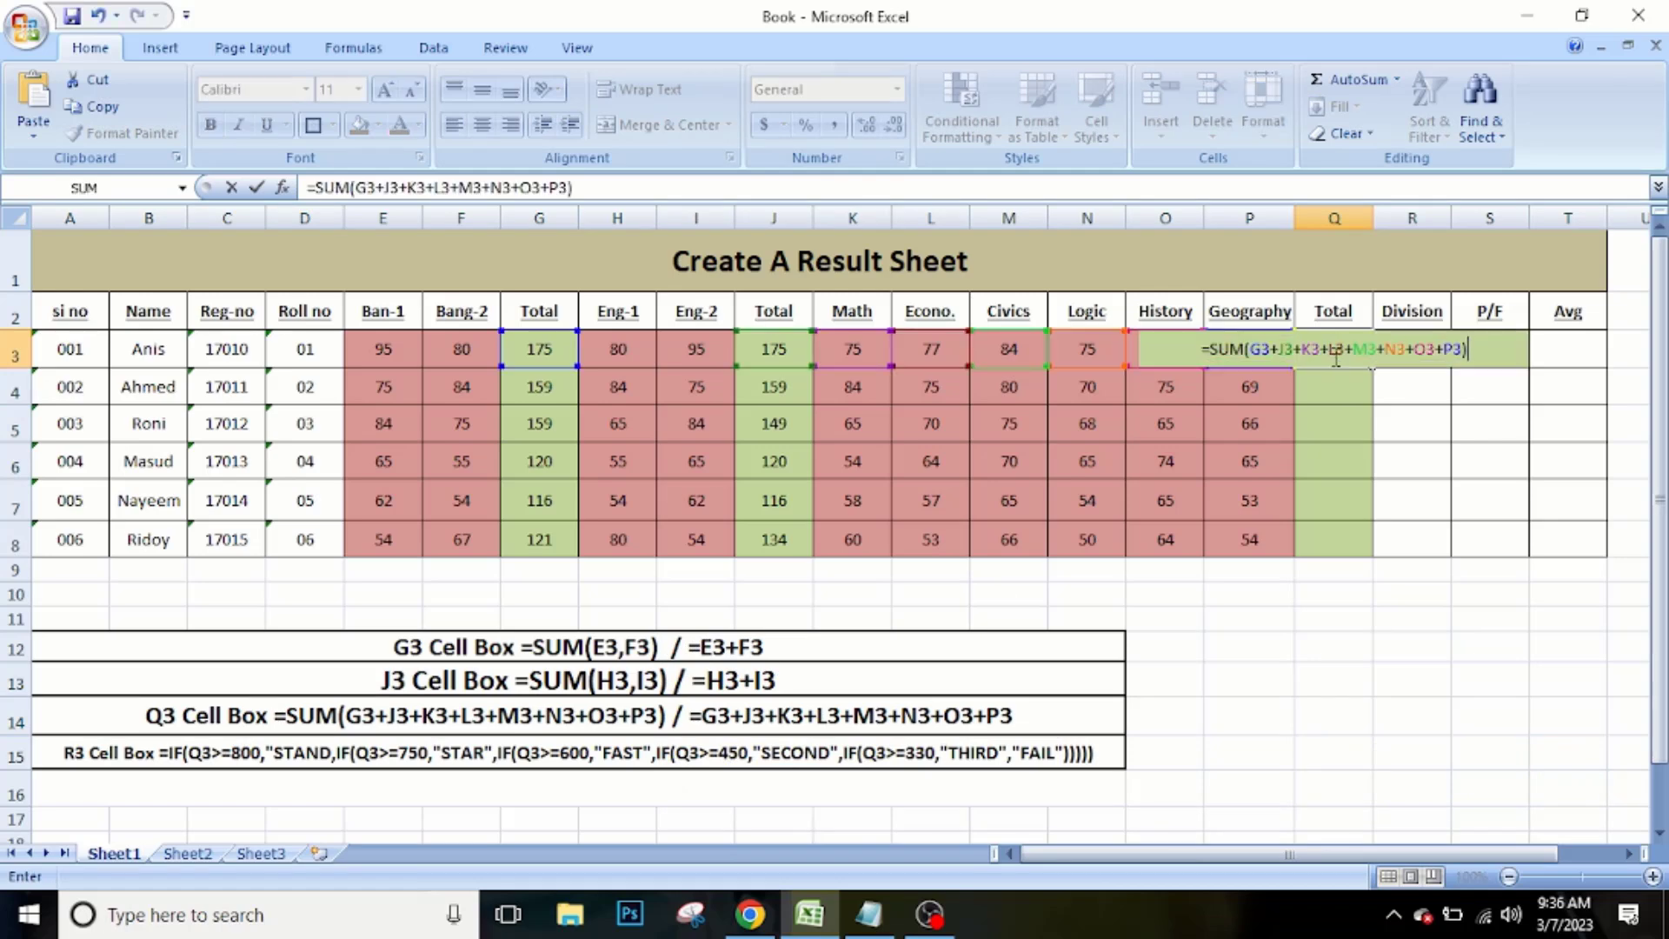
pyautogui.press('Return')
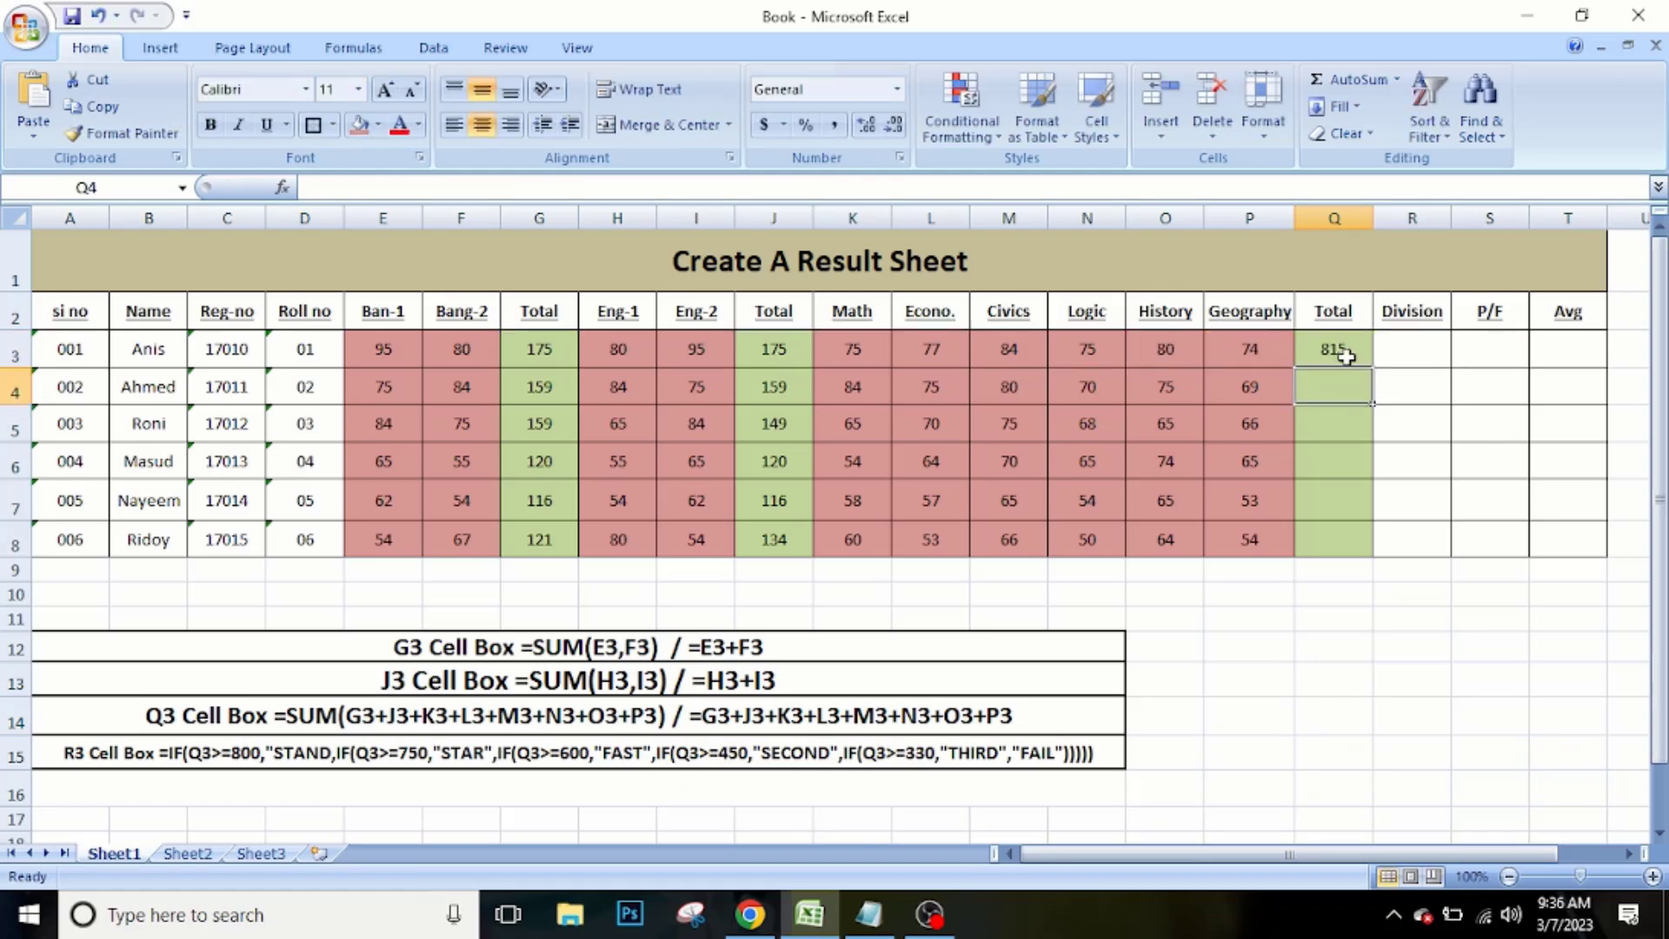
# Try shortening the Q3 overall total formula to =SUM(G3,P3).
pyautogui.click(1347, 355)
pyautogui.doubleClick(1356, 348)
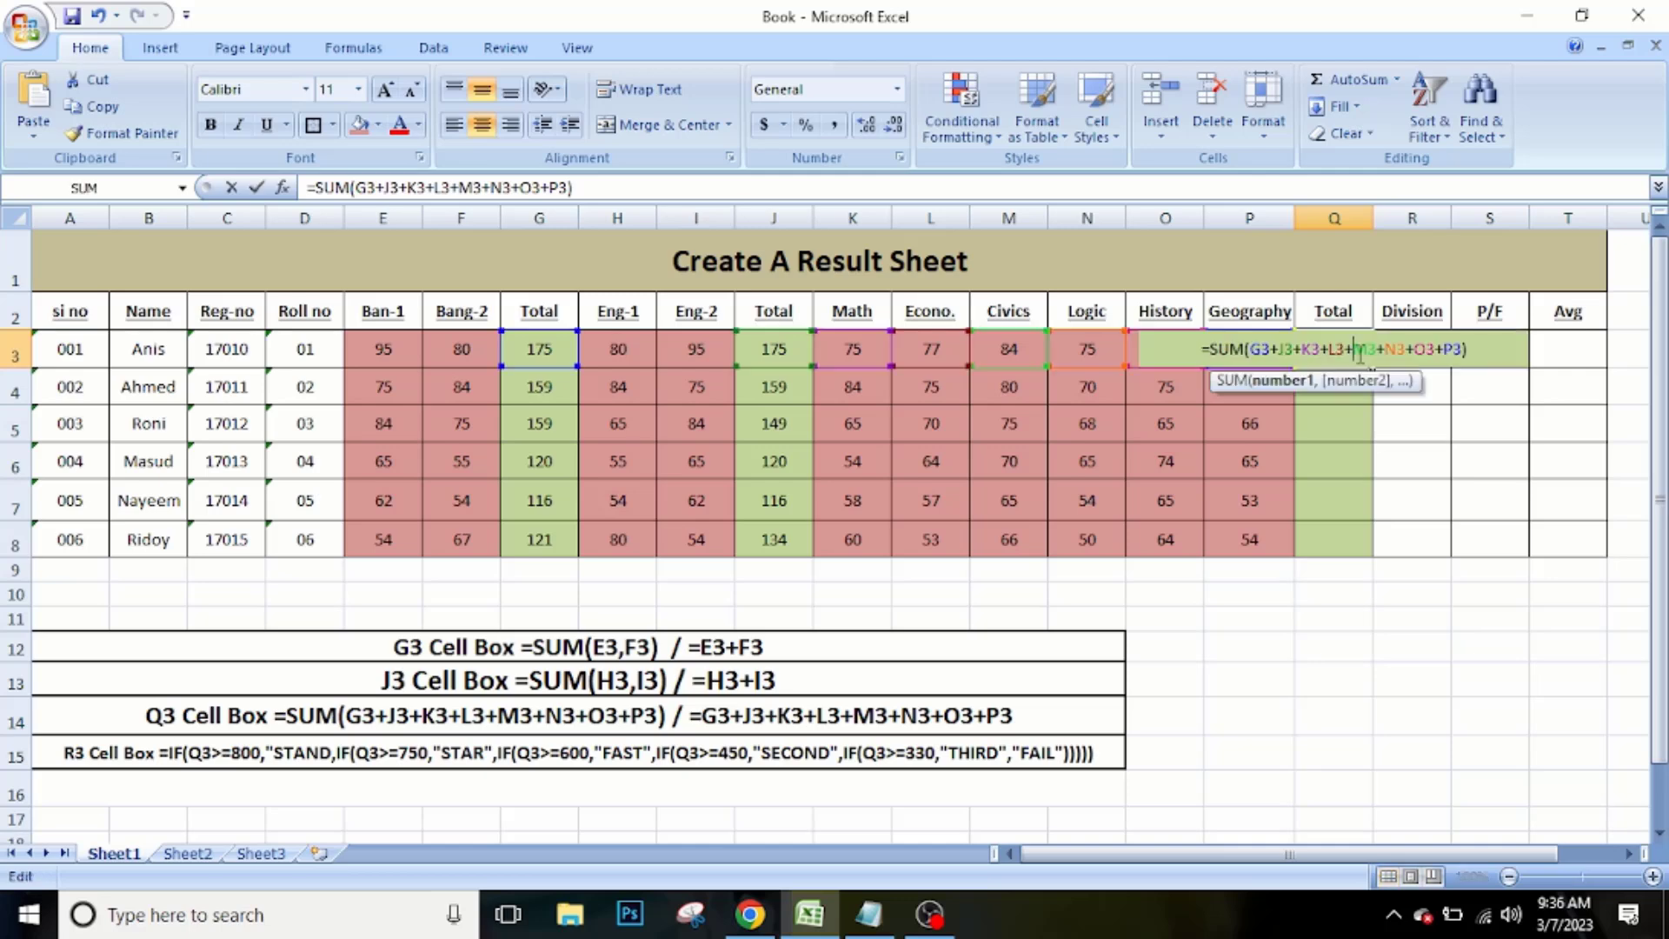
pyautogui.click(1444, 347)
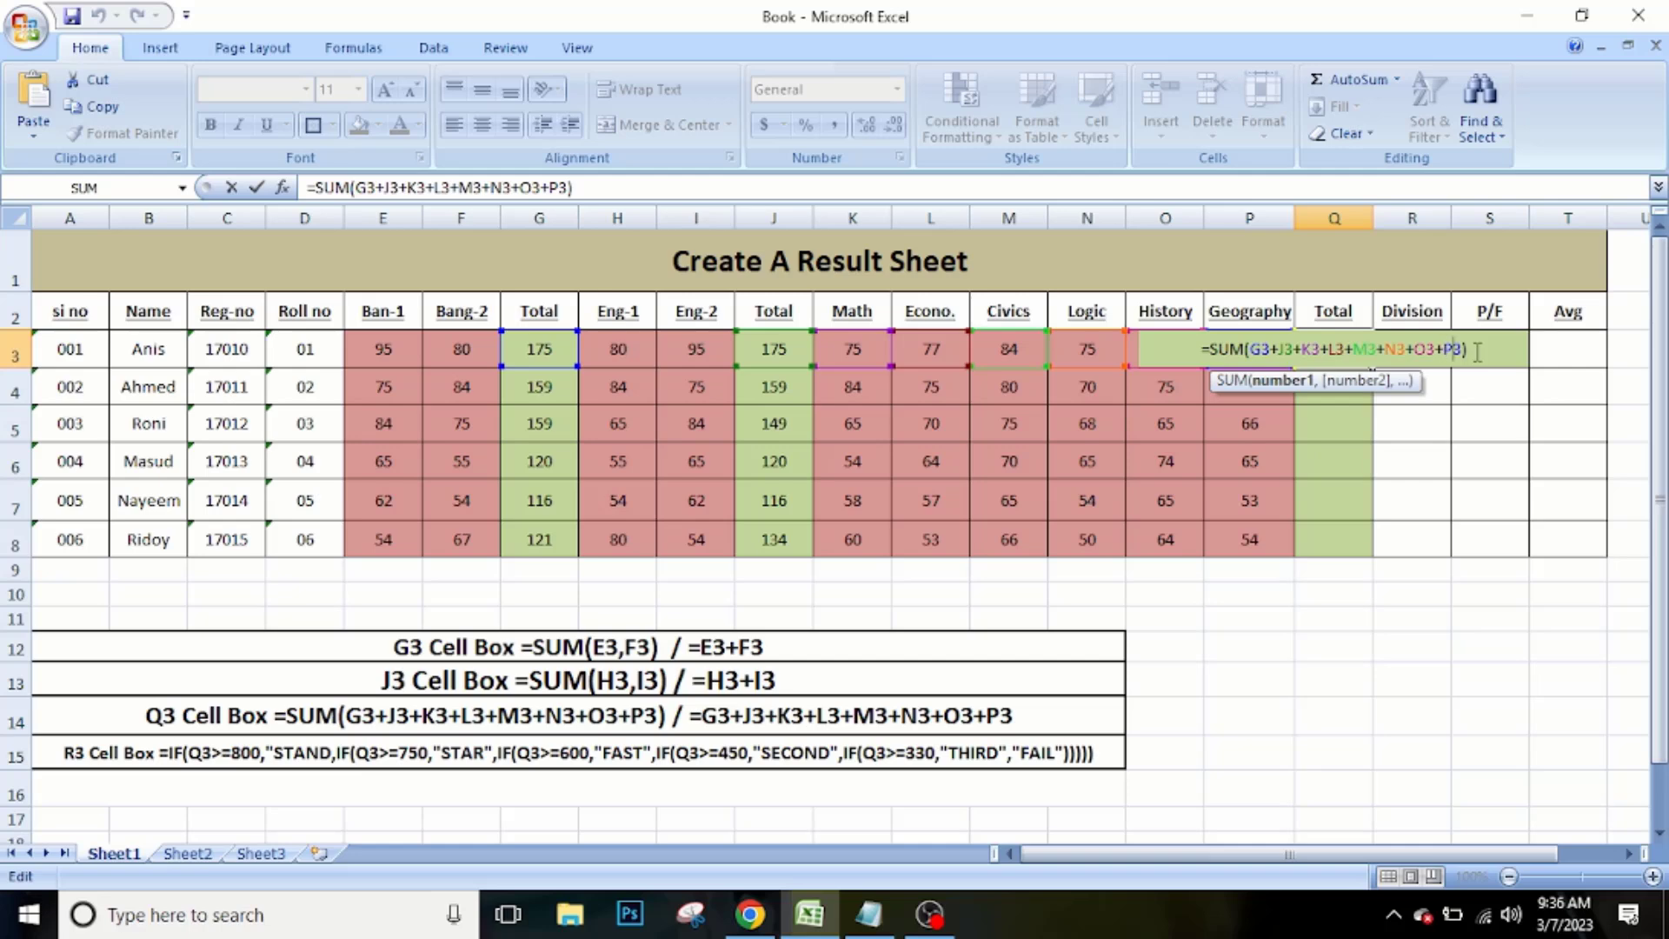
pyautogui.press('BackSpace')
pyautogui.press('BackSpace')
pyautogui.press('BackSpace')
pyautogui.press('BackSpace')
pyautogui.press('BackSpace')
pyautogui.press('BackSpace')
pyautogui.press('BackSpace')
pyautogui.press('BackSpace')
pyautogui.press('BackSpace')
pyautogui.press('BackSpace')
pyautogui.press('BackSpace')
pyautogui.press('BackSpace')
pyautogui.press('BackSpace')
pyautogui.press('BackSpace')
pyautogui.press('BackSpace')
pyautogui.press('BackSpace')
pyautogui.press('BackSpace')
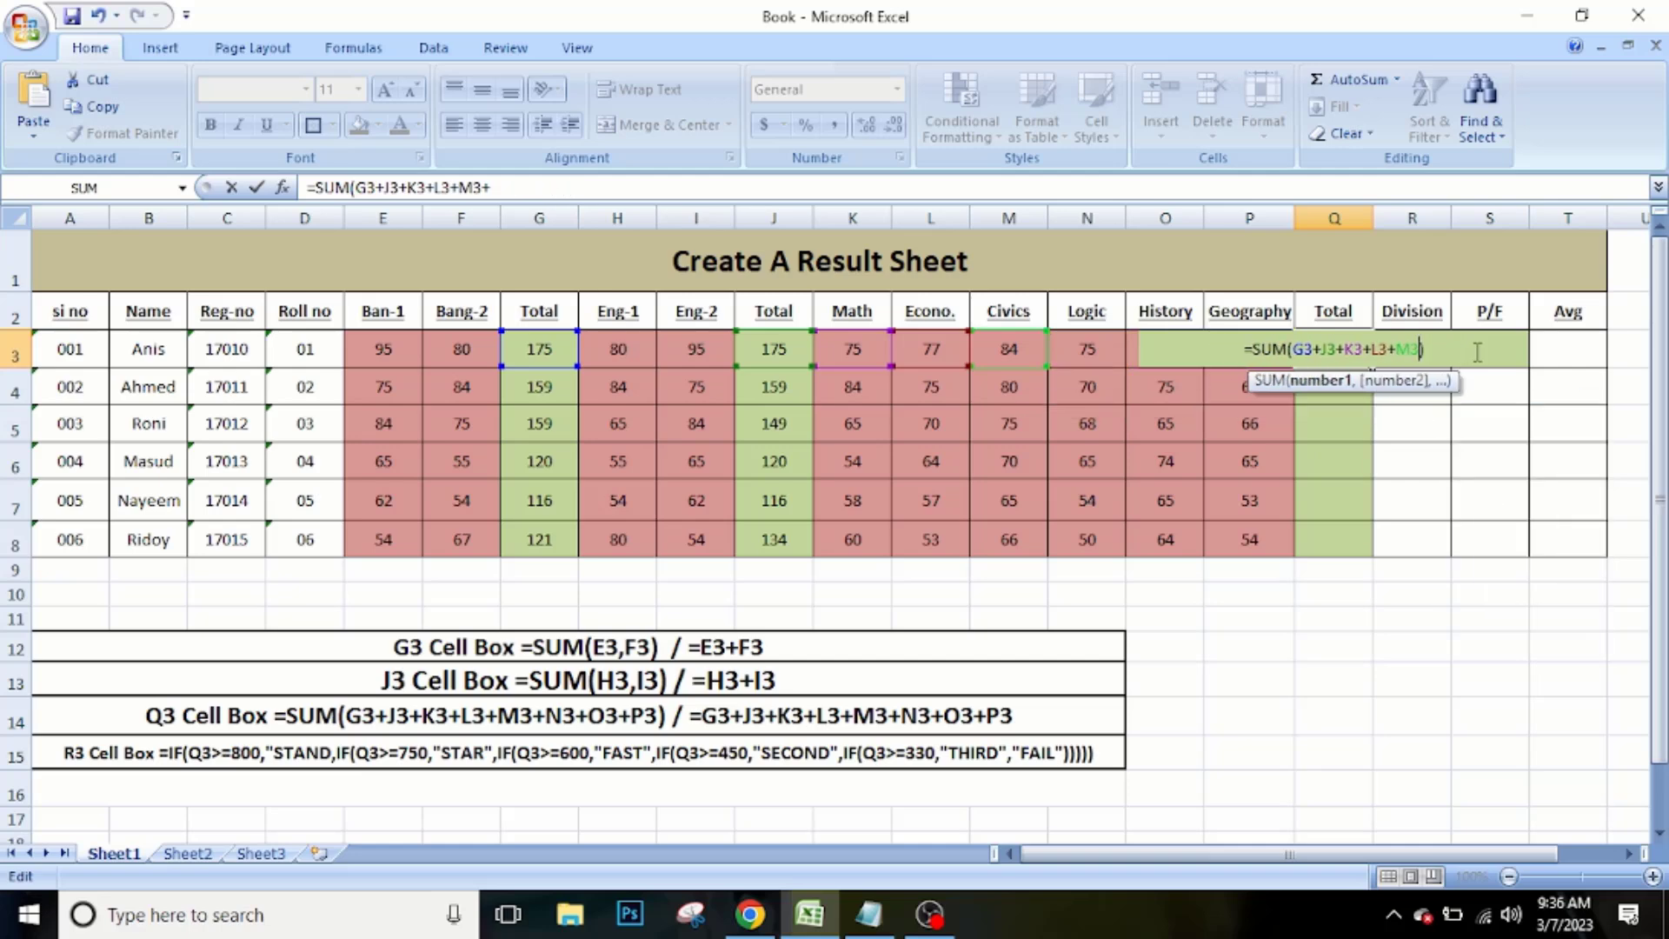
pyautogui.press('BackSpace')
pyautogui.press('BackSpace')
pyautogui.press('BackSpace')
pyautogui.press('BackSpace')
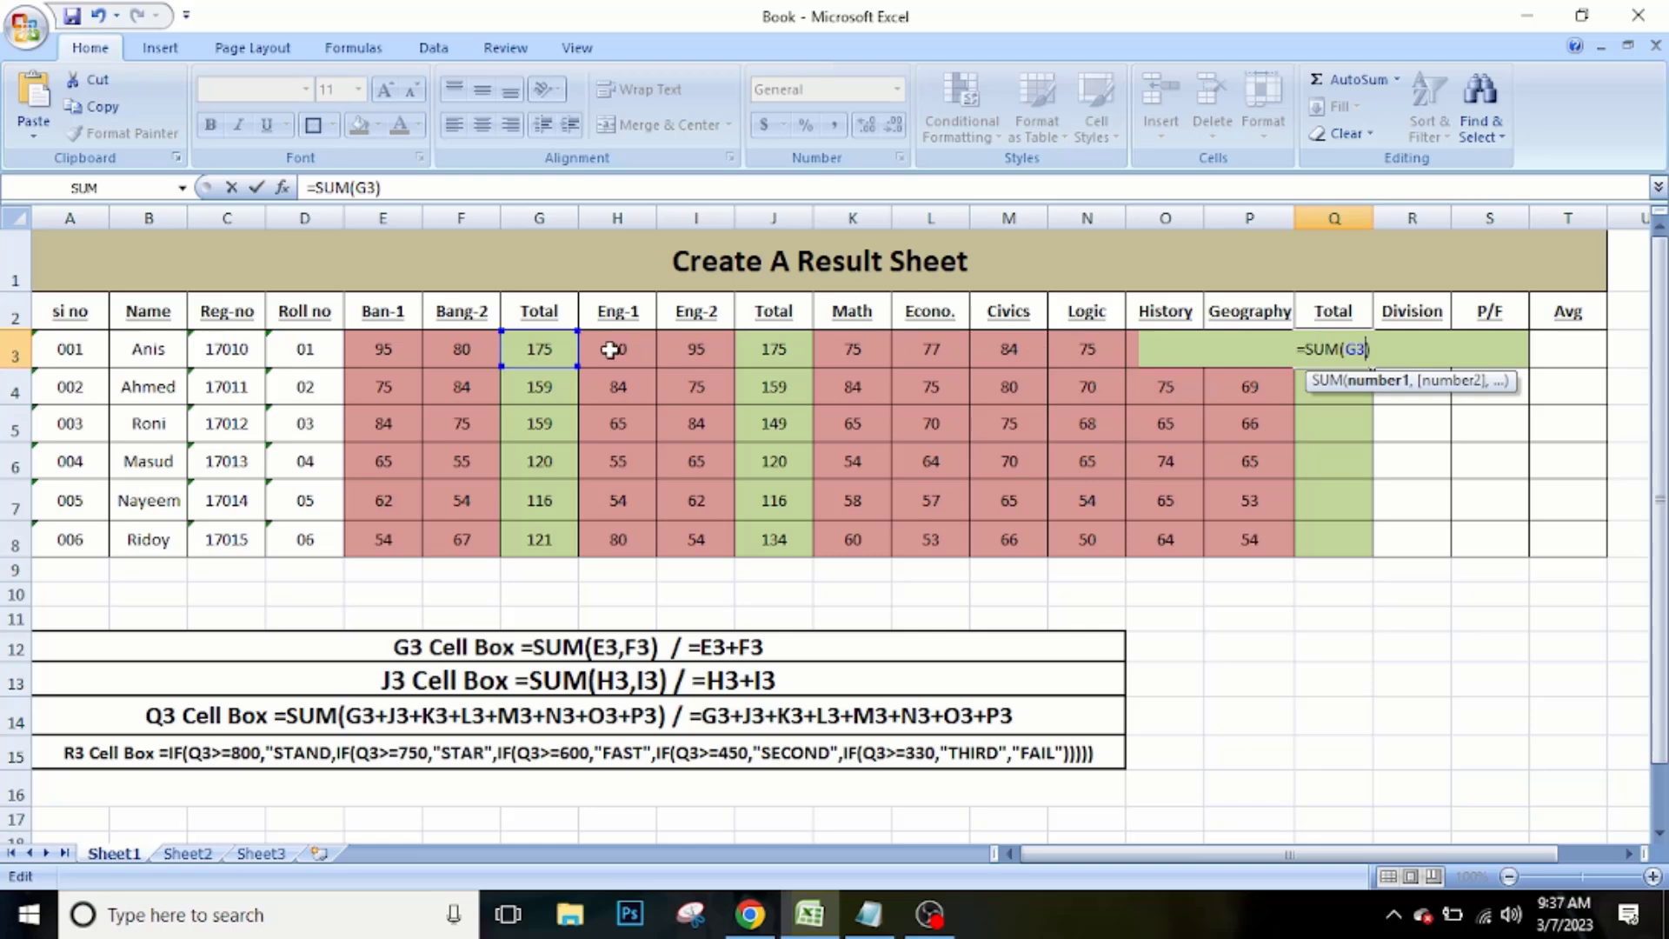
pyautogui.moveTo(606, 348); pyautogui.dragTo(701, 347)
pyautogui.doubleClick(1343, 349)
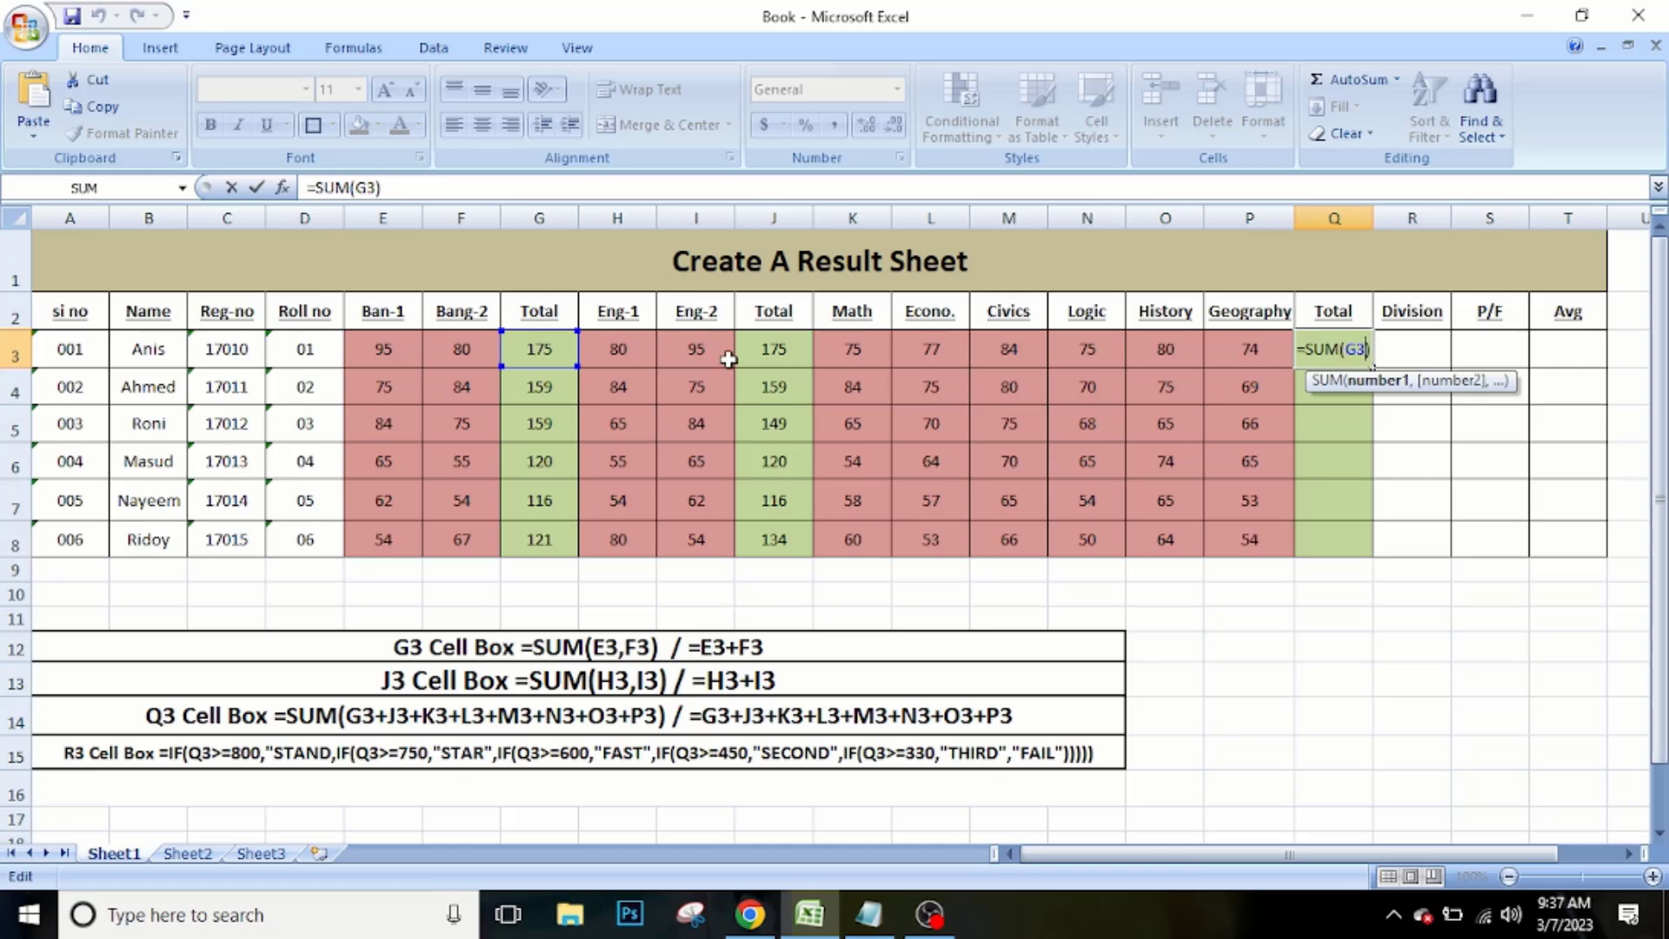
pyautogui.write(',')
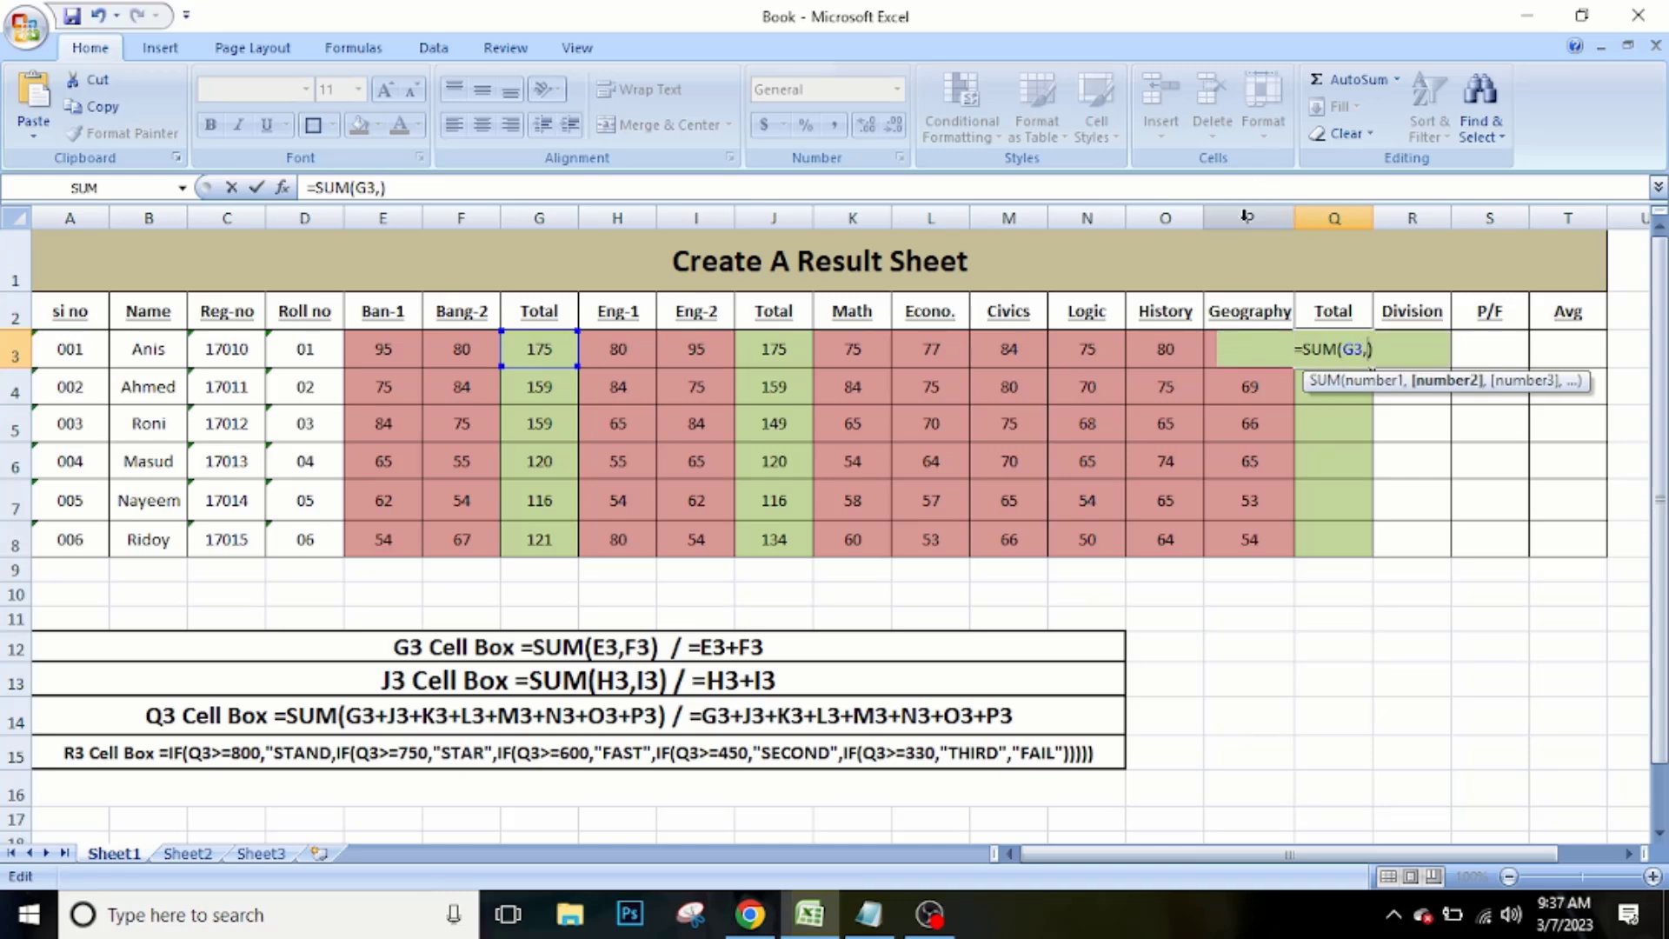
pyautogui.write('P3')
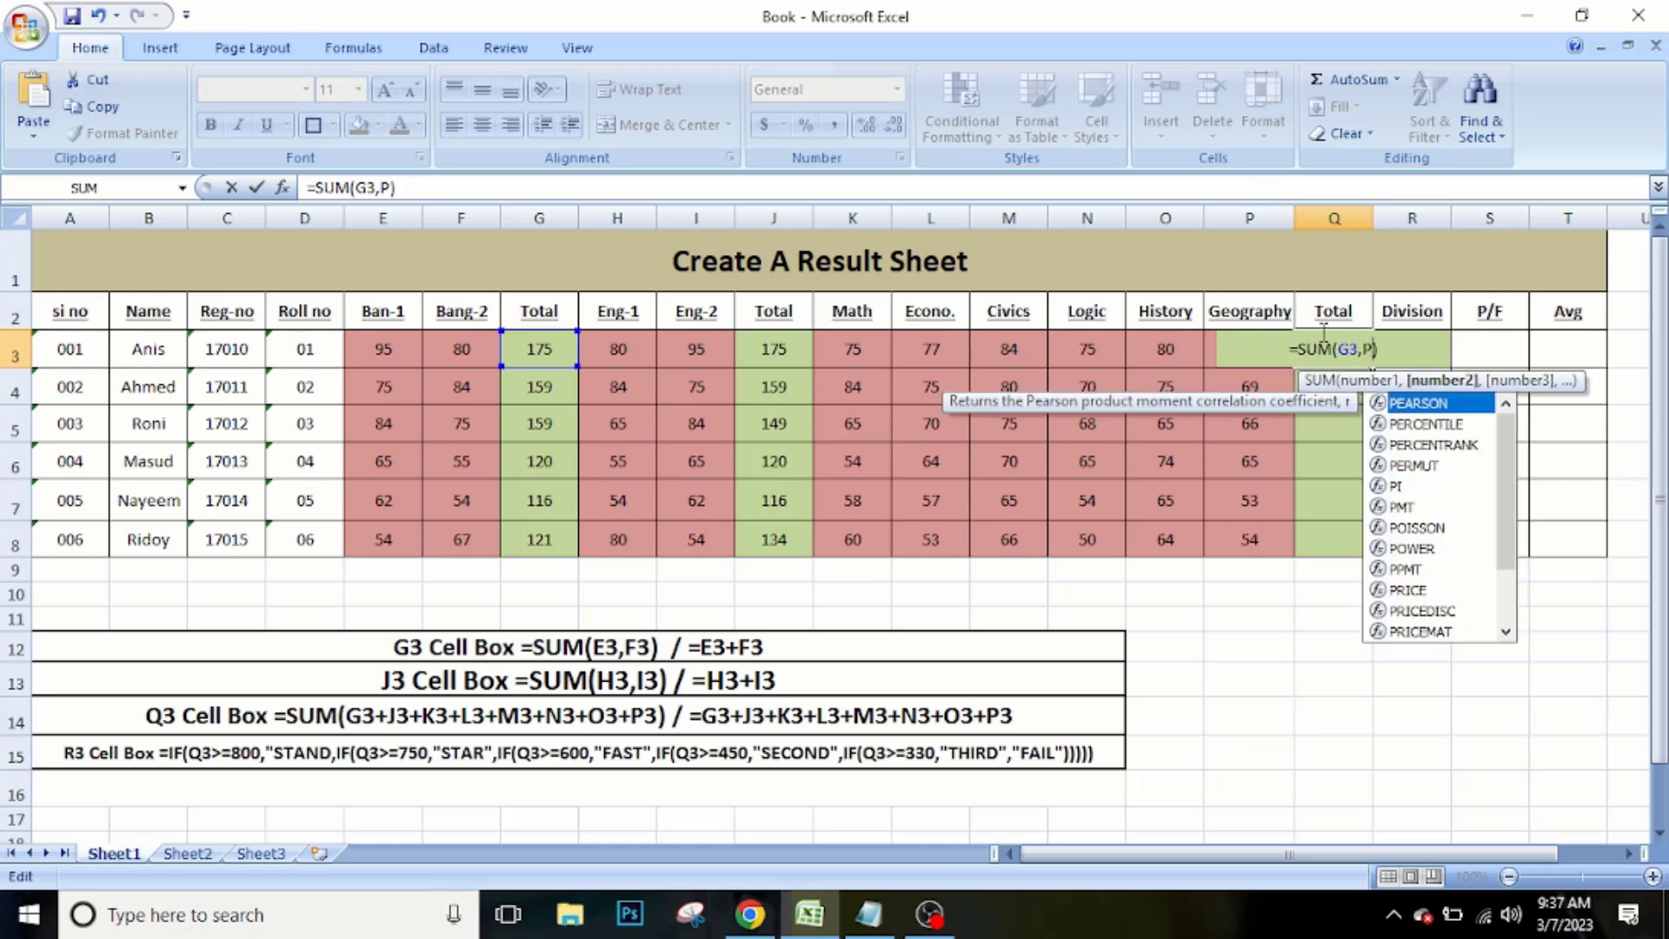
pyautogui.press('Return')
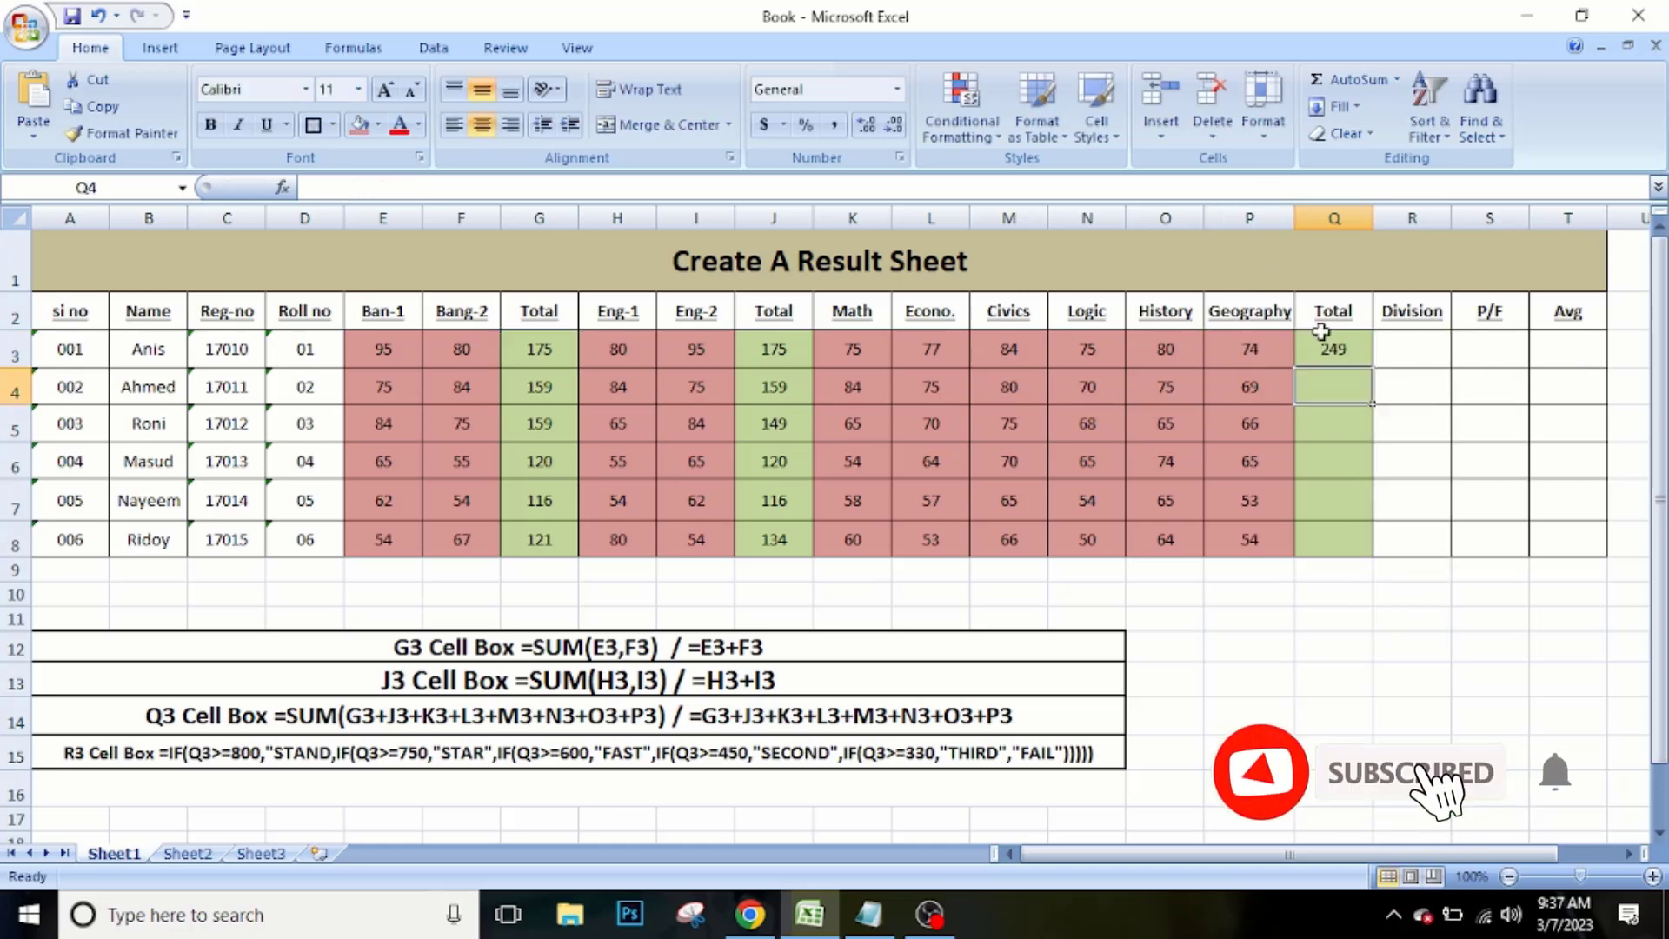
# Clear the Q3 formula and enter =SUM(G3+J3+K3+L3+M3+N3+O3+P3) as the first student's overall total.
pyautogui.click(1317, 355)
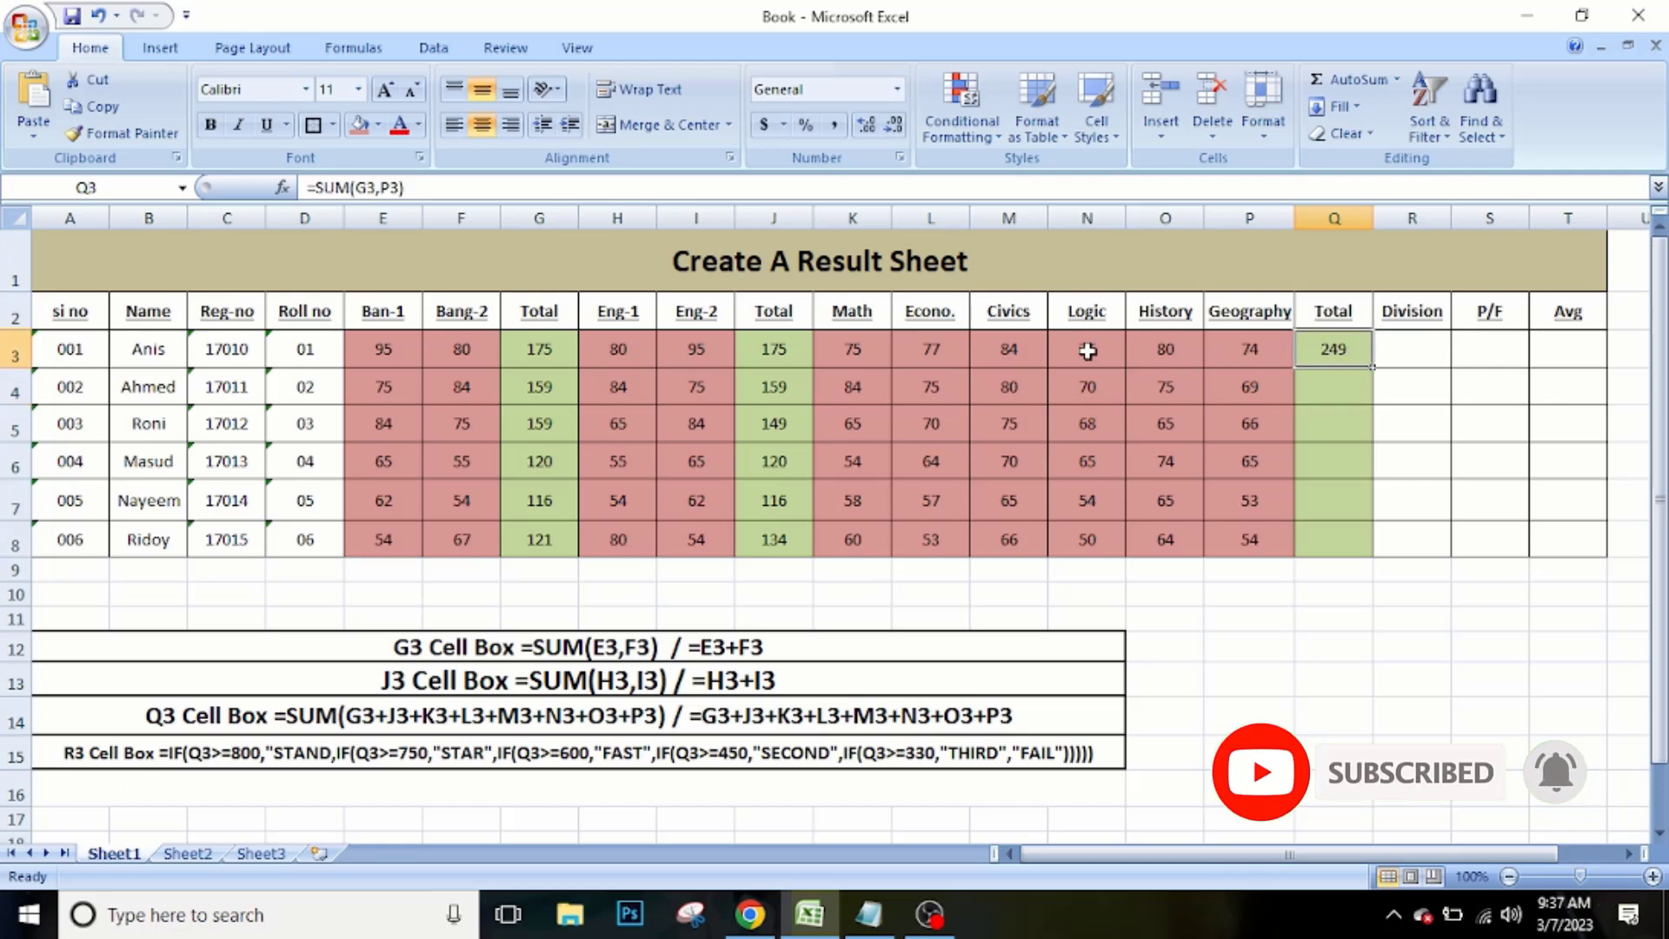
pyautogui.doubleClick(1350, 350)
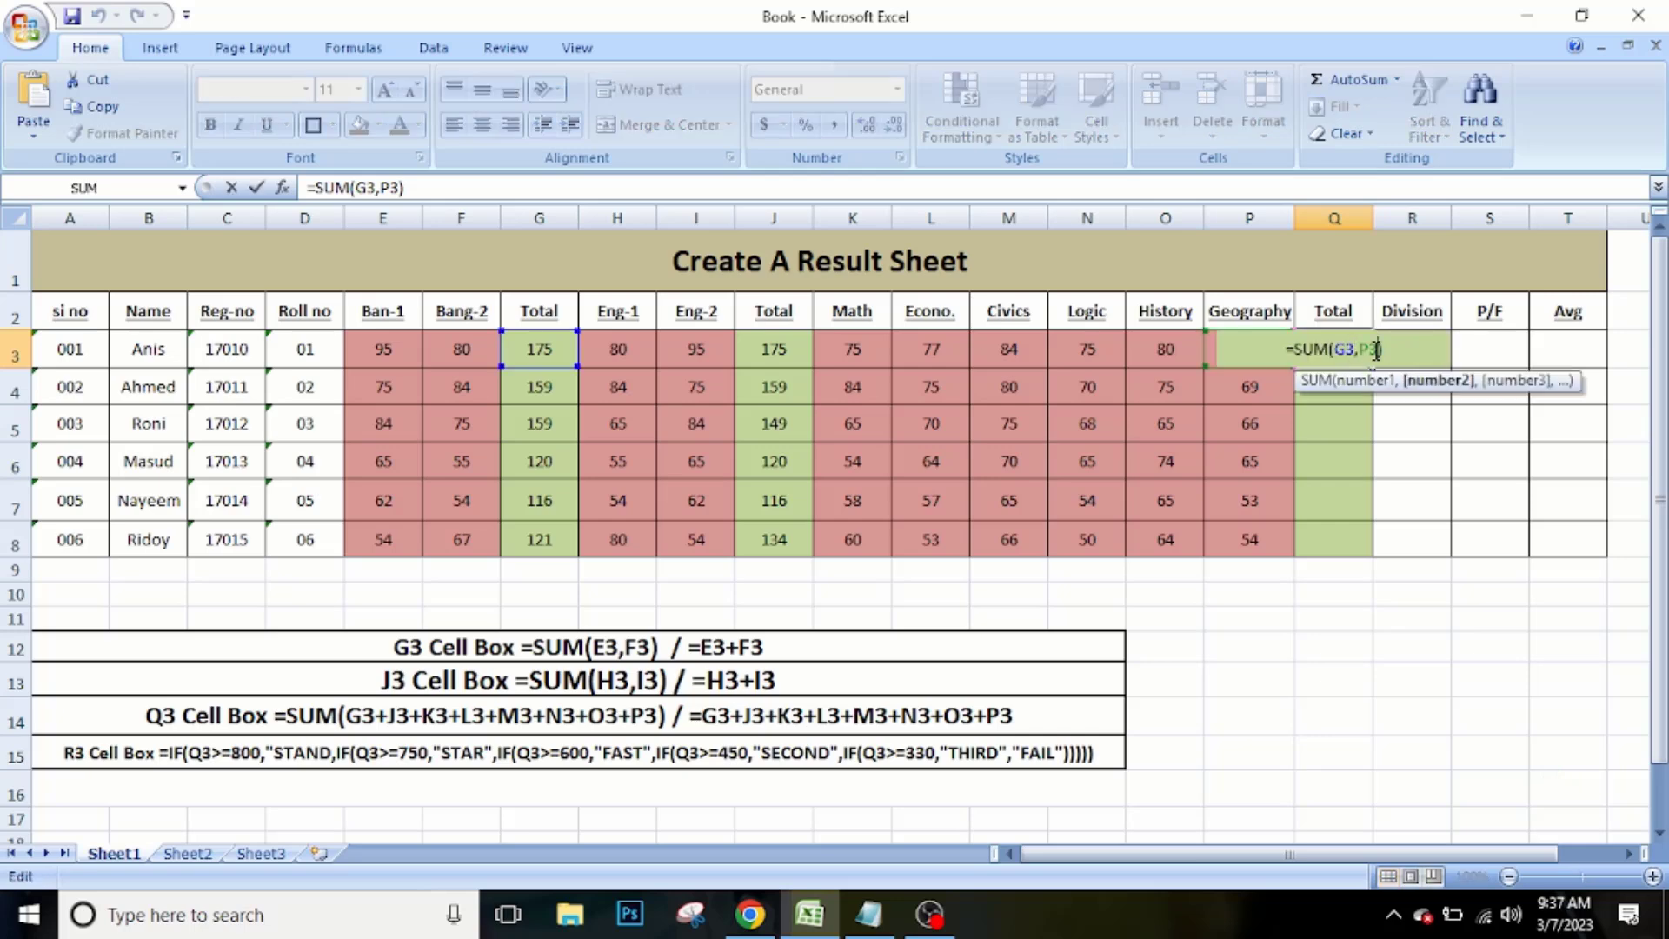
pyautogui.press('BackSpace')
pyautogui.press('BackSpace')
pyautogui.press('BackSpace')
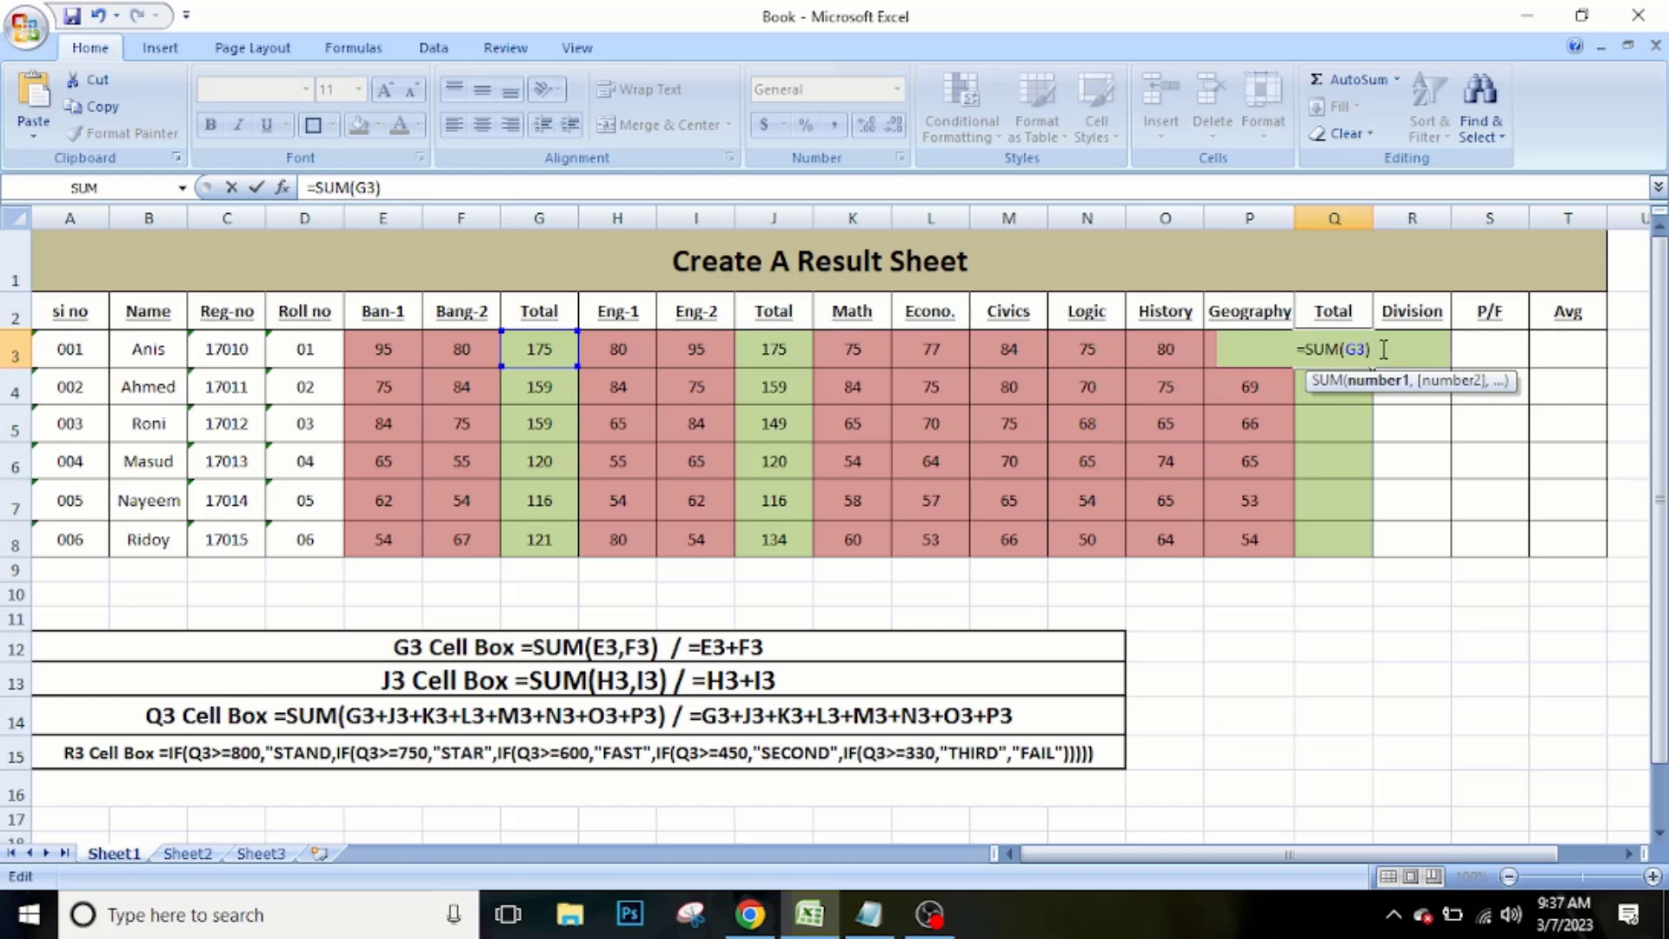
pyautogui.press('BackSpace')
pyautogui.press('BackSpace')
pyautogui.press('BackSpace')
pyautogui.press('BackSpace')
pyautogui.press('BackSpace')
pyautogui.press('BackSpace')
pyautogui.press('BackSpace')
pyautogui.press('BackSpace')
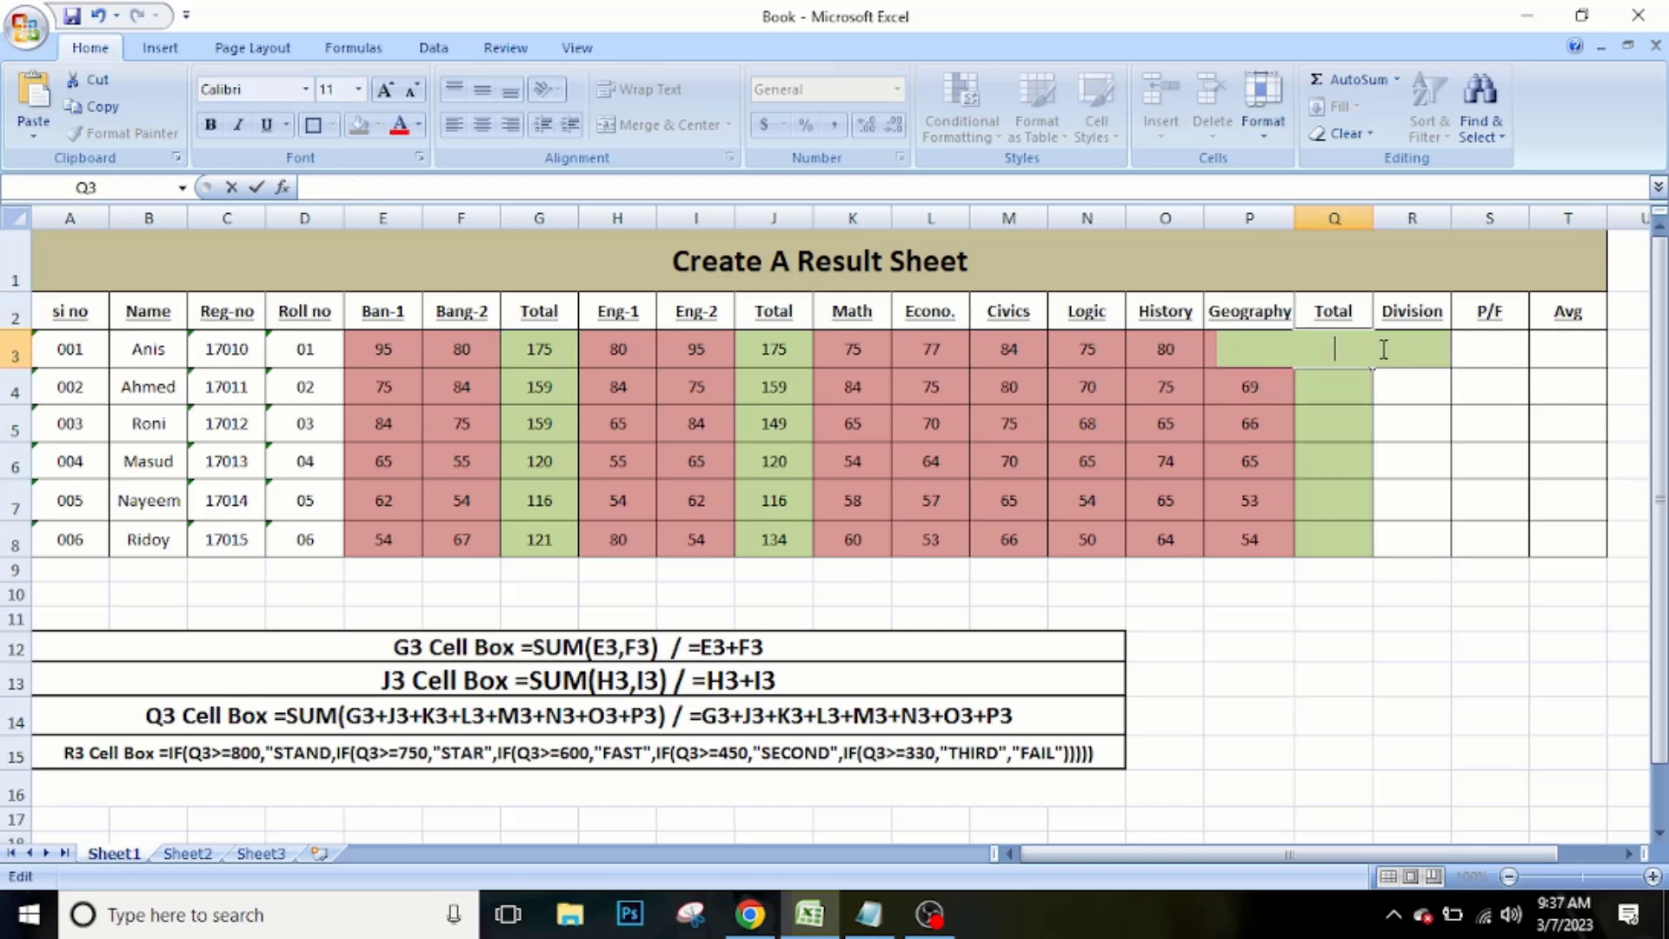
pyautogui.write('=SUM(G3+J3+K3+L3+M3+N3+O3+P3)')
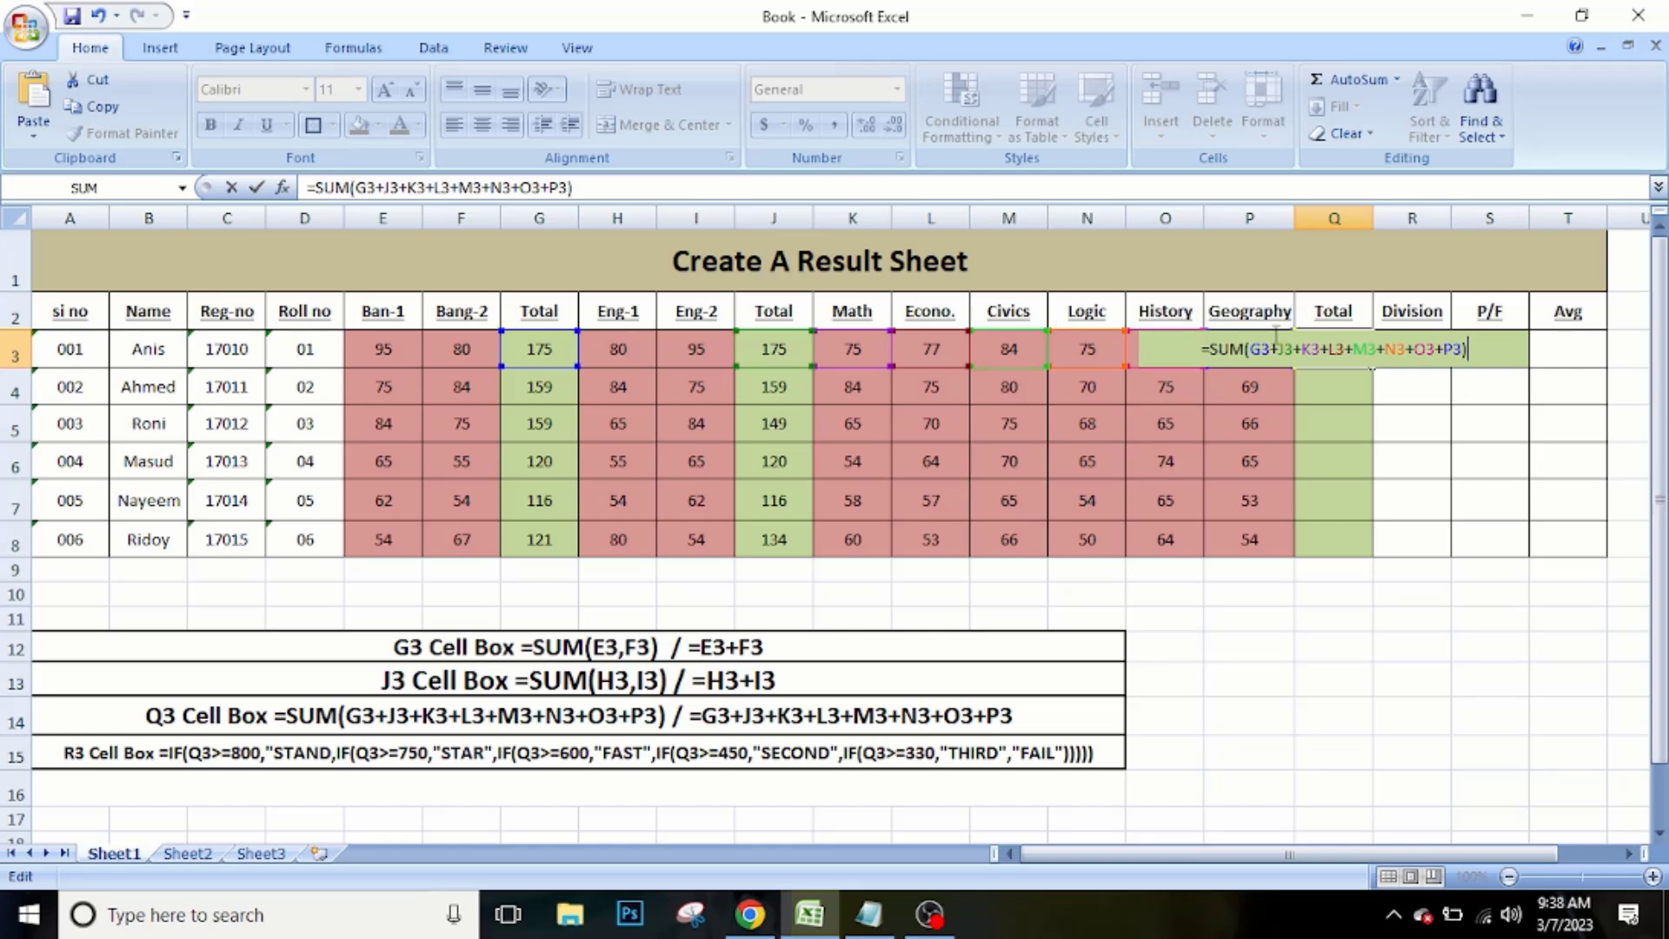
pyautogui.press('Return')
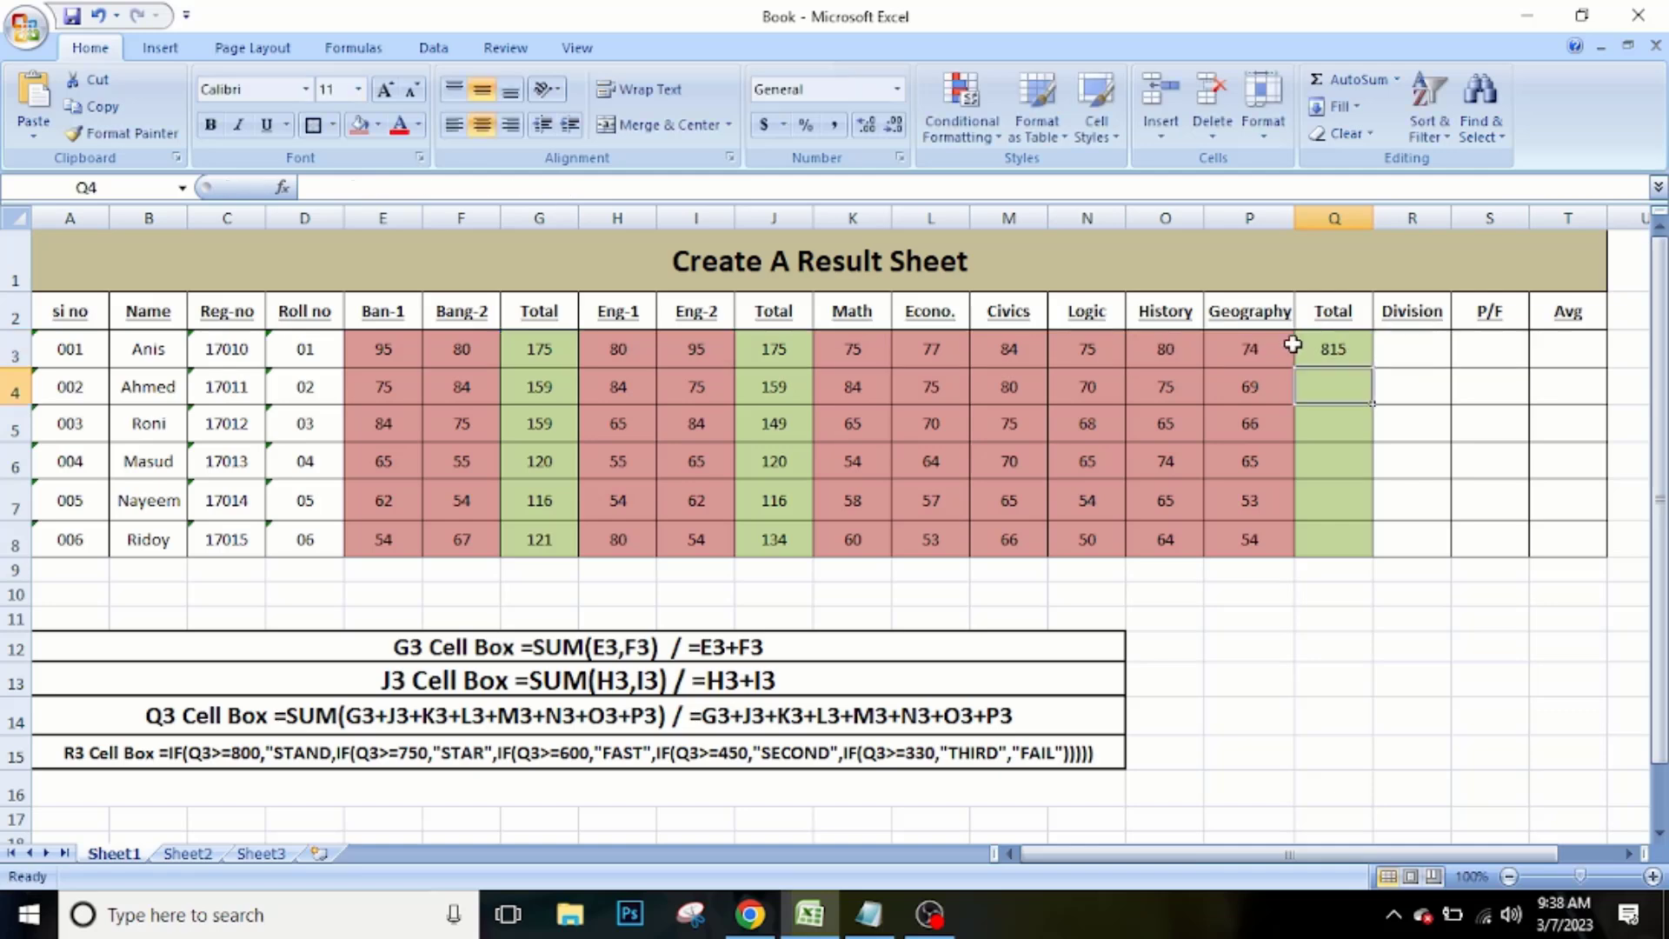
# Fill the Q3 formula down the overall Total column through Q8 for all students.
pyautogui.click(1337, 348)
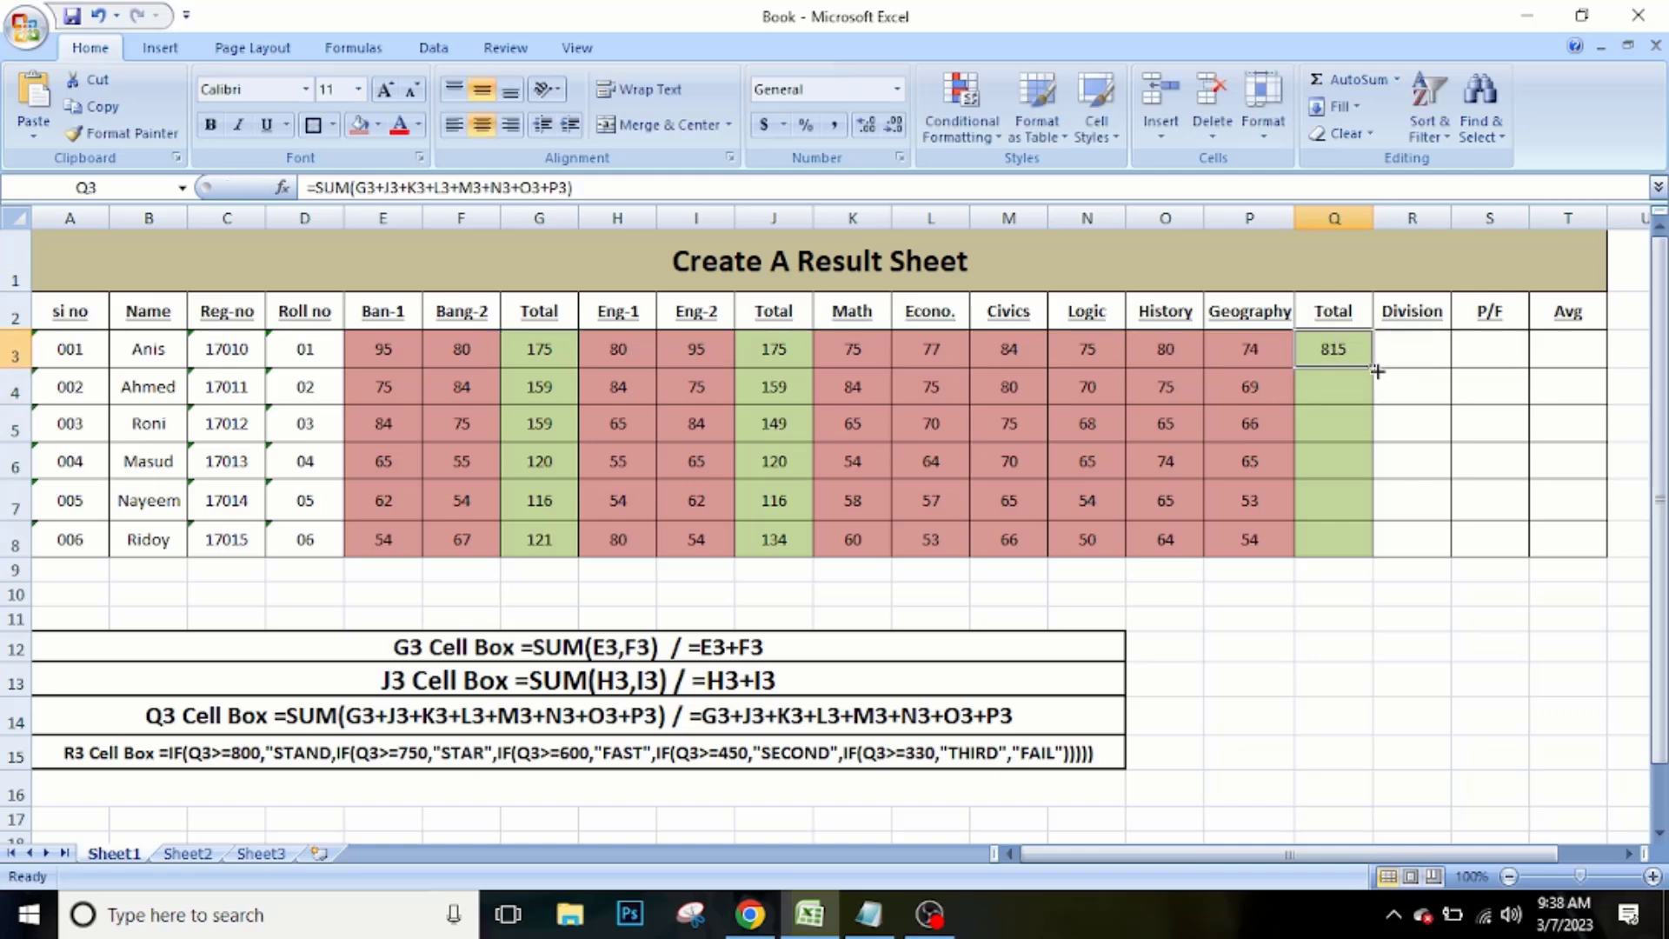
pyautogui.moveTo(1375, 368); pyautogui.dragTo(1370, 541)
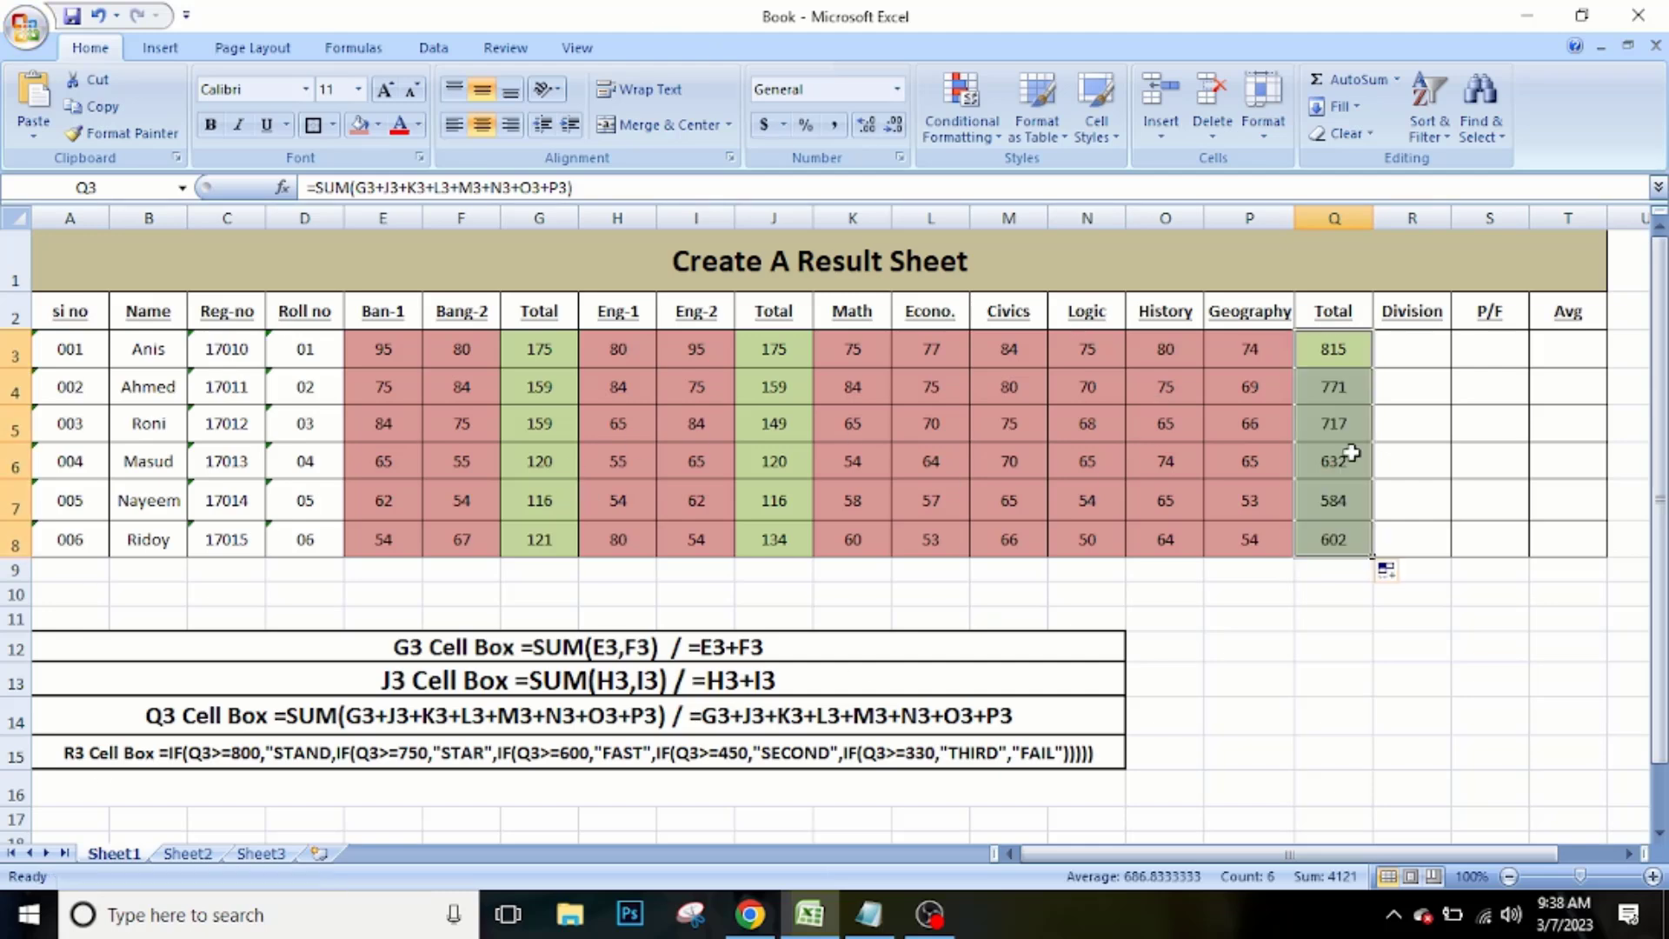
# Examine the score thresholds and division labels in the R3 IF formula written in the row 15 note.
pyautogui.click(1402, 343)
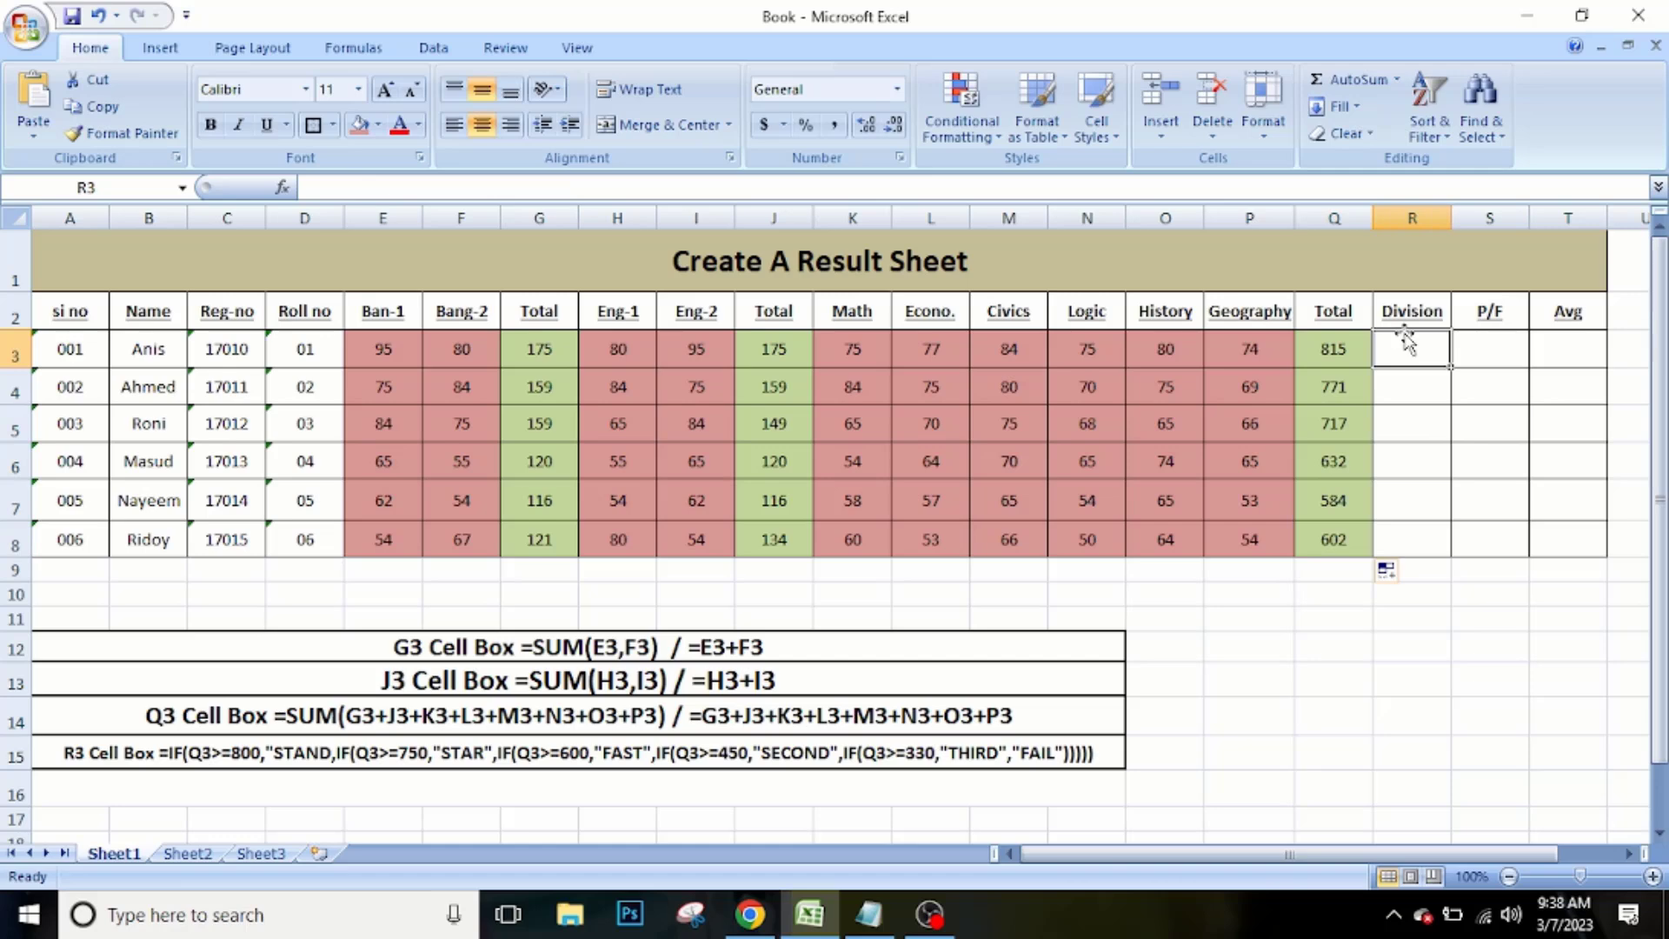
pyautogui.click(1484, 339)
pyautogui.click(1573, 339)
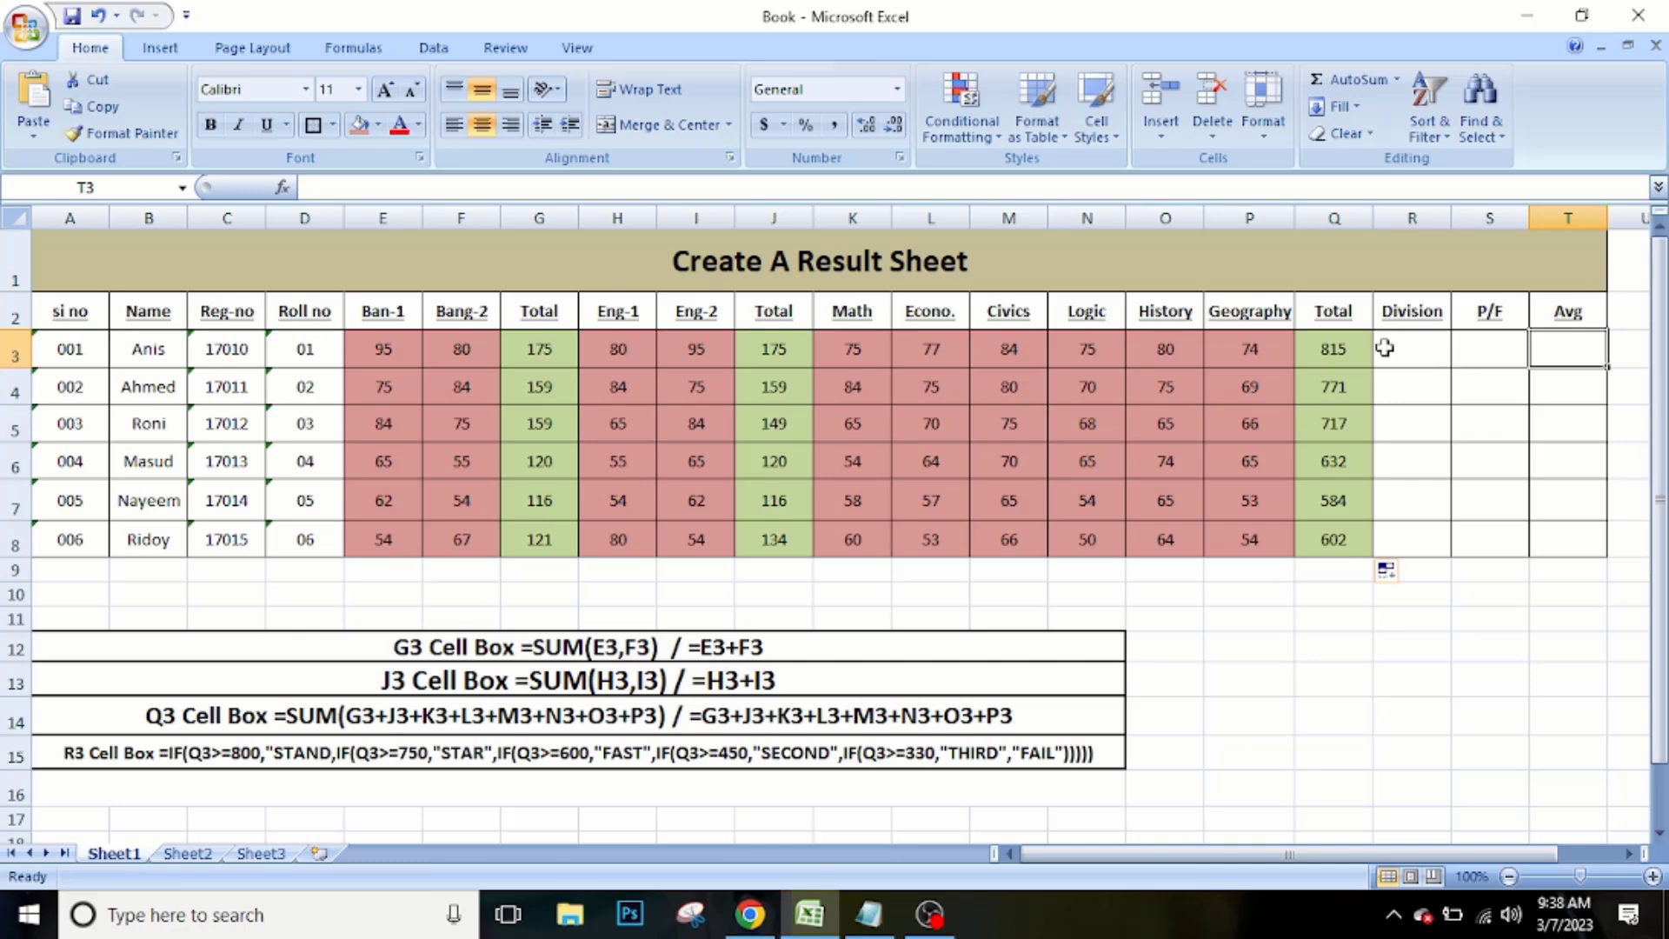
pyautogui.click(1410, 344)
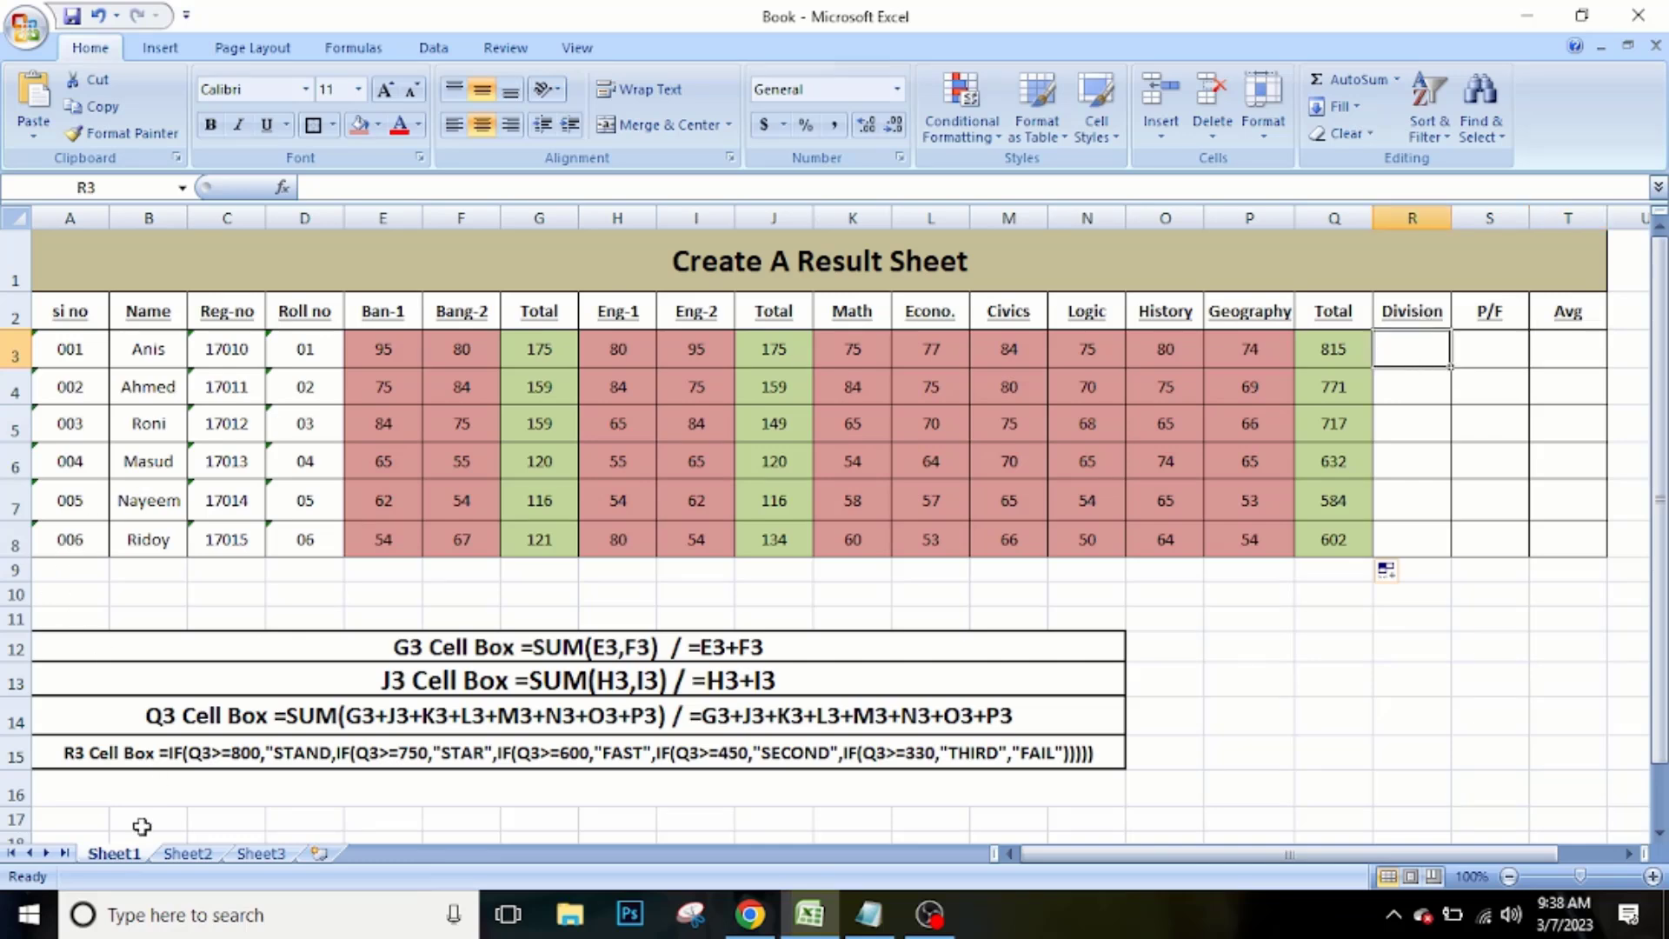
pyautogui.doubleClick(236, 754)
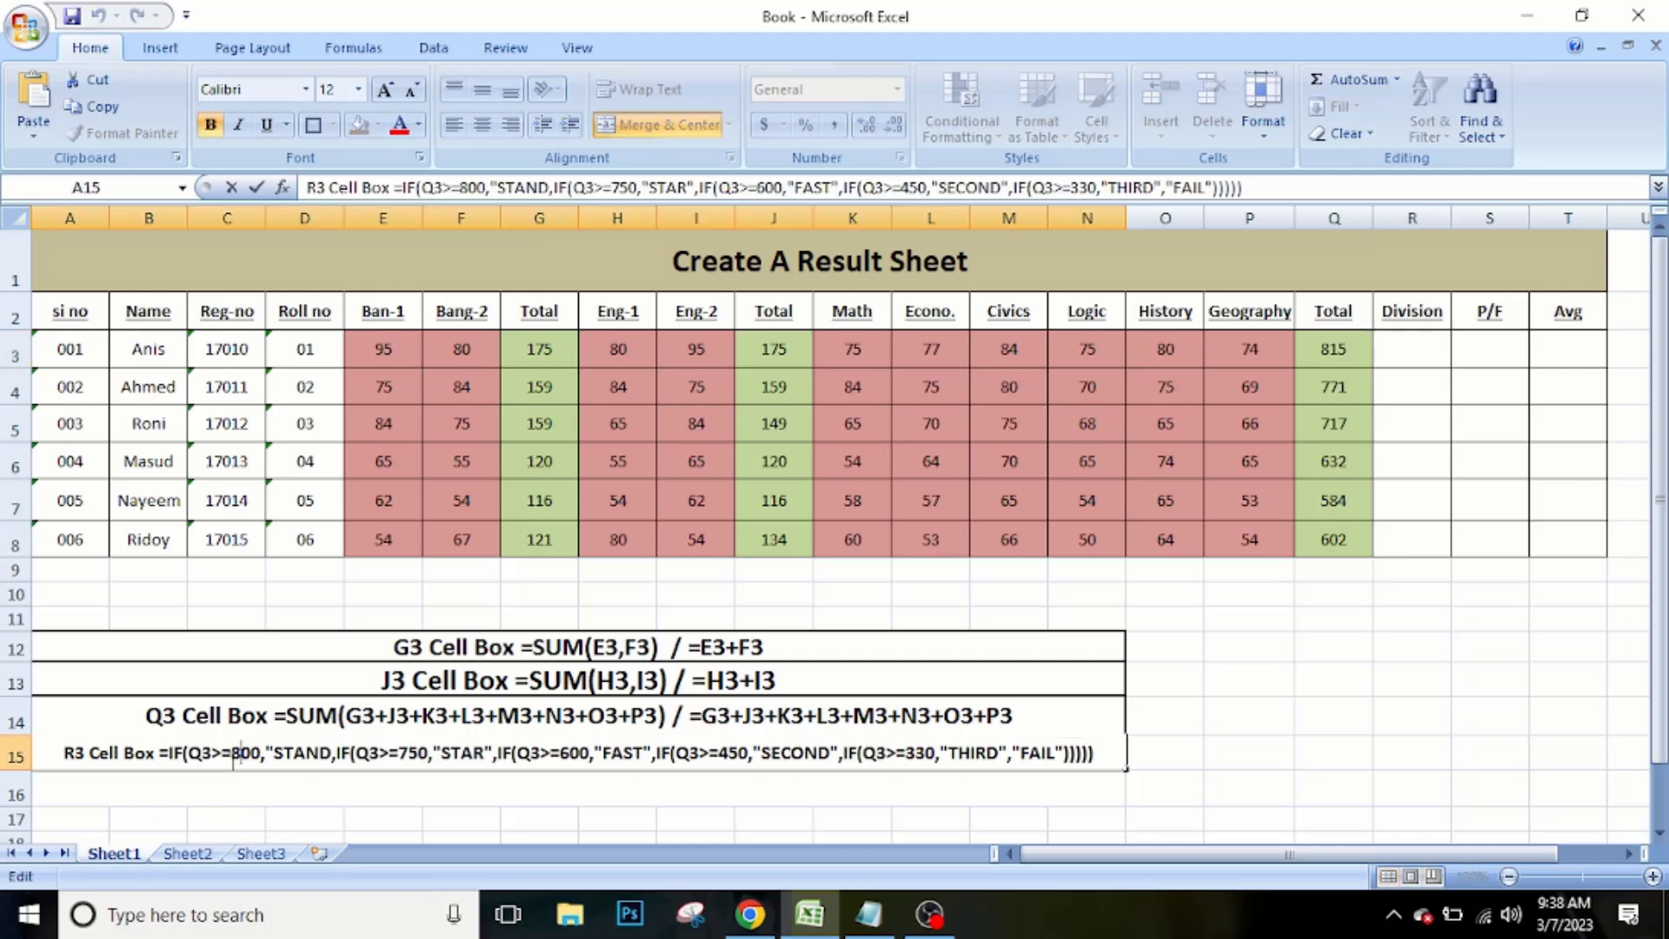
pyautogui.moveTo(233, 754); pyautogui.dragTo(259, 767)
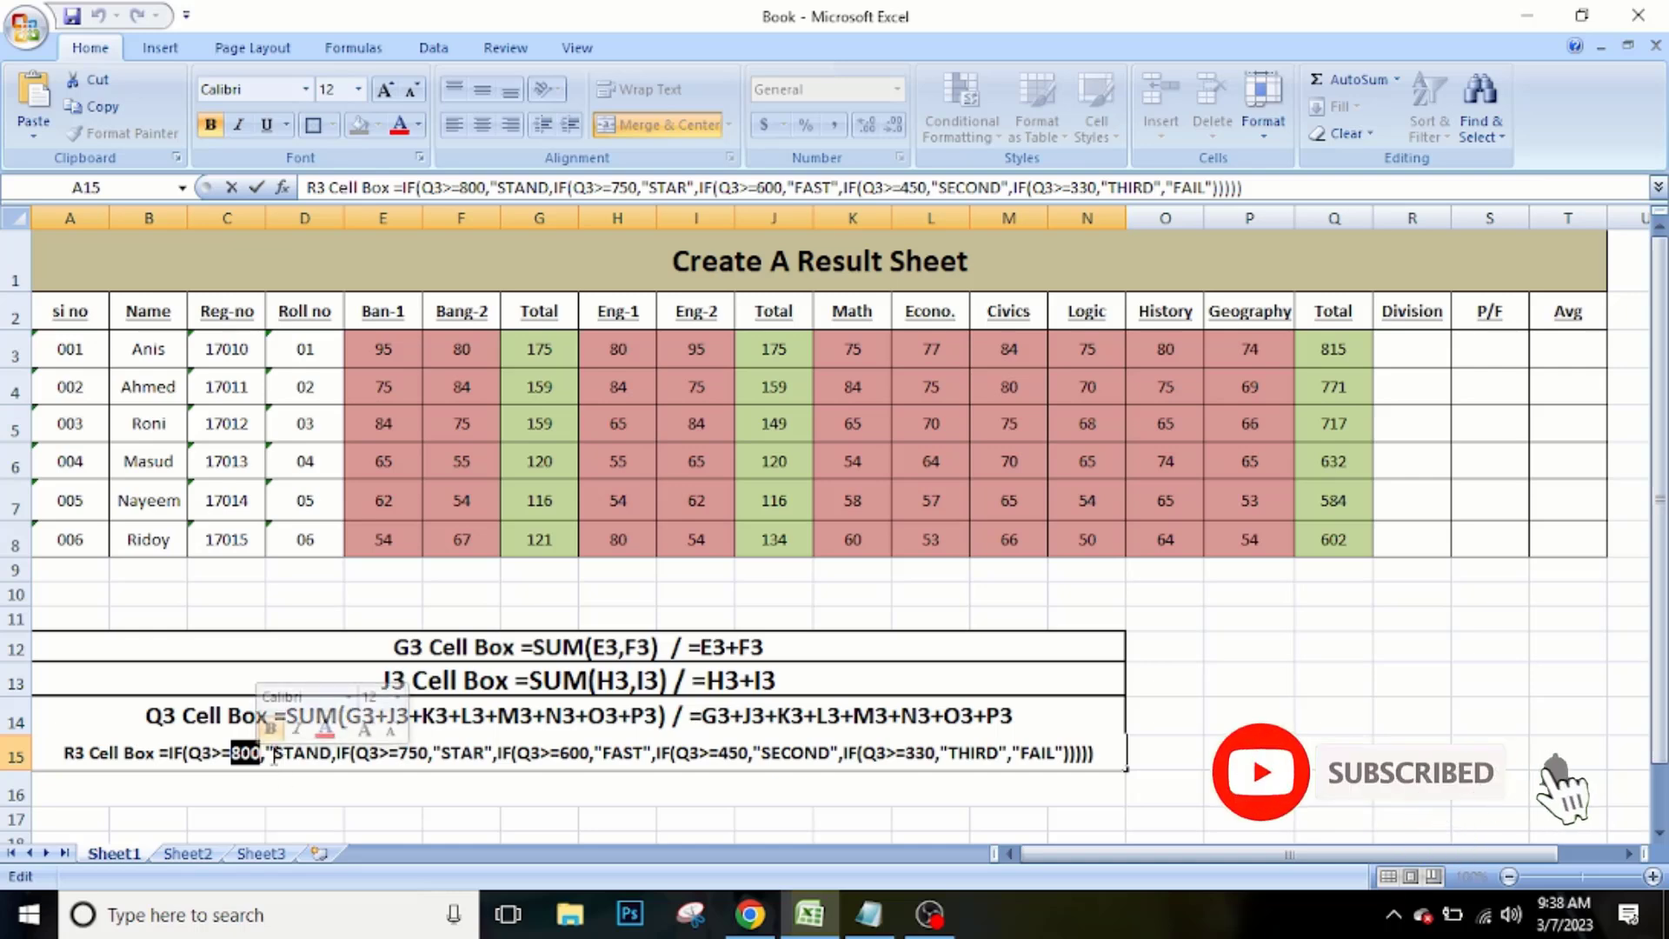
pyautogui.click(274, 758)
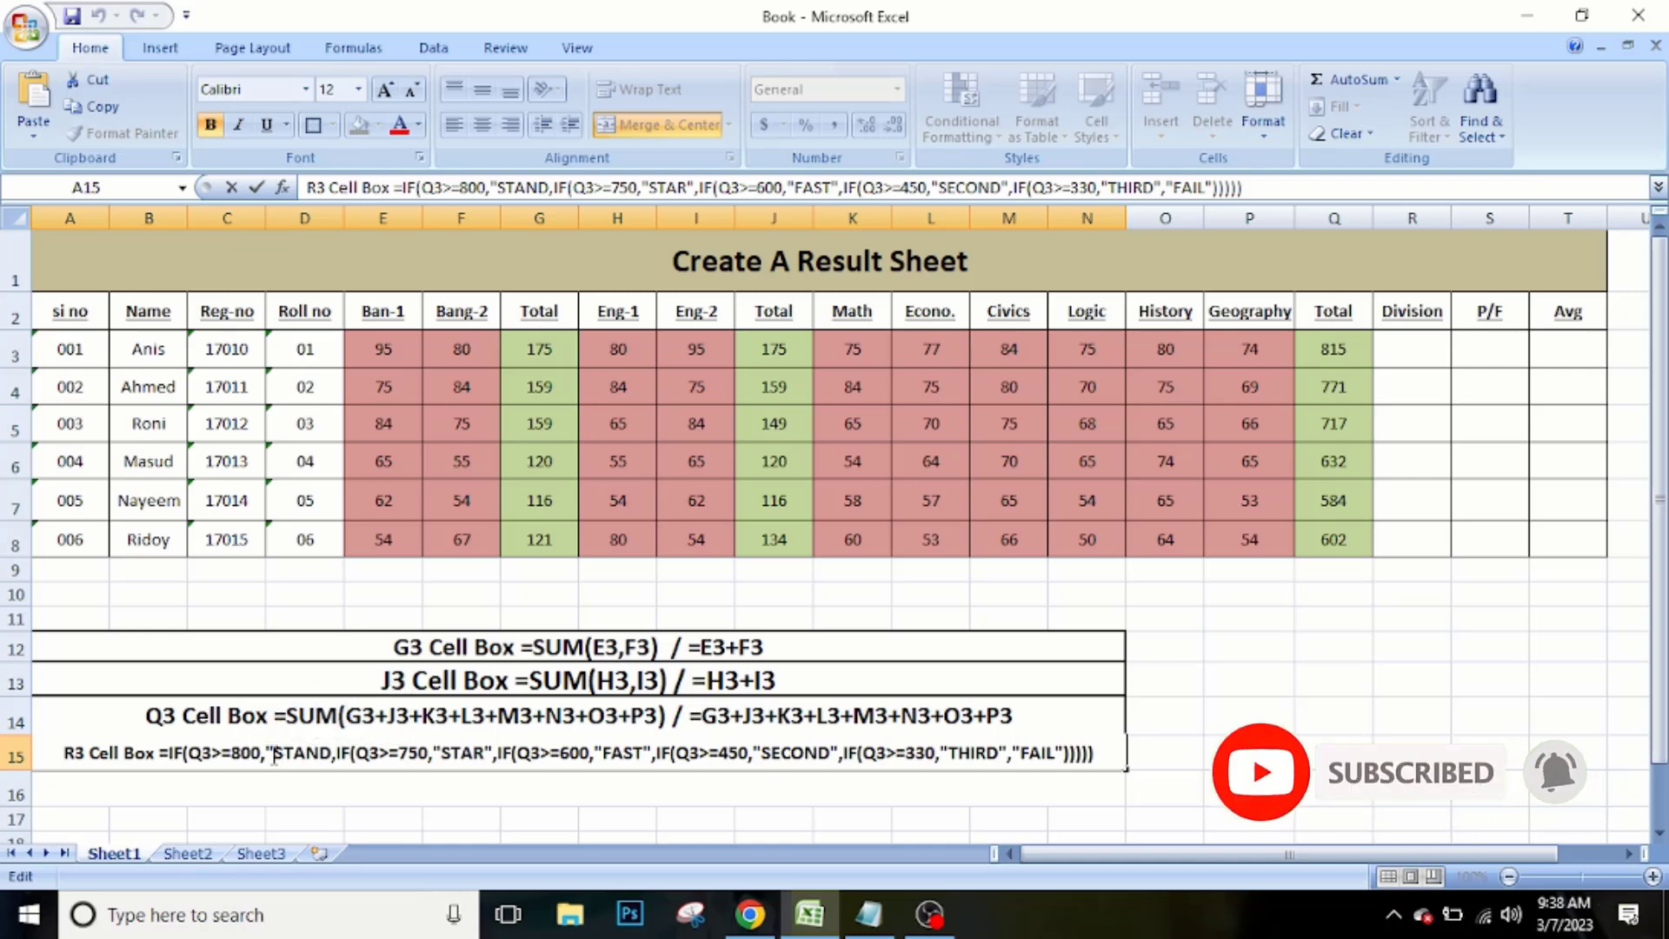
pyautogui.moveTo(275, 756); pyautogui.dragTo(330, 760)
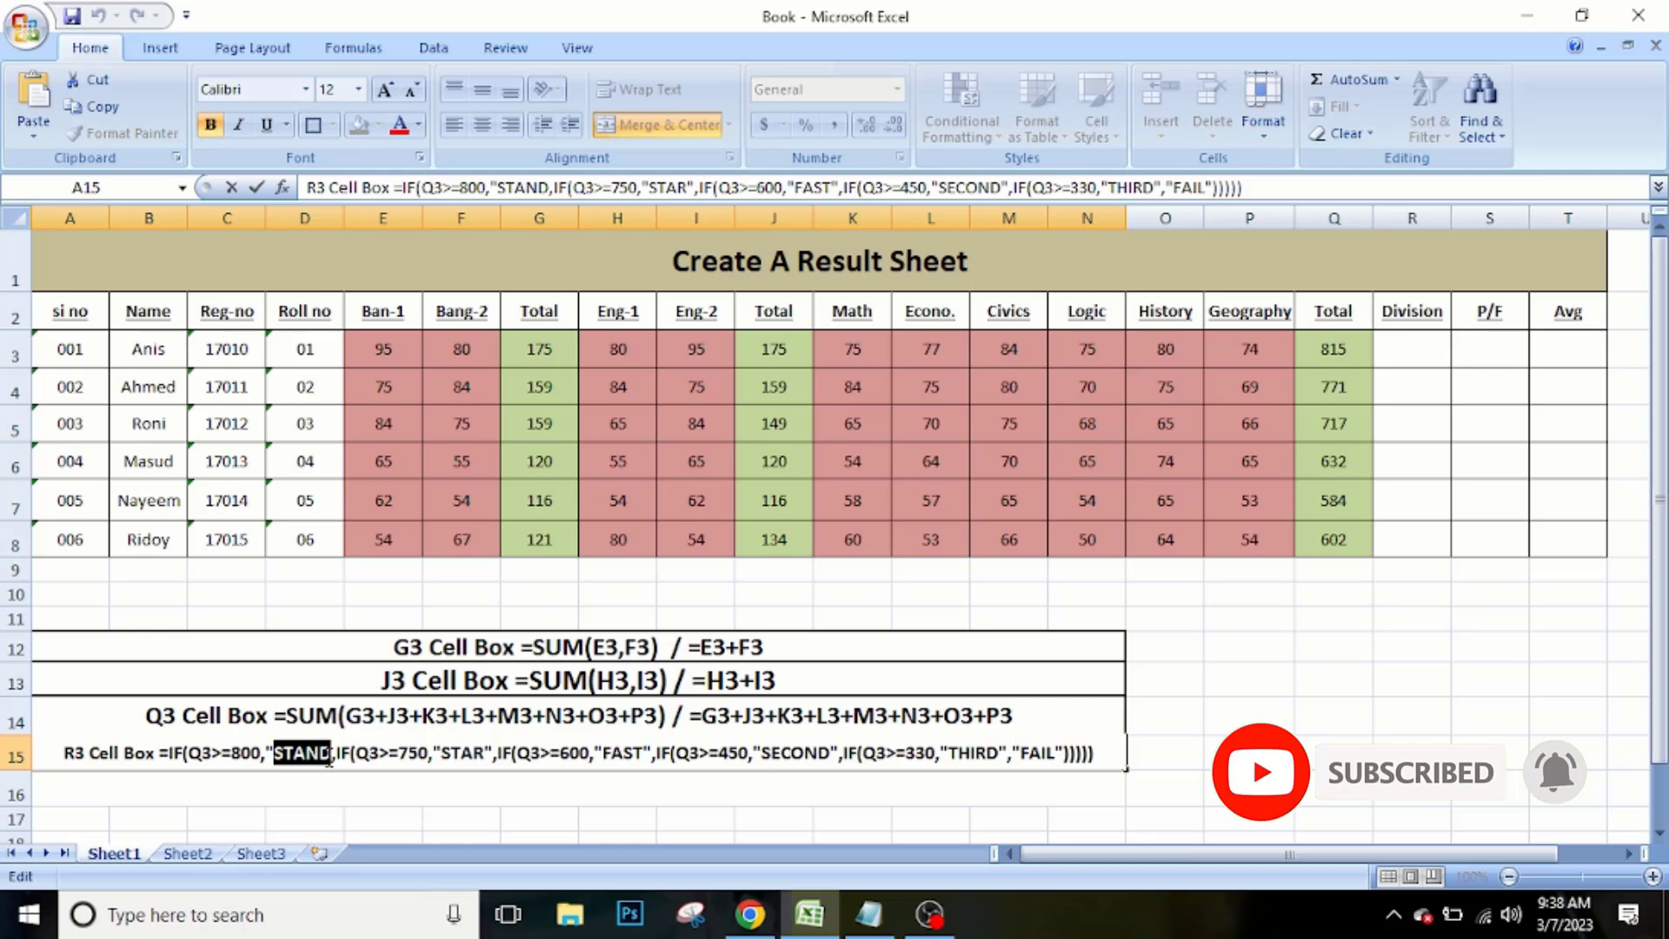
pyautogui.click(402, 755)
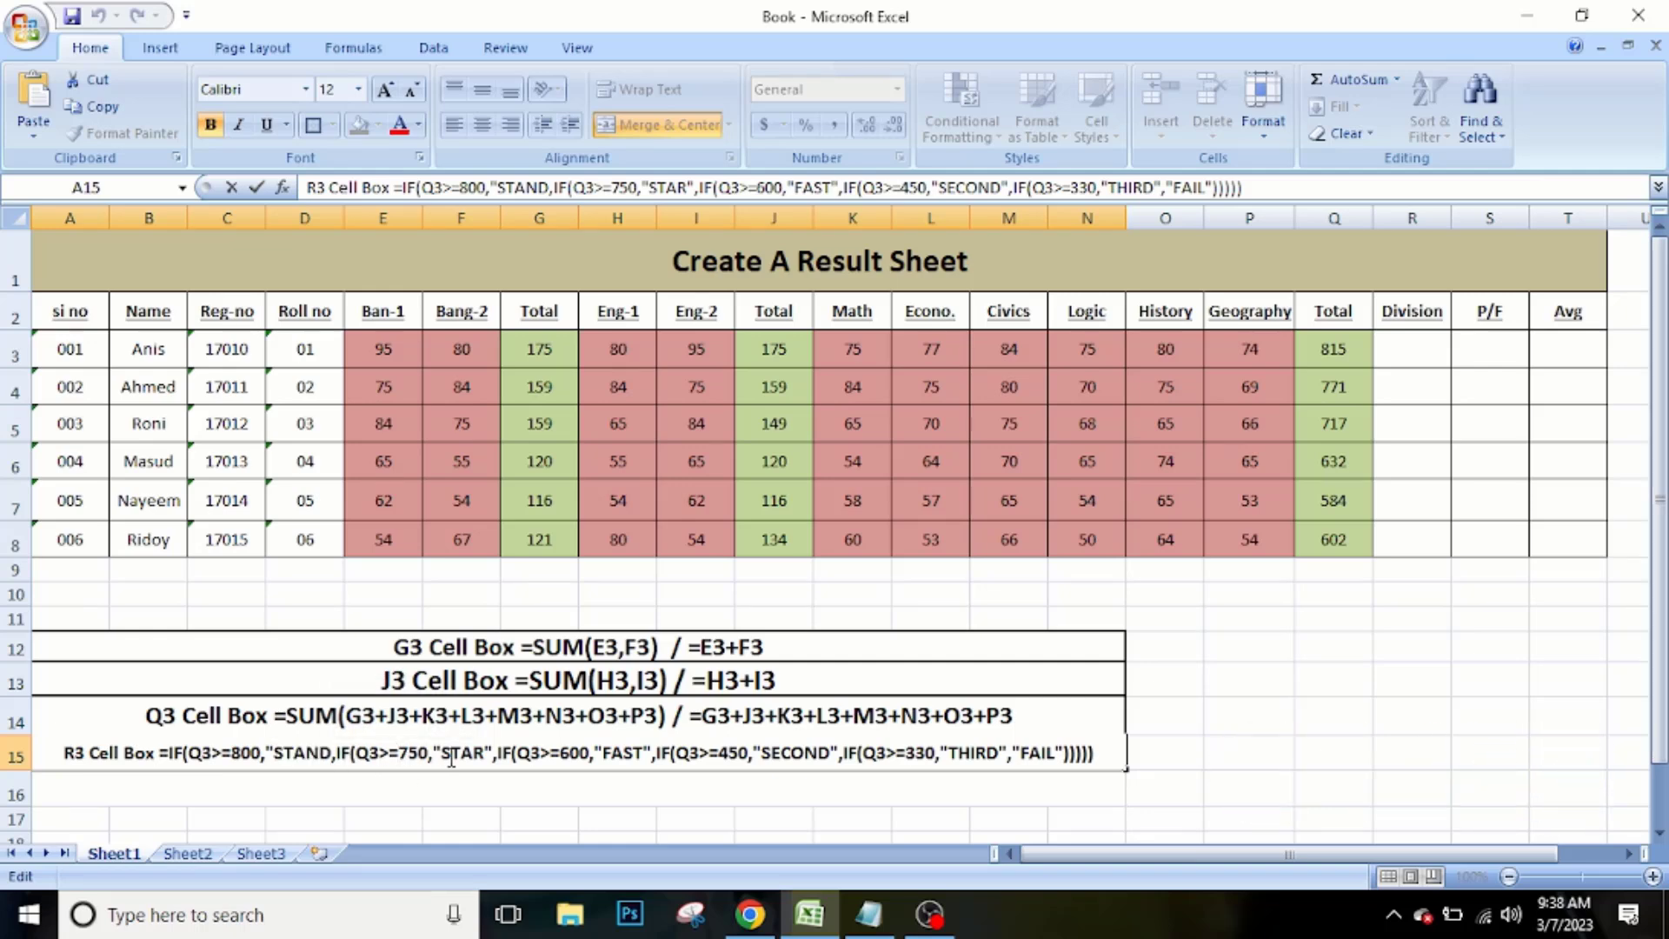
pyautogui.moveTo(443, 758); pyautogui.dragTo(477, 761)
pyautogui.click(580, 761)
pyautogui.click(816, 759)
# Copy the nested IF division formula from the row 15 note and try entering it in Division cell R3.
pyautogui.click(1429, 344)
pyautogui.doubleClick(1428, 343)
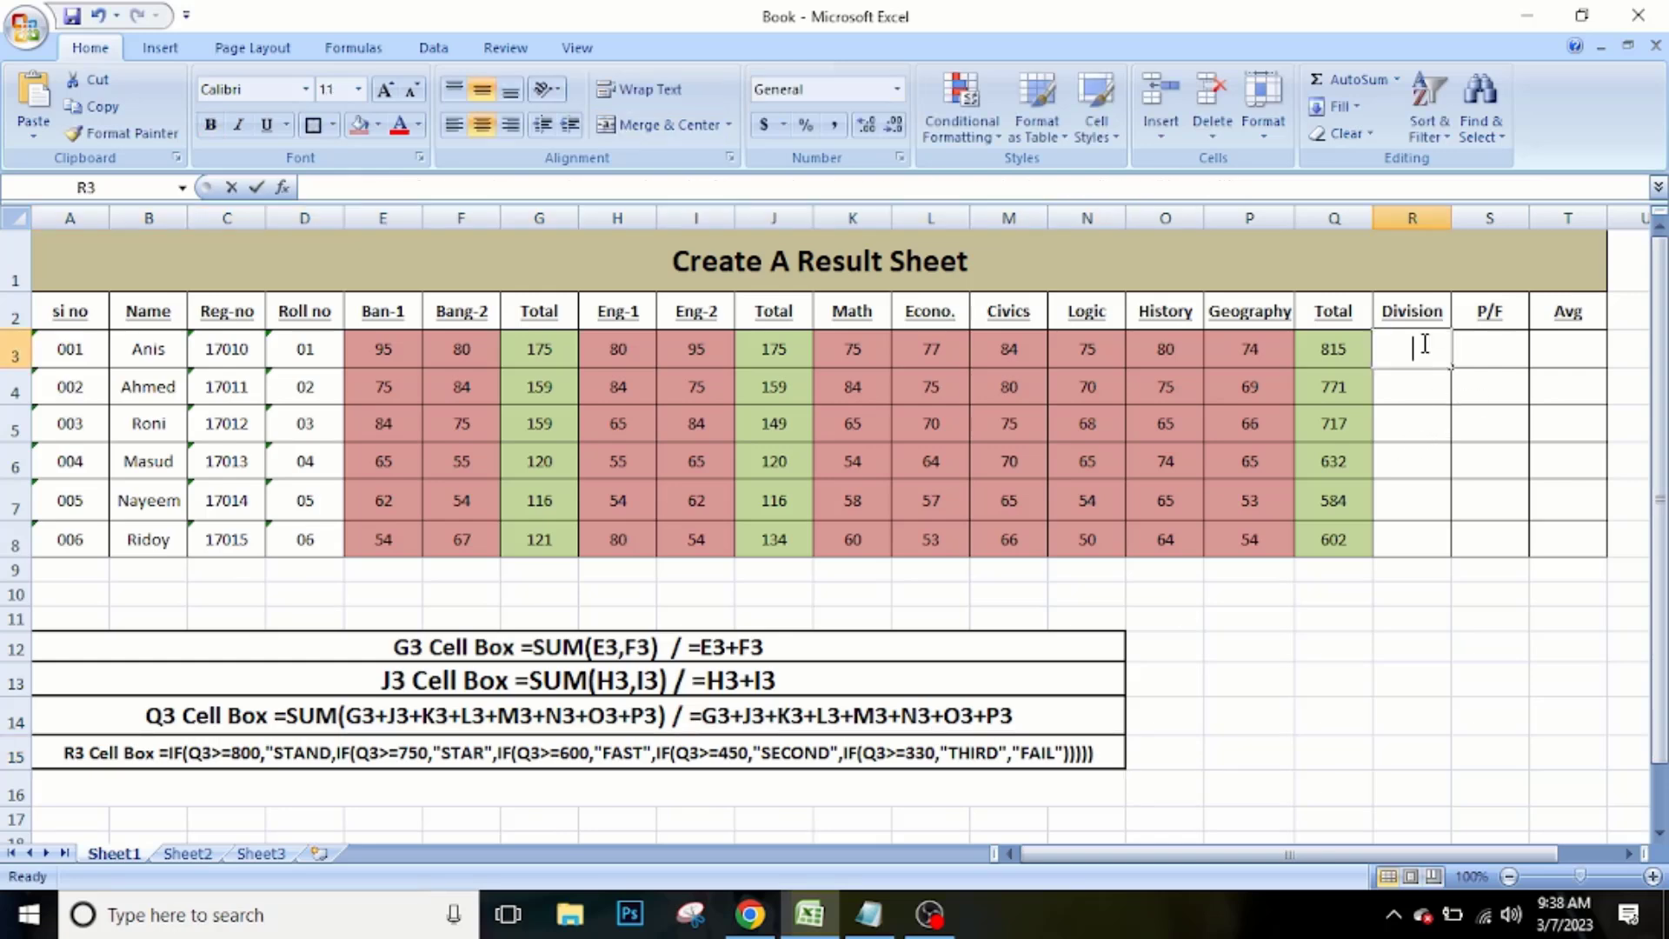
pyautogui.doubleClick(162, 753)
pyautogui.moveTo(163, 753); pyautogui.dragTo(1071, 754)
pyautogui.rightClick(1069, 754)
pyautogui.click(1147, 653)
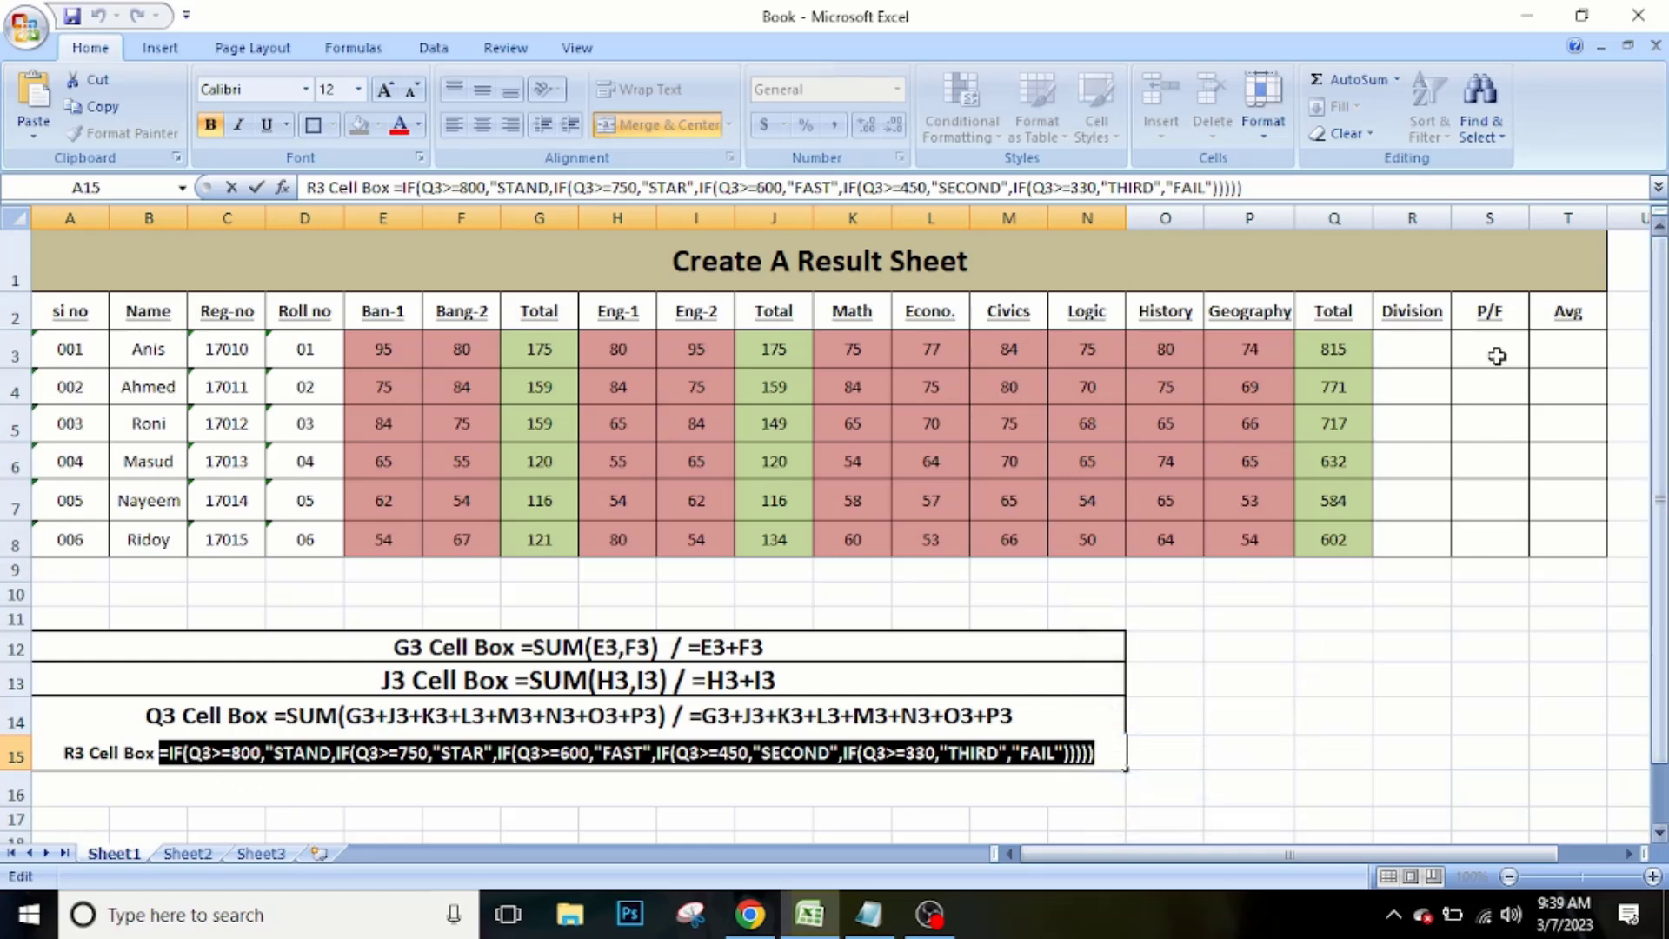
pyautogui.click(1426, 347)
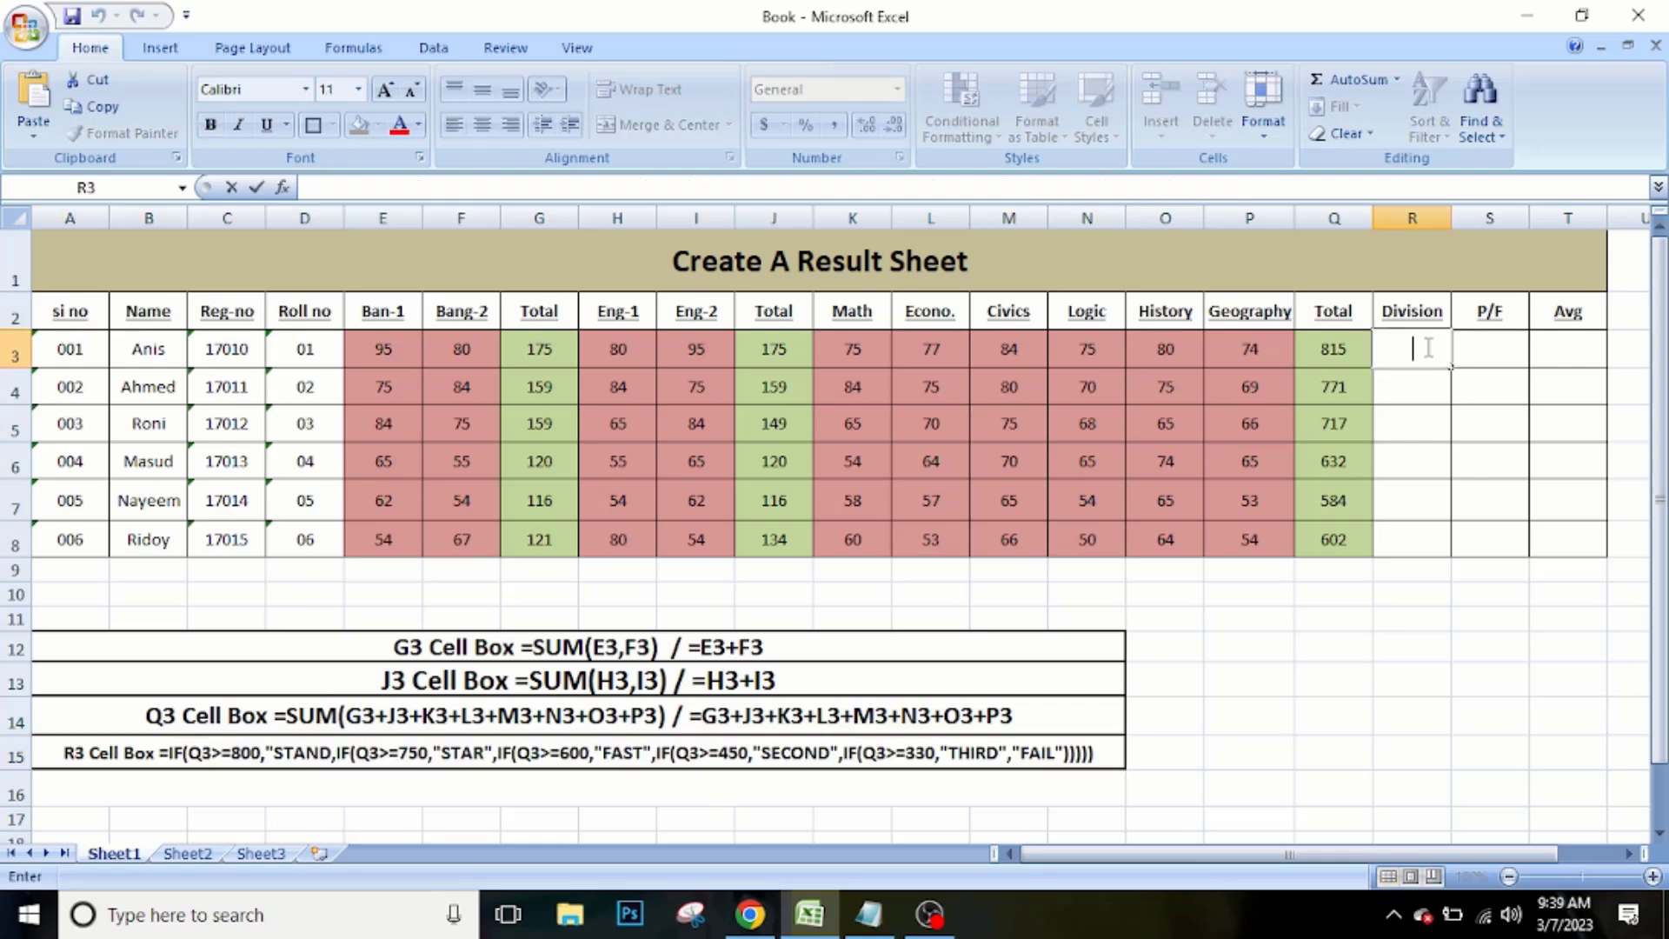
pyautogui.hotkey('ctrl', 'v')
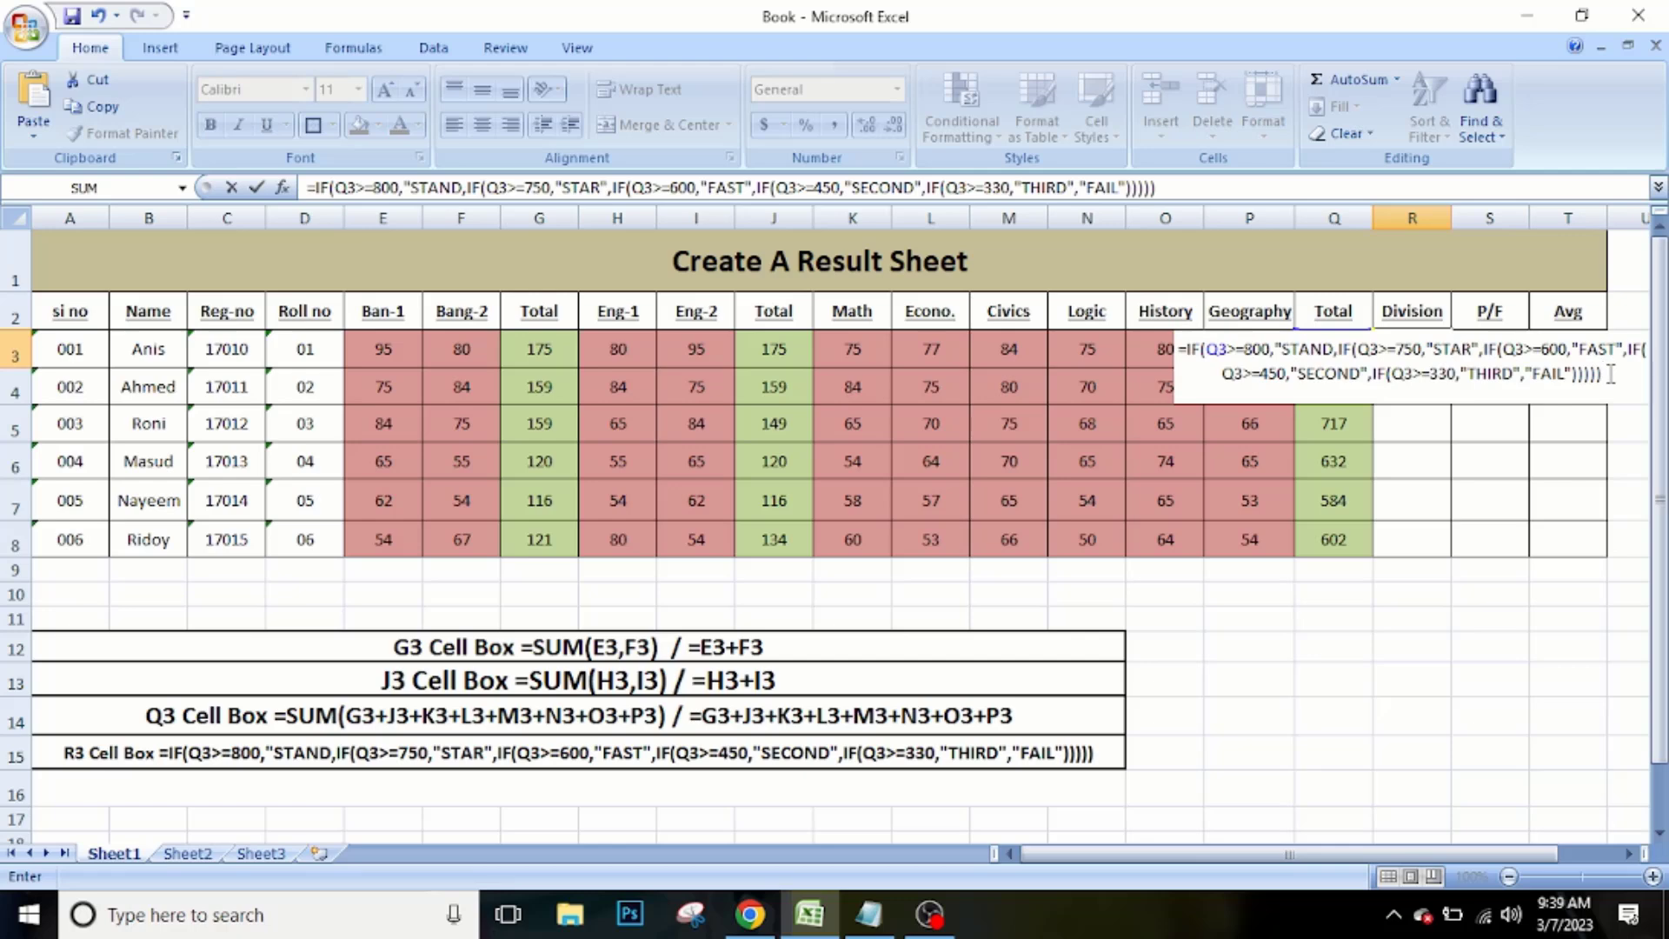
pyautogui.press('Return')
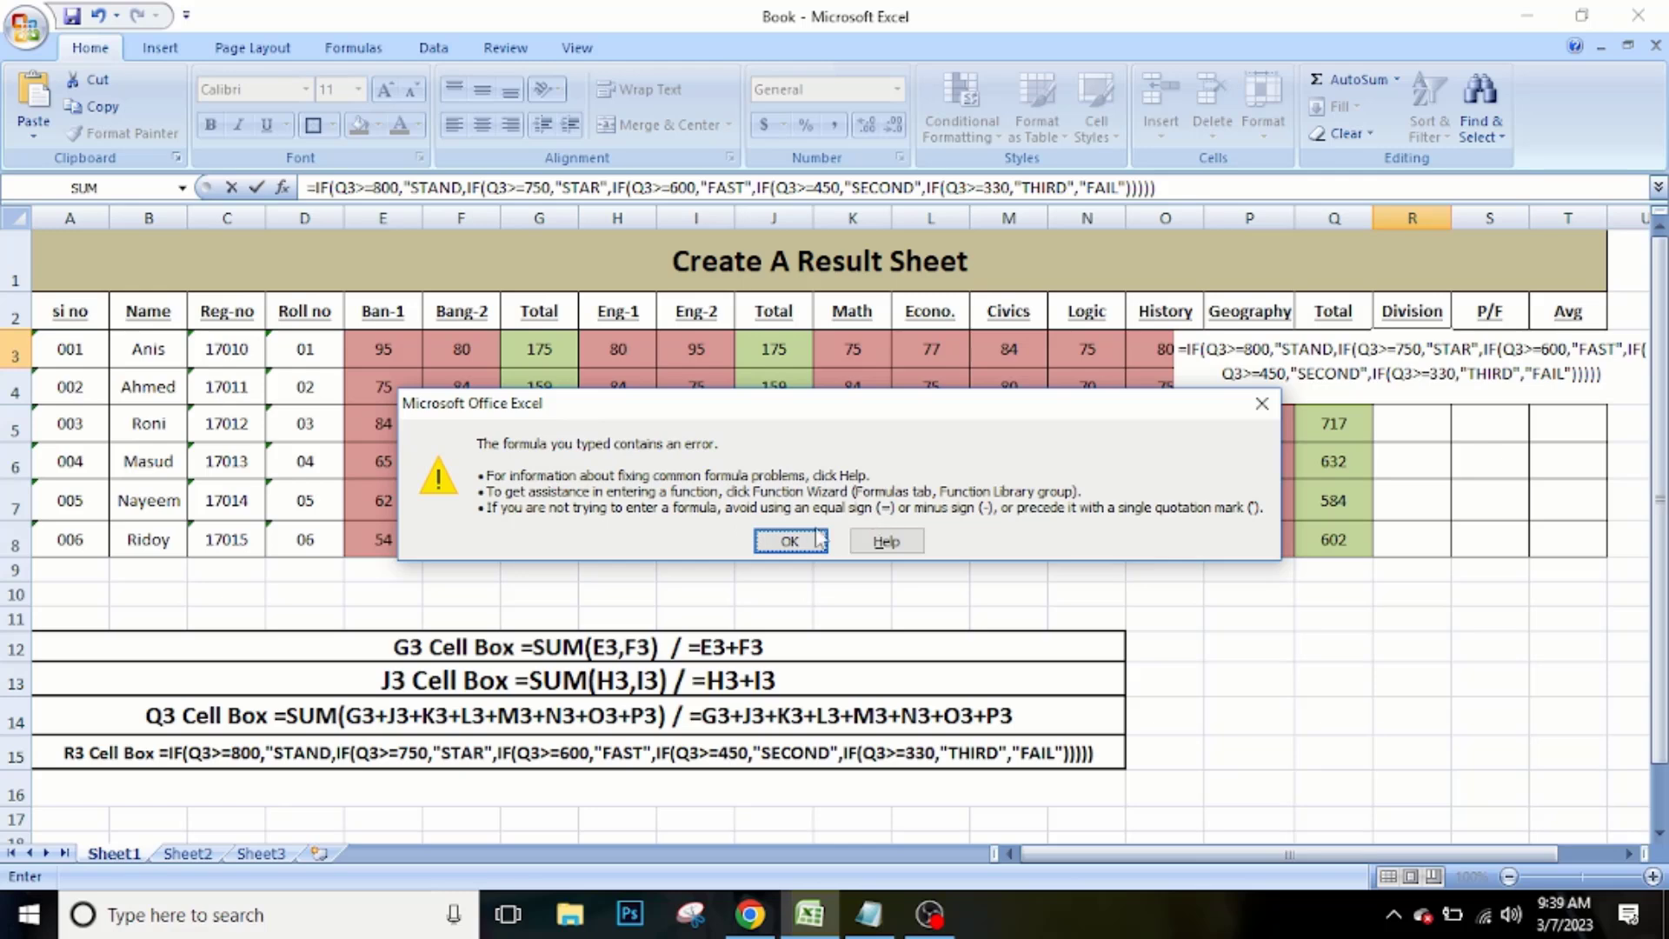
# Add the missing closing quotation mark after STAND in the R3 formula and enter the corrected division formula.
pyautogui.click(790, 541)
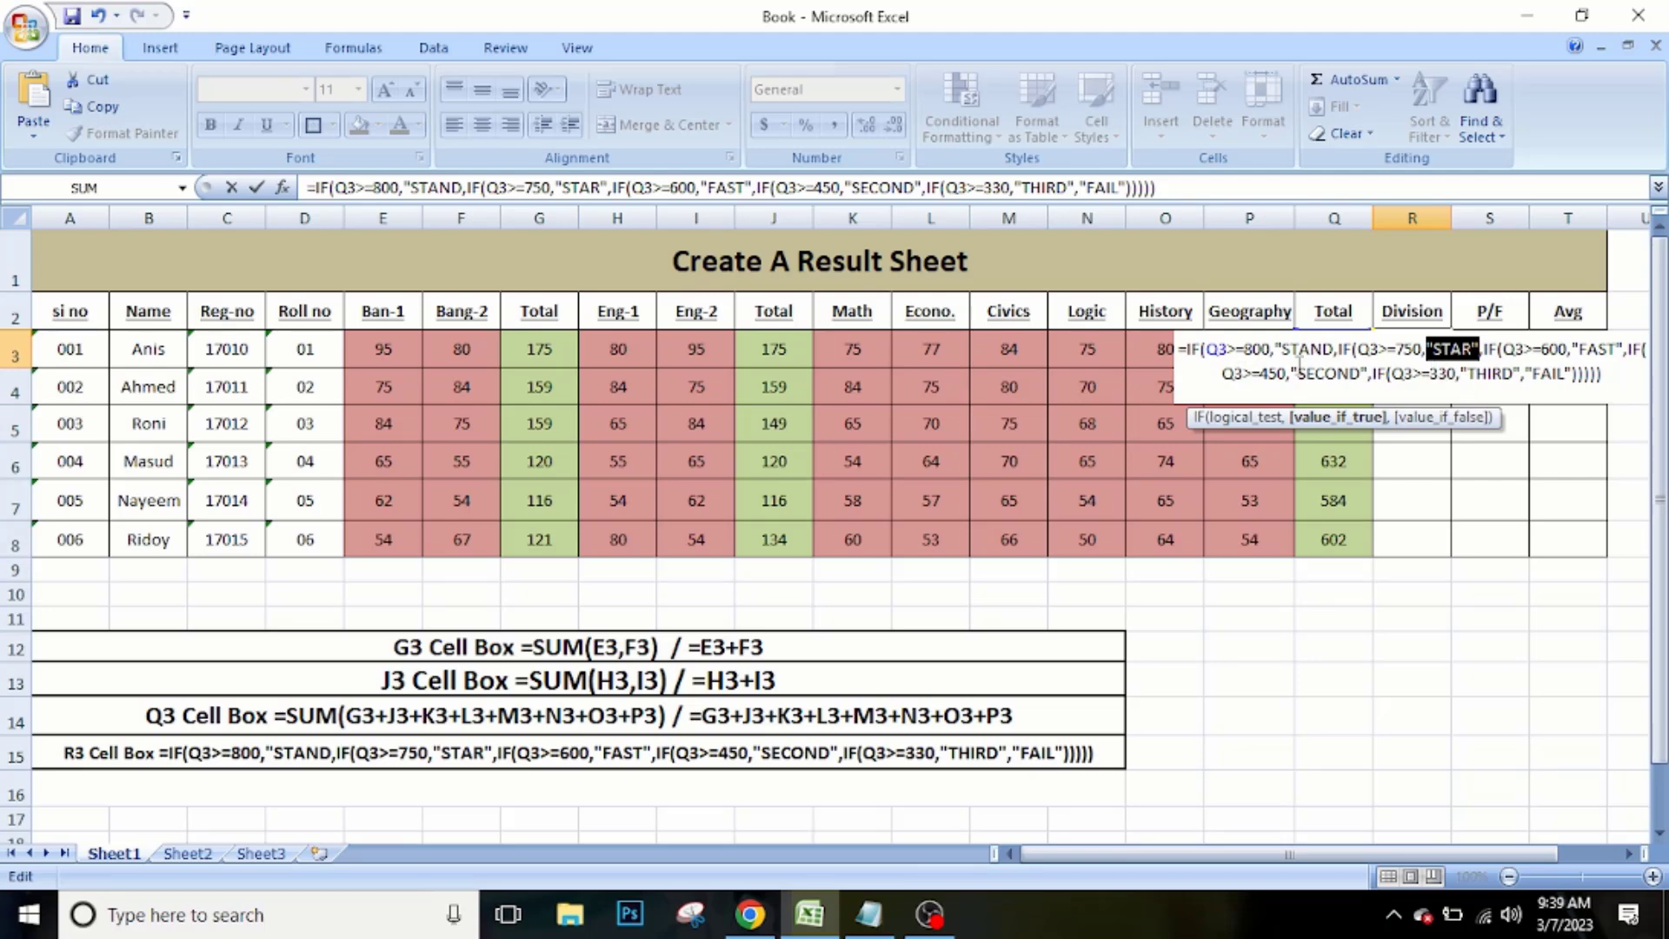
pyautogui.click(1334, 347)
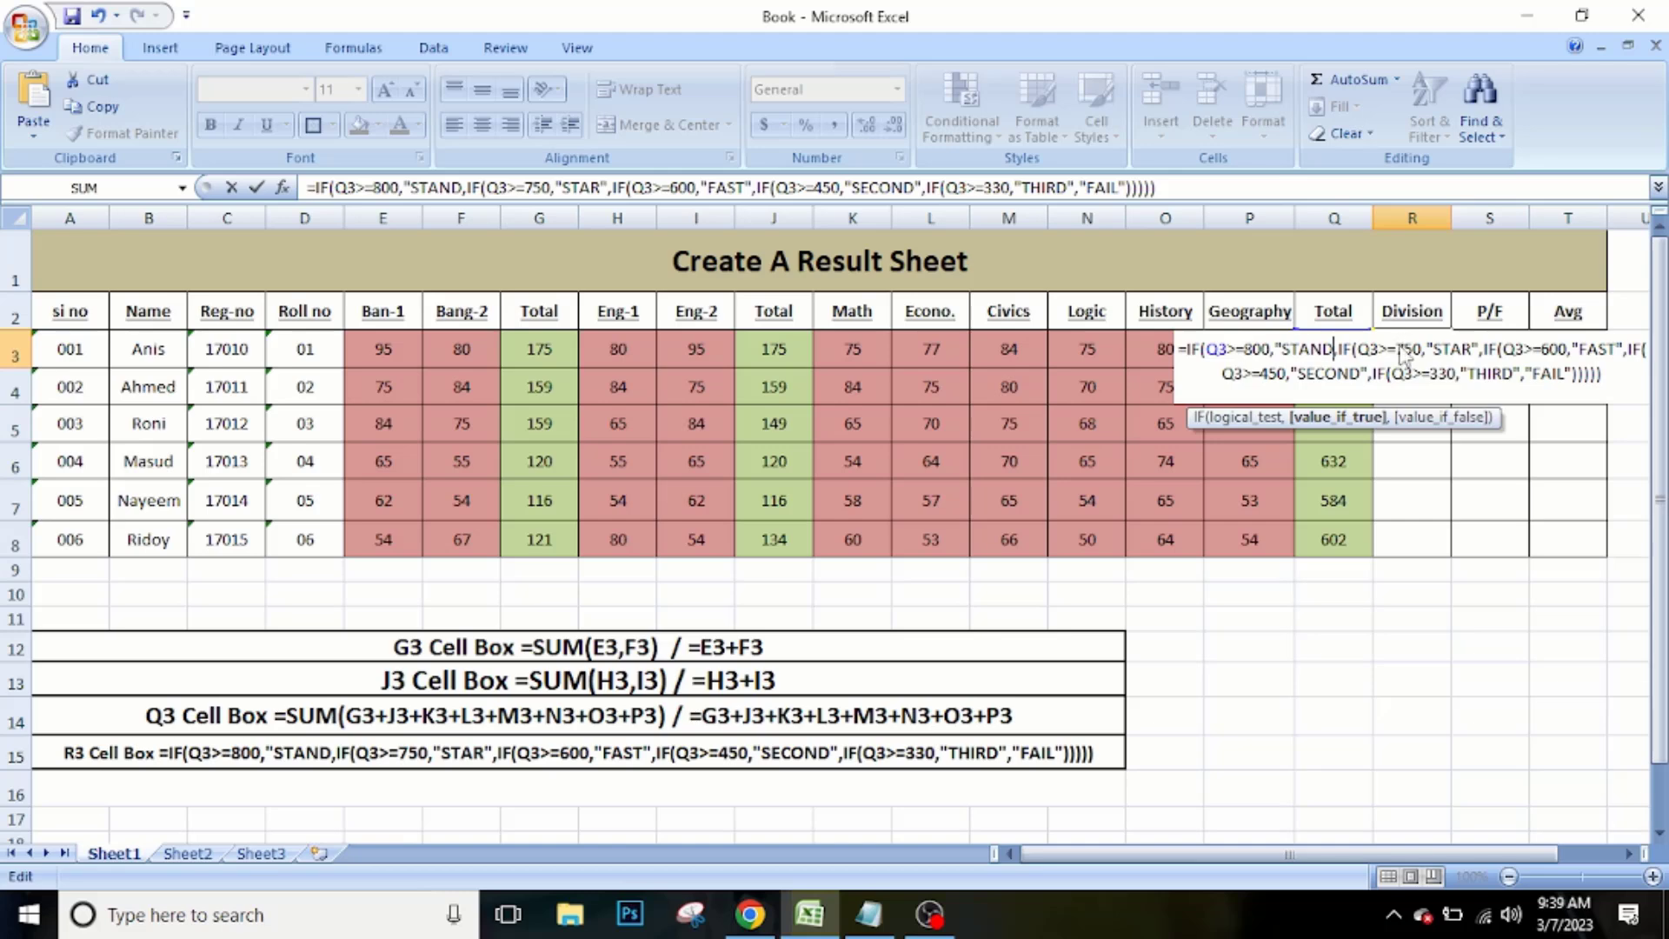
pyautogui.write('"')
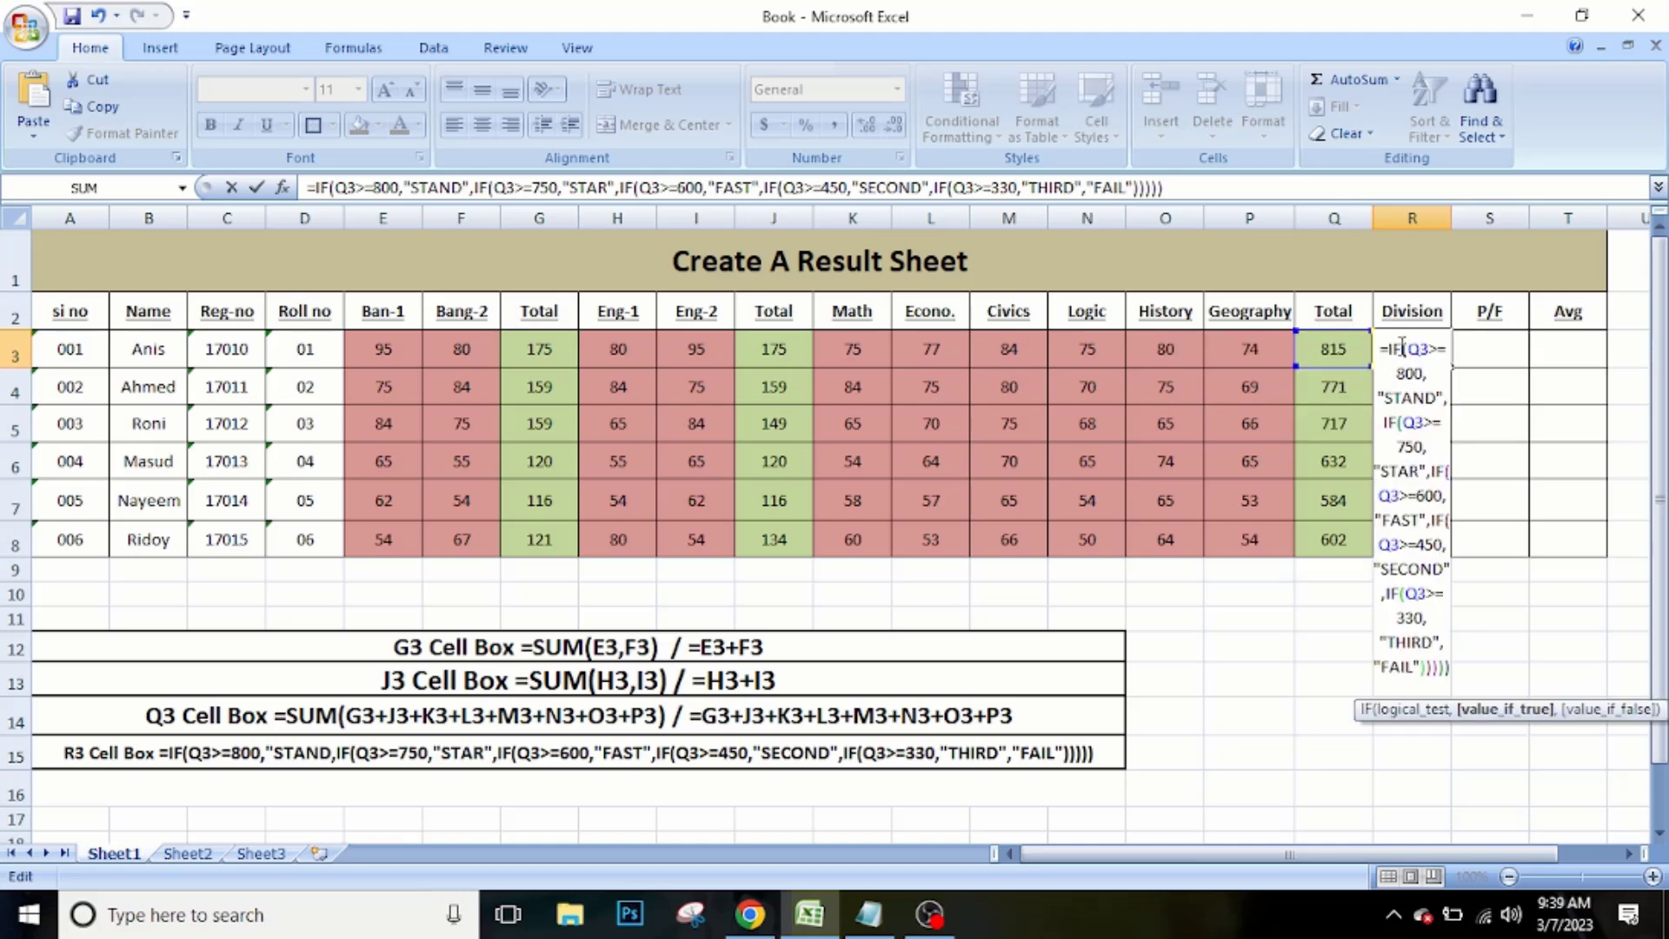
pyautogui.click(1178, 188)
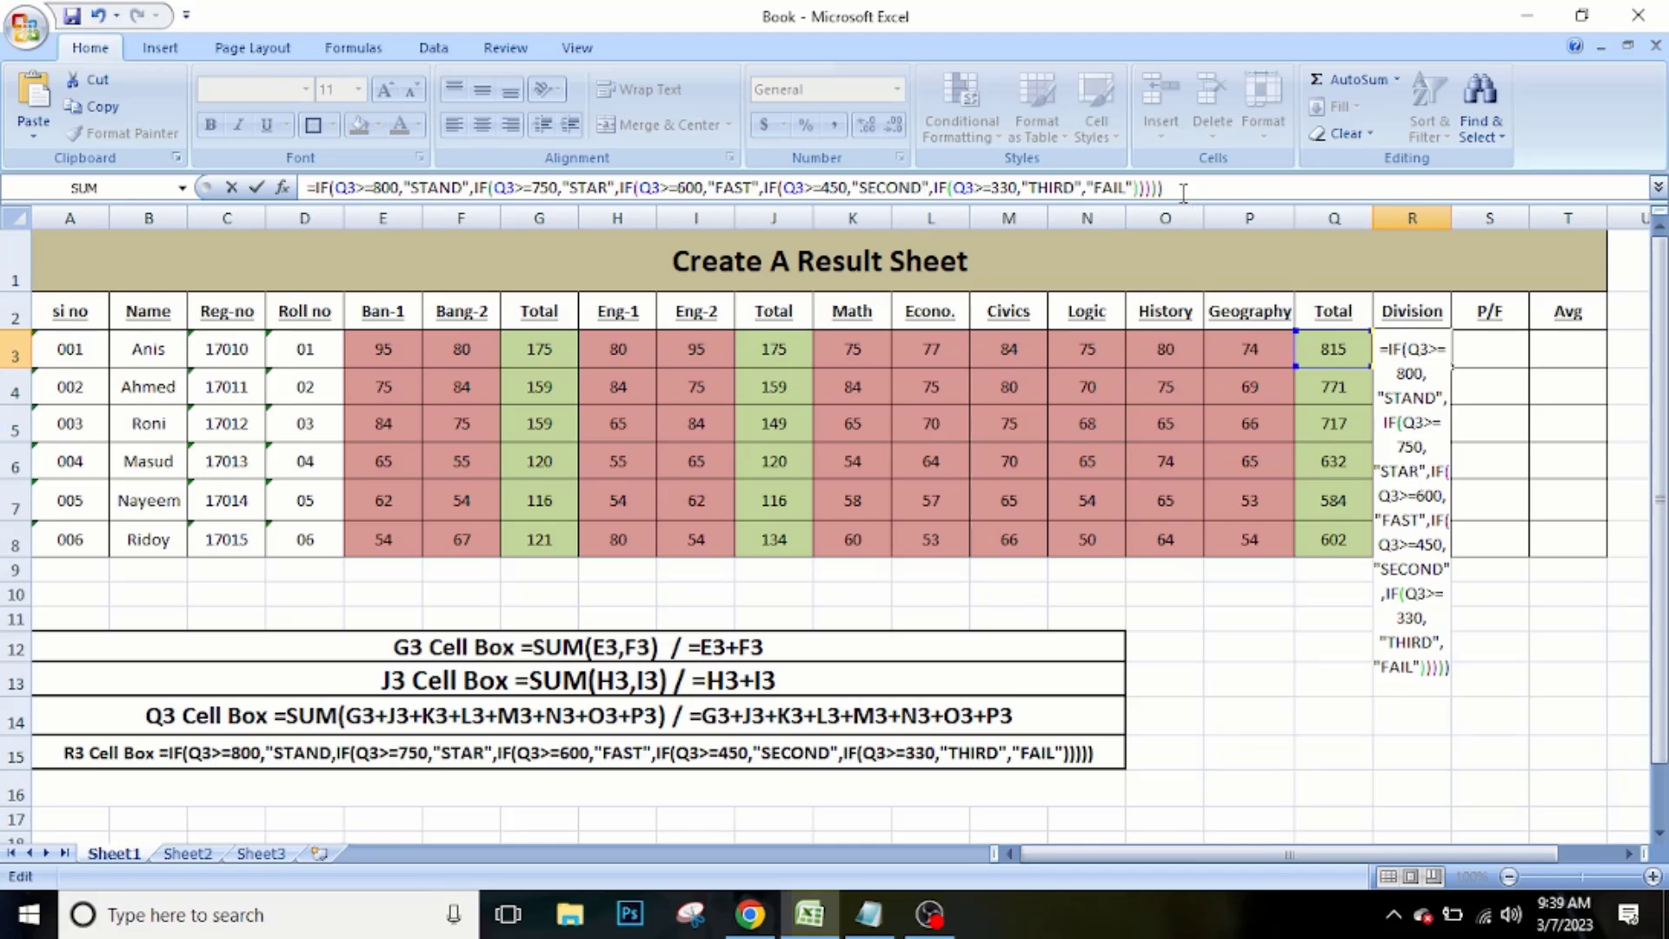
pyautogui.press('Return')
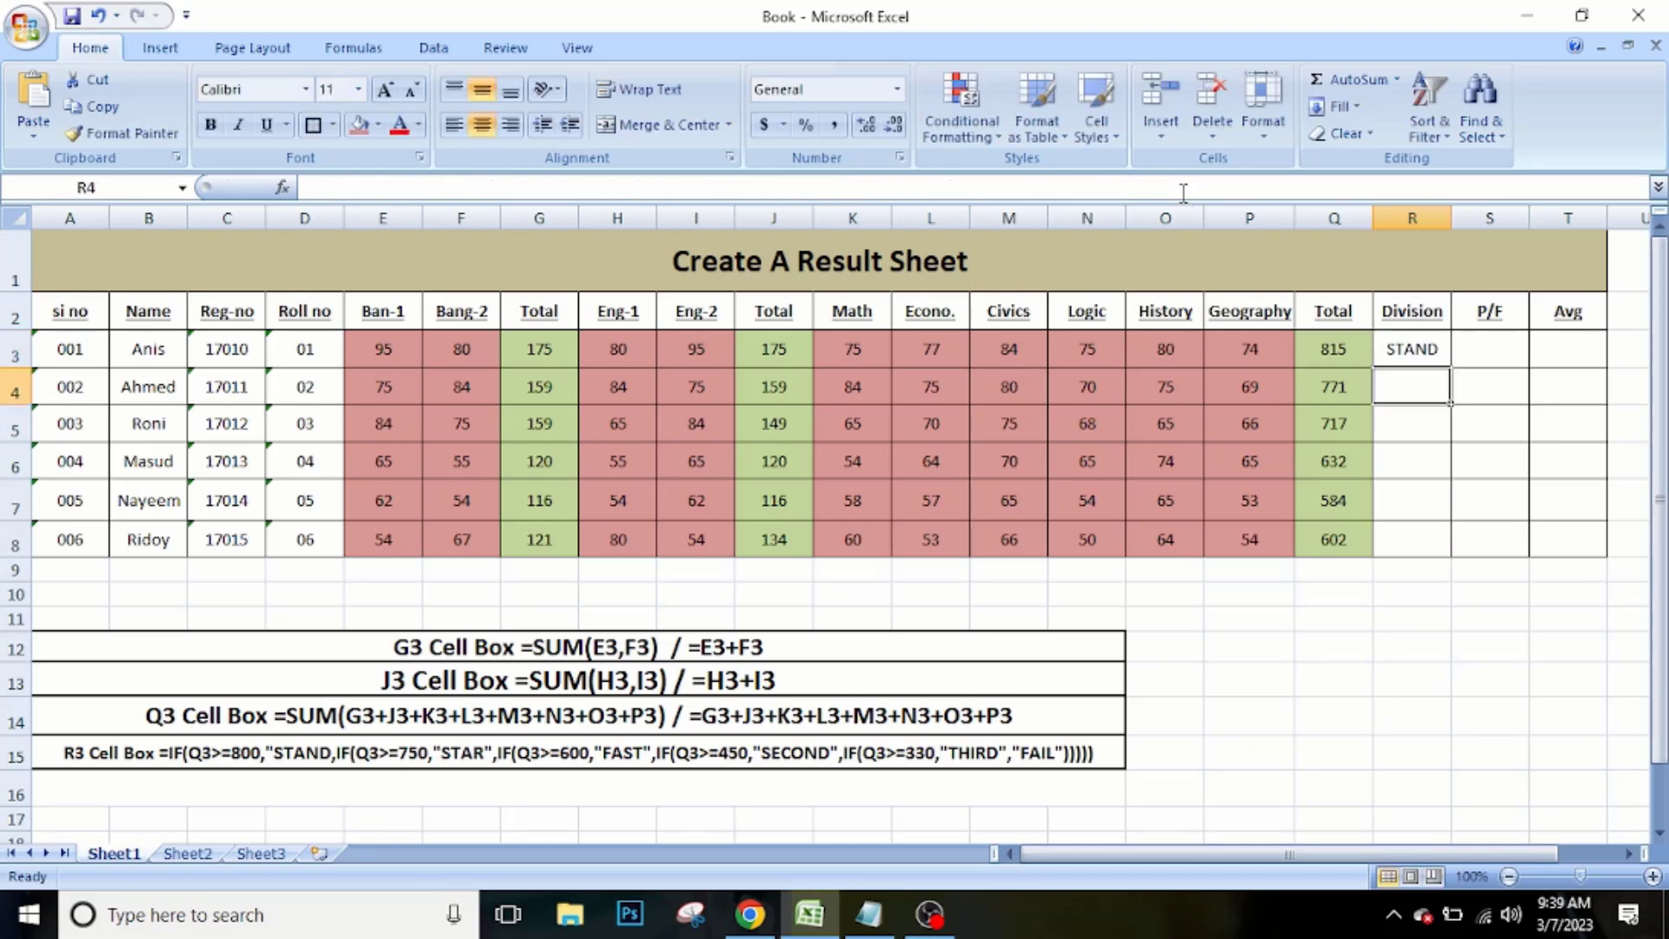
# Review the first student's division in R3 and the overall total formula in Q3 that it depends on.
pyautogui.click(1396, 355)
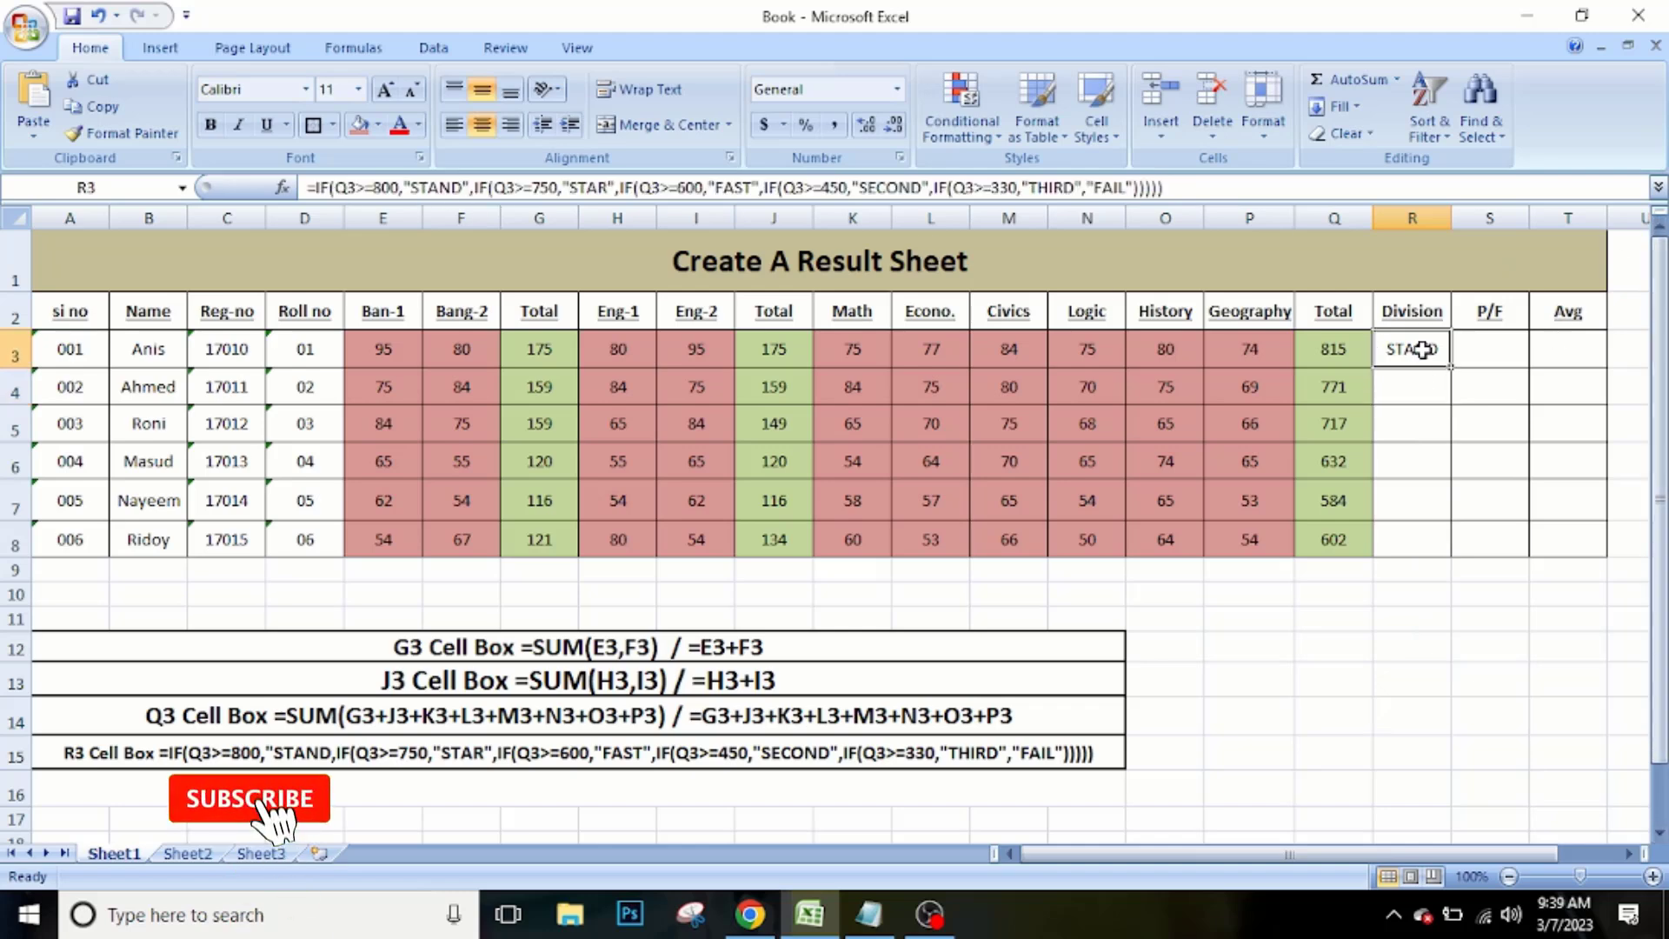
pyautogui.click(1339, 356)
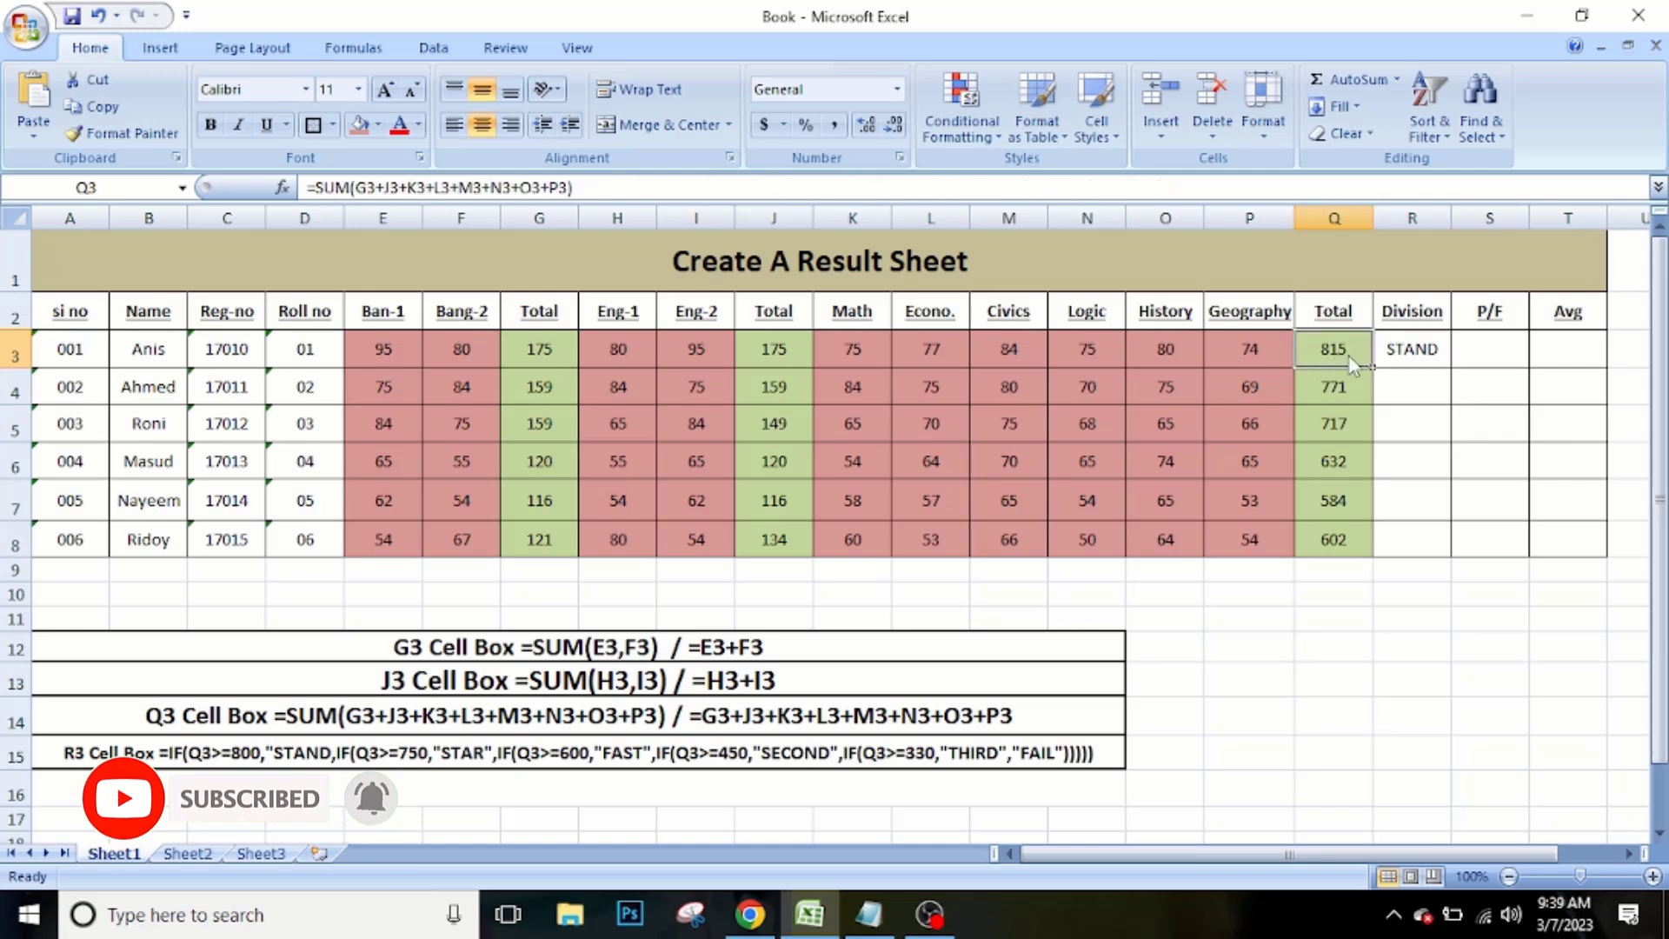
pyautogui.doubleClick(1351, 354)
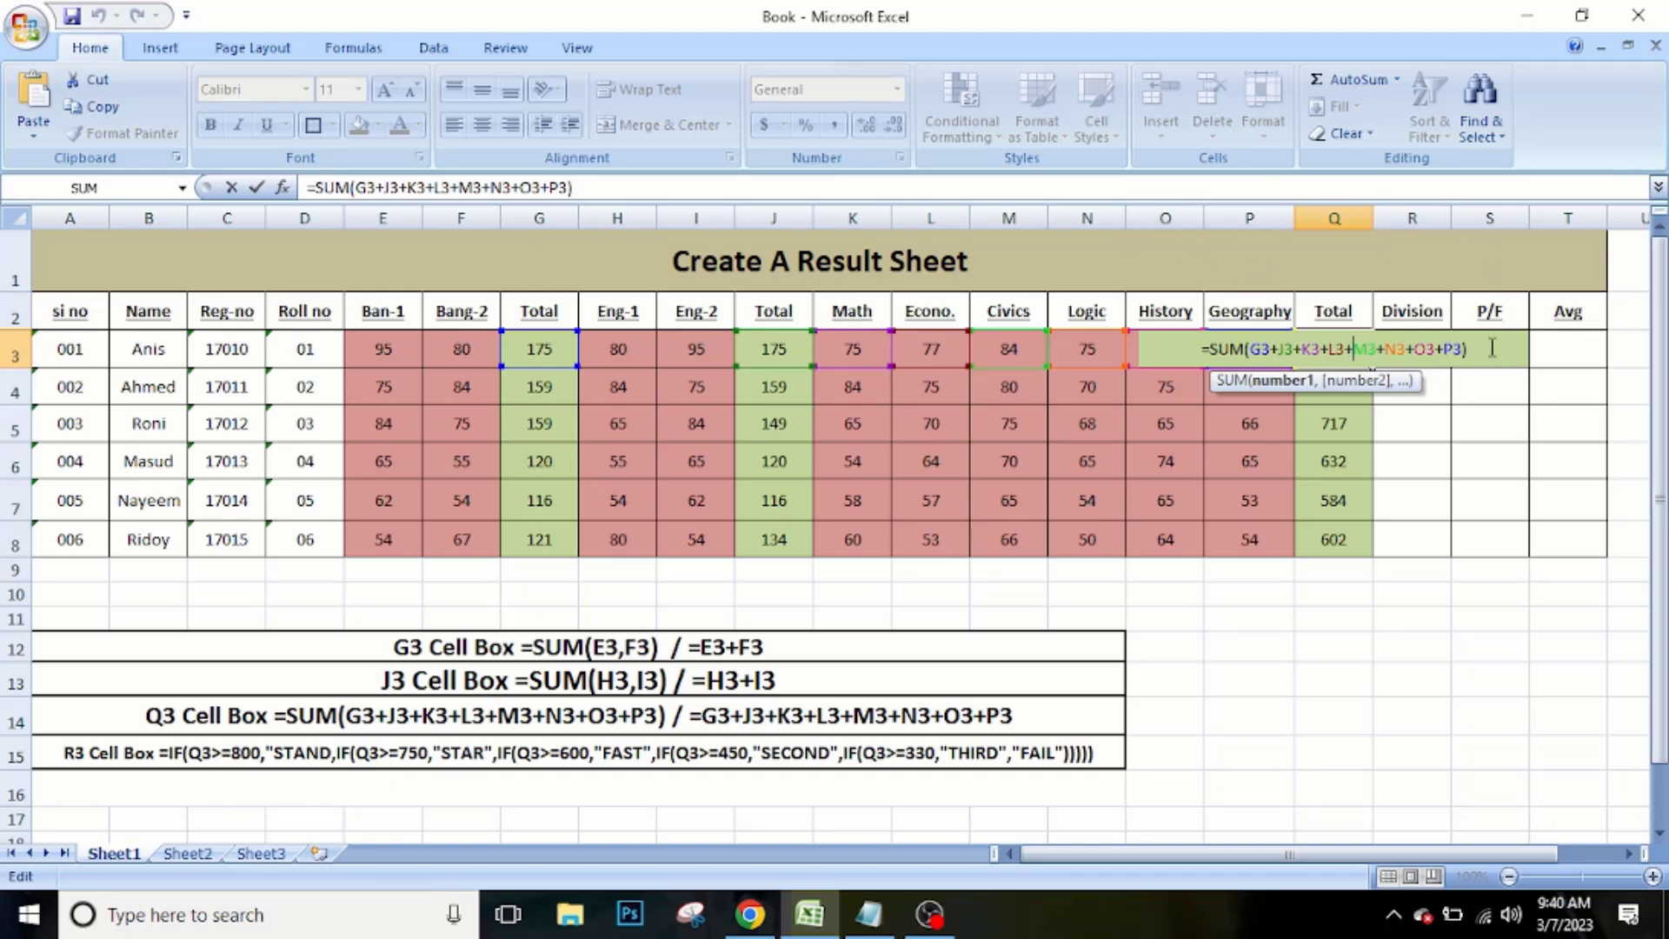
pyautogui.click(1415, 313)
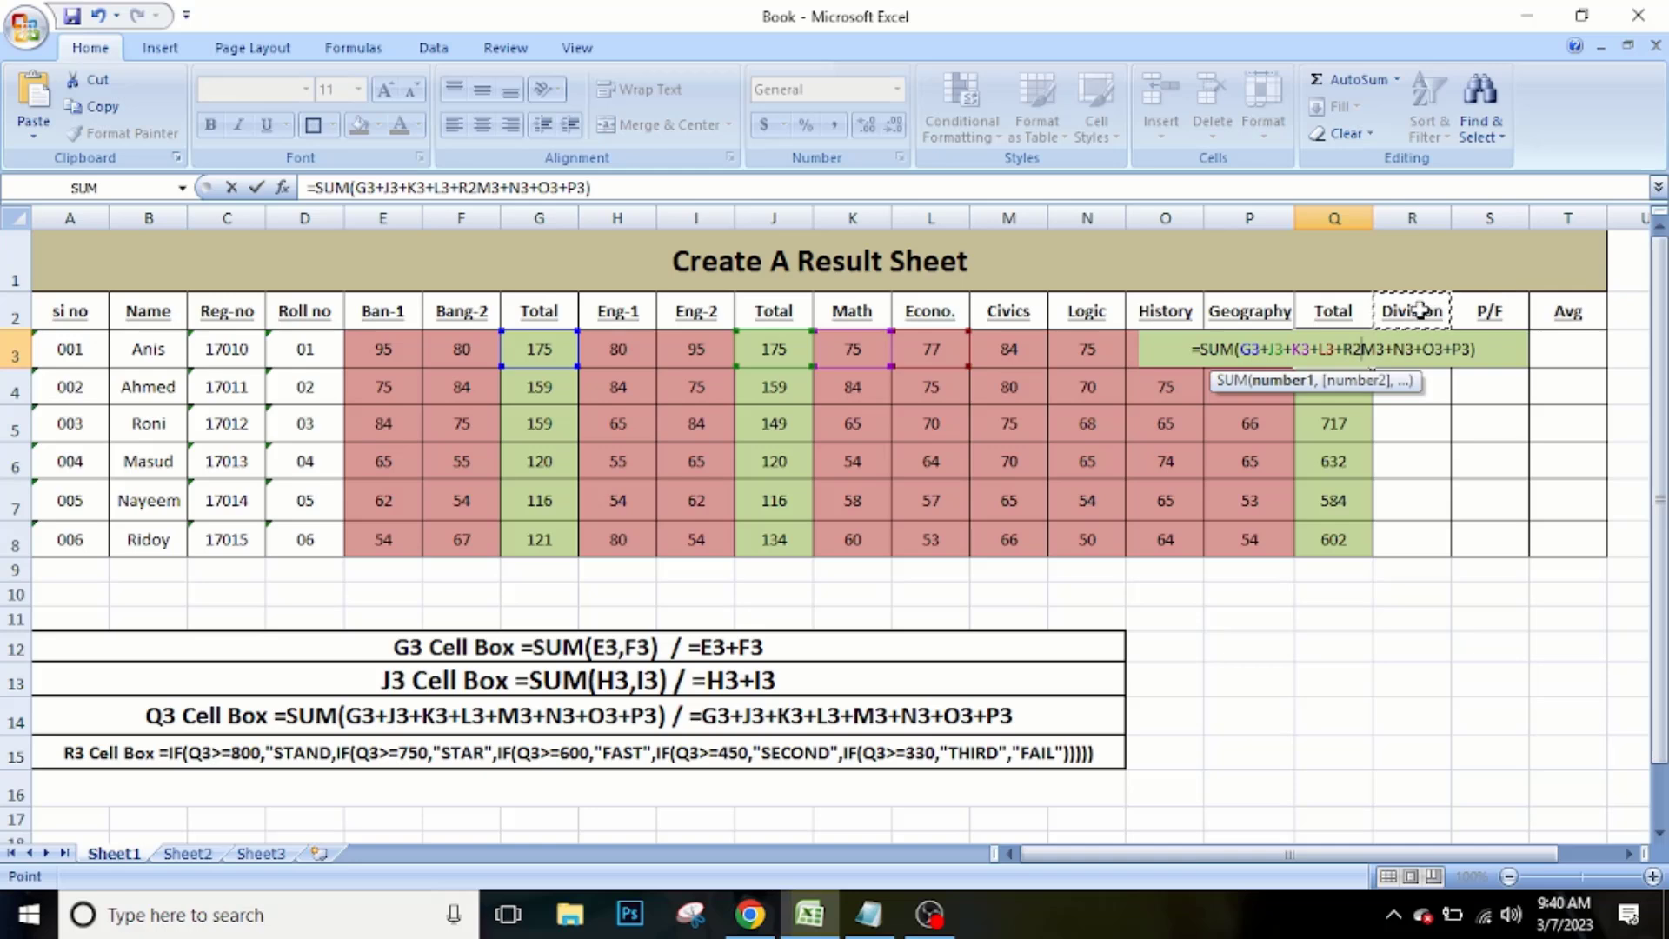
pyautogui.click(1413, 412)
pyautogui.press('BackSpace')
pyautogui.press('BackSpace')
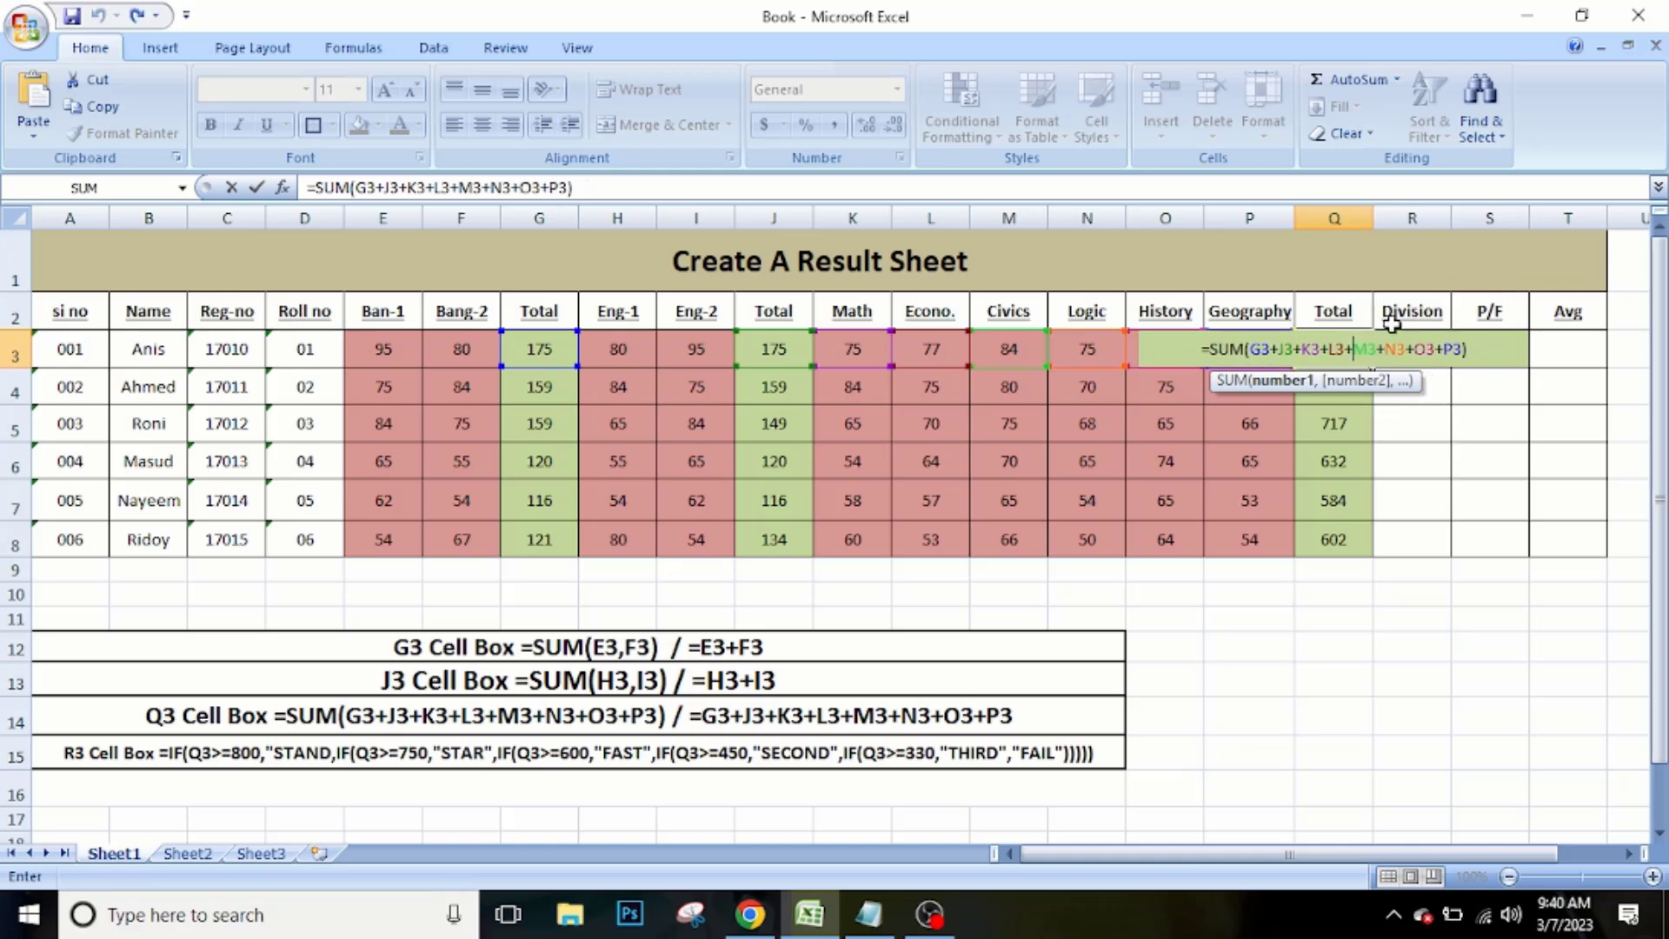
pyautogui.click(1475, 336)
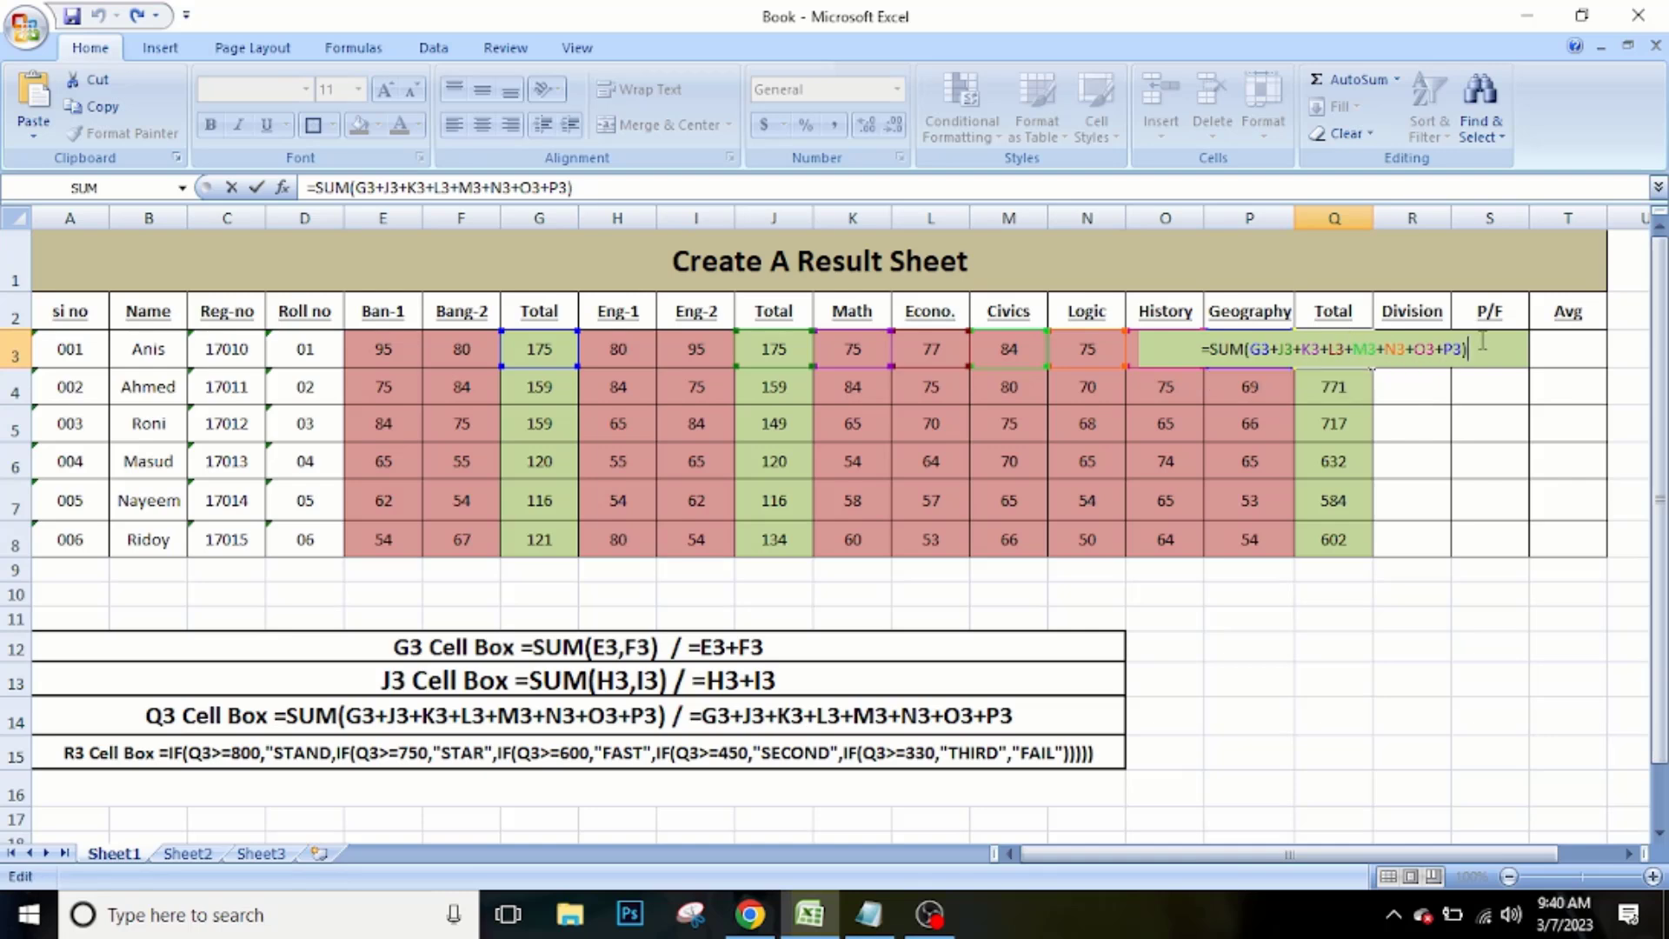
pyautogui.press('Return')
# Fill the R3 division formula down the Division column through R8 for all students.
pyautogui.click(1443, 352)
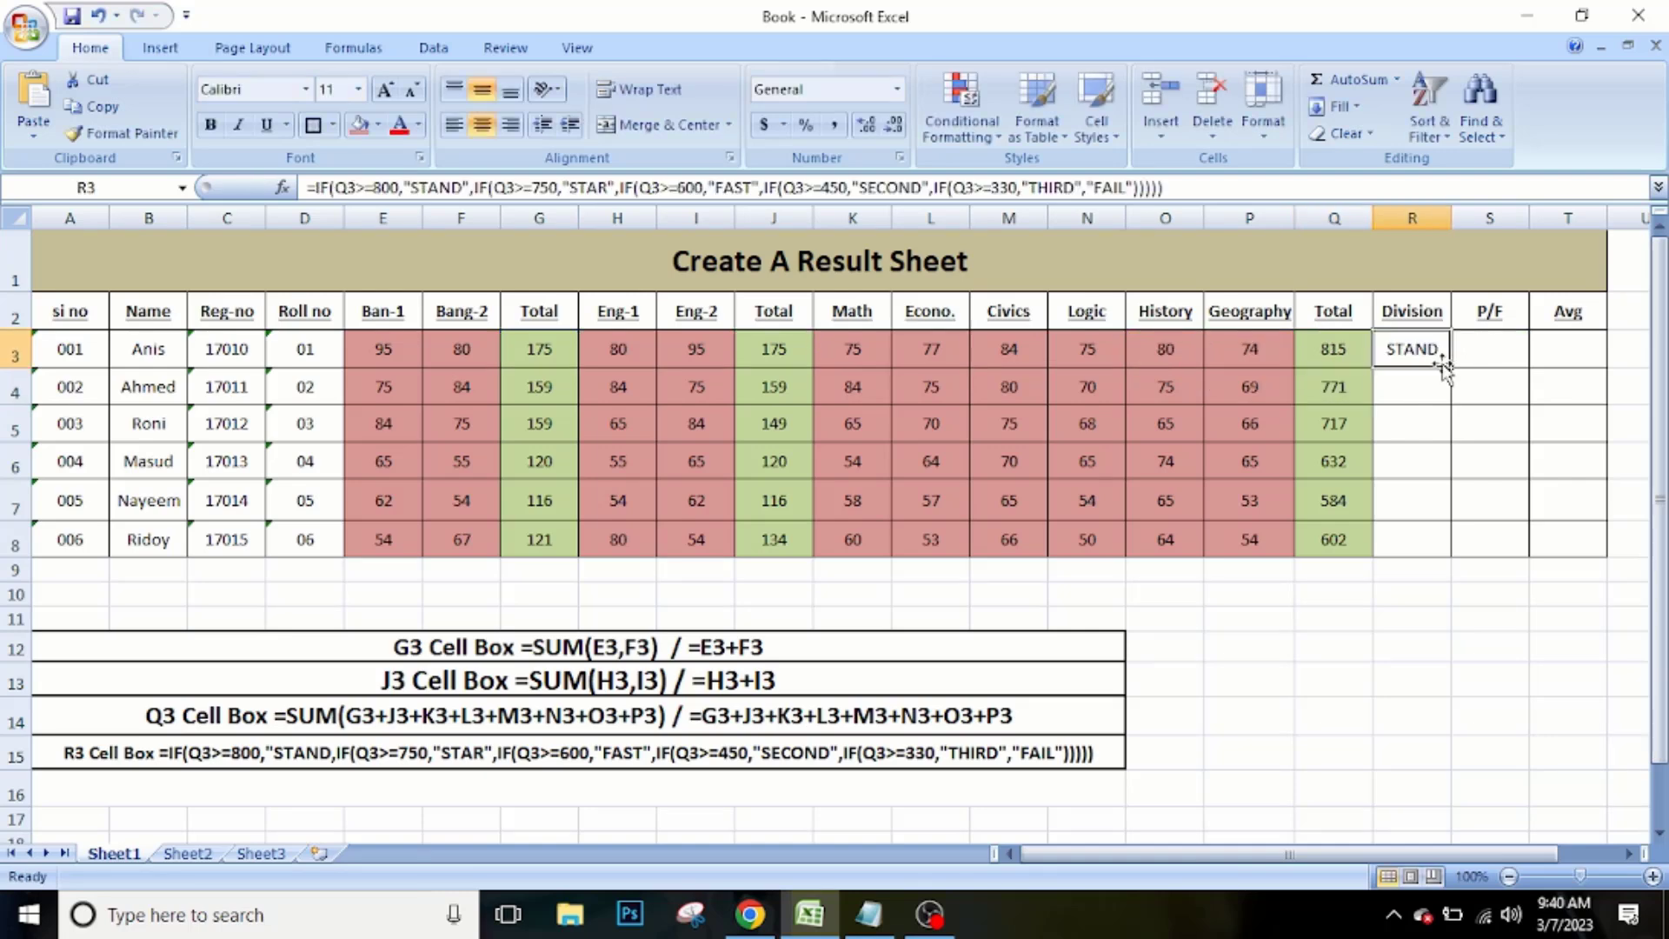
pyautogui.moveTo(1448, 366); pyautogui.dragTo(1452, 556)
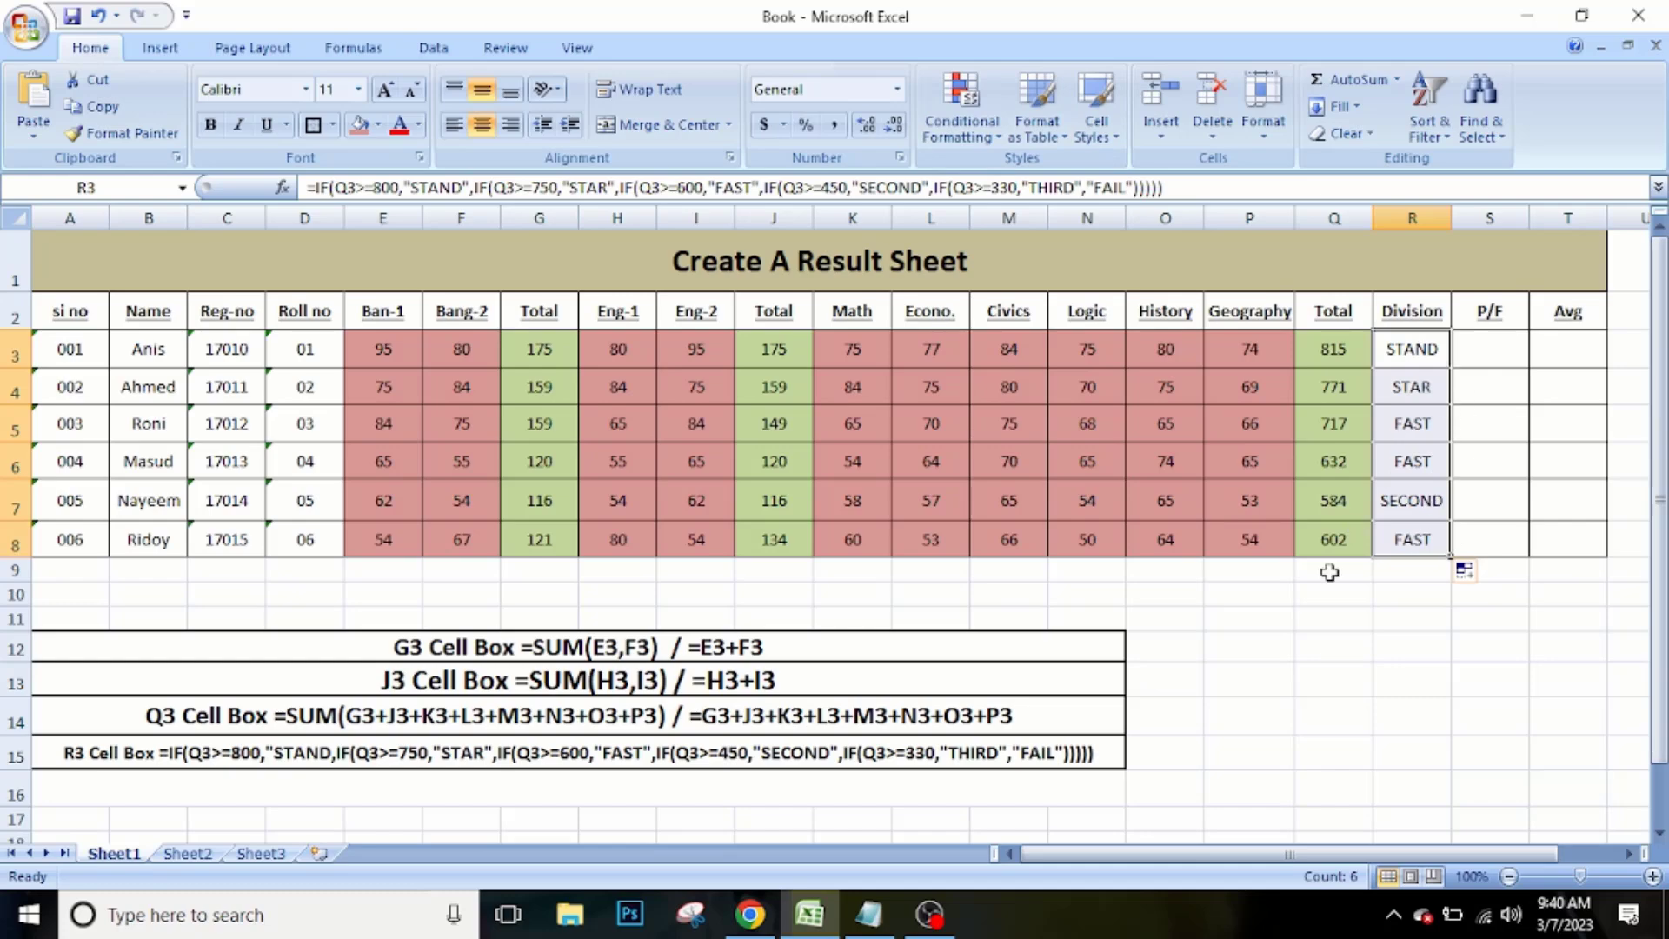
pyautogui.click(928, 914)
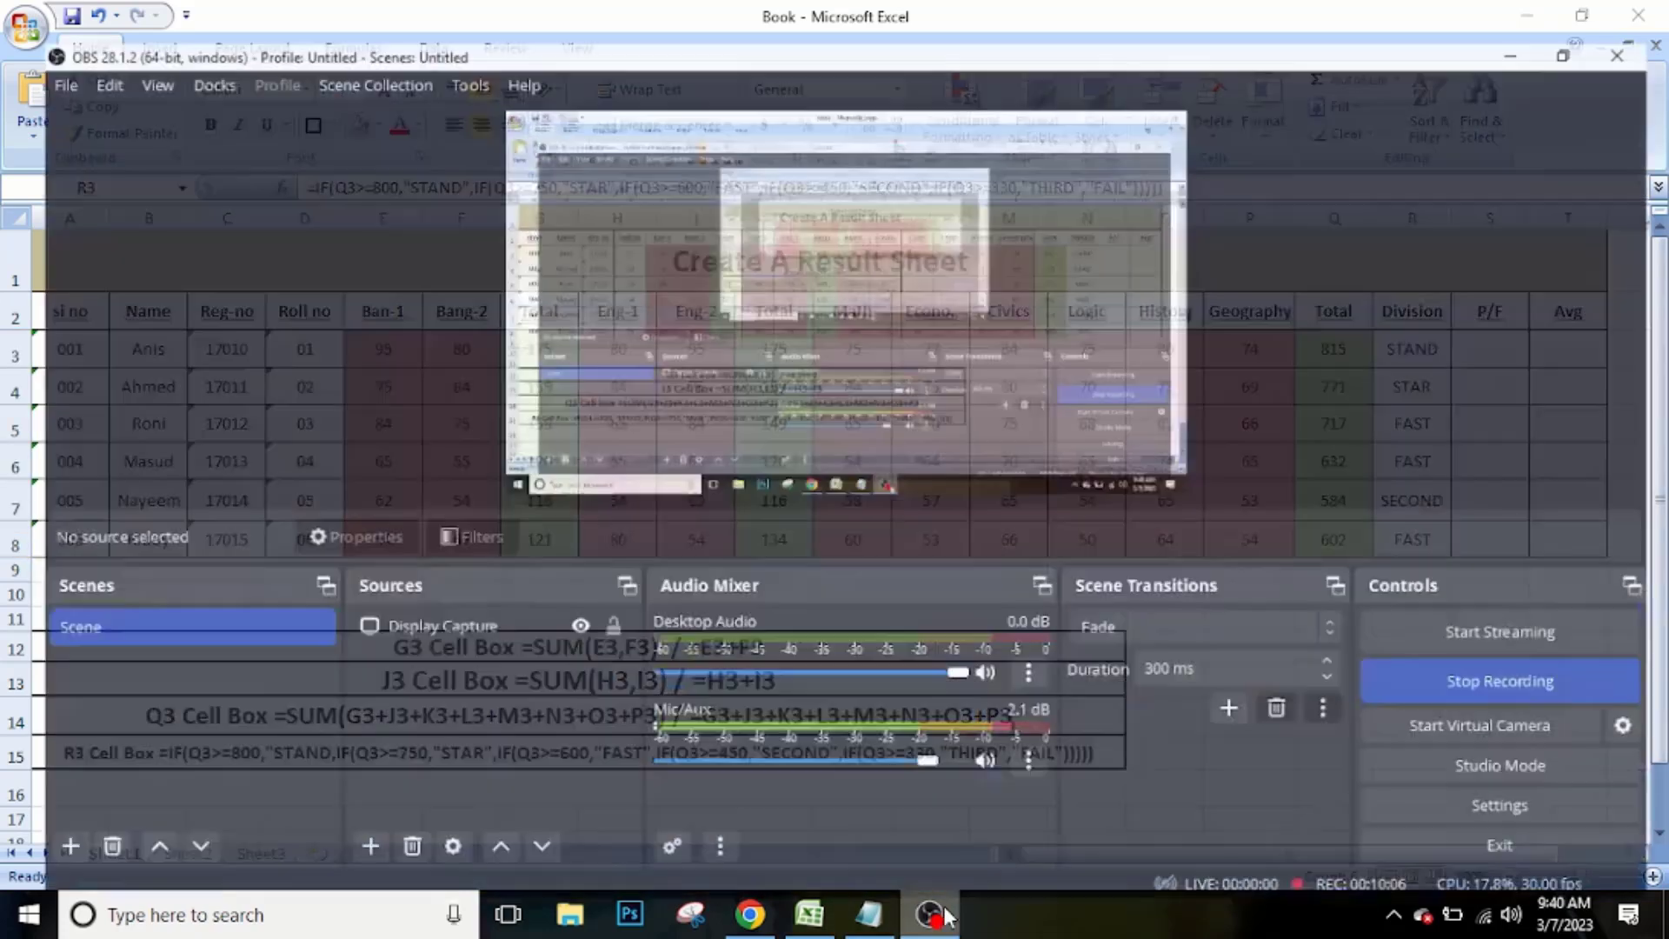
pyautogui.click(1488, 674)
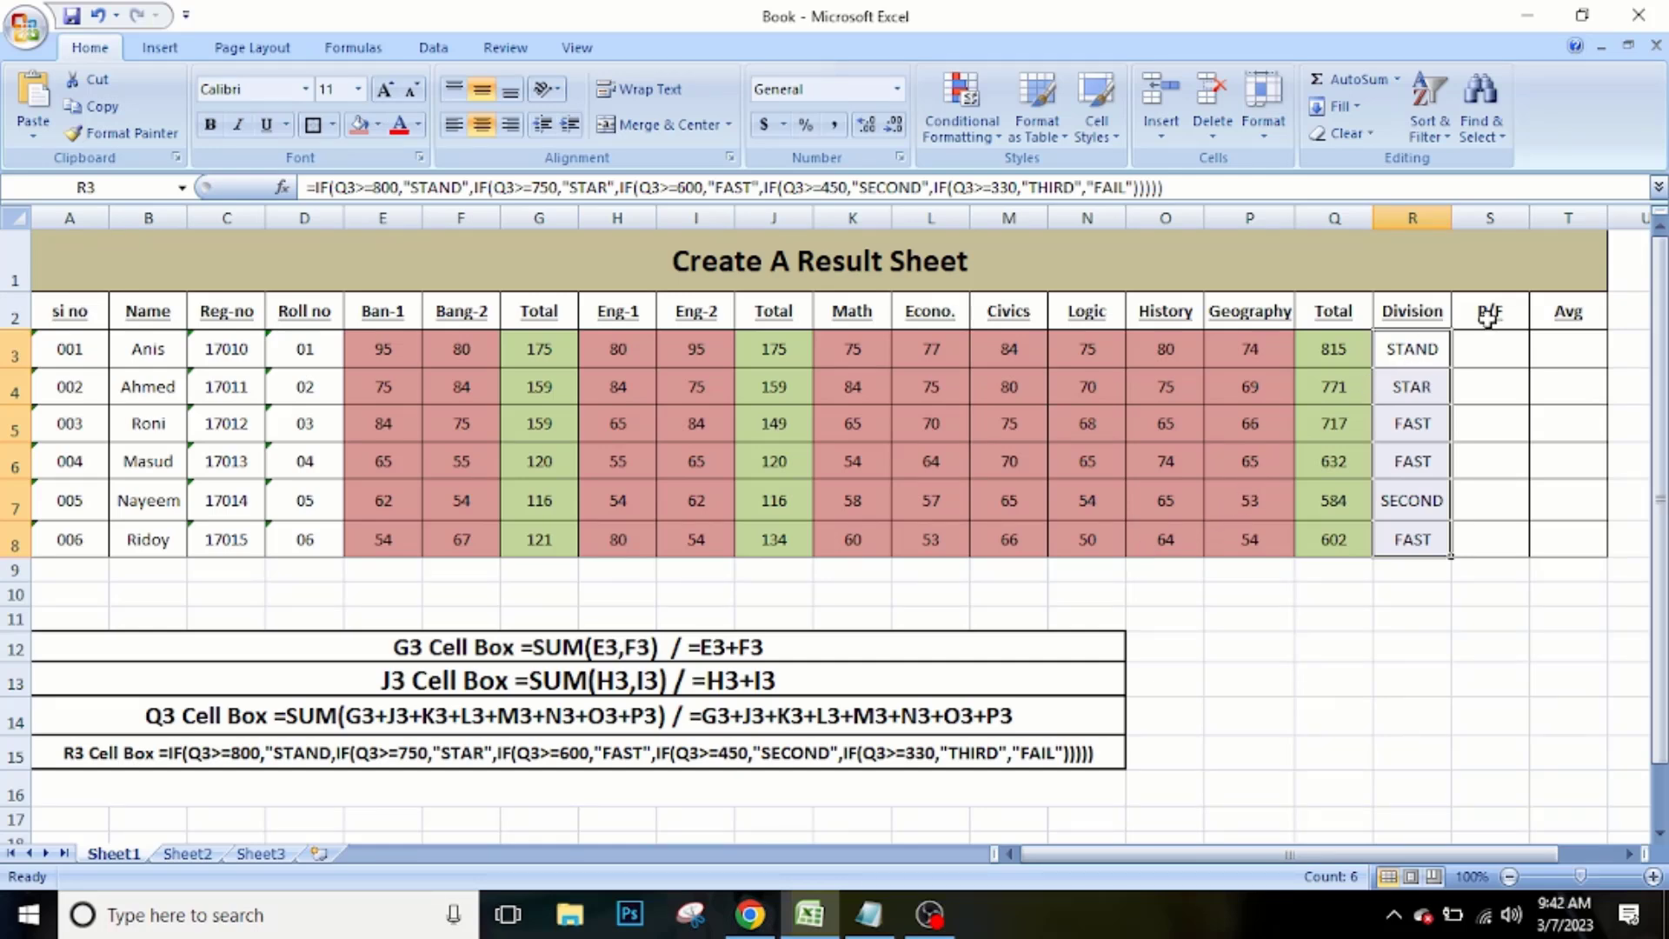
pyautogui.moveTo(1487, 346); pyautogui.dragTo(1483, 534)
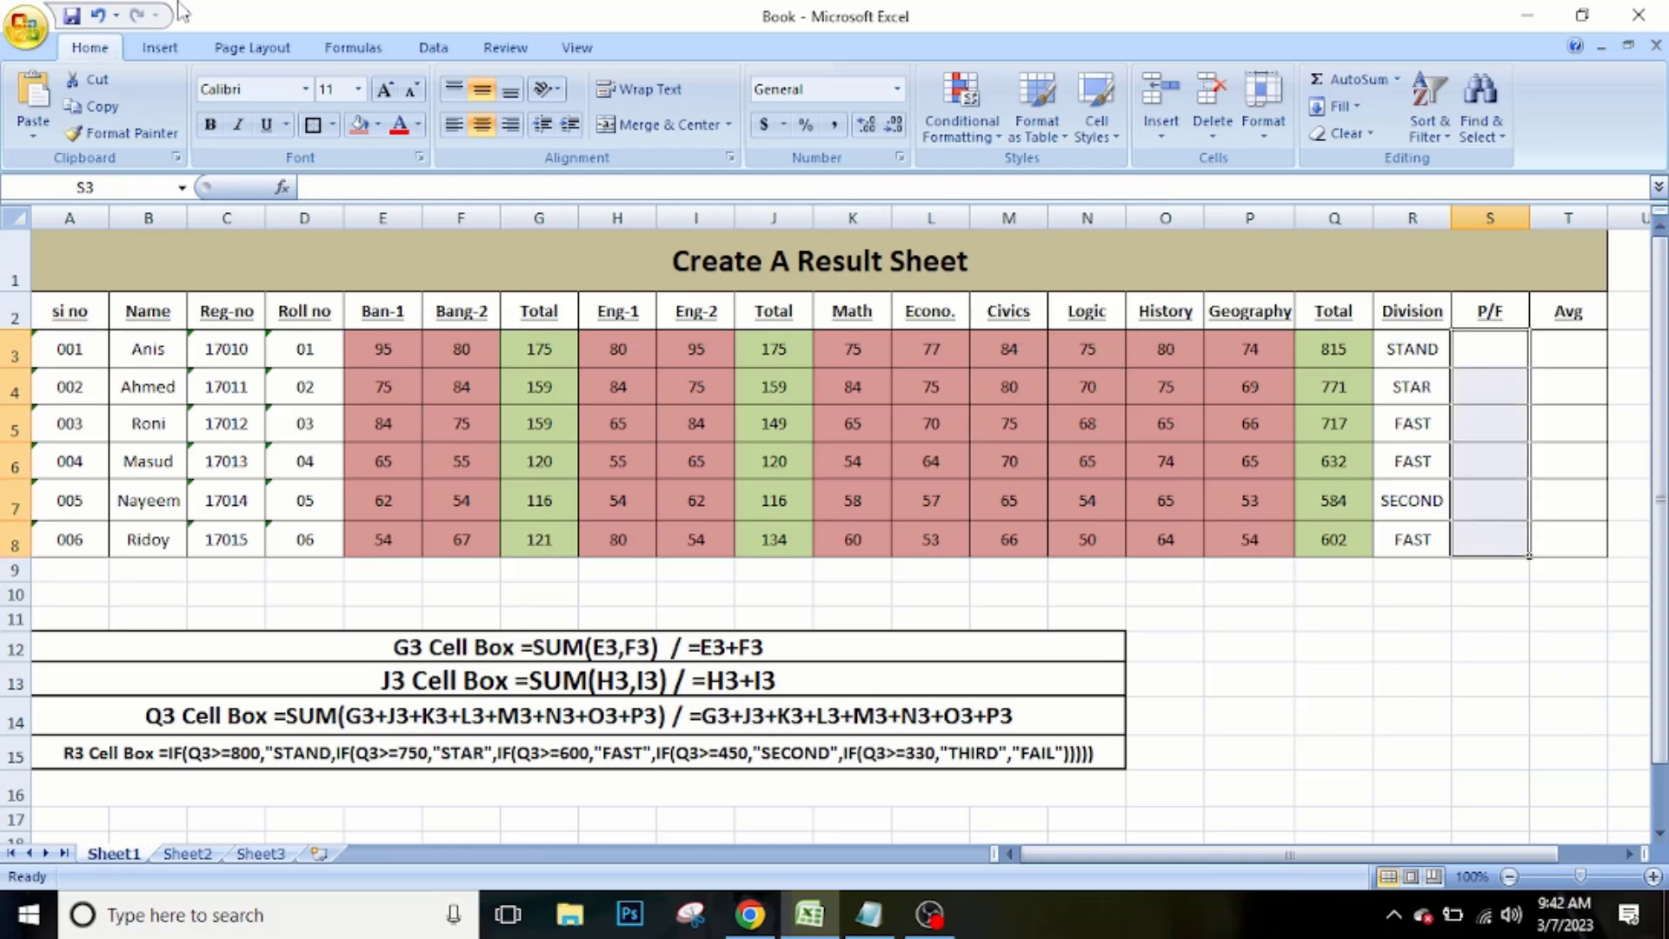
pyautogui.click(930, 917)
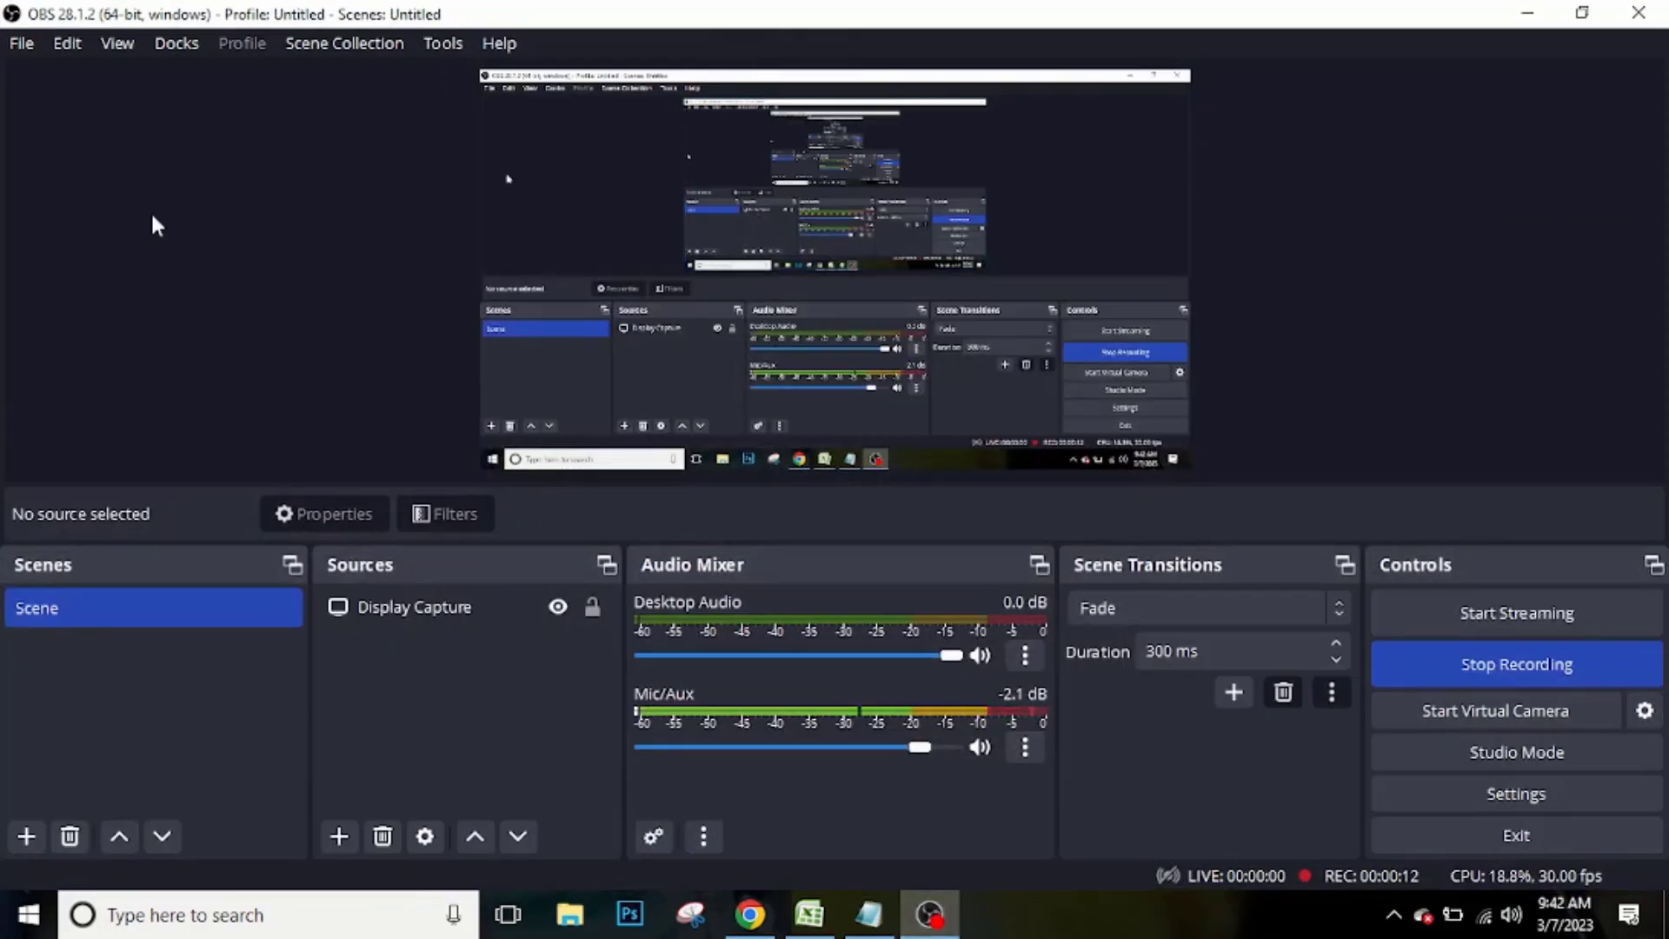
pyautogui.click(930, 917)
# Switch to the Notepad formula notes, restore them to a smaller window and place it over the middle of the result sheet.
pyautogui.click(868, 914)
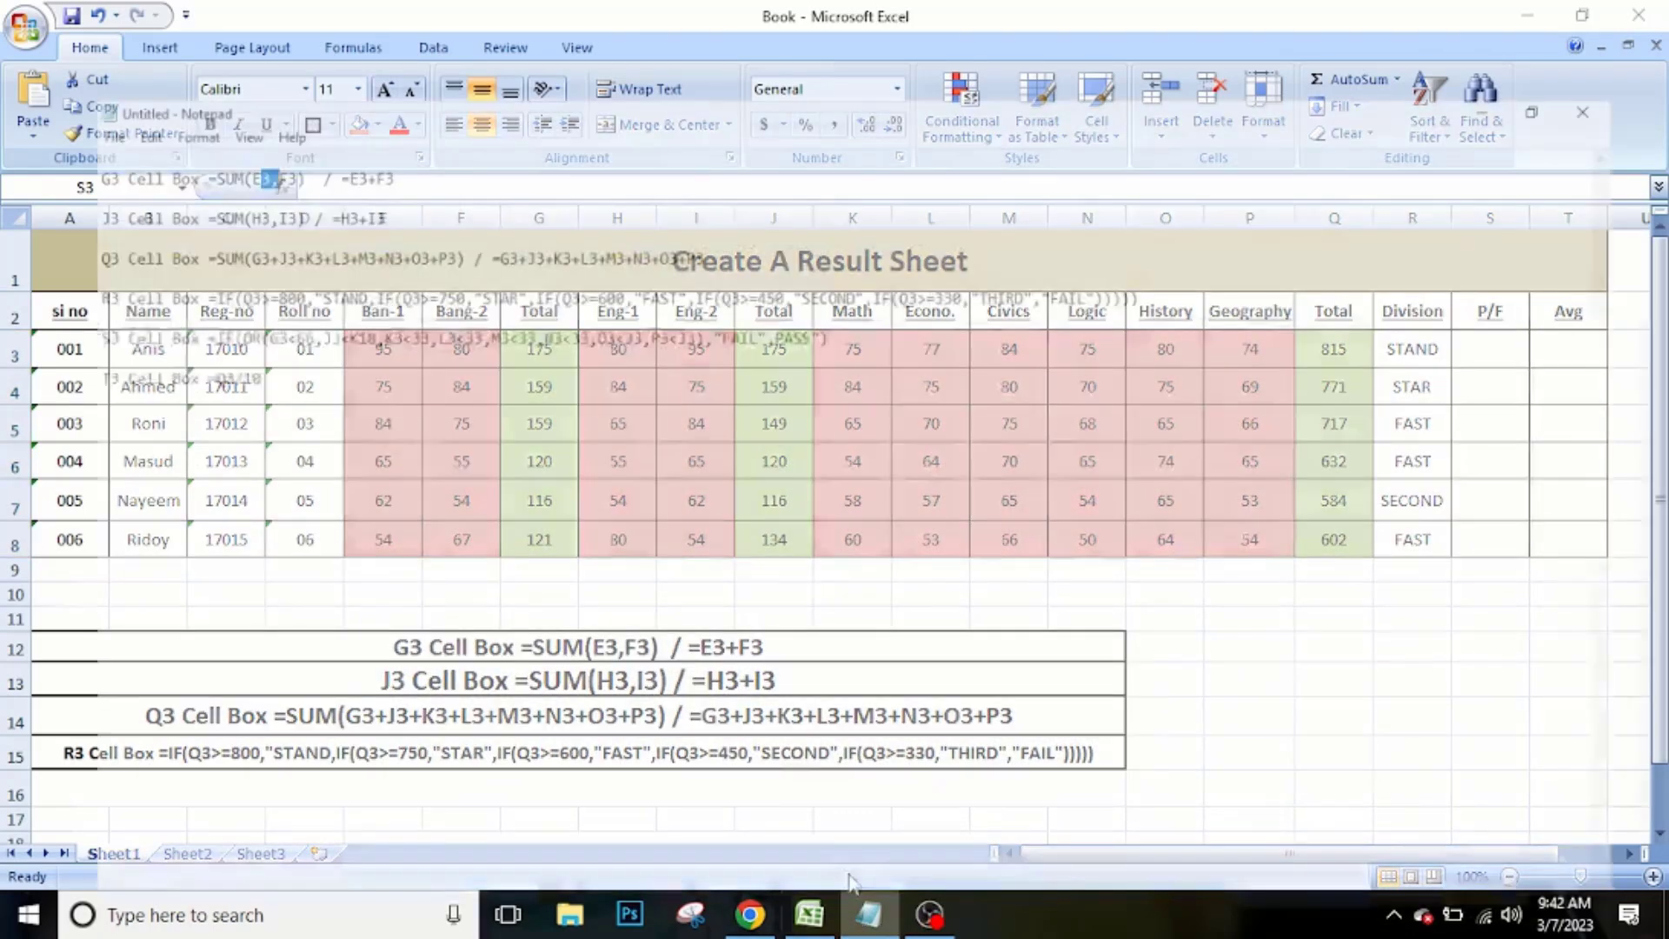
pyautogui.moveTo(7, 219); pyautogui.dragTo(1151, 219)
pyautogui.click(1602, 10)
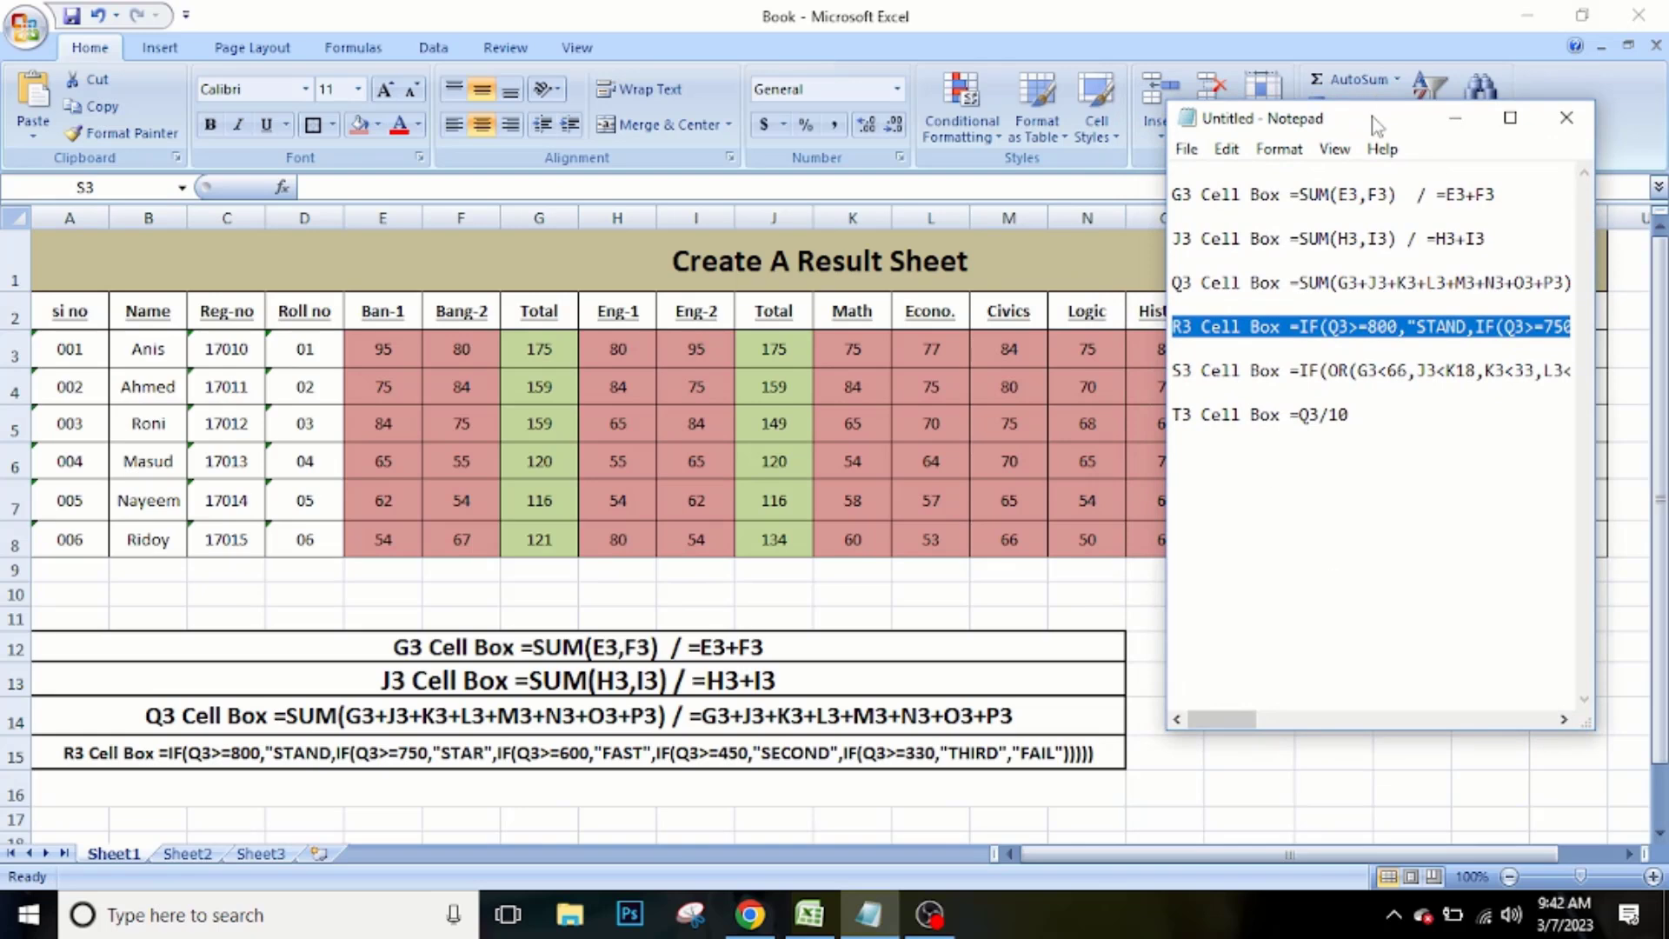
pyautogui.moveTo(1376, 124); pyautogui.dragTo(667, 172)
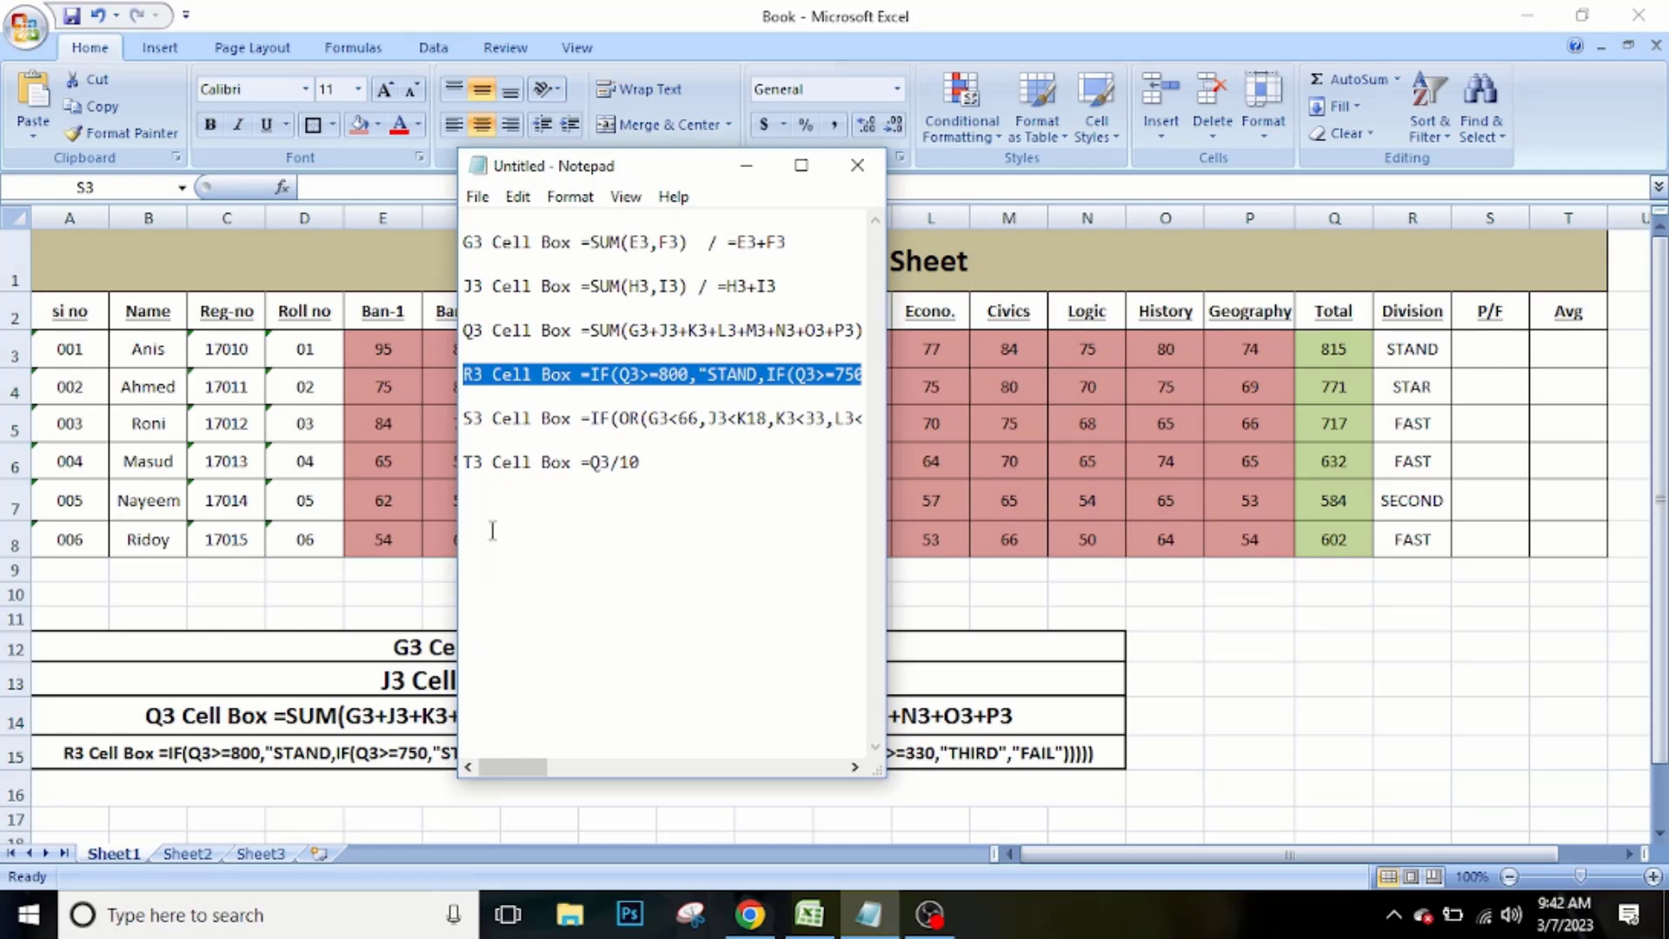
# Examine the S3 pass/fail formula in the notes and compare its mark limits with the R3 division formula.
pyautogui.moveTo(489, 417); pyautogui.dragTo(472, 418)
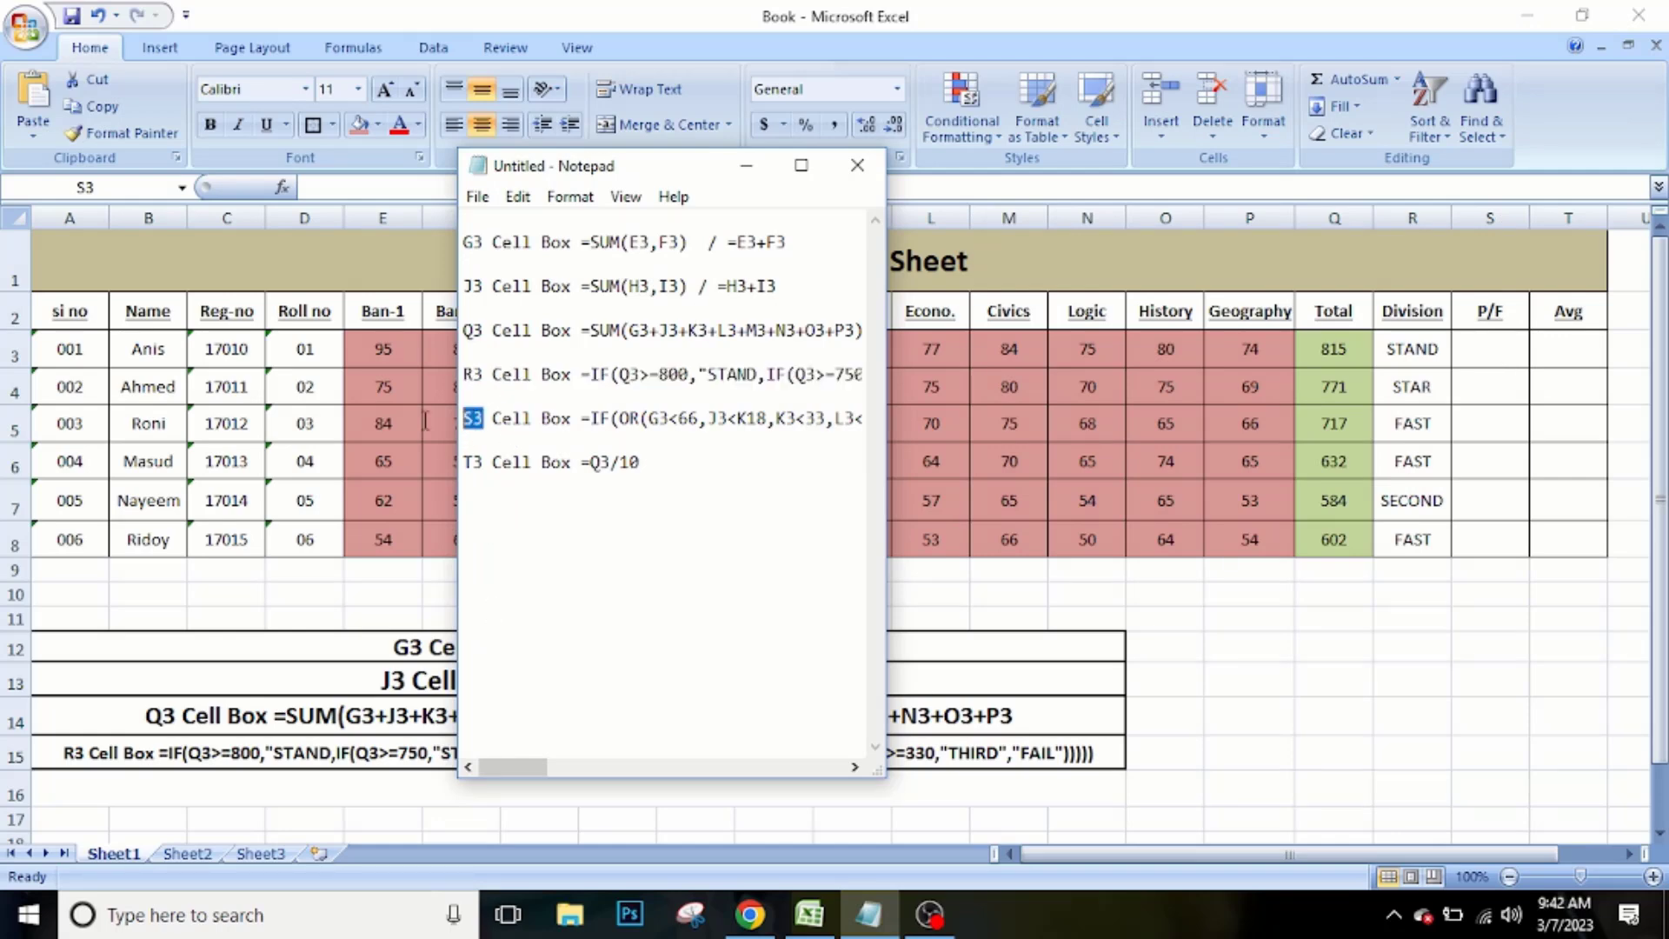
pyautogui.click(595, 421)
pyautogui.moveTo(598, 421); pyautogui.dragTo(602, 374)
pyautogui.click(696, 417)
pyautogui.click(667, 418)
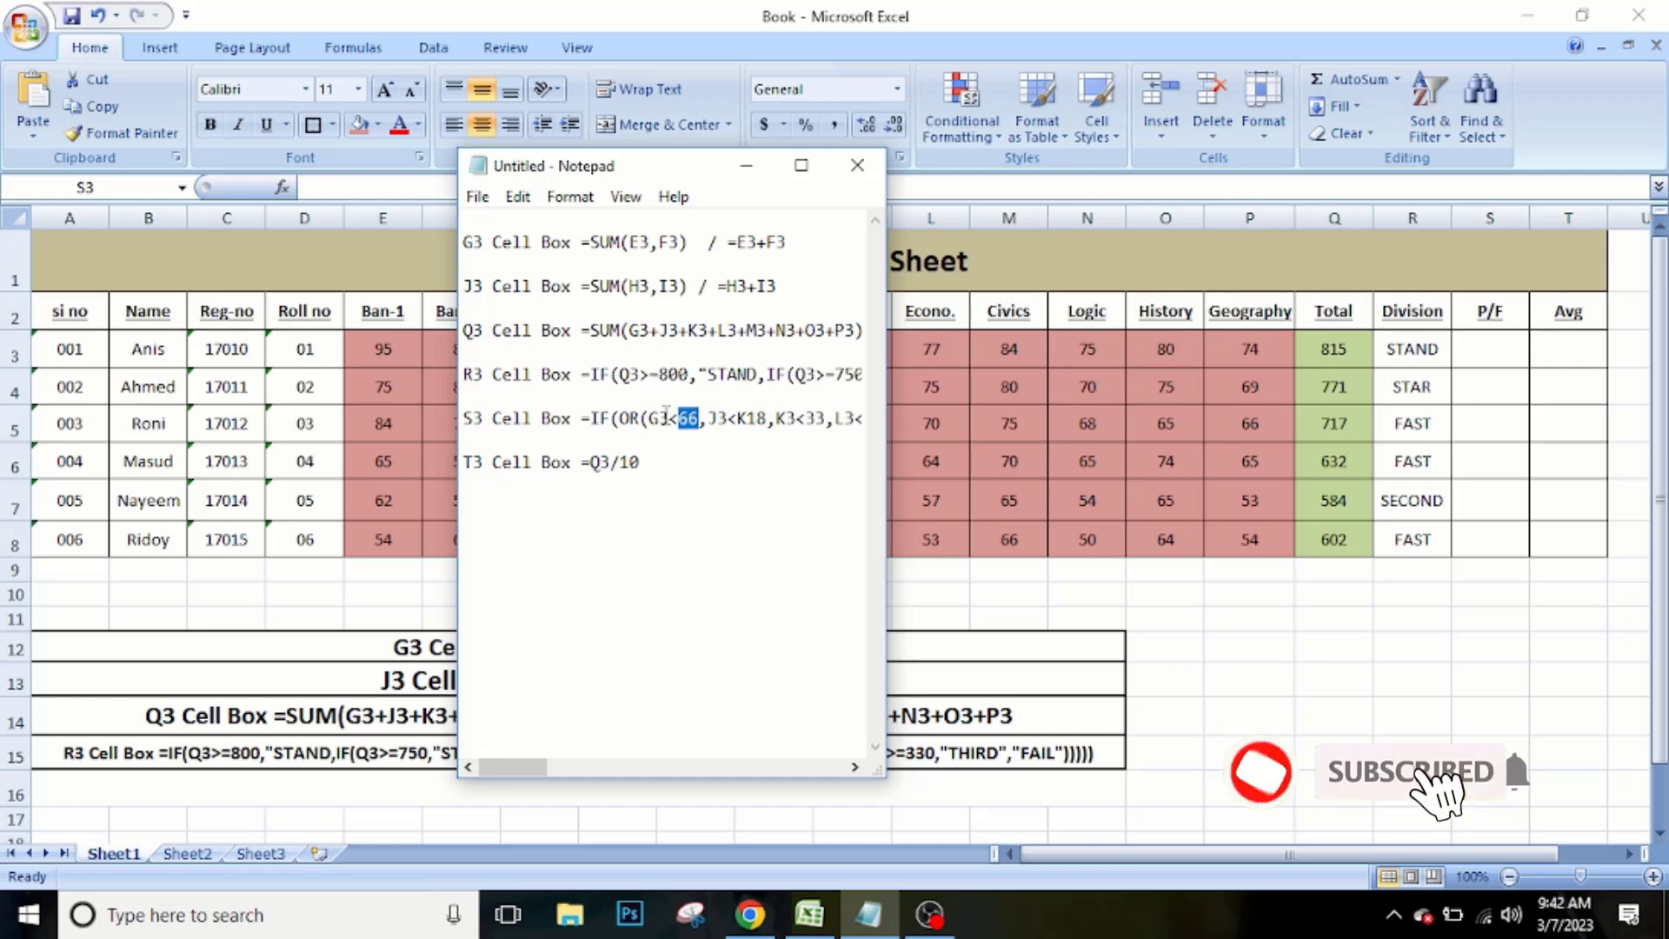
pyautogui.click(689, 422)
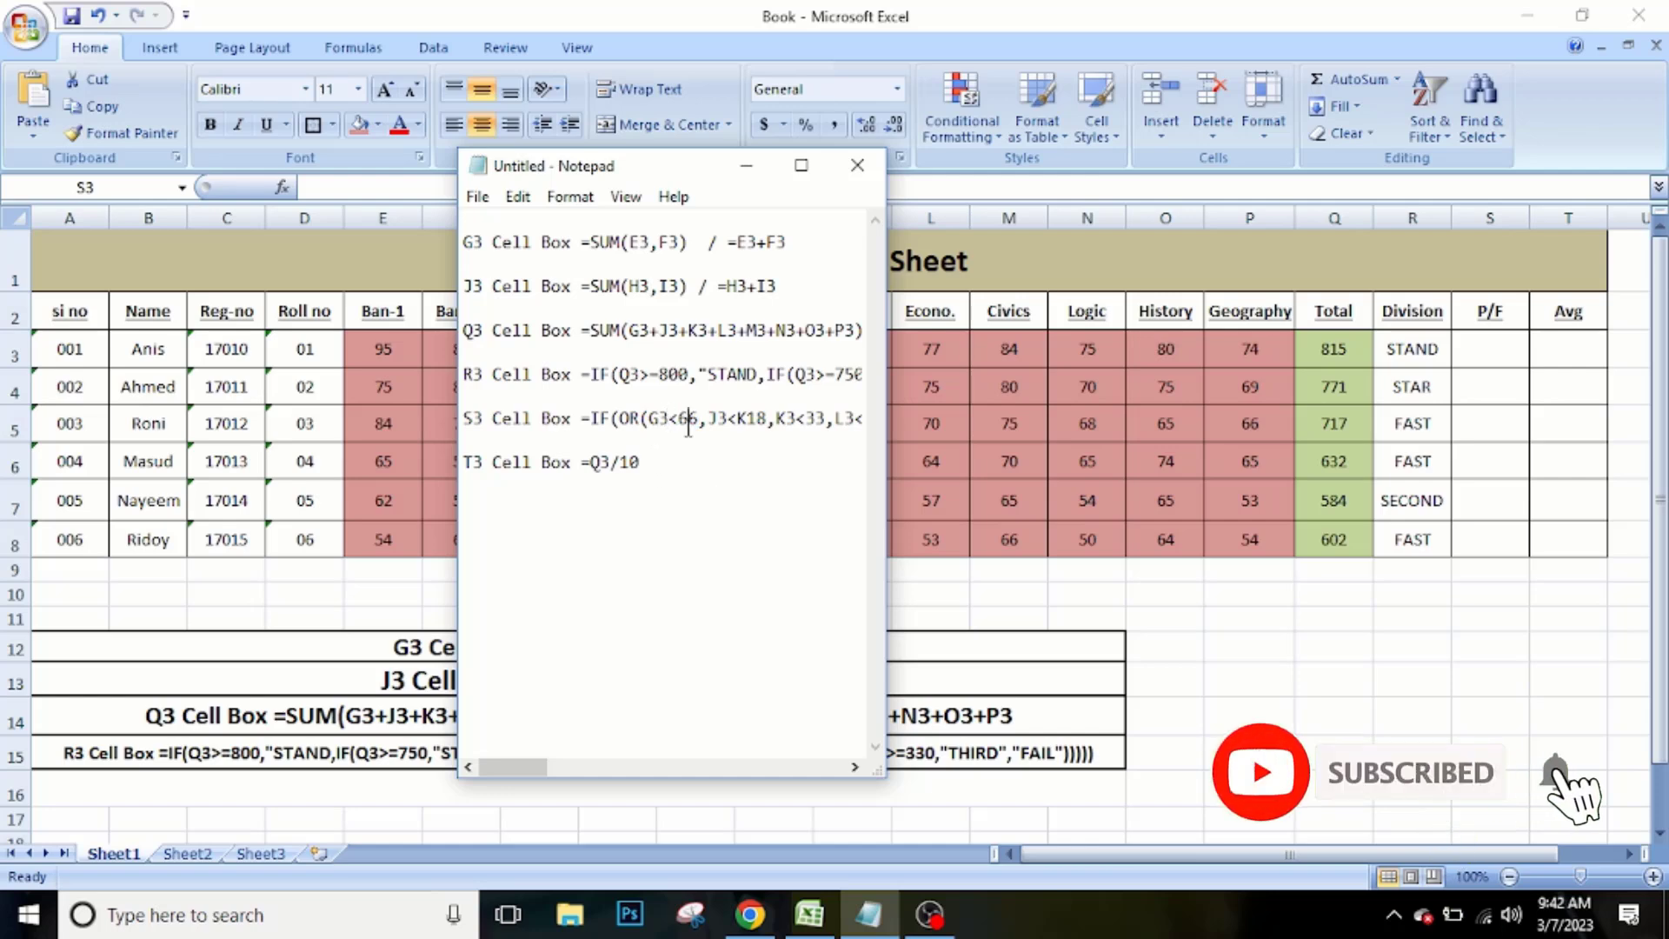
pyautogui.click(856, 768)
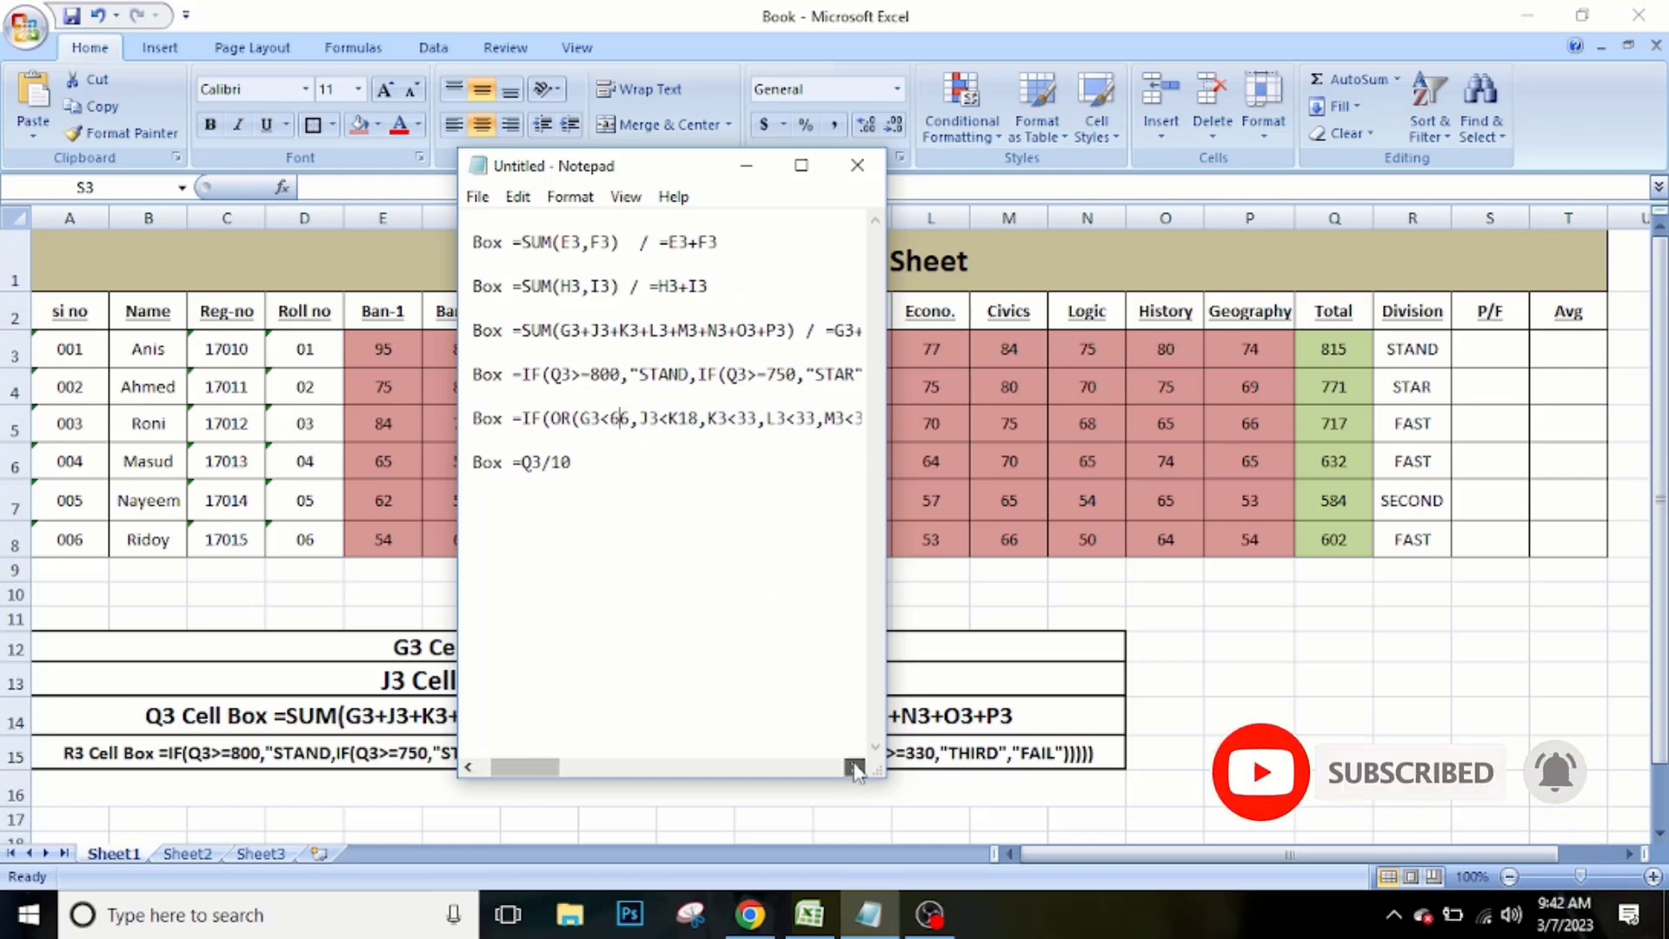
pyautogui.click(857, 767)
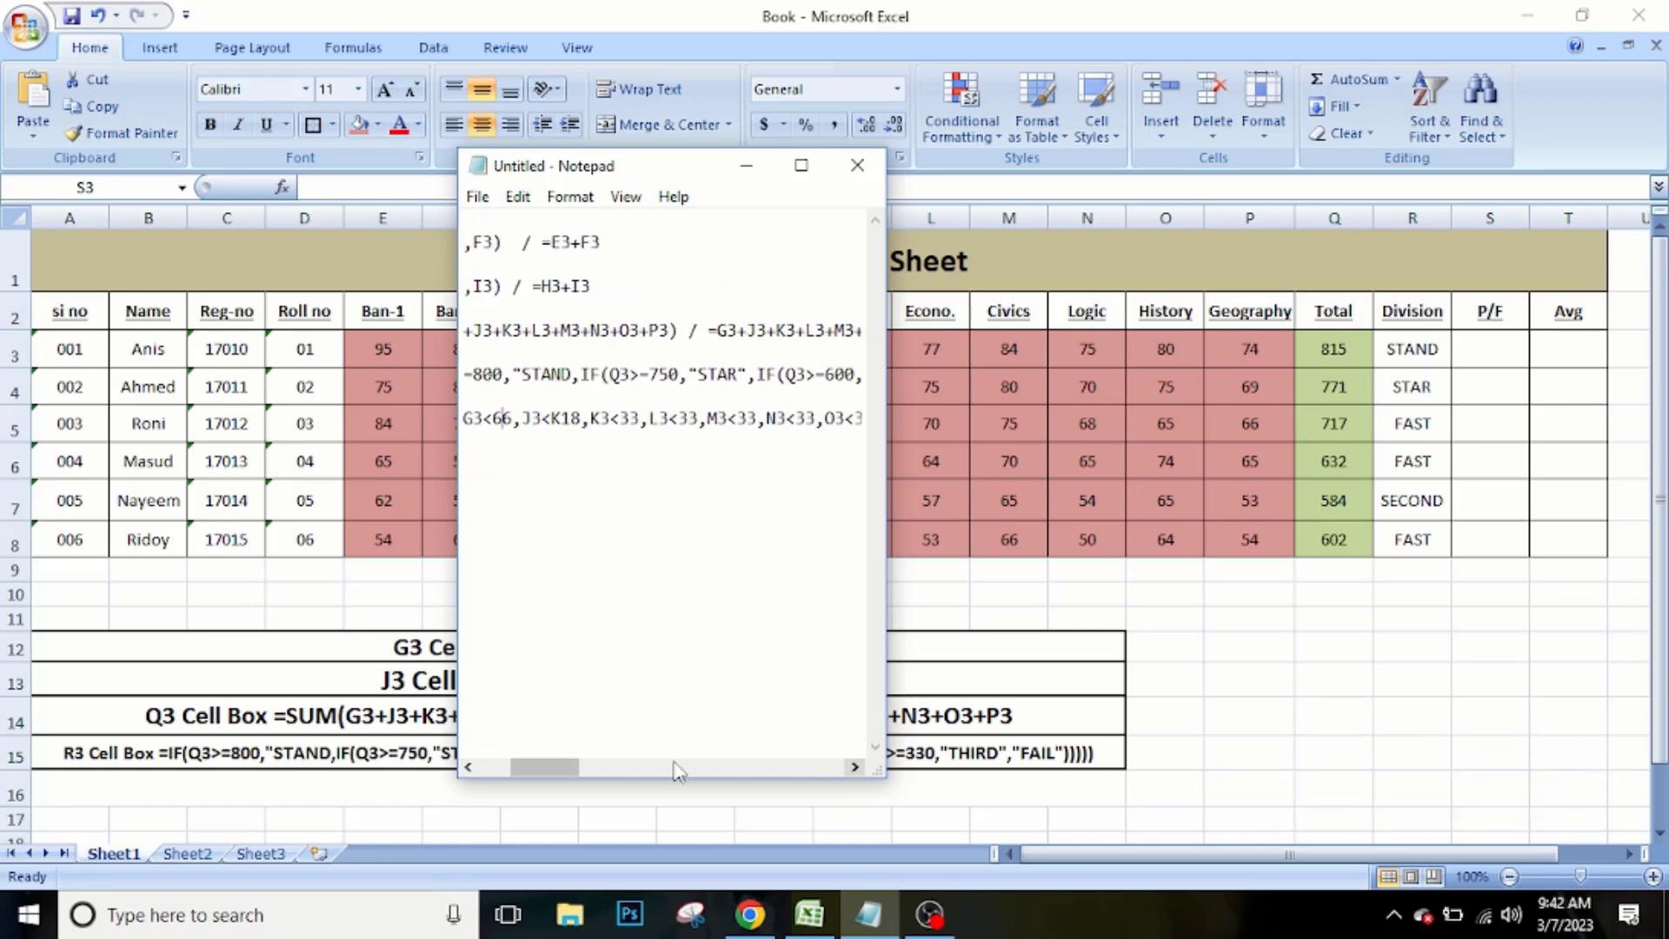
pyautogui.moveTo(543, 756); pyautogui.dragTo(552, 614)
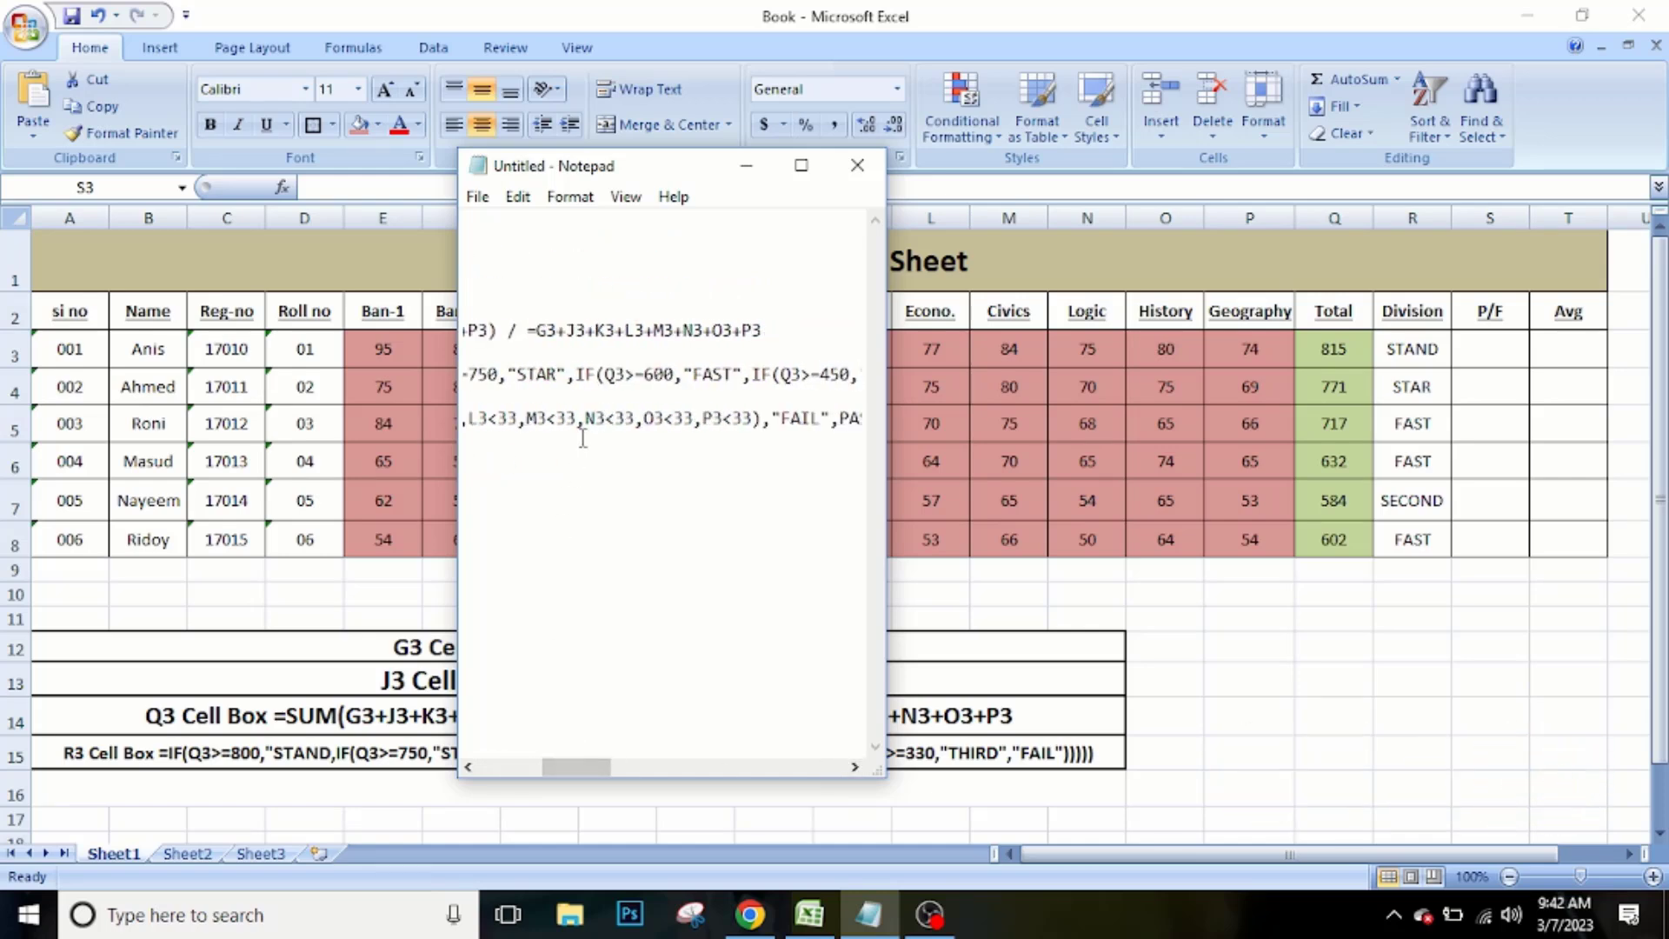
pyautogui.moveTo(593, 765); pyautogui.dragTo(482, 765)
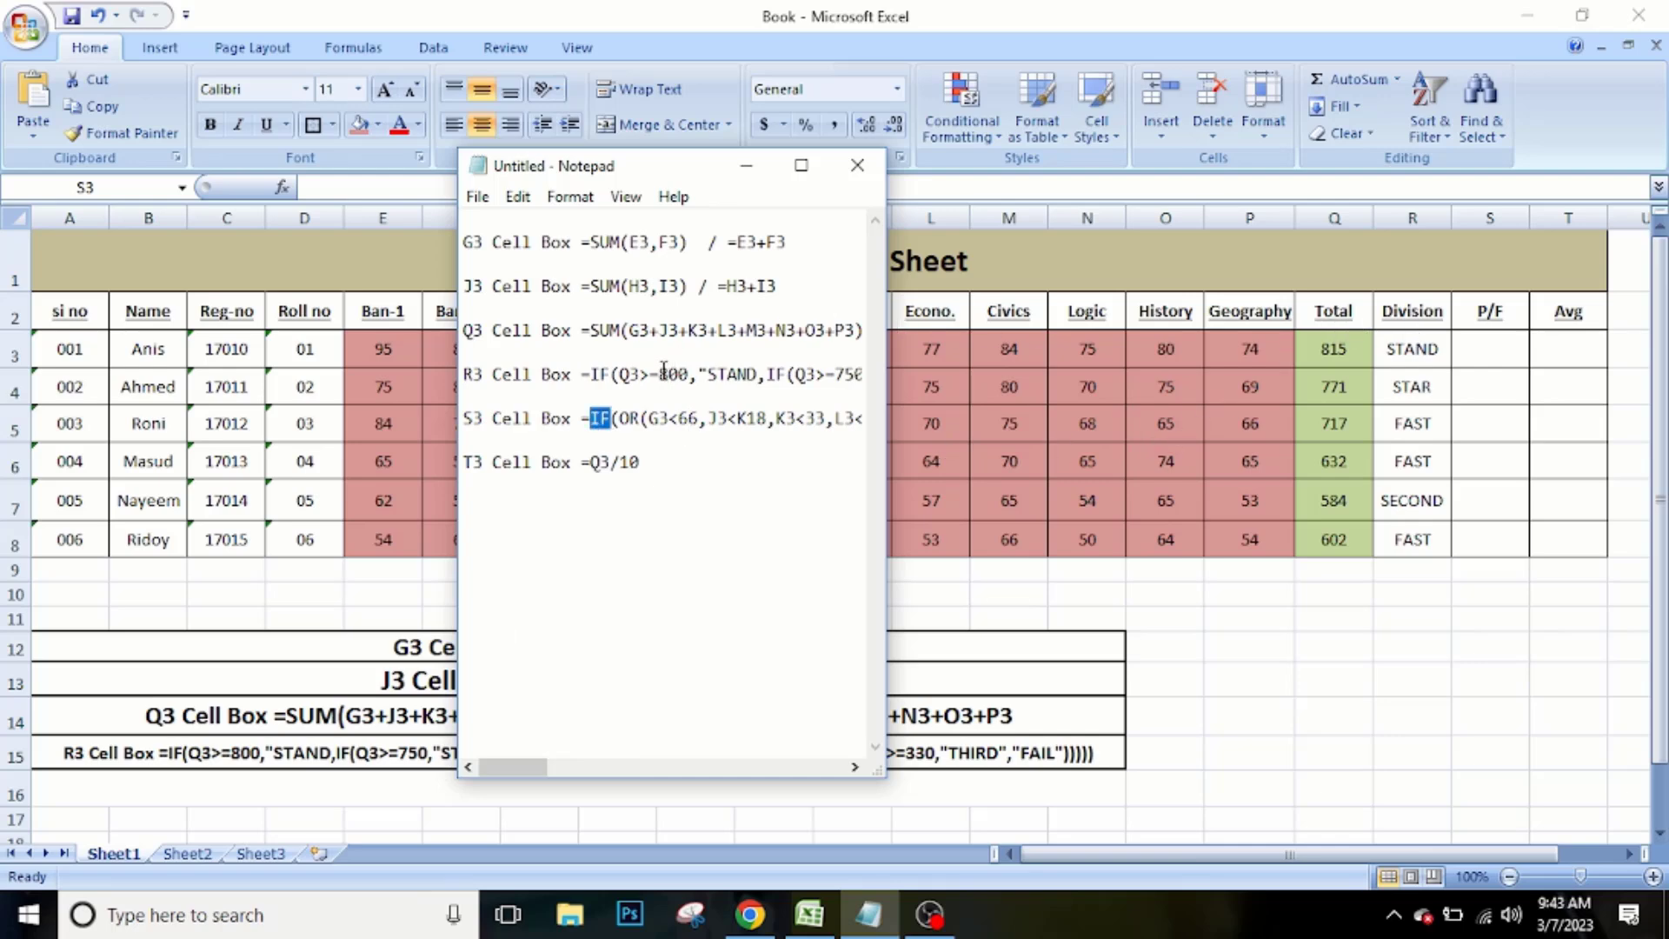
pyautogui.moveTo(660, 373); pyautogui.dragTo(683, 373)
pyautogui.click(745, 372)
pyautogui.click(855, 767)
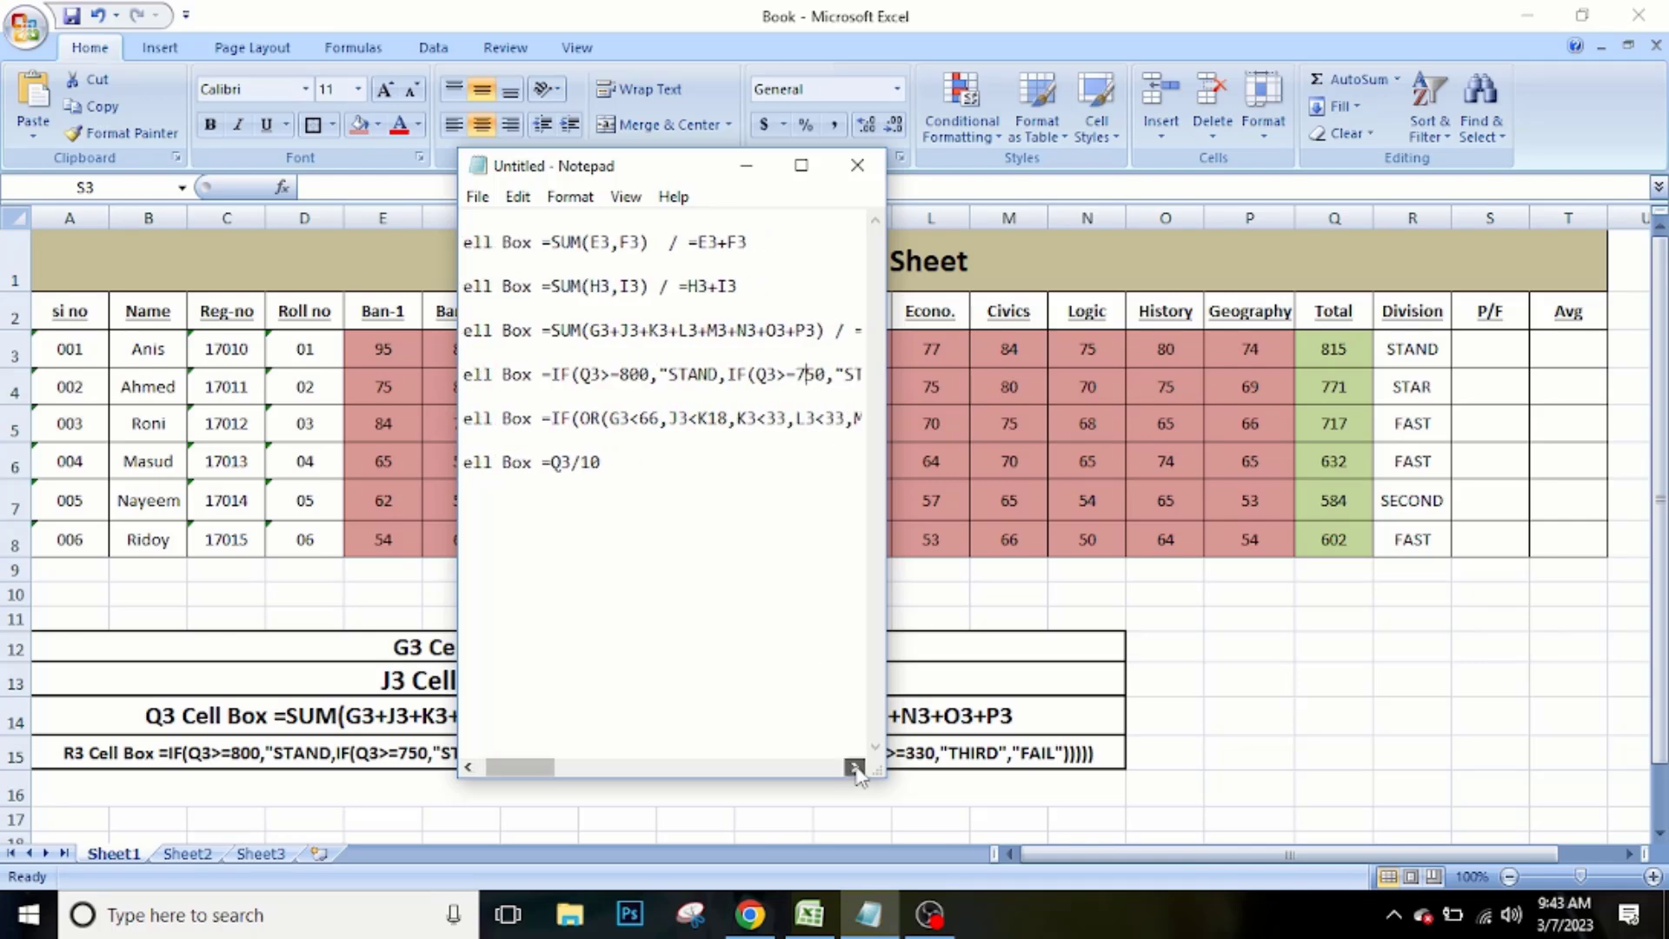
pyautogui.click(856, 766)
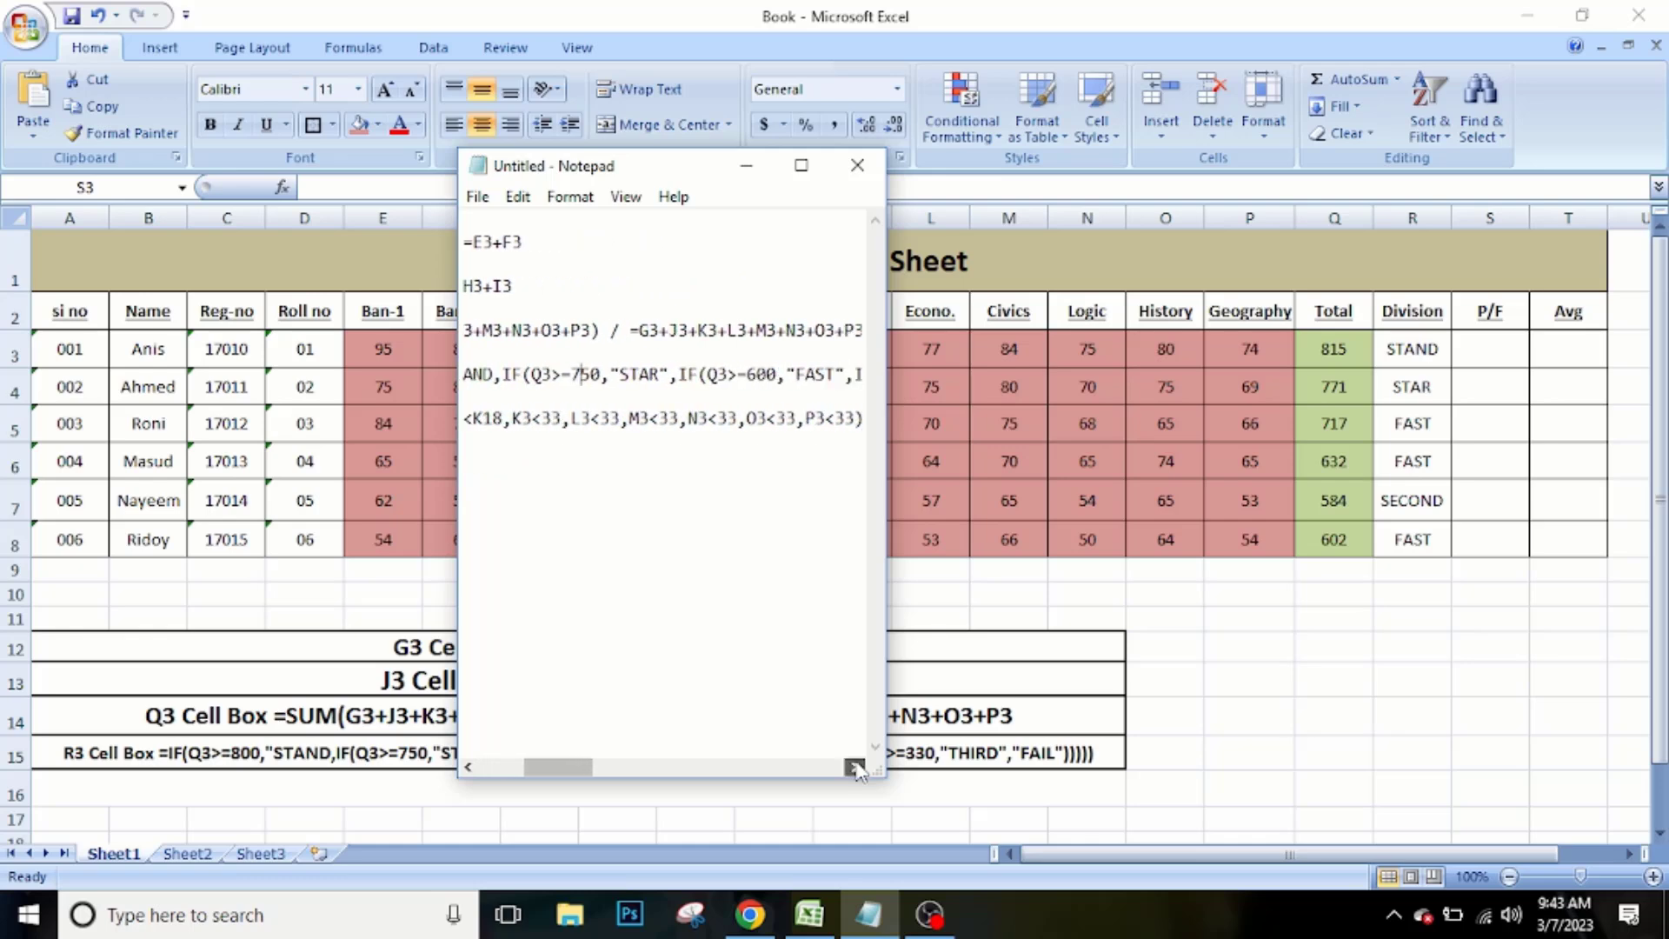
pyautogui.moveTo(555, 767); pyautogui.dragTo(508, 766)
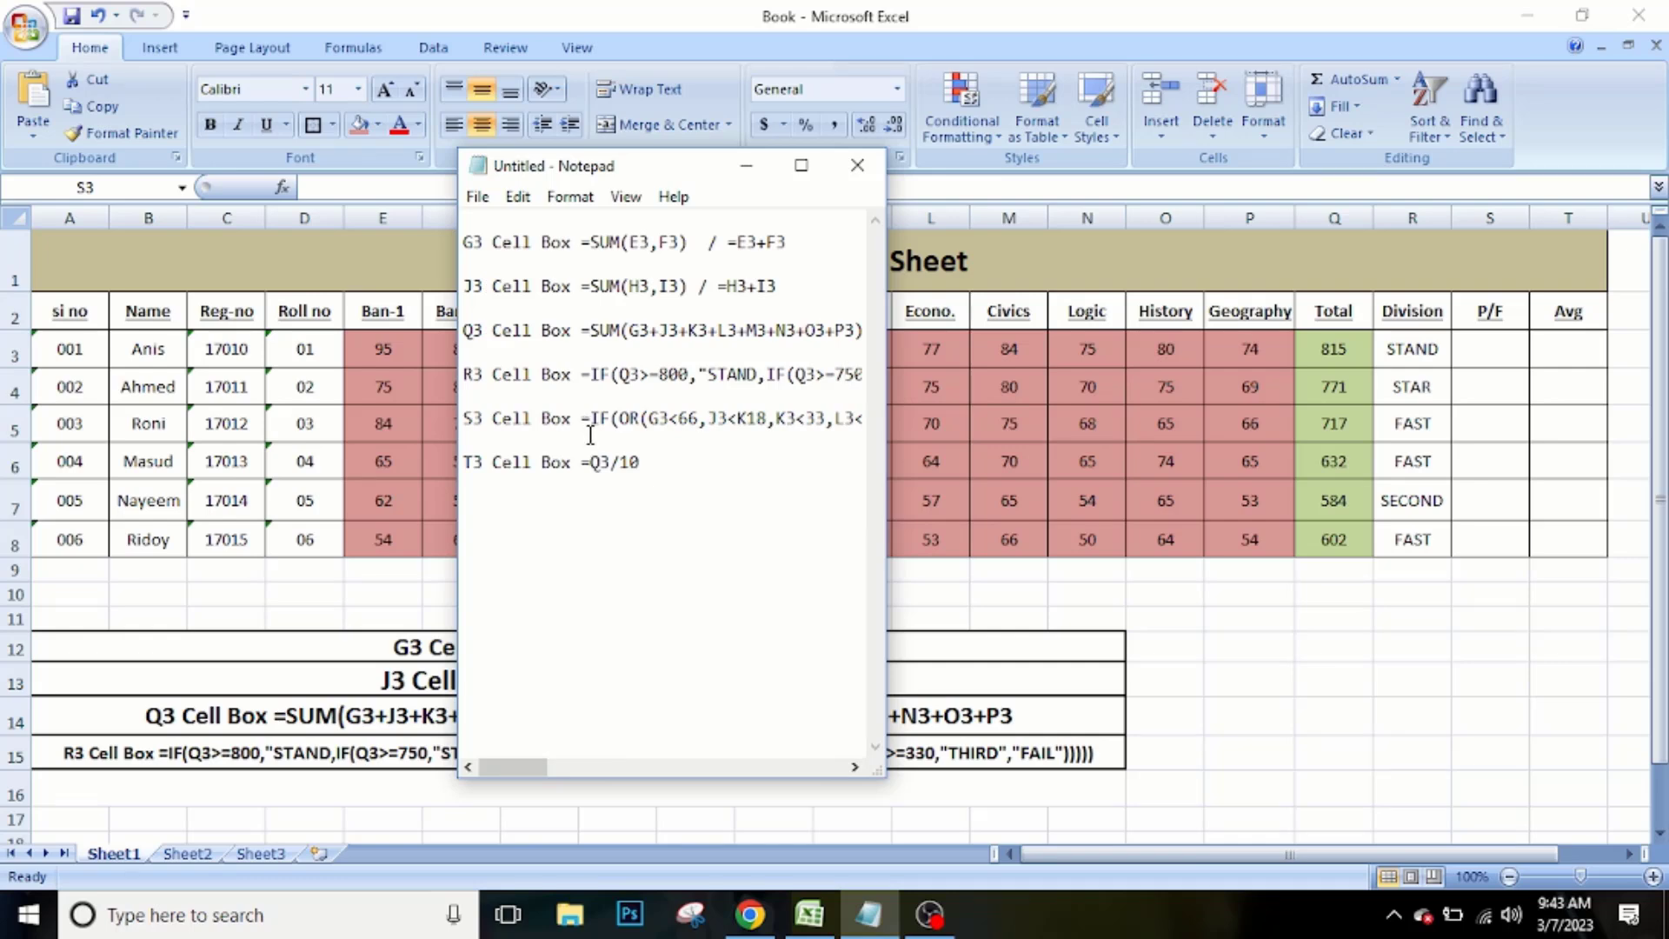
# Copy the S3 IF(OR()) pass/fail formula from the notes, without its equals sign, and paste it into P/F cell S3.
pyautogui.moveTo(591, 418); pyautogui.dragTo(885, 415)
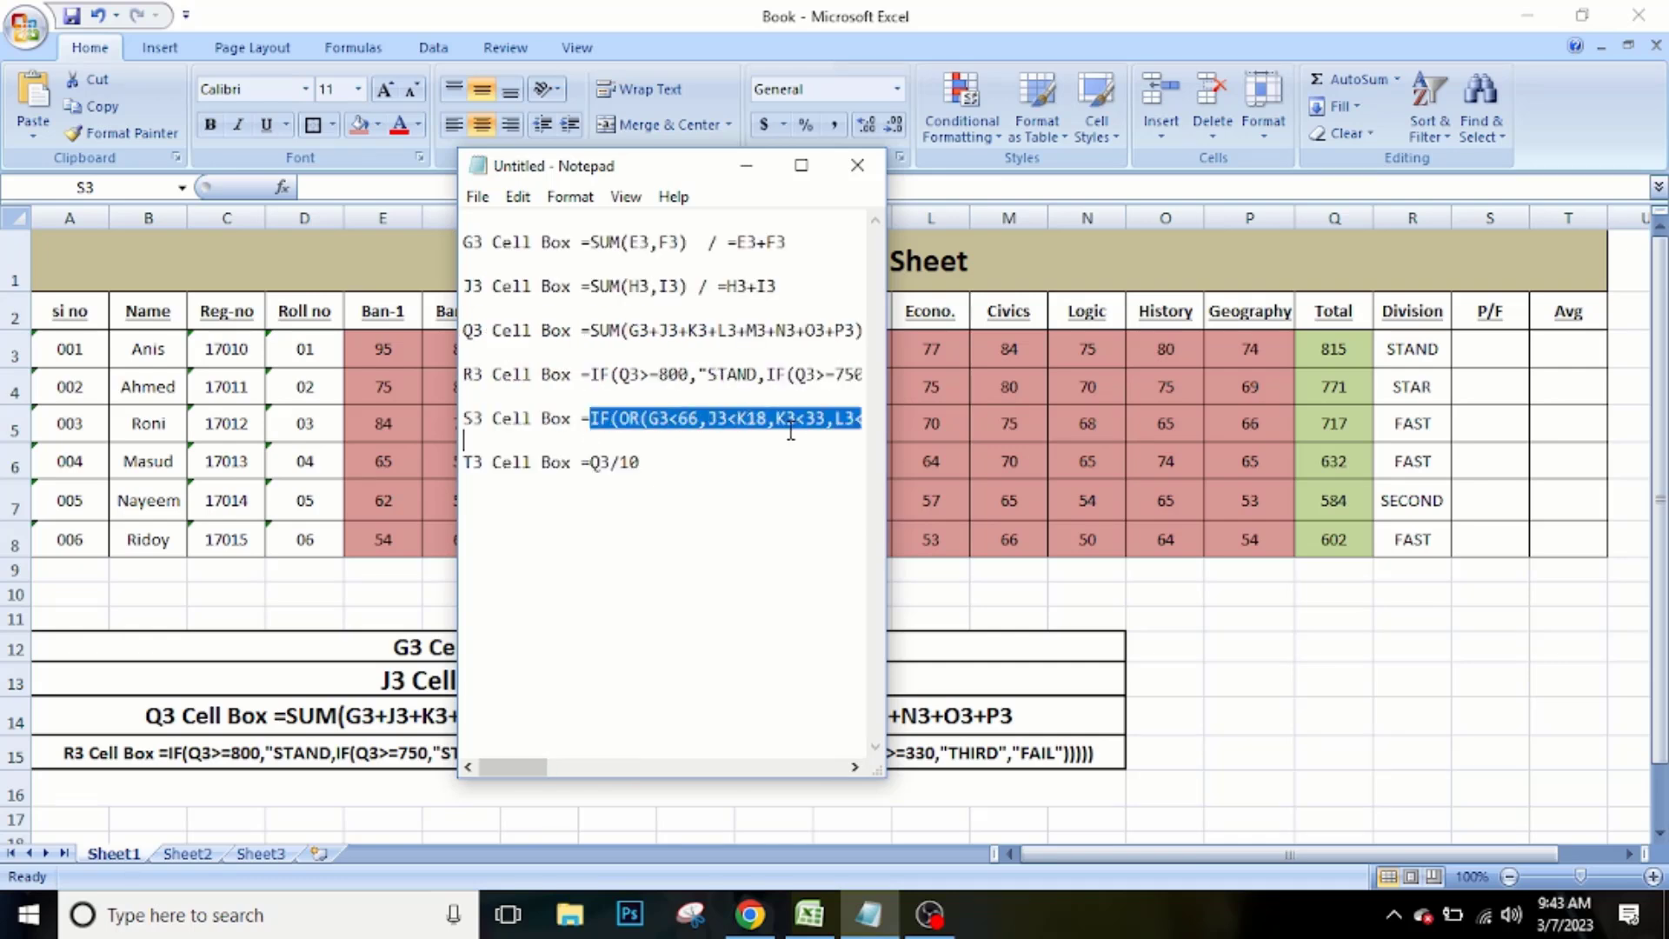
pyautogui.rightClick(791, 431)
pyautogui.click(821, 488)
pyautogui.click(1481, 340)
pyautogui.doubleClick(1480, 340)
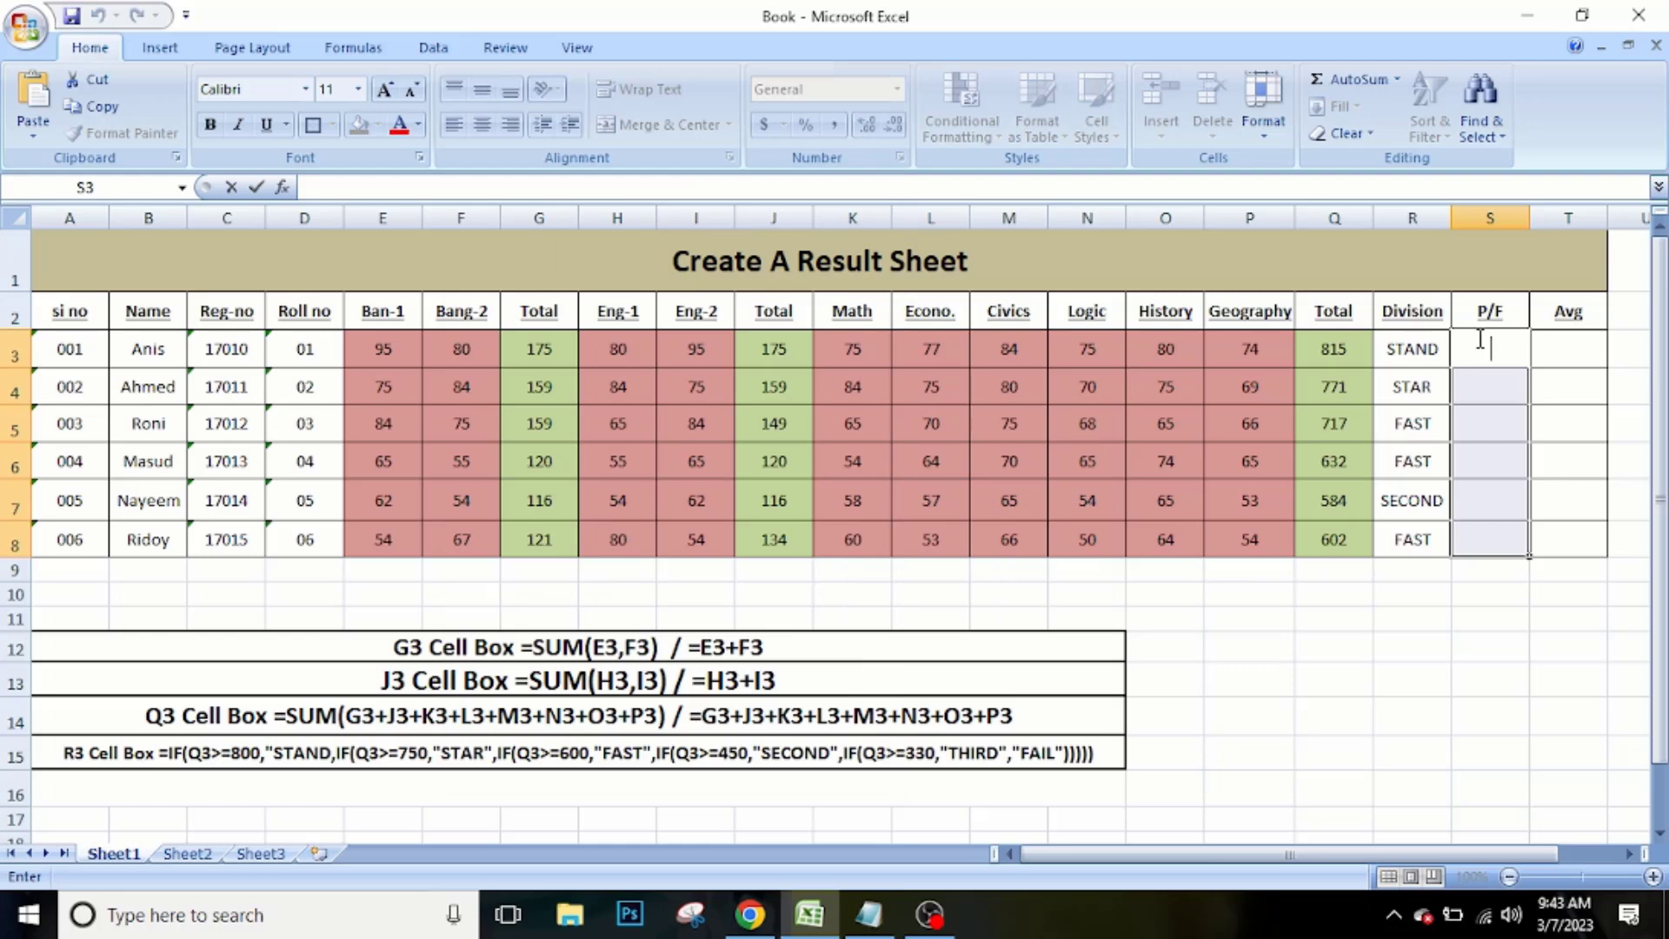
pyautogui.hotkey('ctrl', 'v')
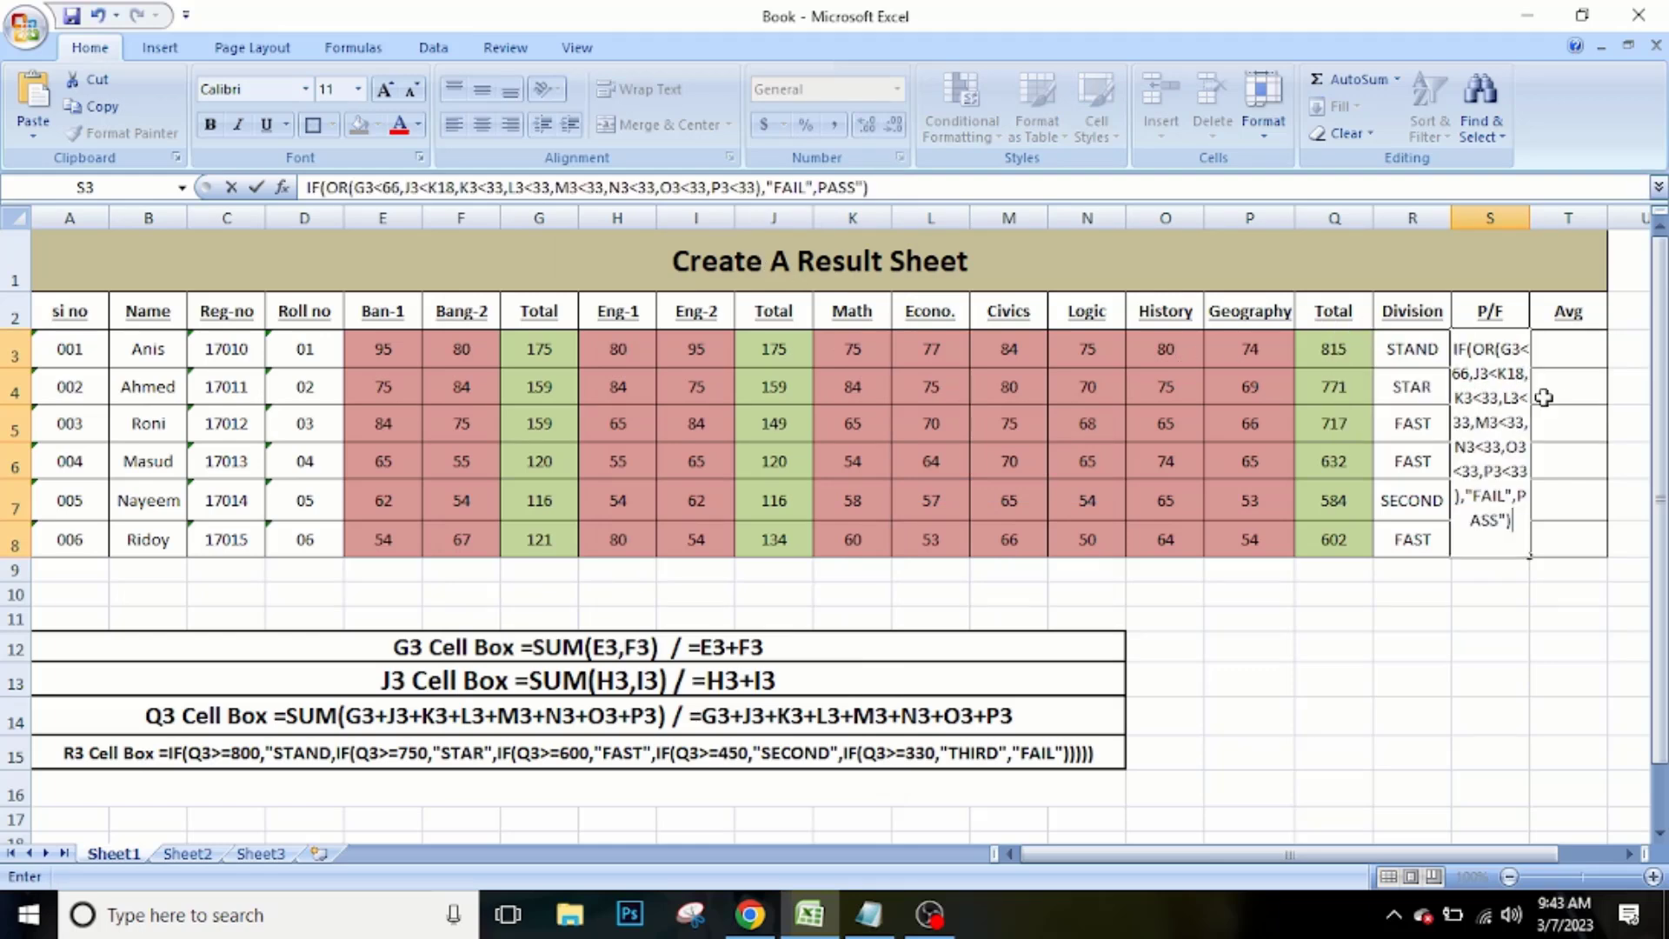
pyautogui.press('Return')
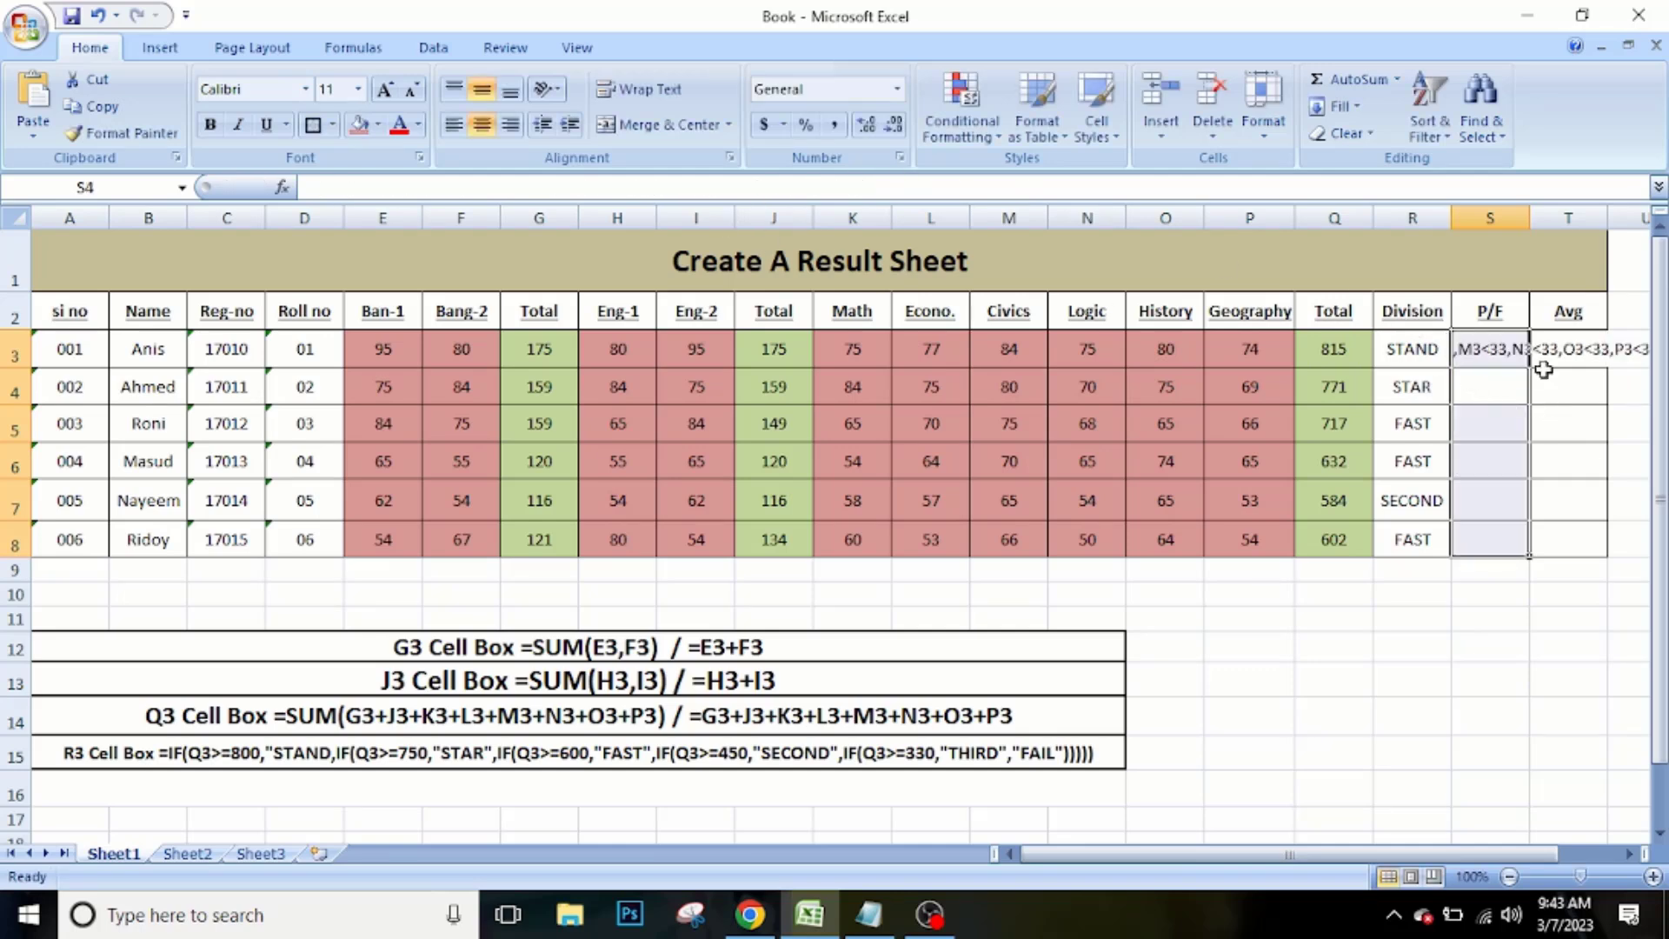
# Add the leading equals sign to the S3 pass/fail formula and accept the proposed correction that encloses PASS in quotation marks.
pyautogui.click(1496, 356)
pyautogui.doubleClick(1508, 350)
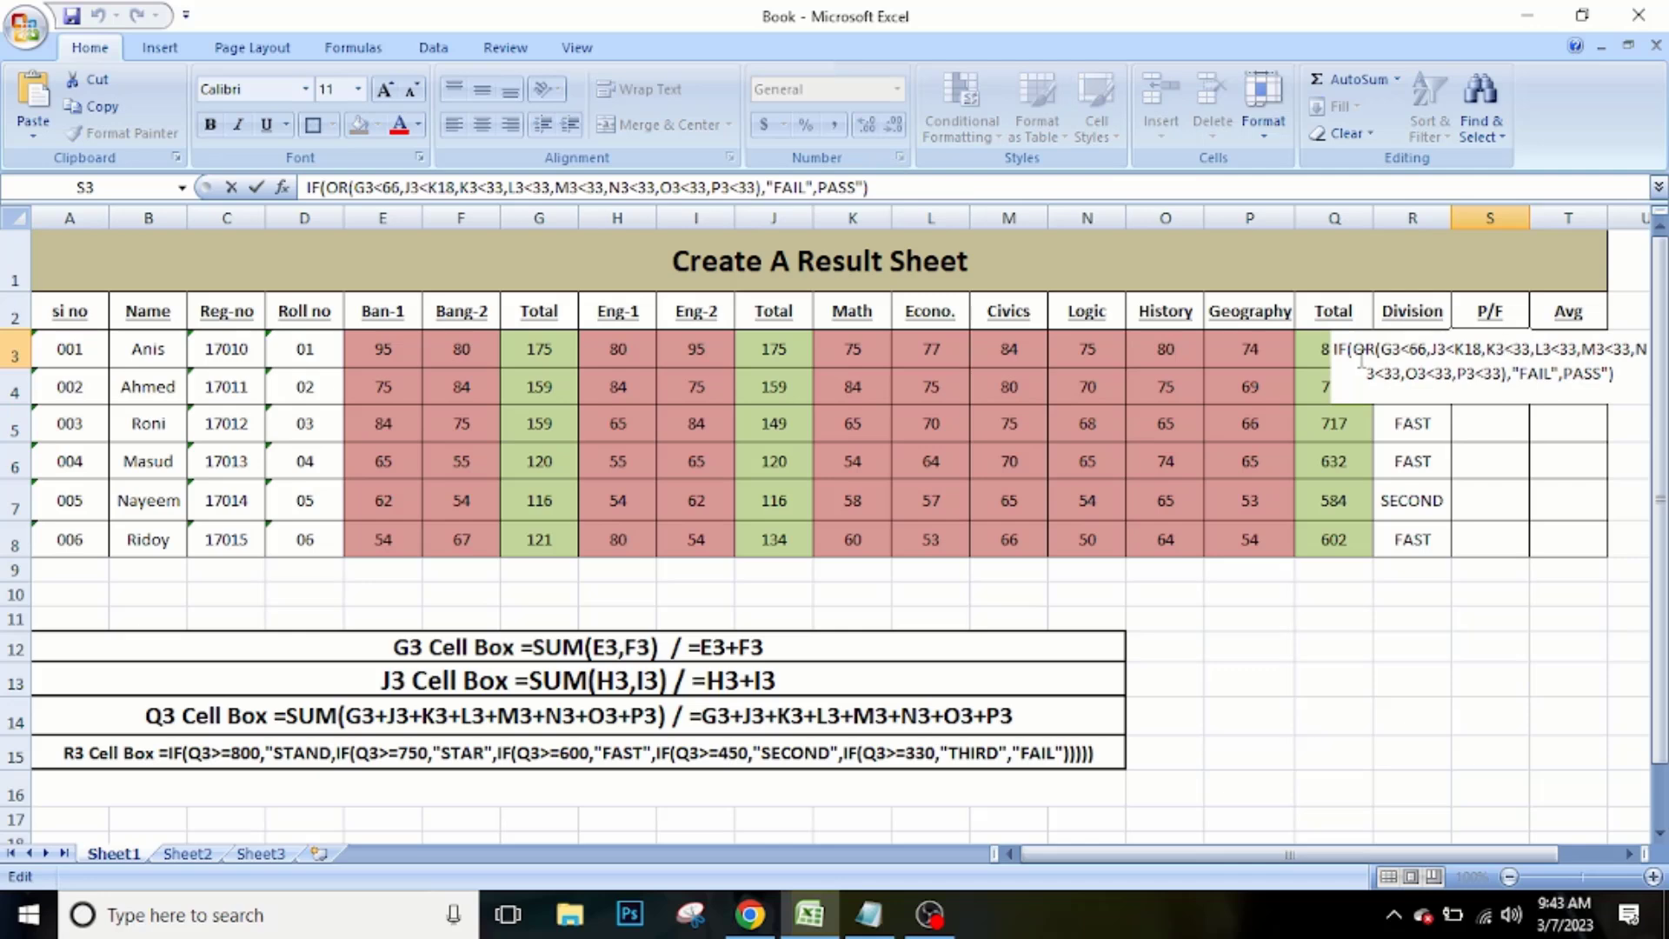
pyautogui.click(1334, 348)
pyautogui.write('=')
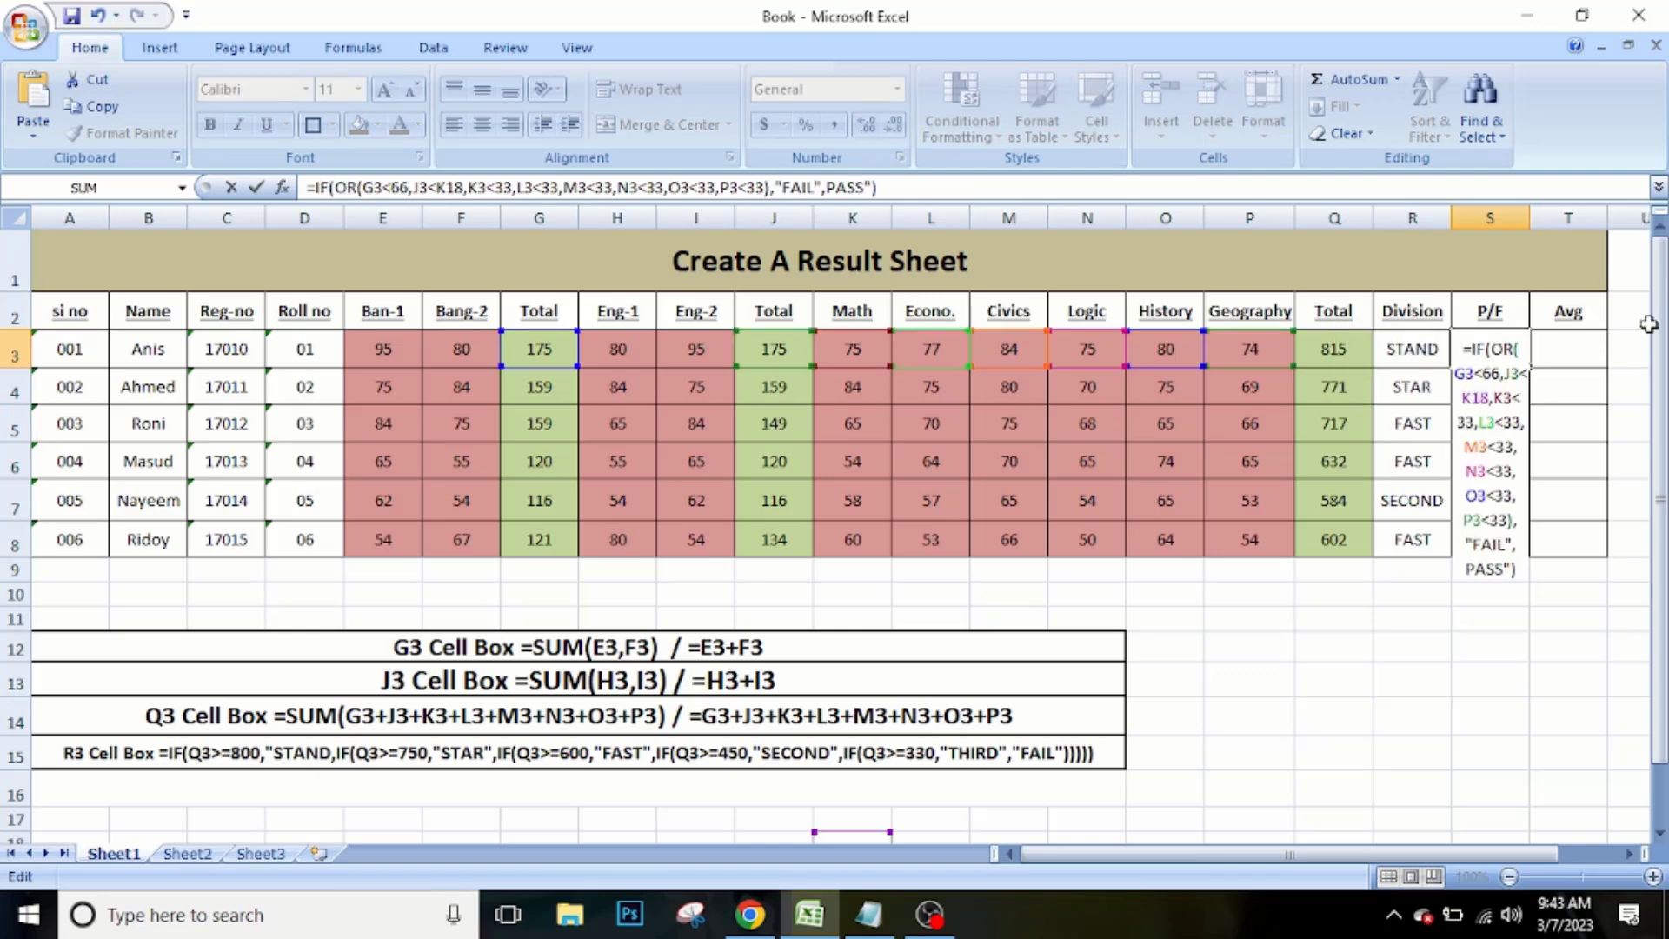
pyautogui.click(867, 185)
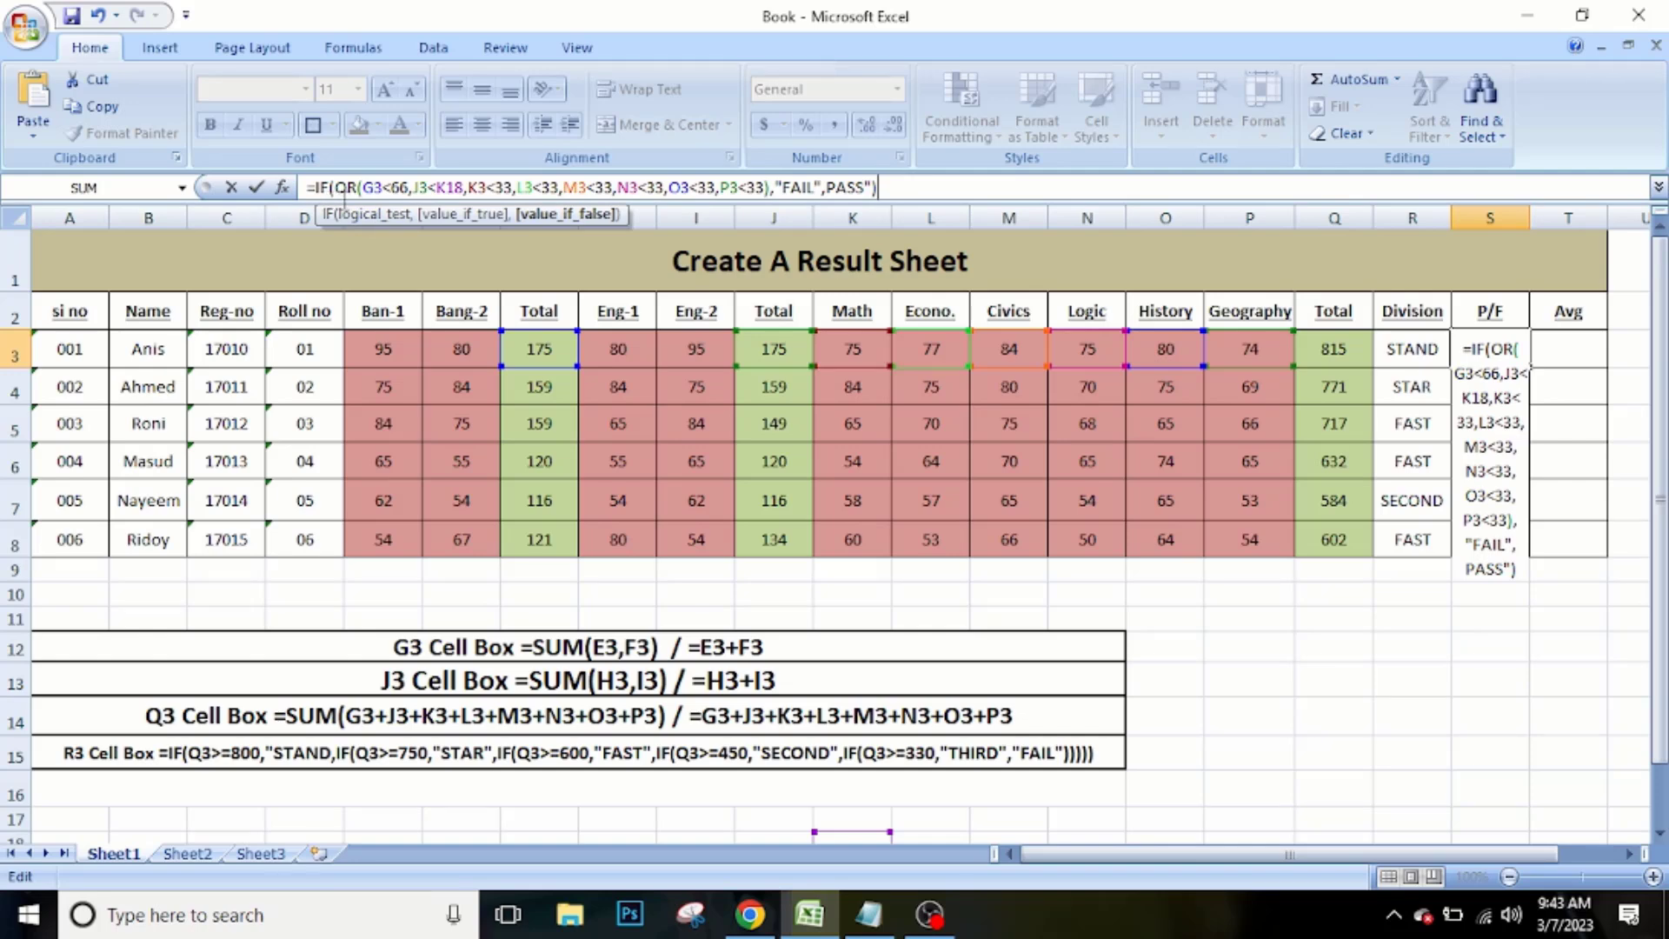
pyautogui.moveTo(351, 187); pyautogui.dragTo(358, 186)
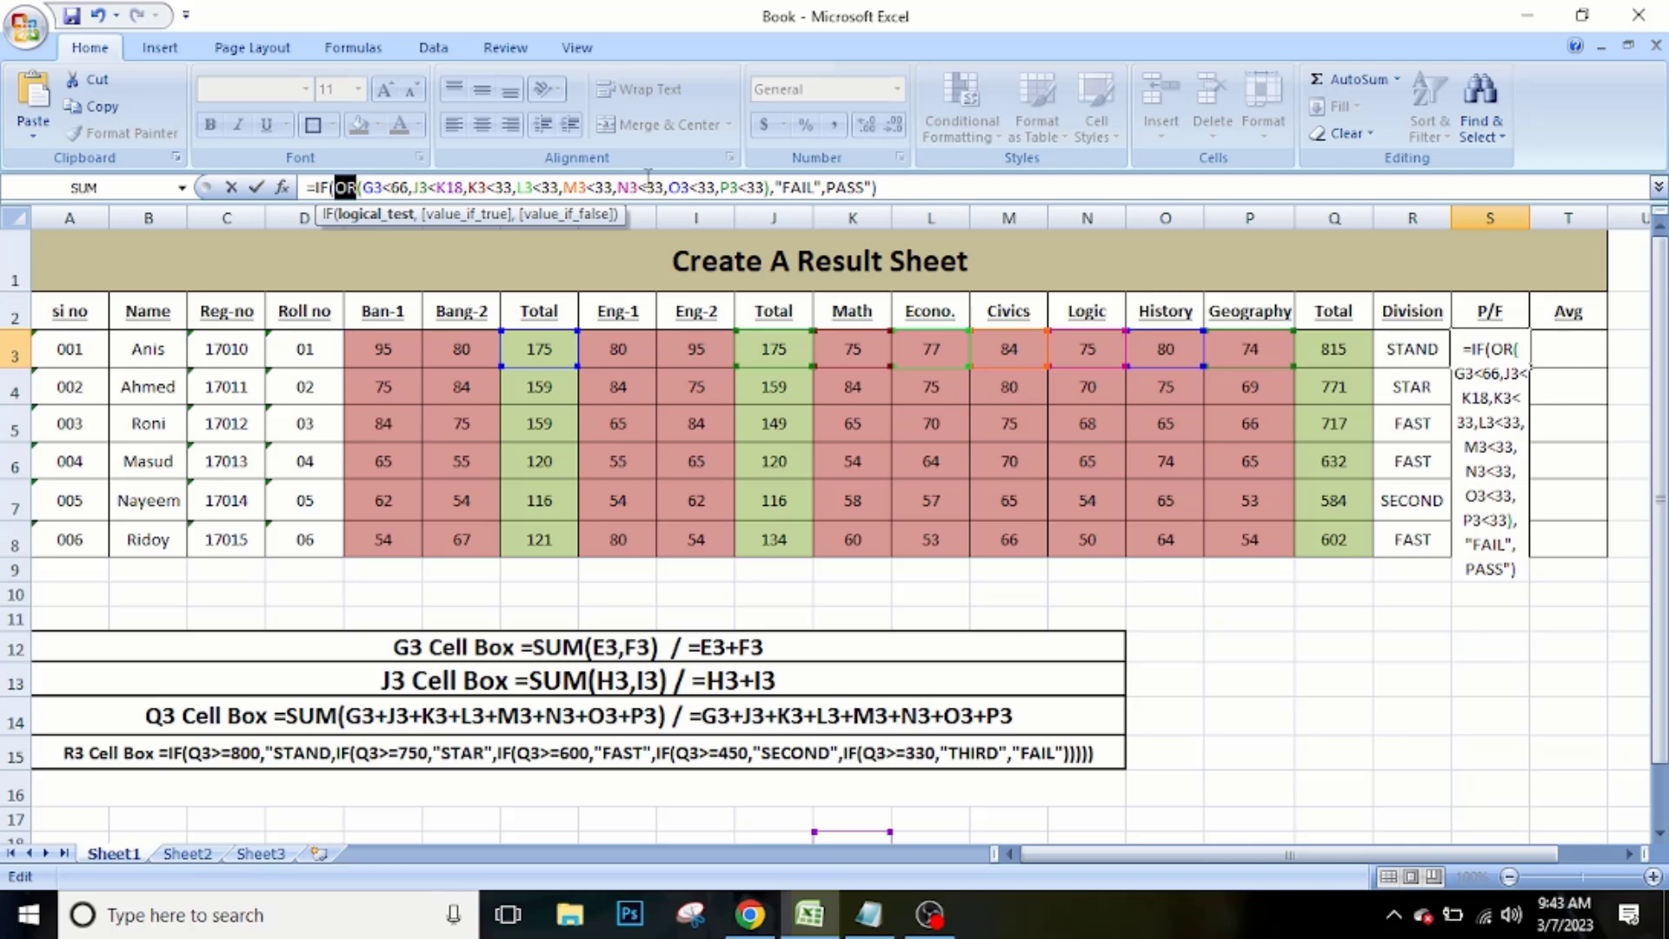
pyautogui.click(921, 186)
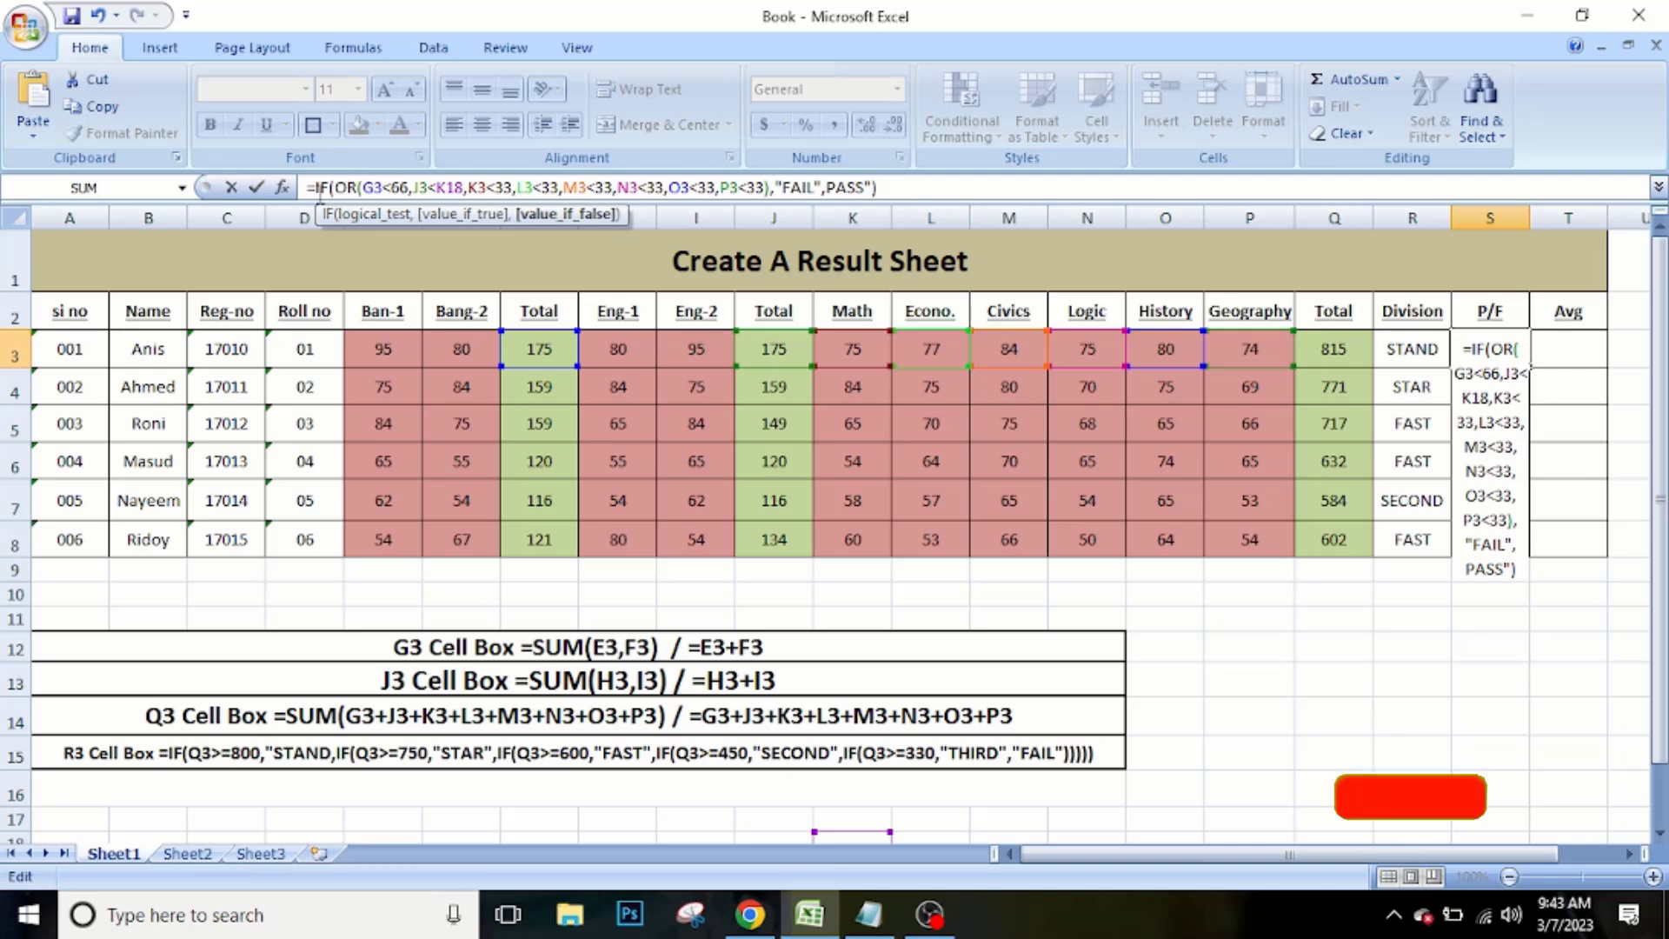
pyautogui.press('Return')
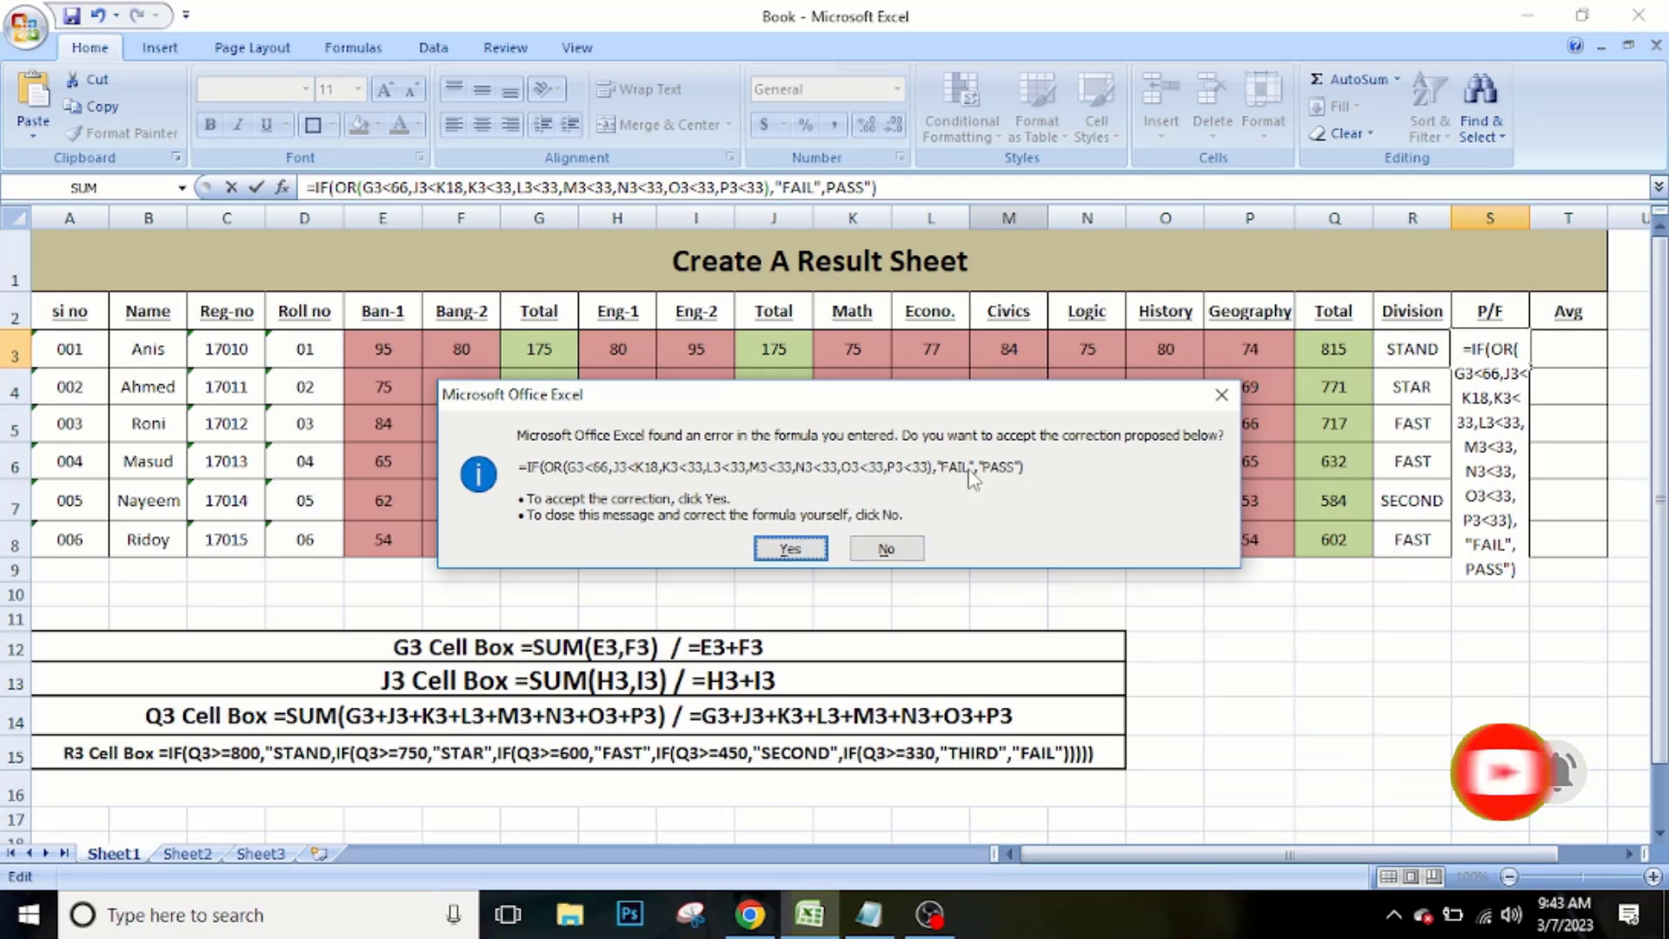
pyautogui.click(790, 547)
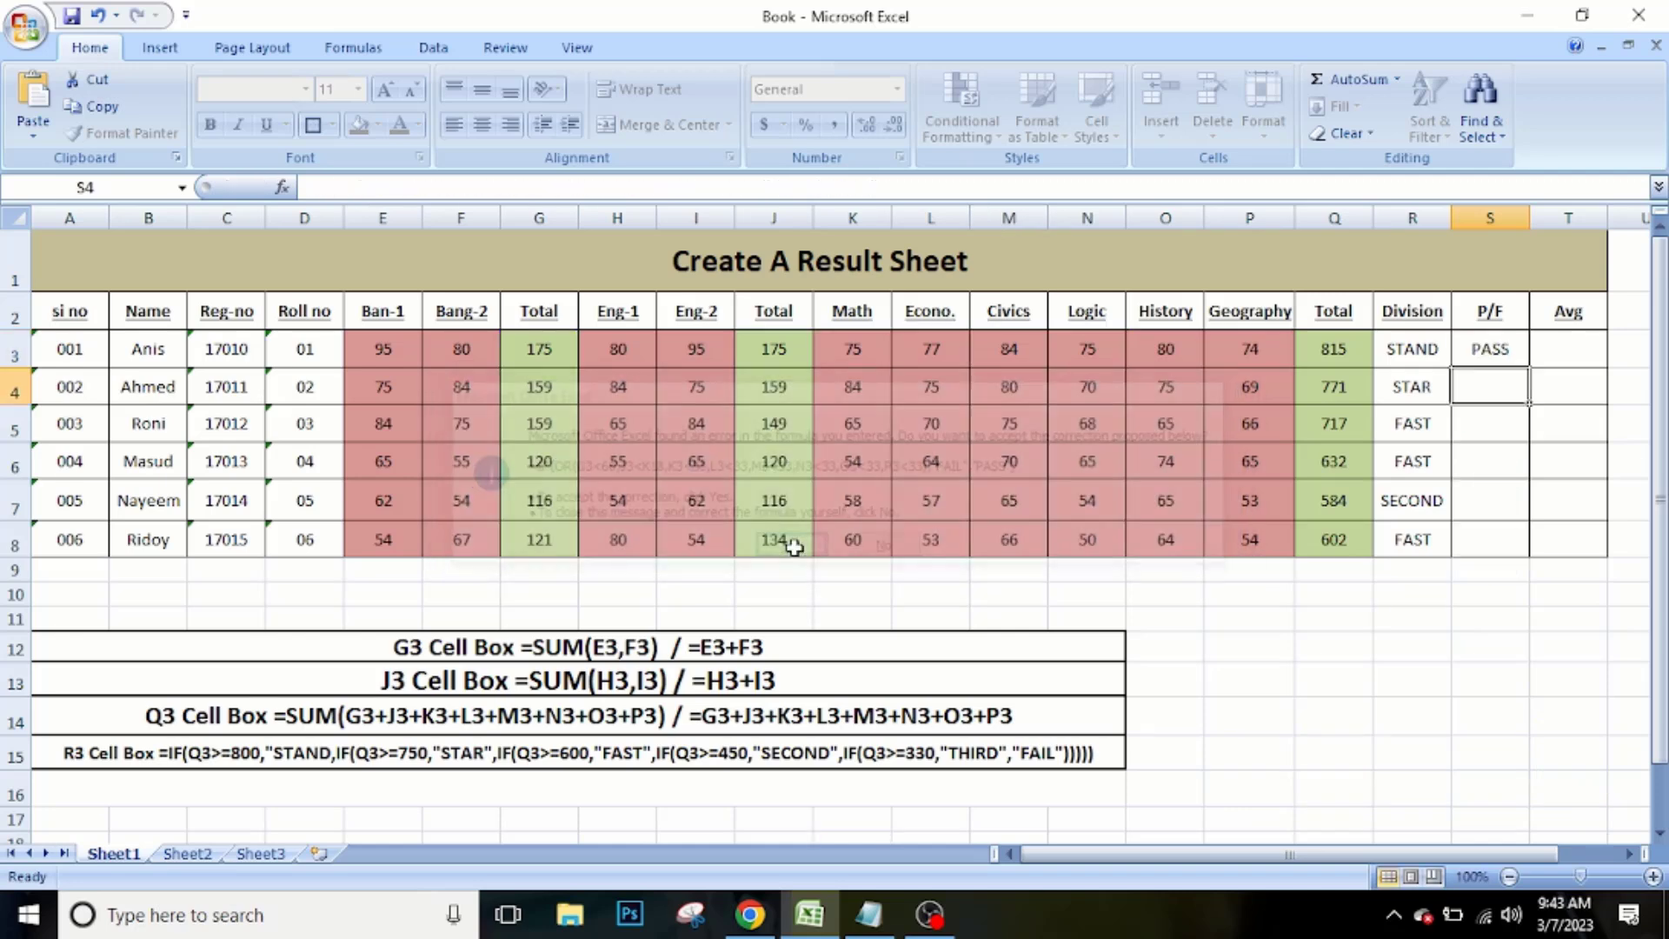
# Fill the S3 pass/fail formula down the P/F column through S8 for all students.
pyautogui.click(1517, 347)
pyautogui.click(1564, 358)
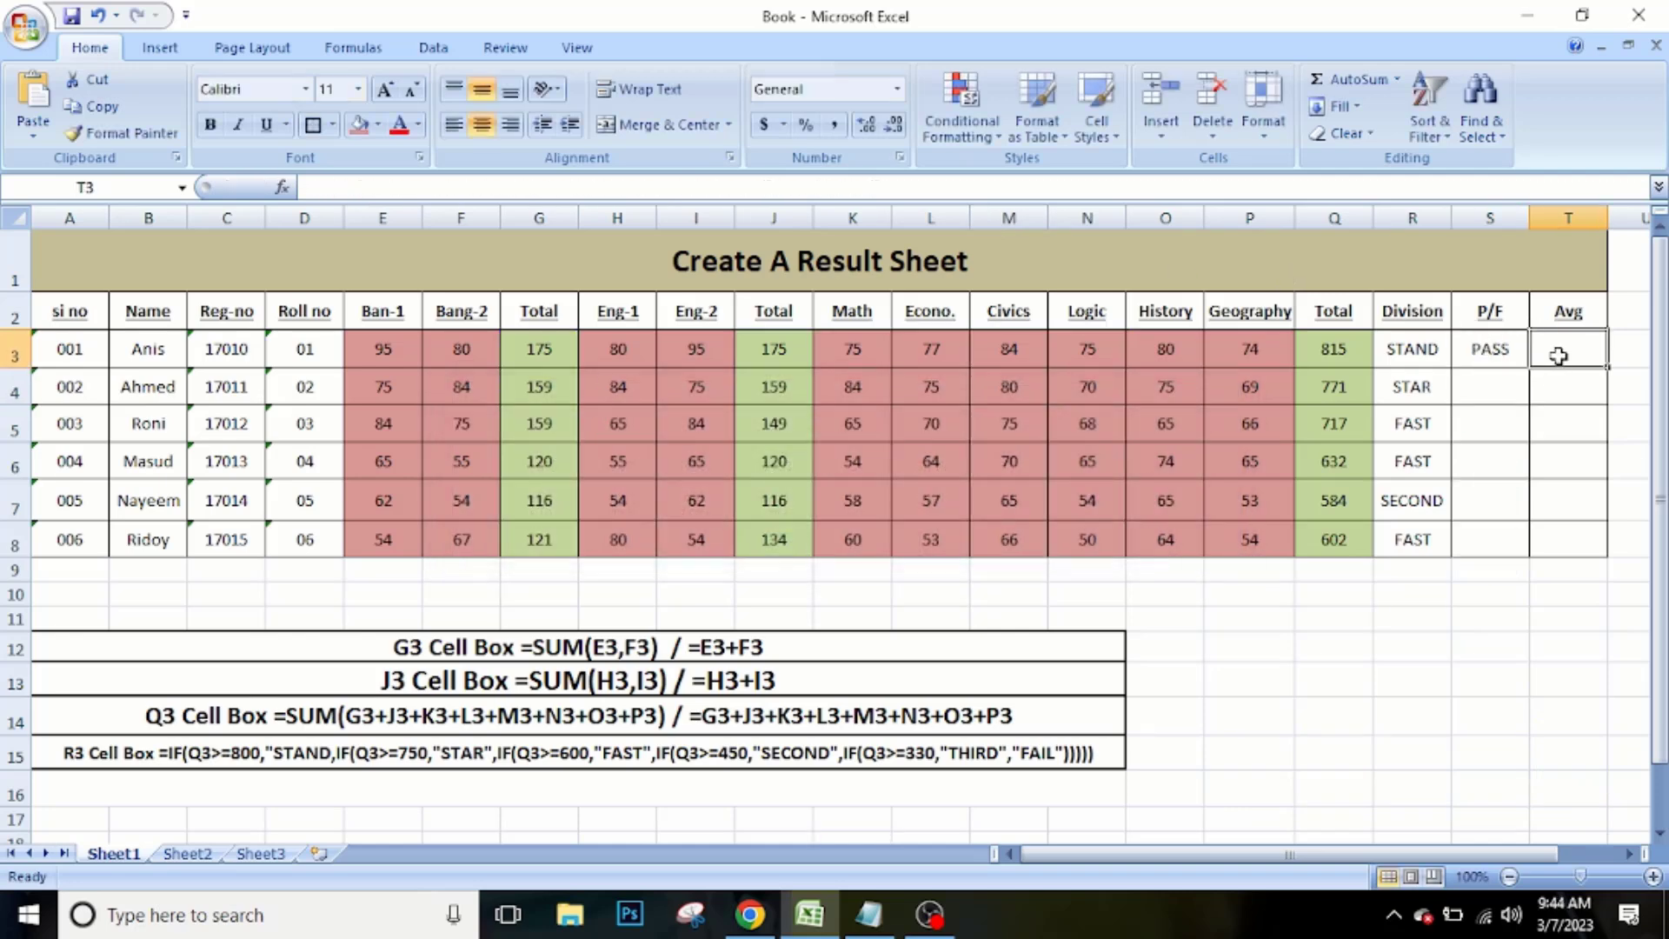
pyautogui.click(1501, 350)
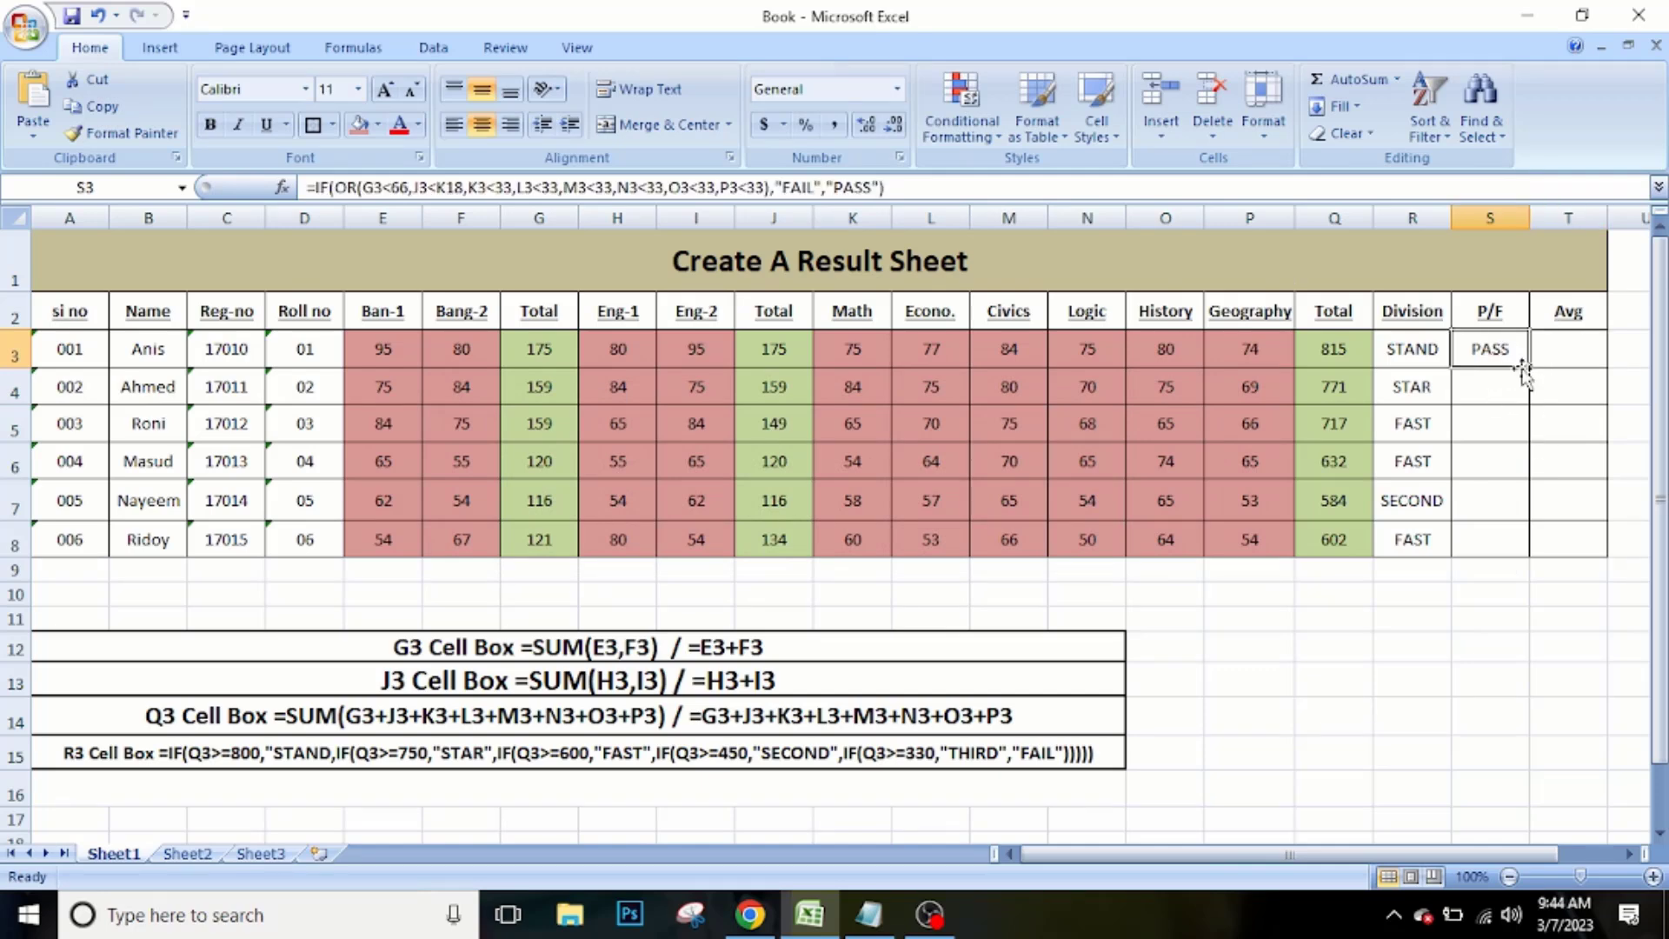
pyautogui.moveTo(1529, 366); pyautogui.dragTo(1523, 551)
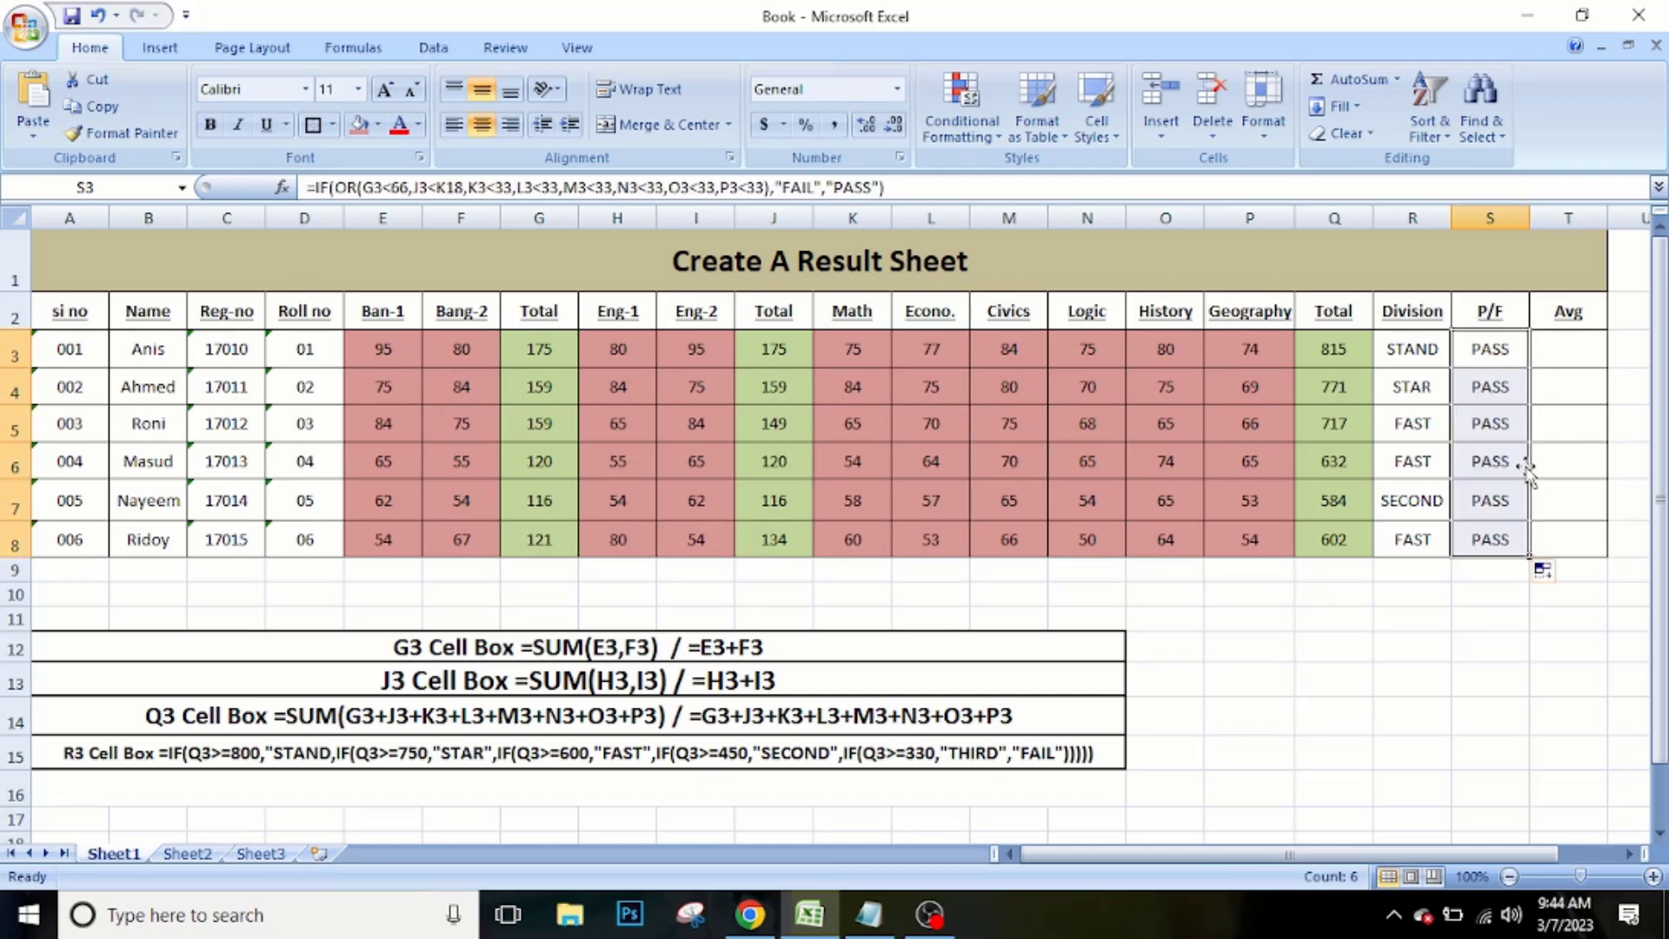
pyautogui.click(1564, 354)
pyautogui.moveTo(1478, 358); pyautogui.dragTo(1487, 530)
# Set student 005's Math mark in K7 to 32 to test the pass/fail formula.
pyautogui.doubleClick(868, 505)
pyautogui.moveTo(867, 504); pyautogui.dragTo(839, 504)
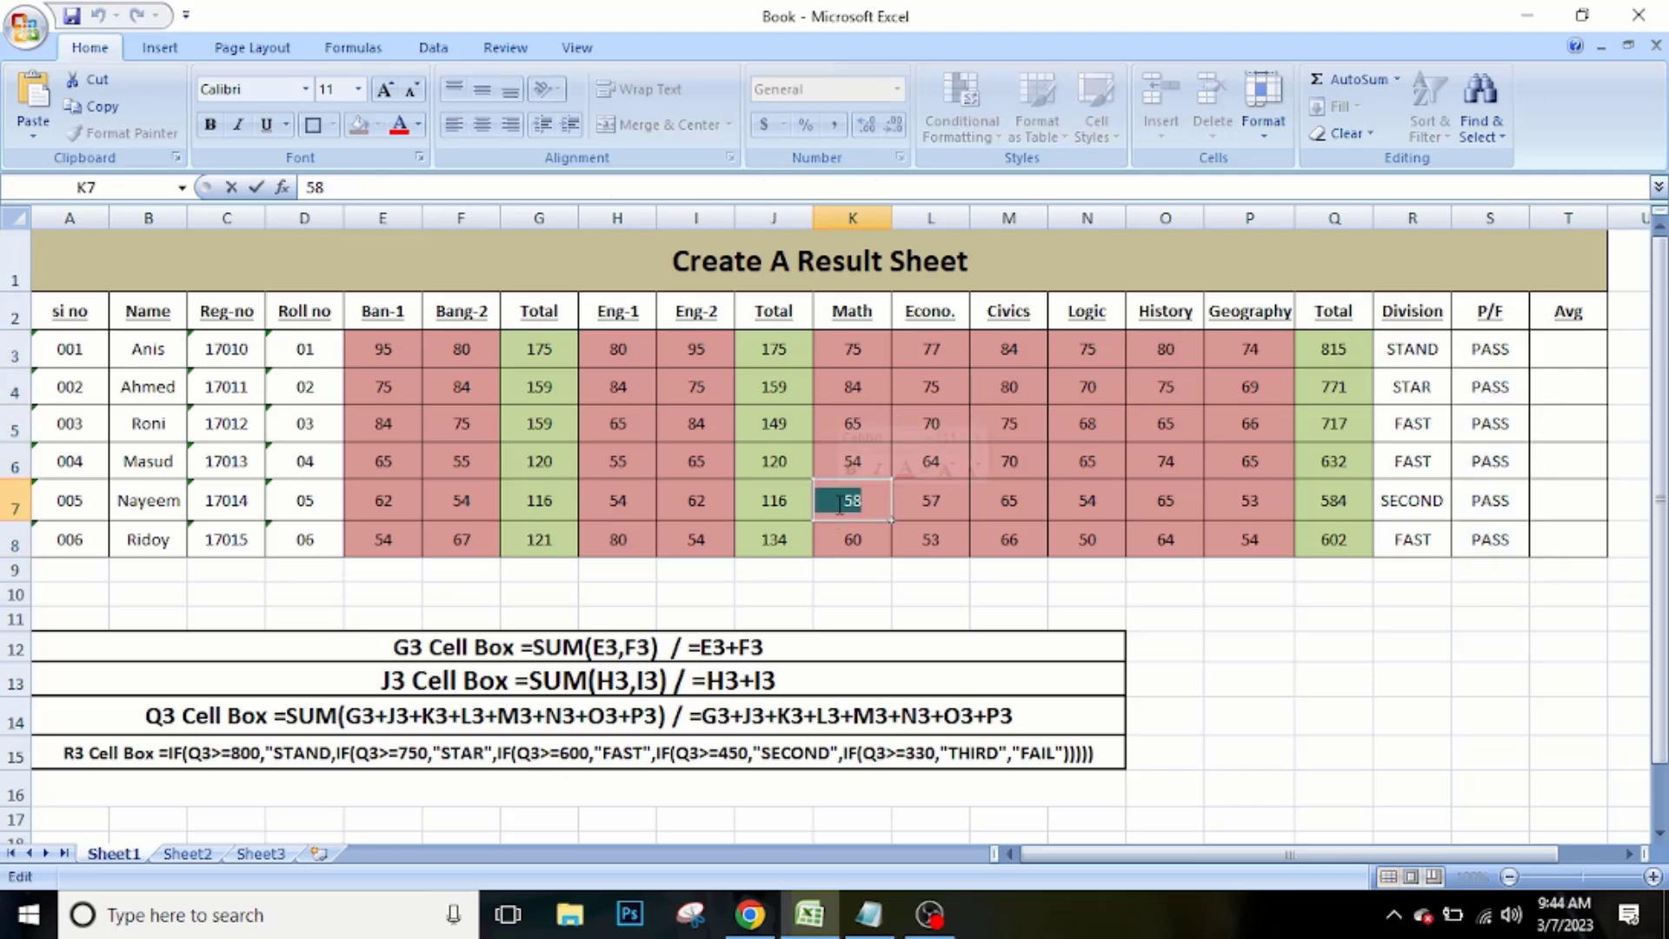
pyautogui.write('32')
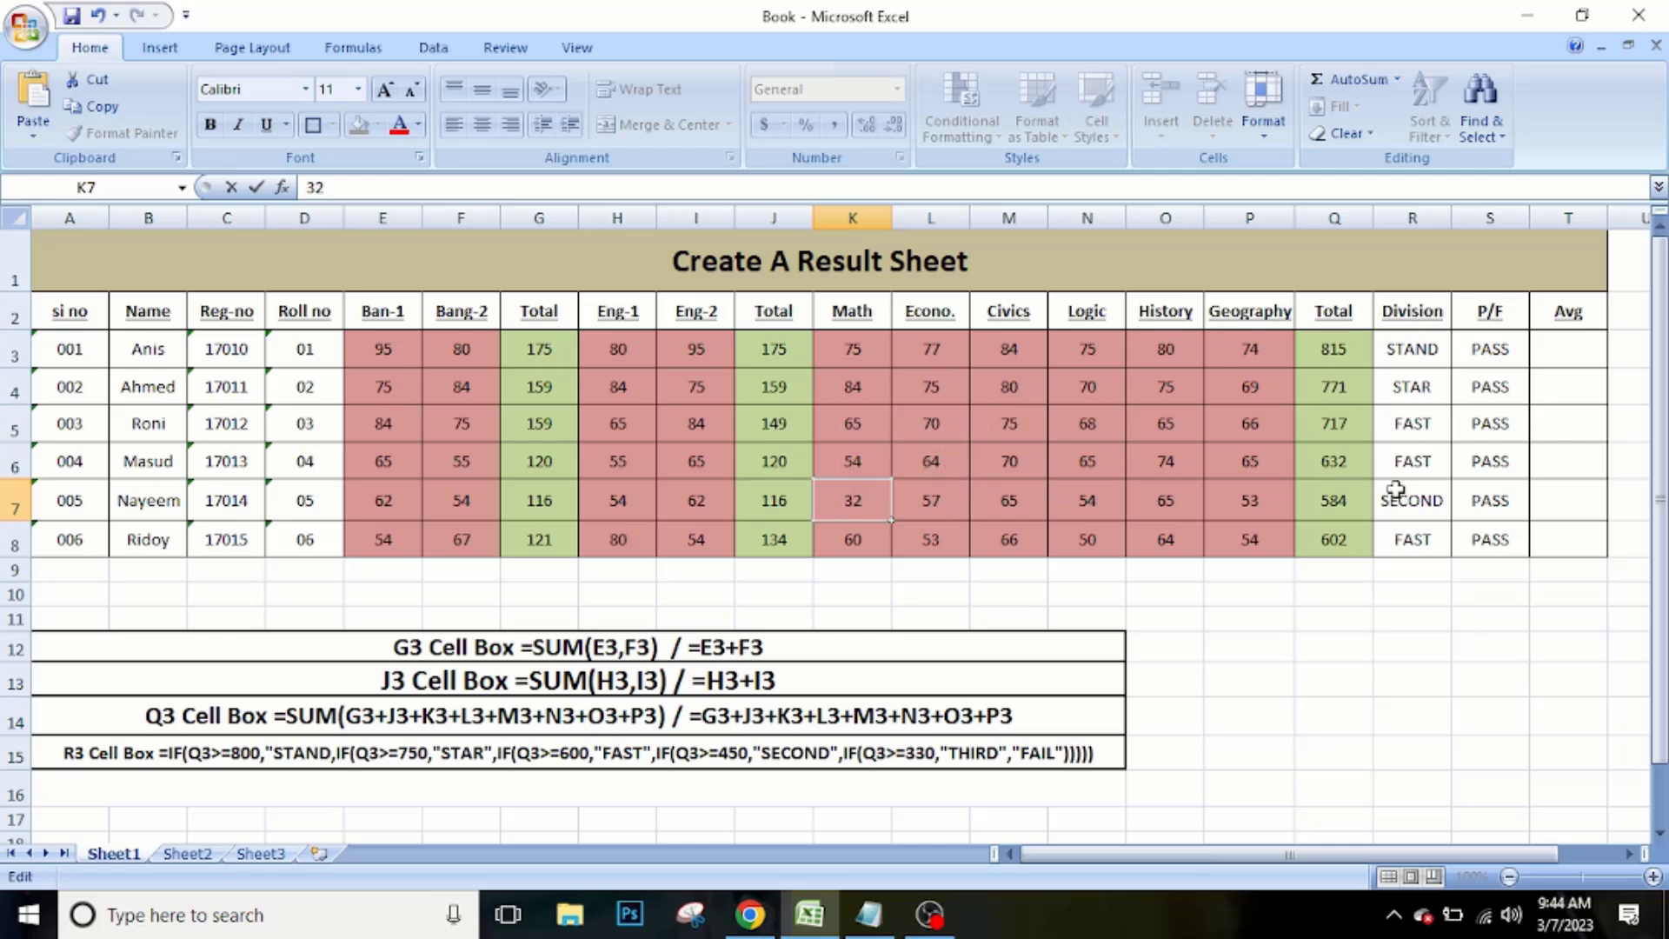
pyautogui.press('Return')
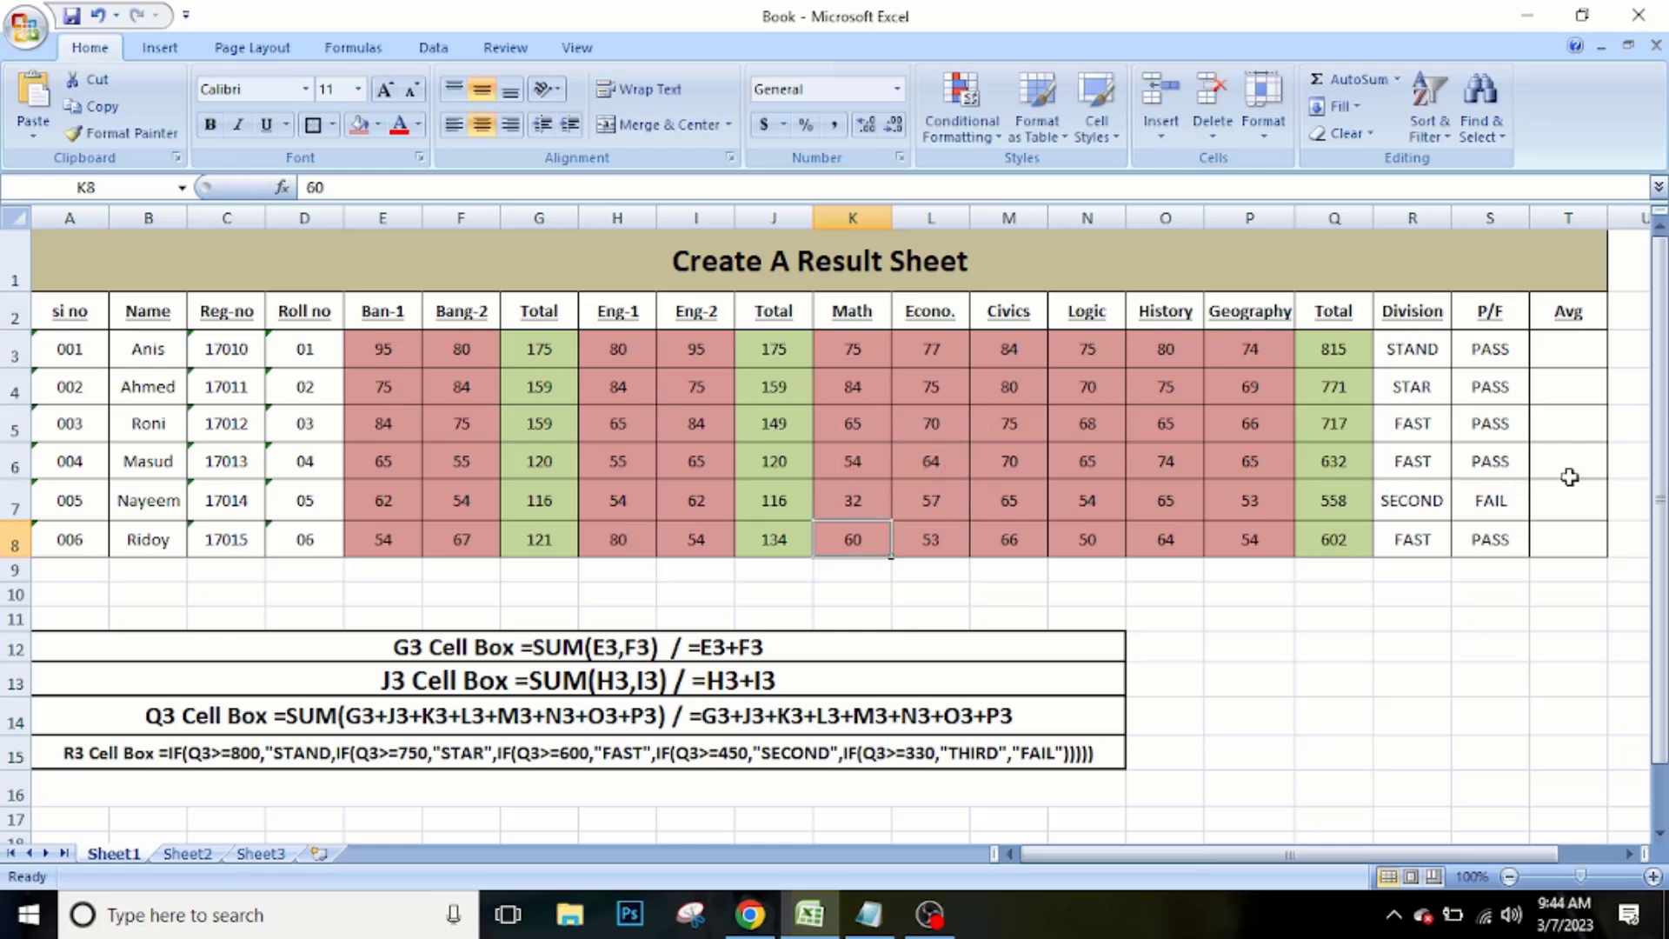
# Inspect the pass/fail formula in S7 and the division formula in R7 for student 005, removing any stray cell reference.
pyautogui.doubleClick(1511, 510)
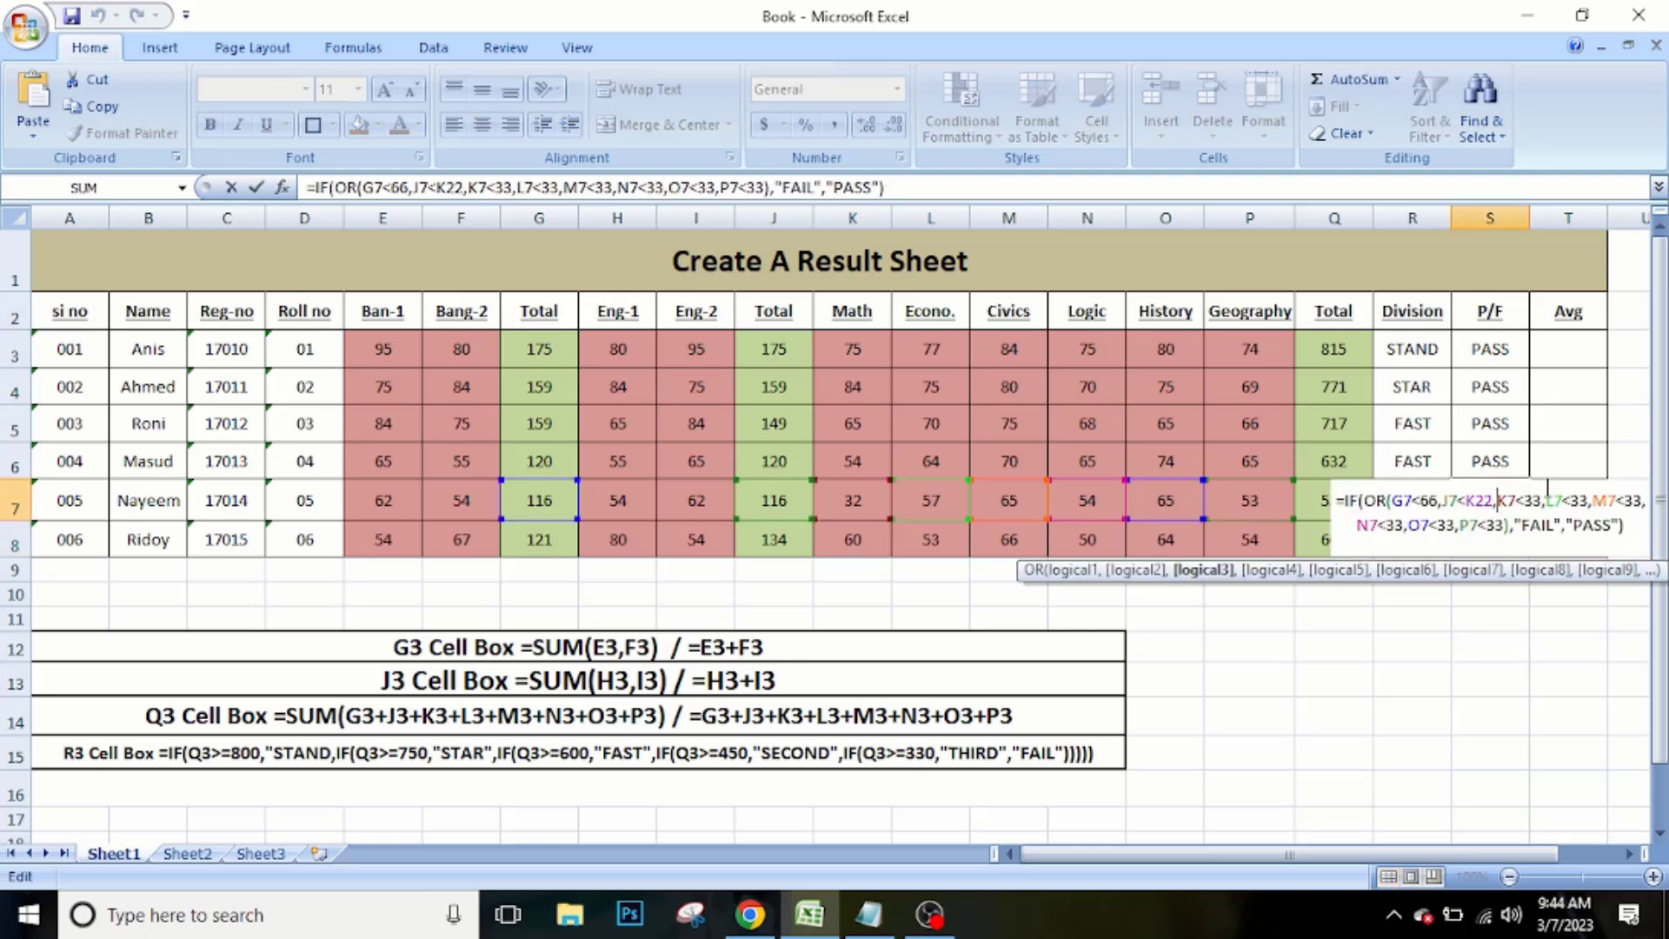
pyautogui.click(1539, 473)
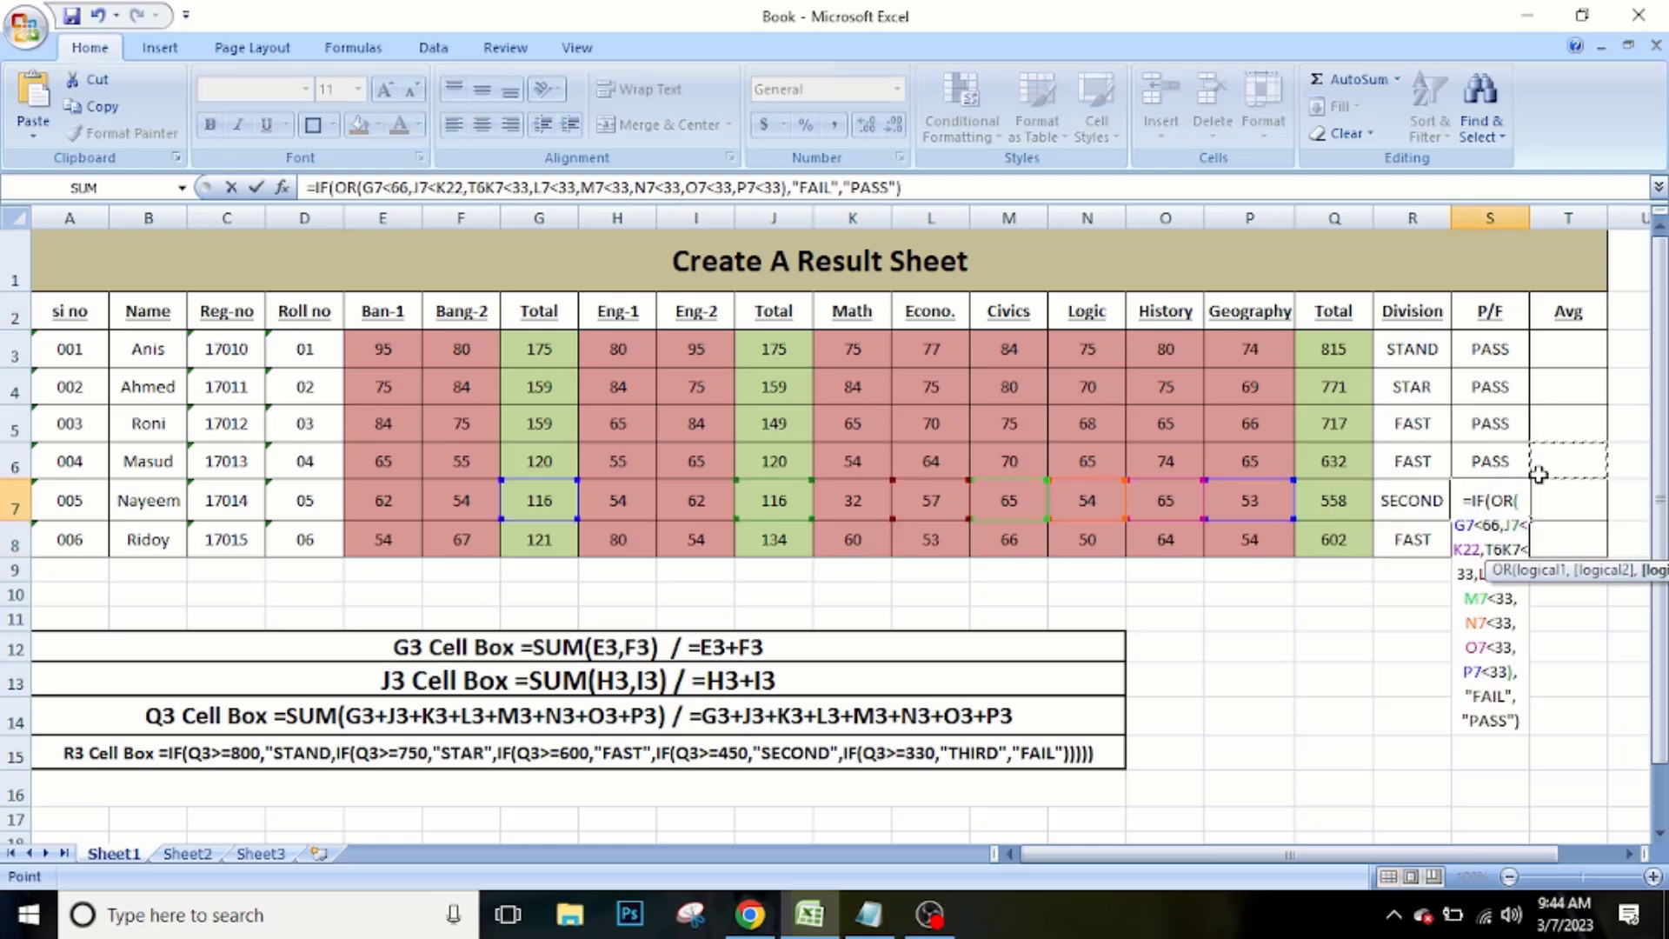
pyautogui.press('BackSpace')
pyautogui.press('BackSpace')
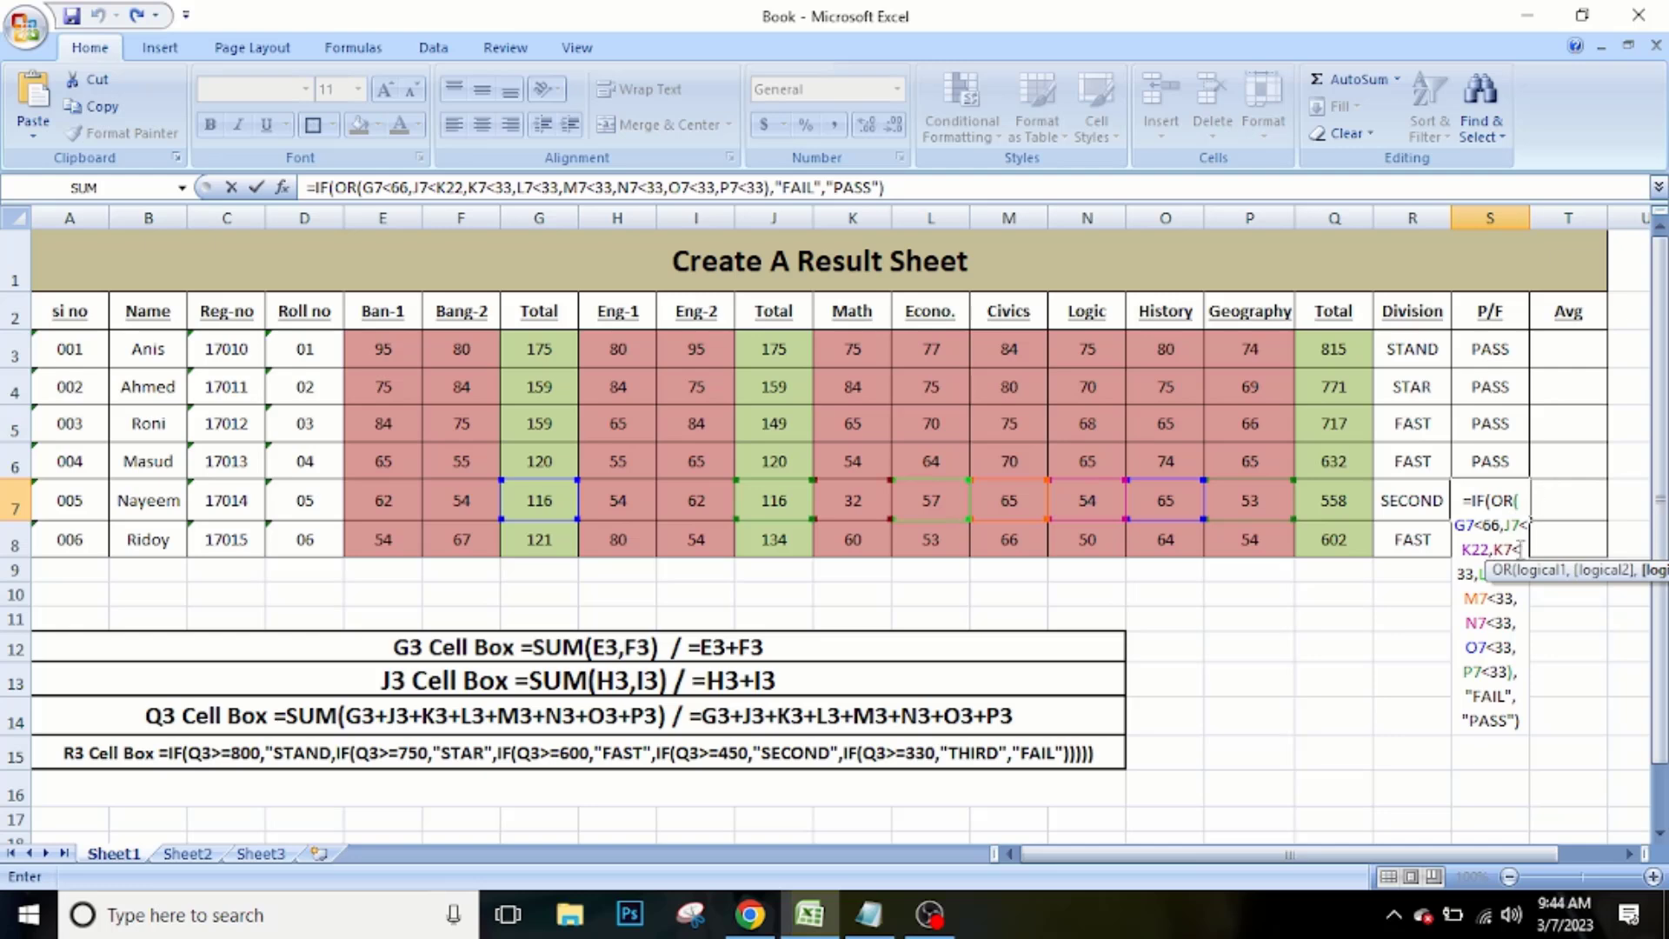
pyautogui.press('Return')
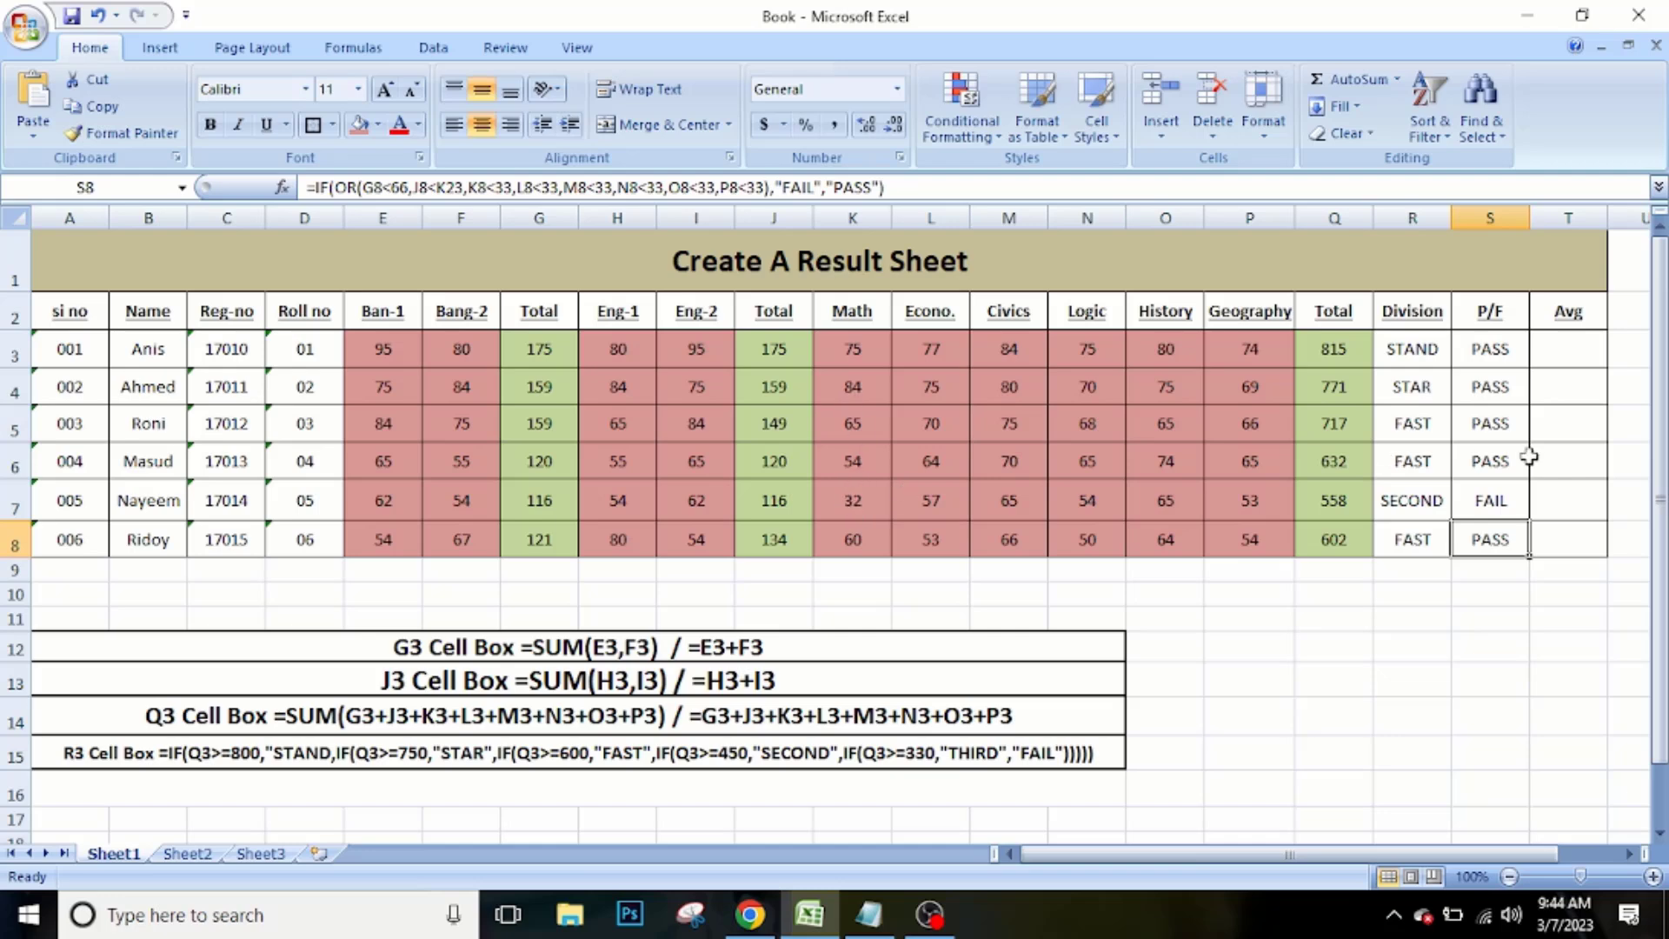
pyautogui.click(1394, 508)
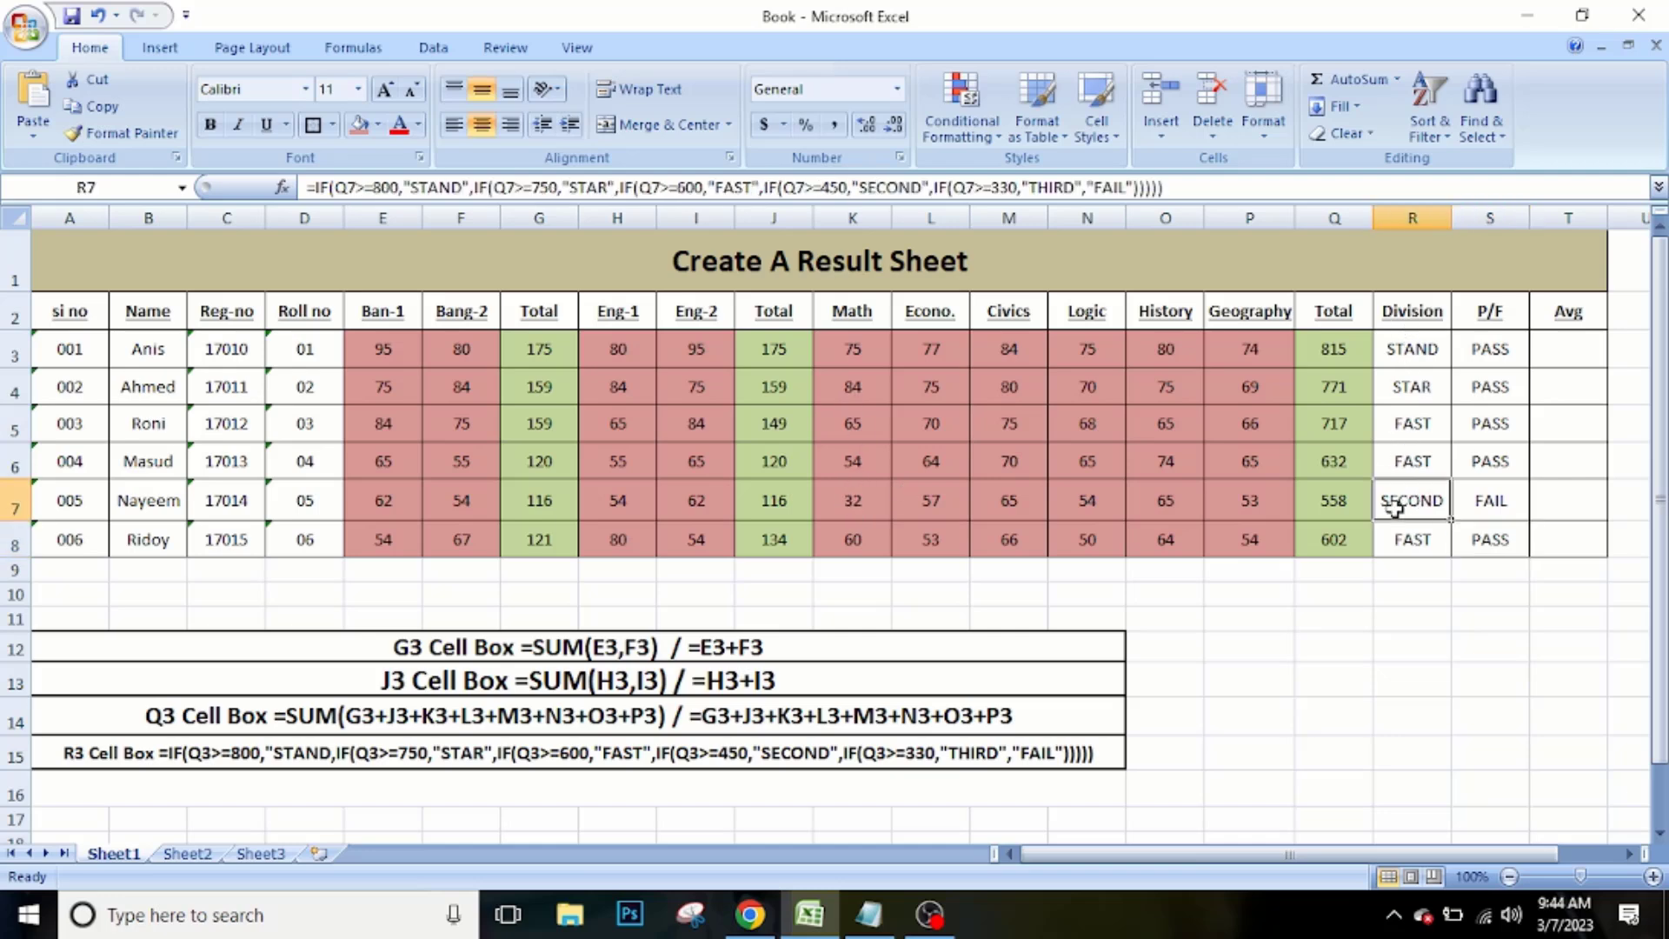
# Check student 005's overall total and pass/fail formula in row 7 and consult the formula notes in Notepad for the Avg column.
pyautogui.click(1327, 493)
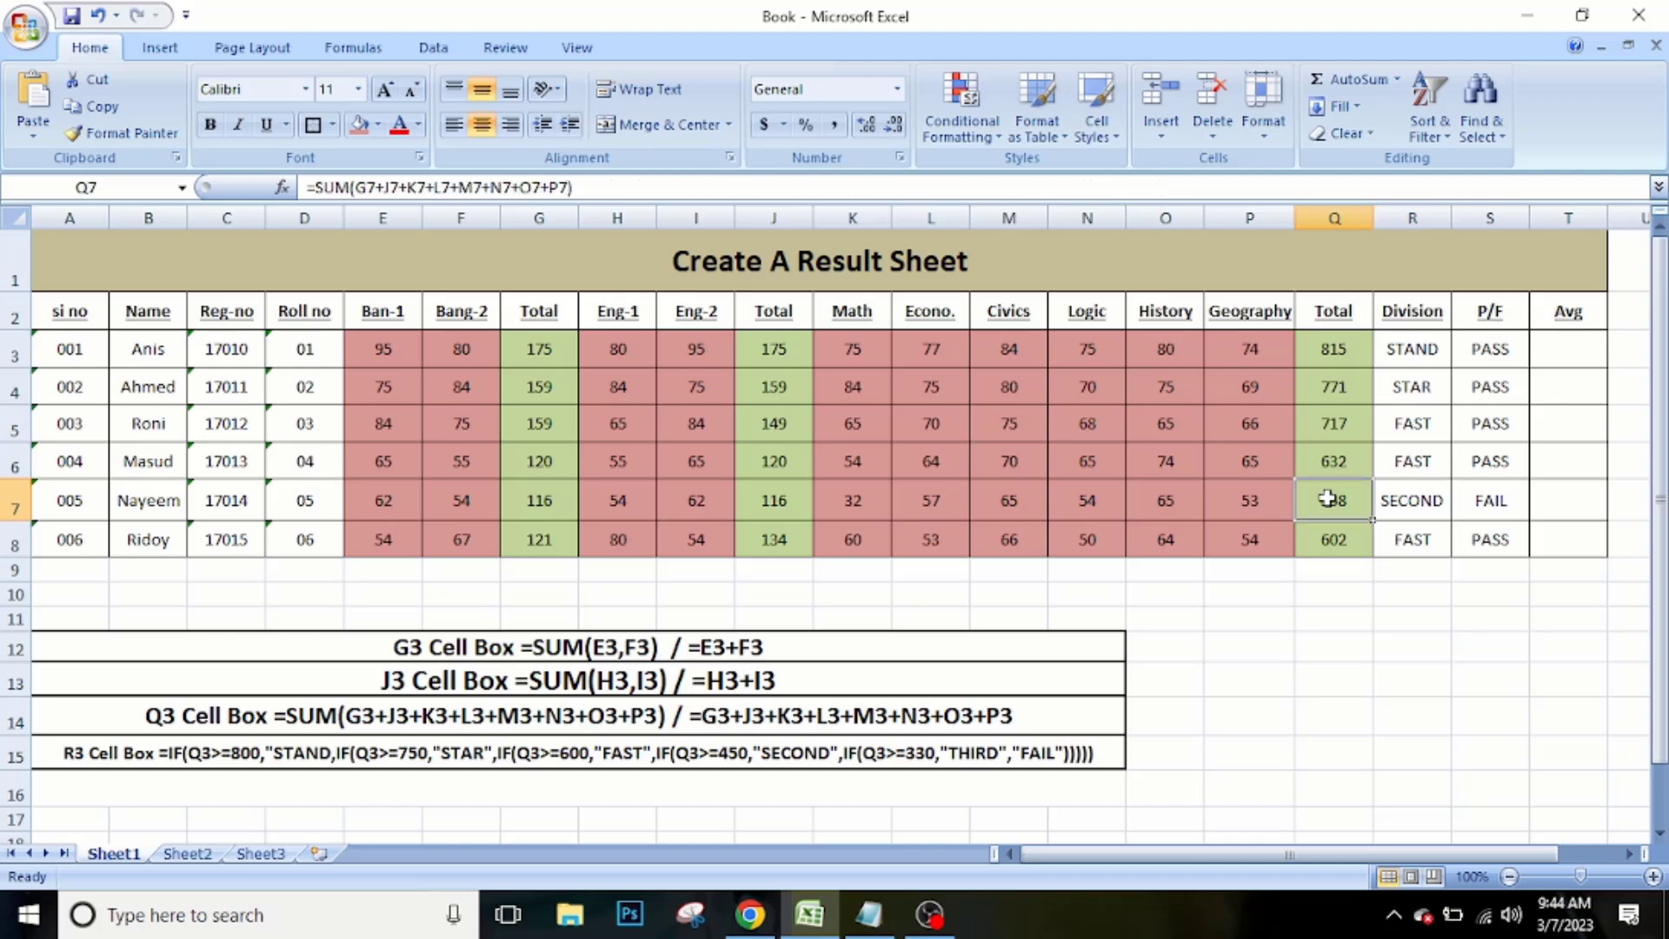
pyautogui.click(1490, 502)
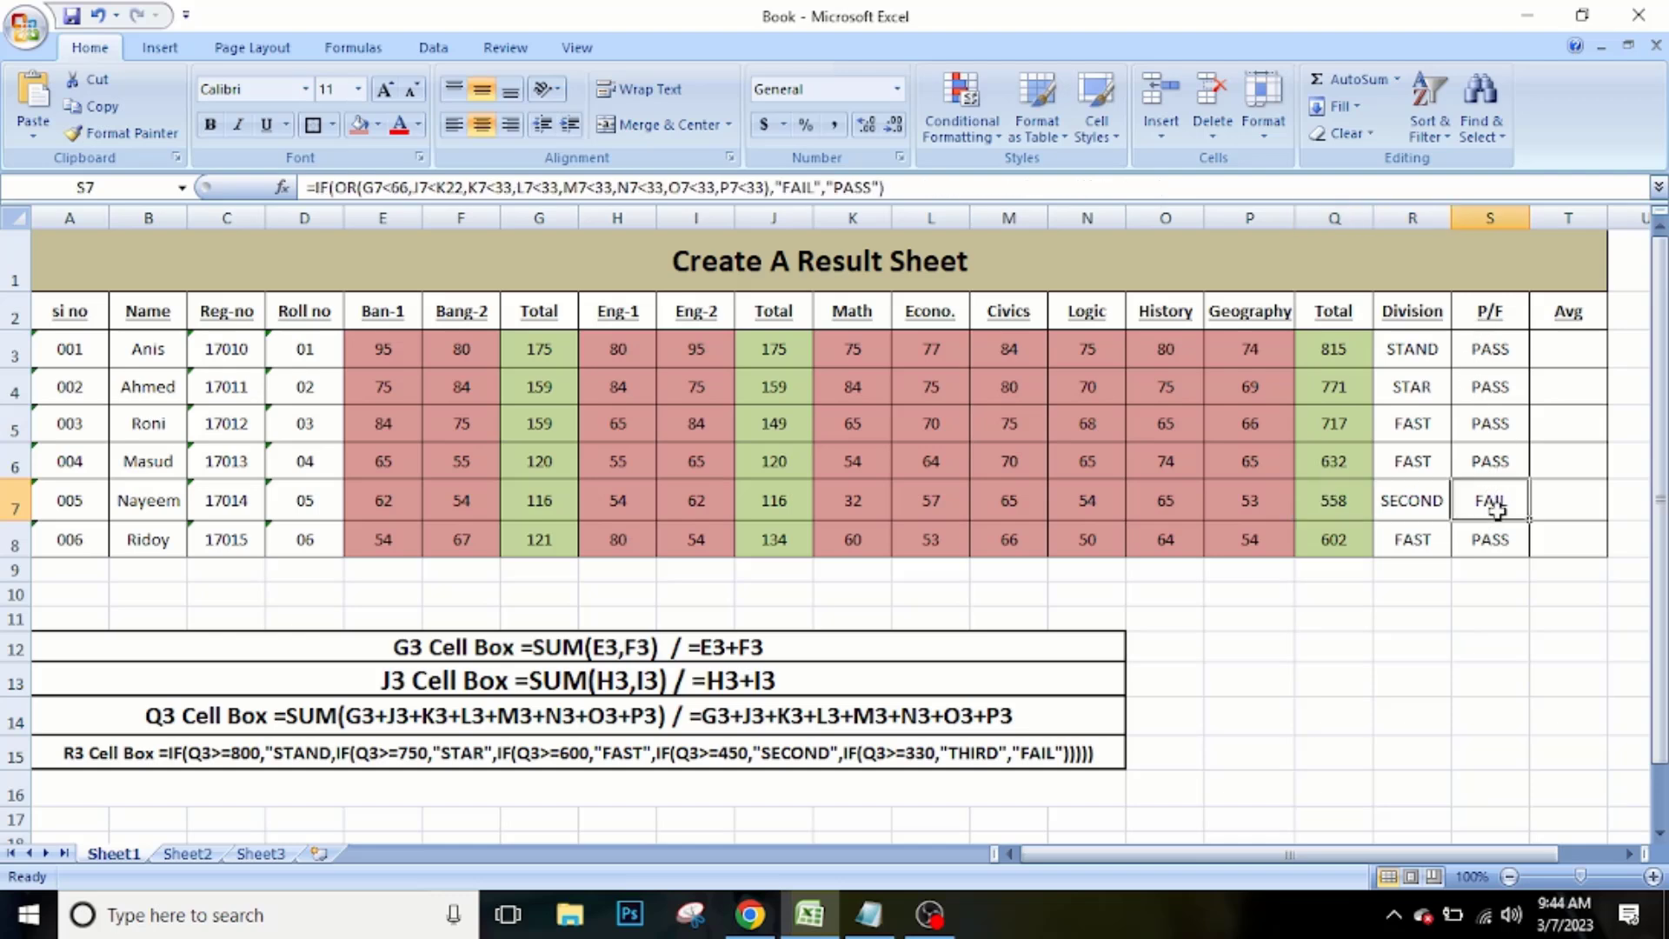
pyautogui.moveTo(874, 513); pyautogui.dragTo(1503, 494)
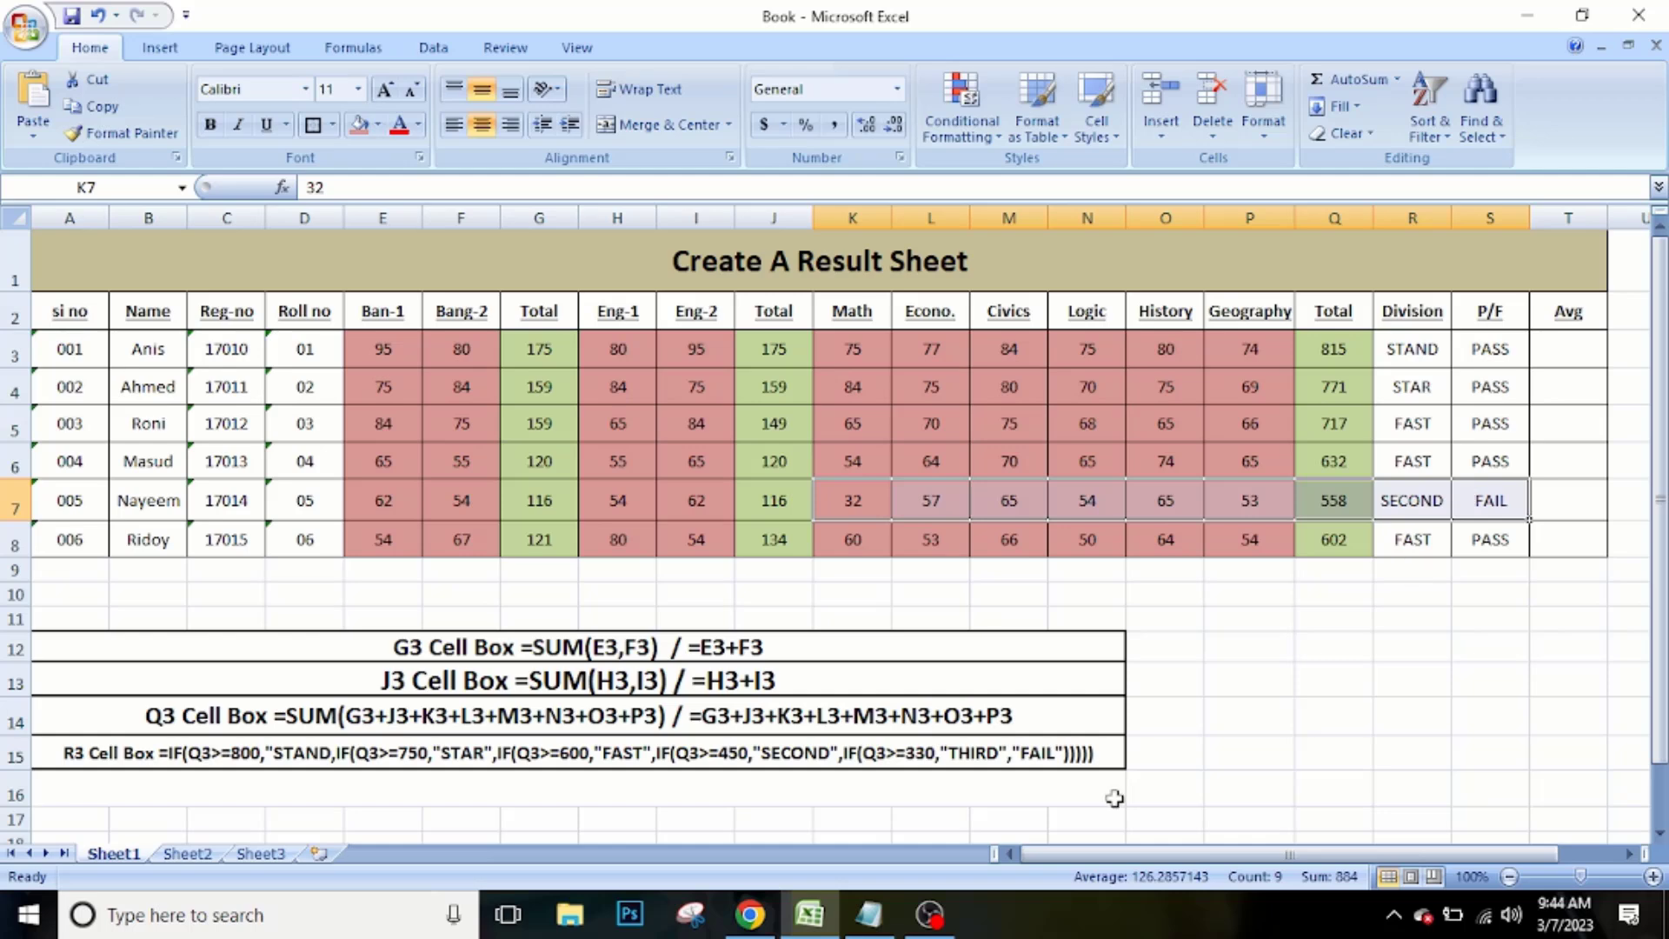
pyautogui.click(869, 915)
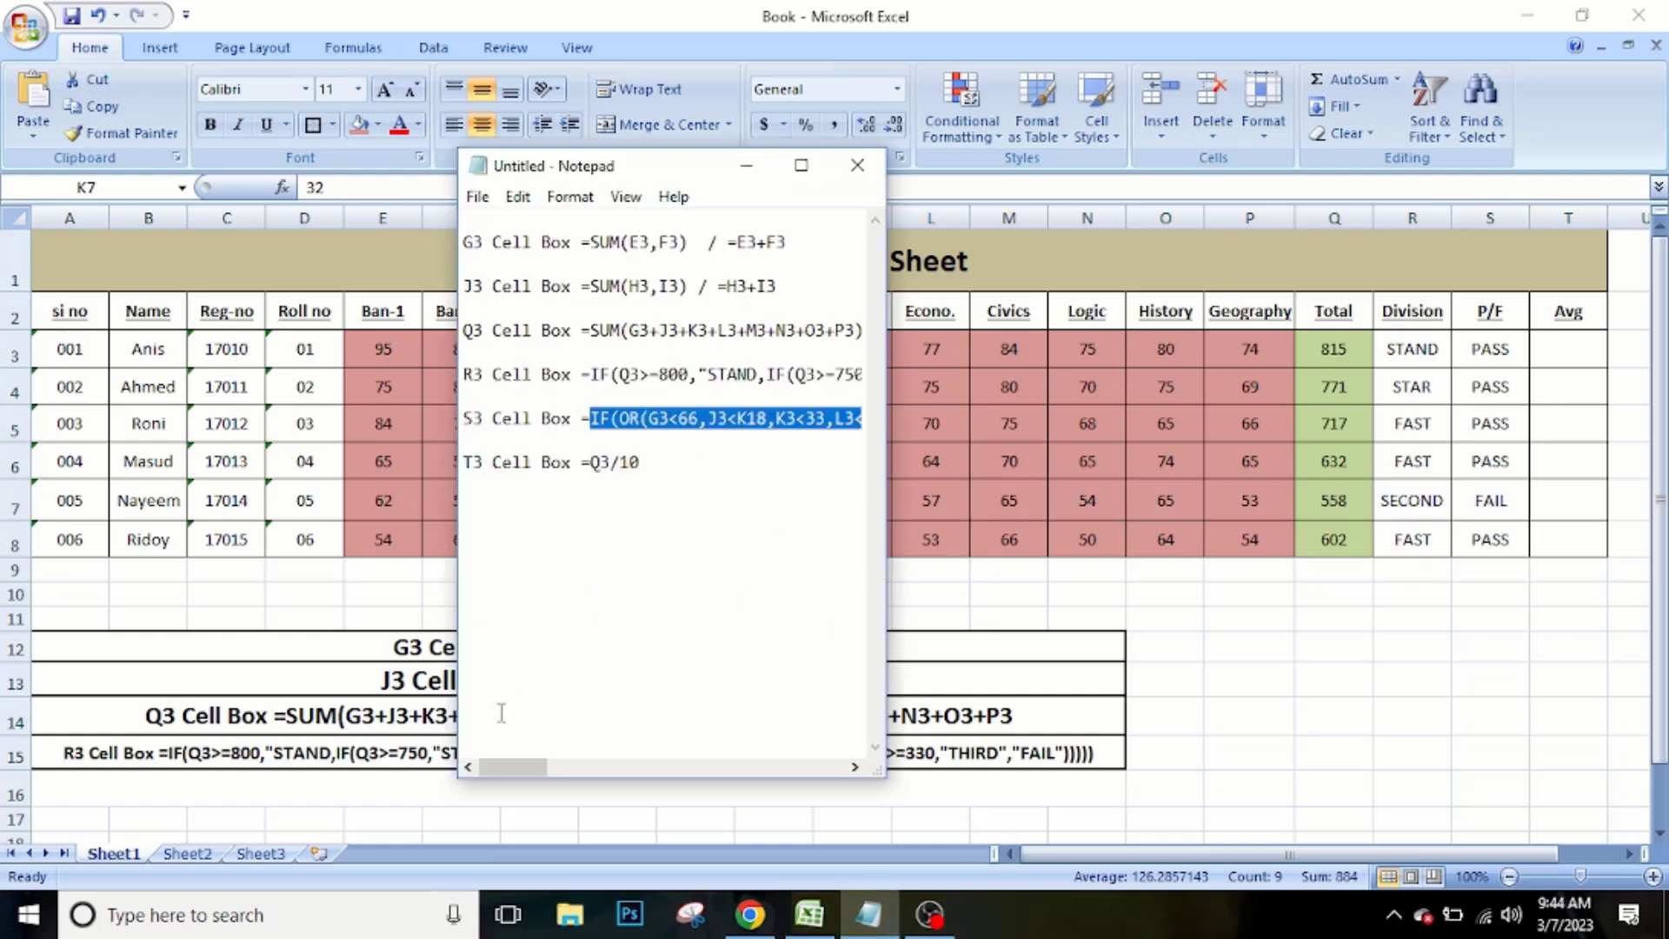
pyautogui.moveTo(512, 767)
pyautogui.mouseDown()
pyautogui.moveTo(576, 767)
pyautogui.moveTo(513, 767)
pyautogui.mouseUp()
pyautogui.click(746, 165)
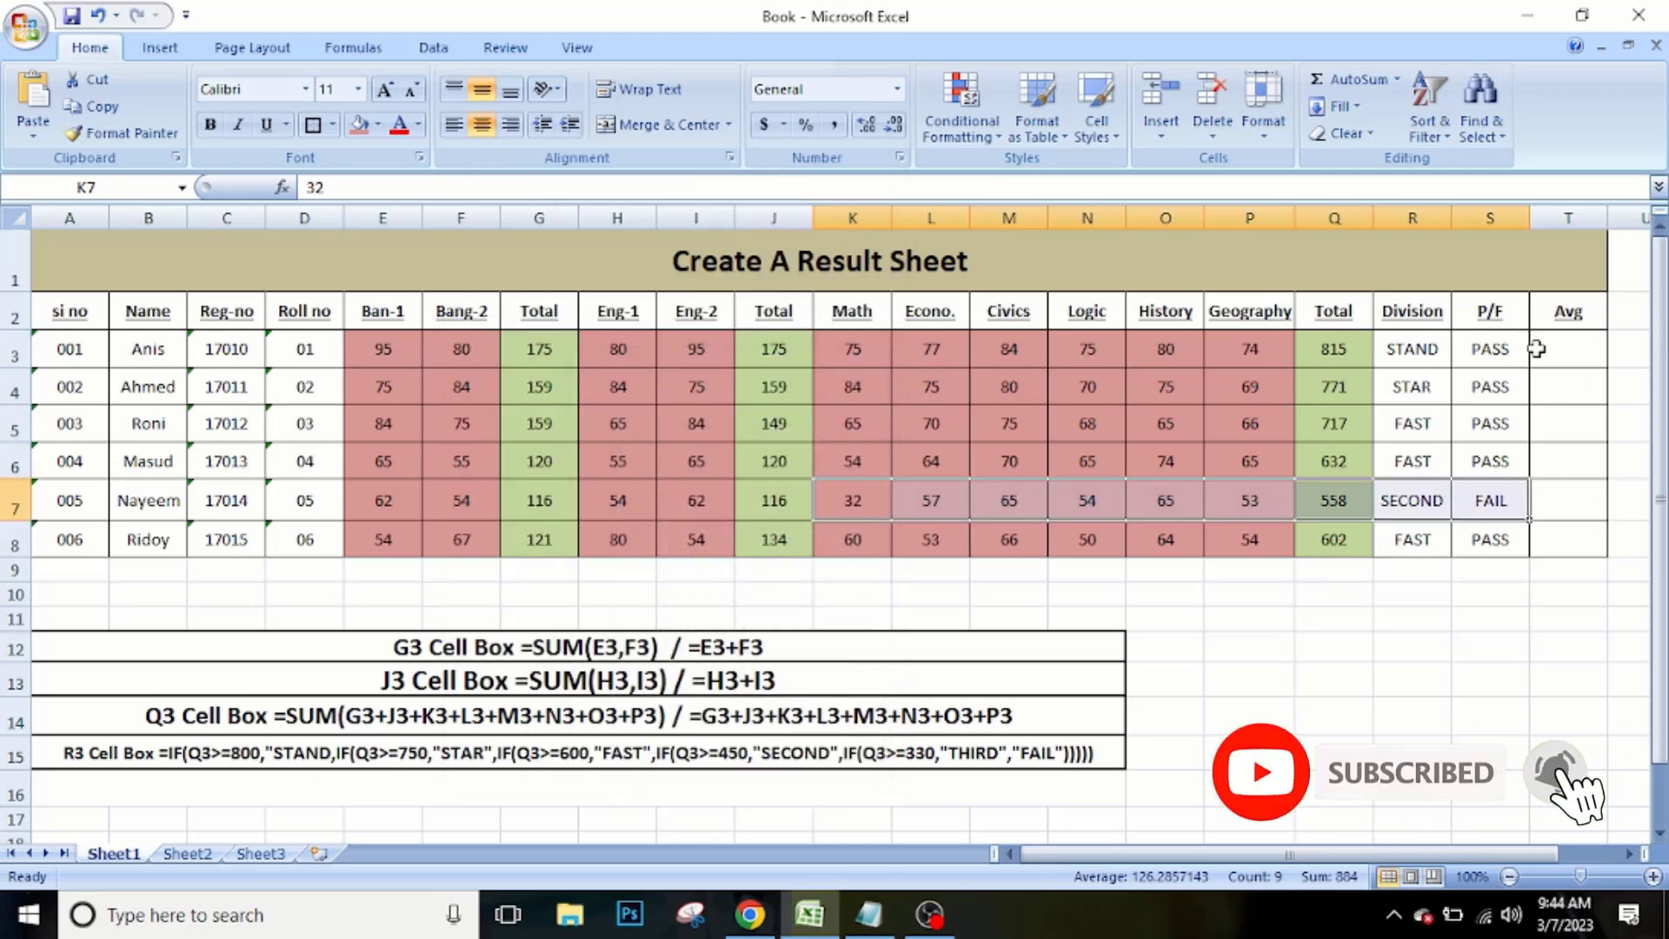
pyautogui.click(1577, 322)
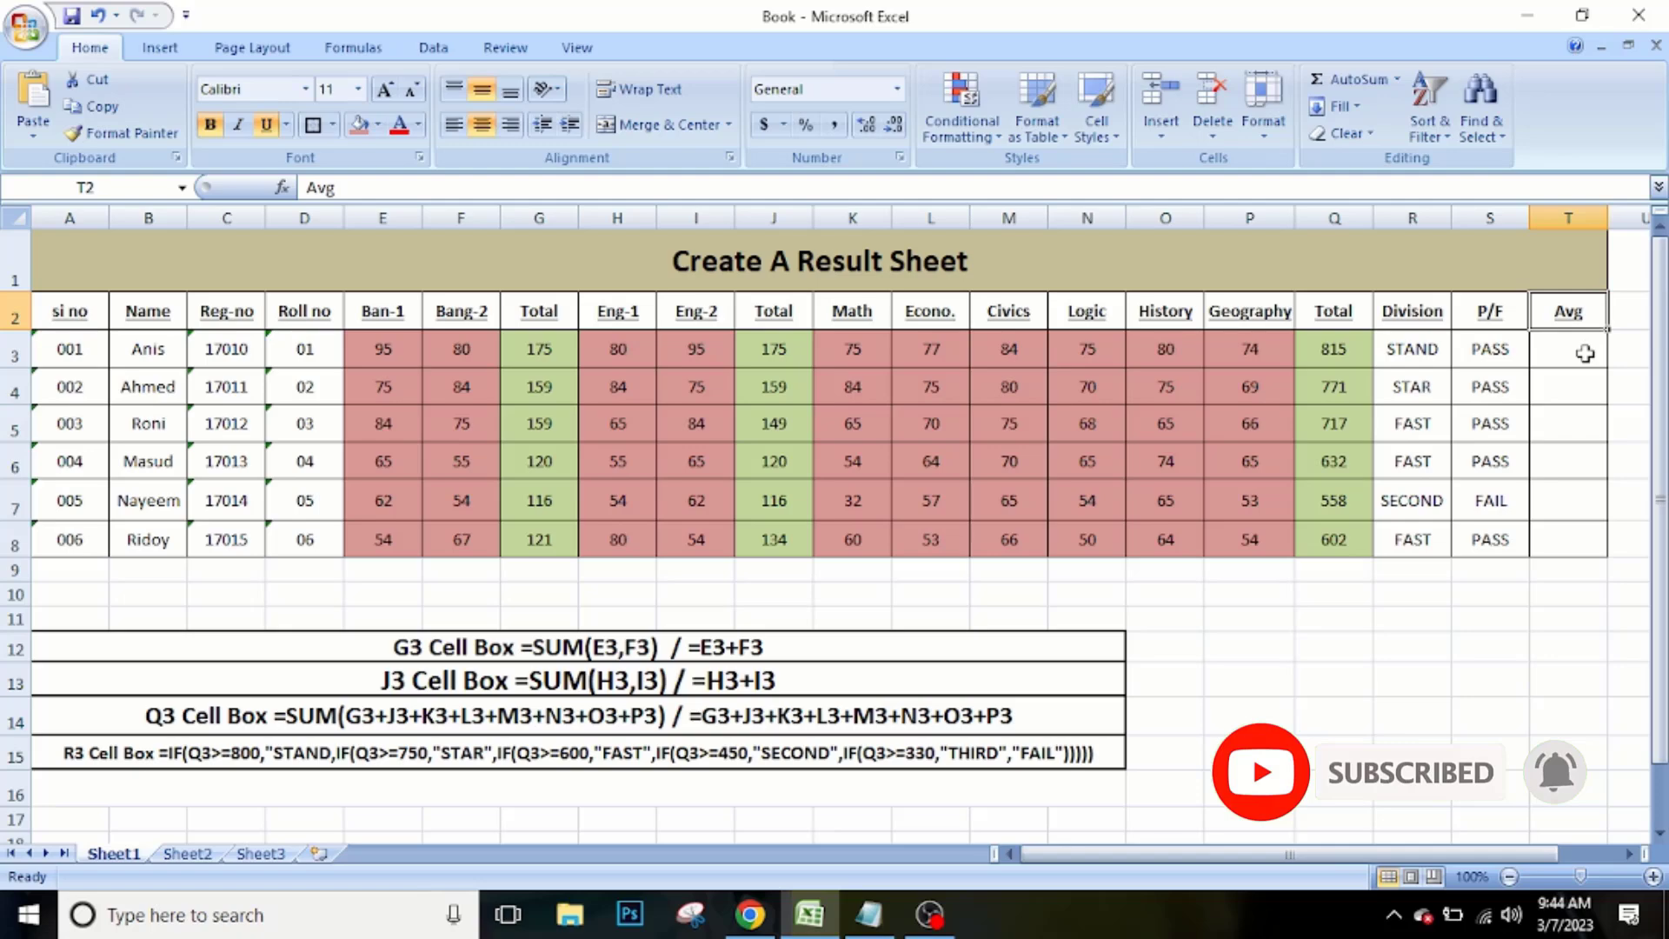
pyautogui.click(848, 917)
pyautogui.click(847, 917)
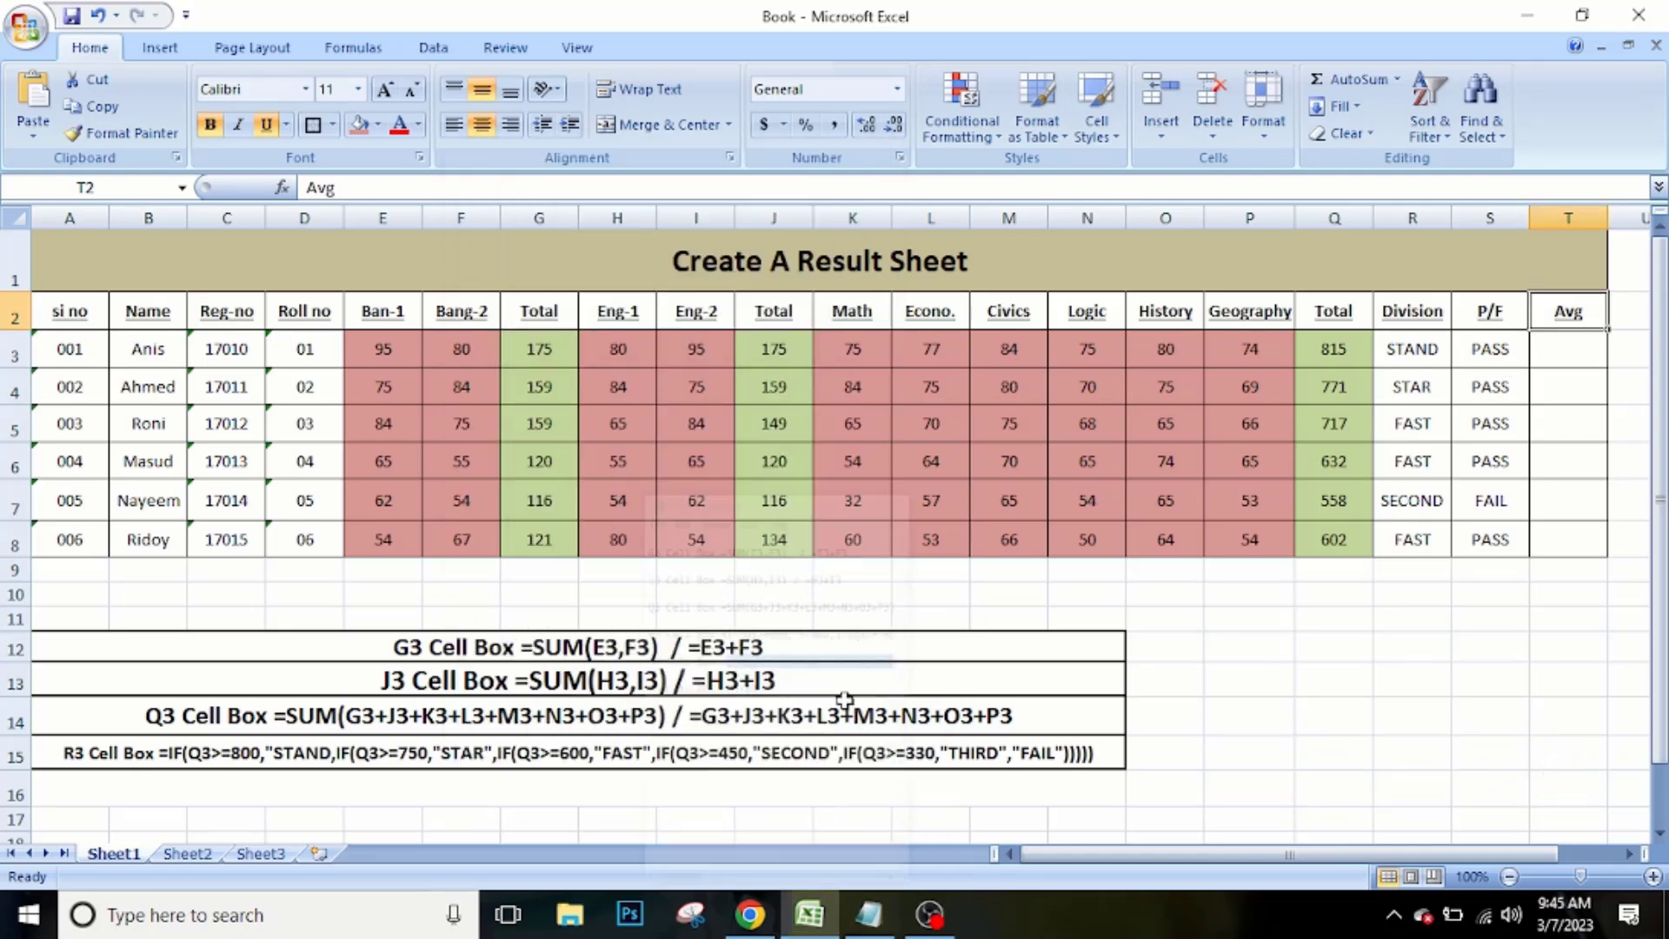
# Review the individual subject marks in rows 3 and 4 and the overall total formula in Q3 as the basis for the average.
pyautogui.doubleClick(1547, 348)
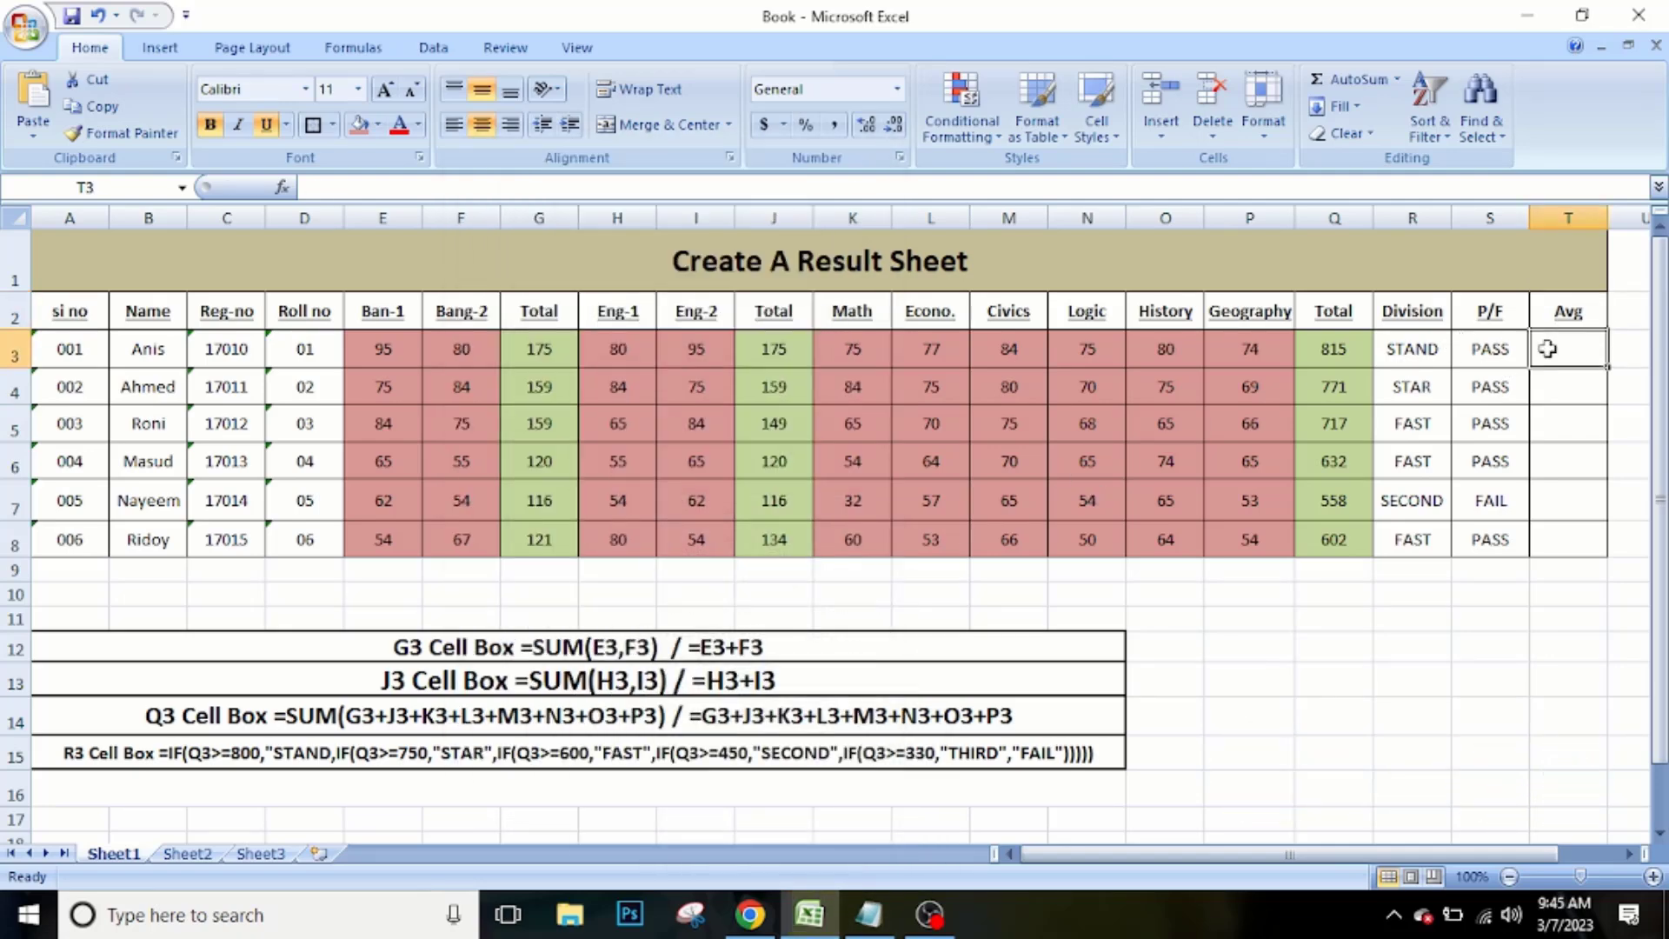
pyautogui.click(461, 349)
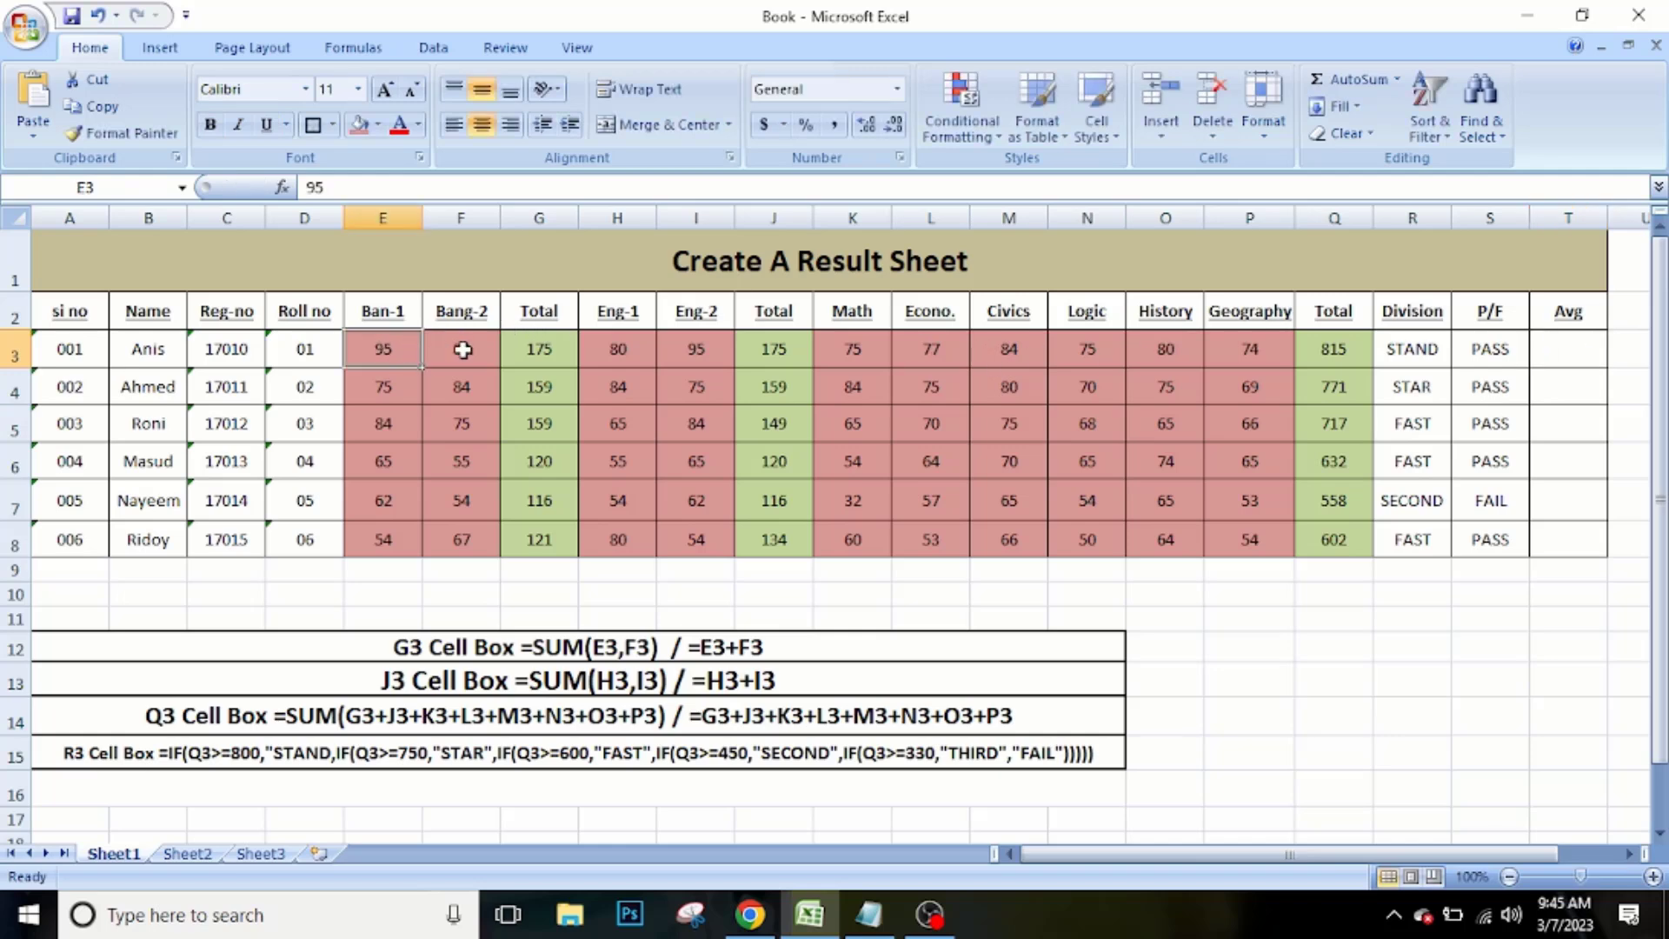
pyautogui.click(617, 349)
pyautogui.click(676, 343)
pyautogui.click(938, 350)
pyautogui.click(1053, 350)
pyautogui.click(1015, 351)
pyautogui.click(1133, 348)
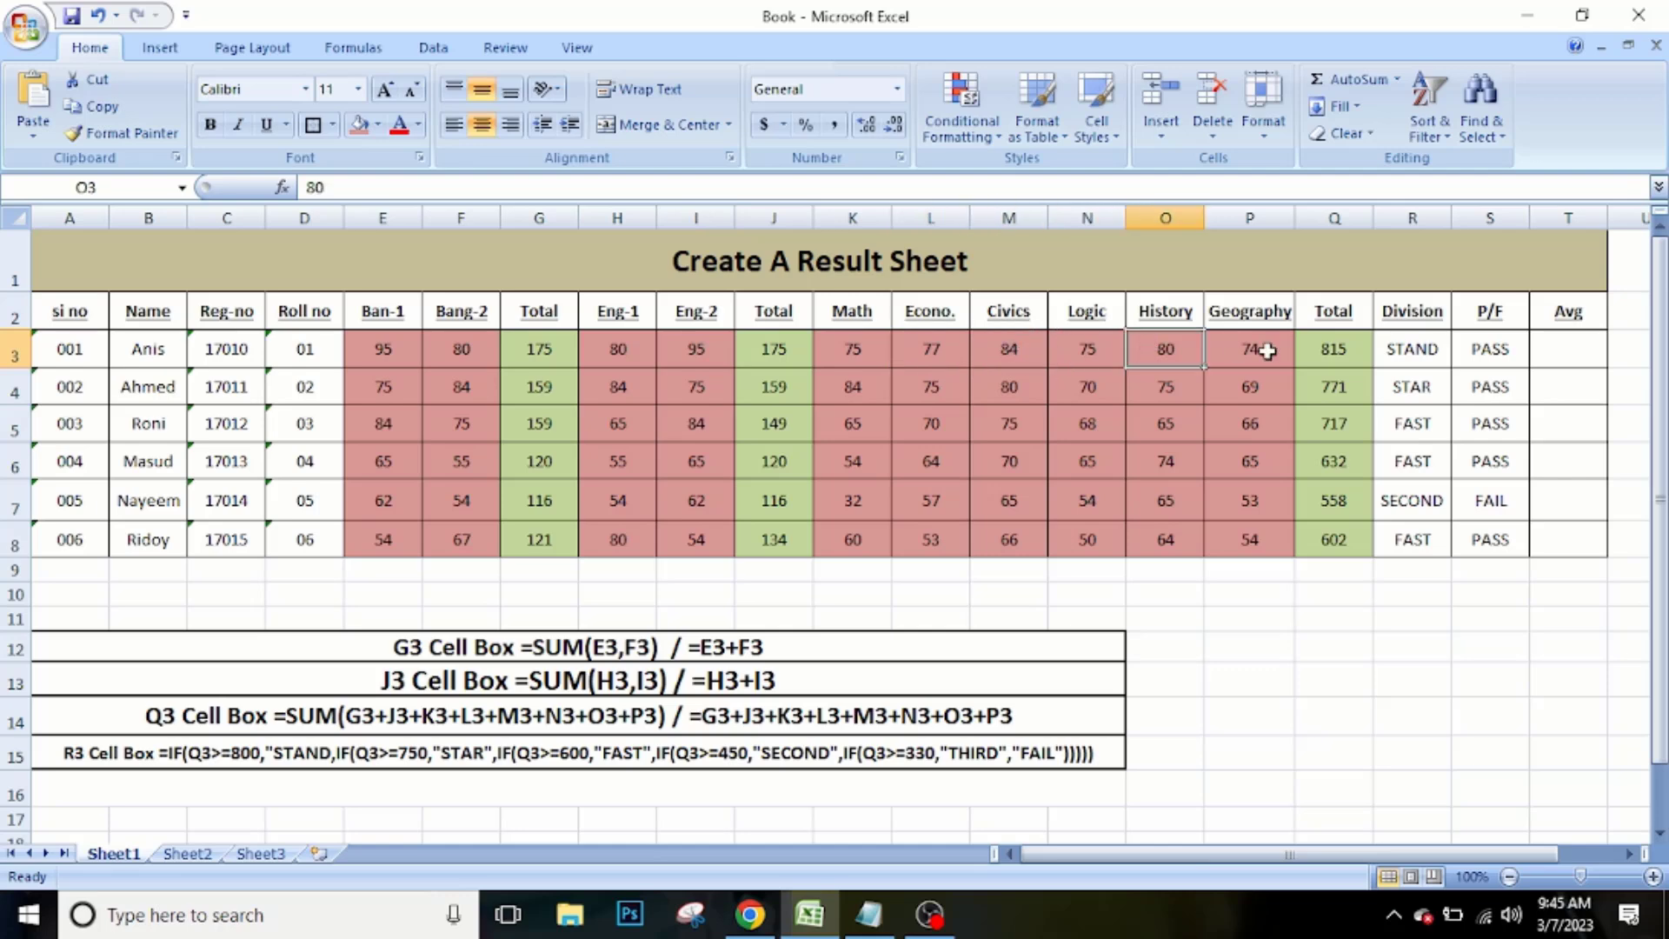
pyautogui.click(1263, 347)
pyautogui.moveTo(864, 383); pyautogui.dragTo(1218, 383)
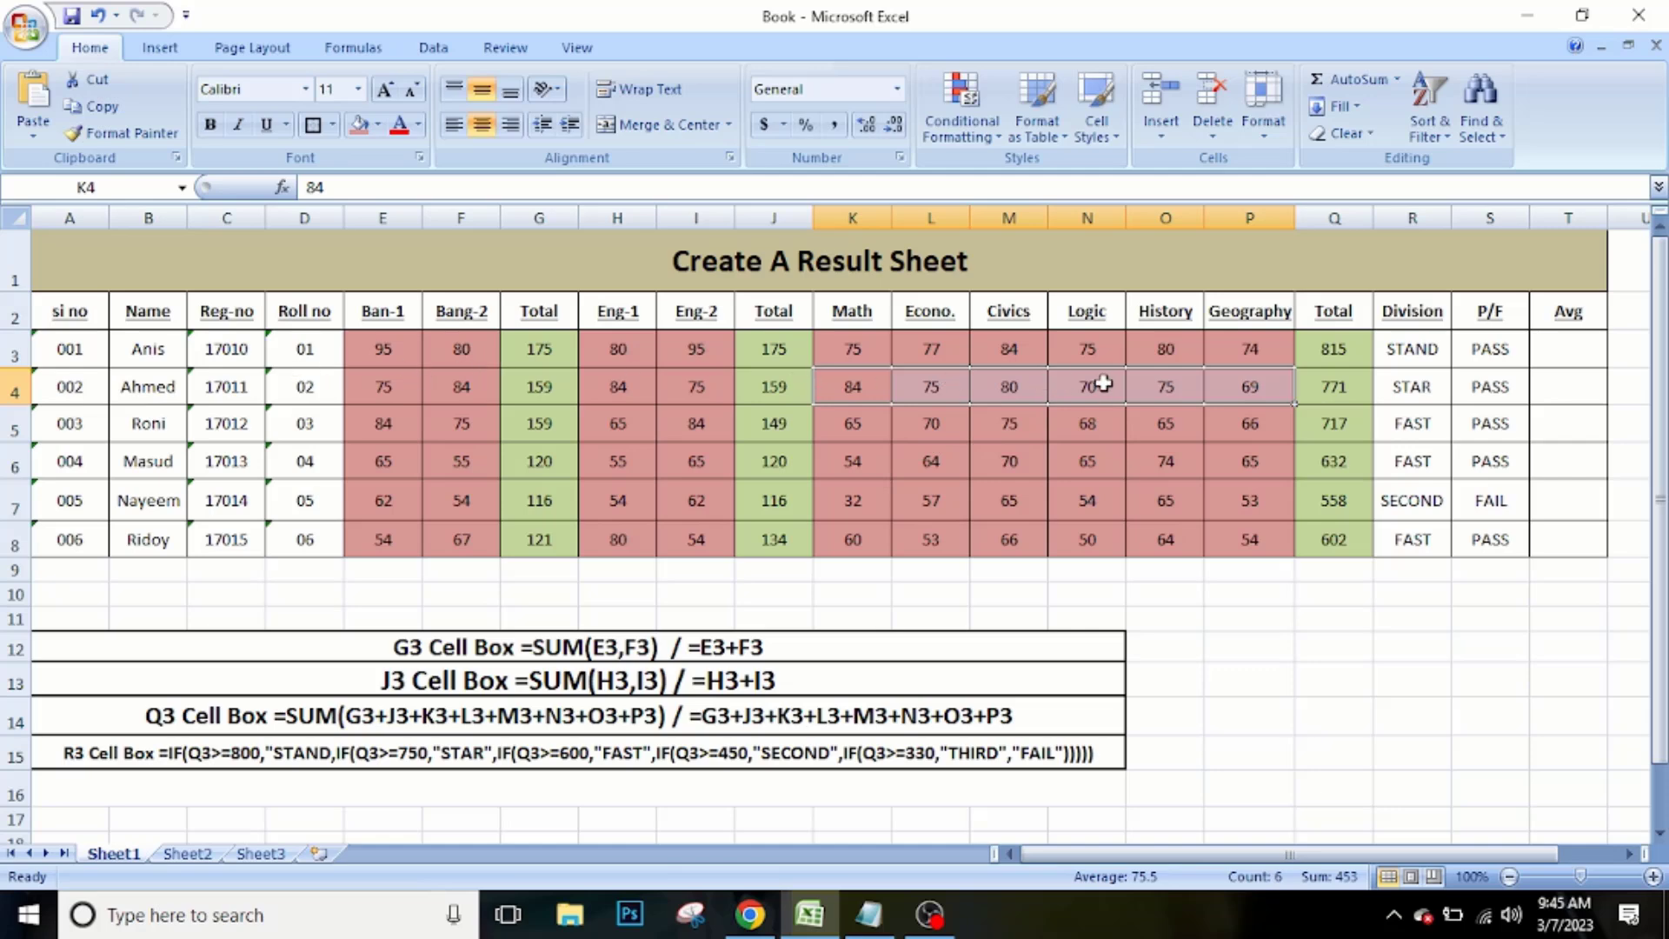
pyautogui.click(1327, 310)
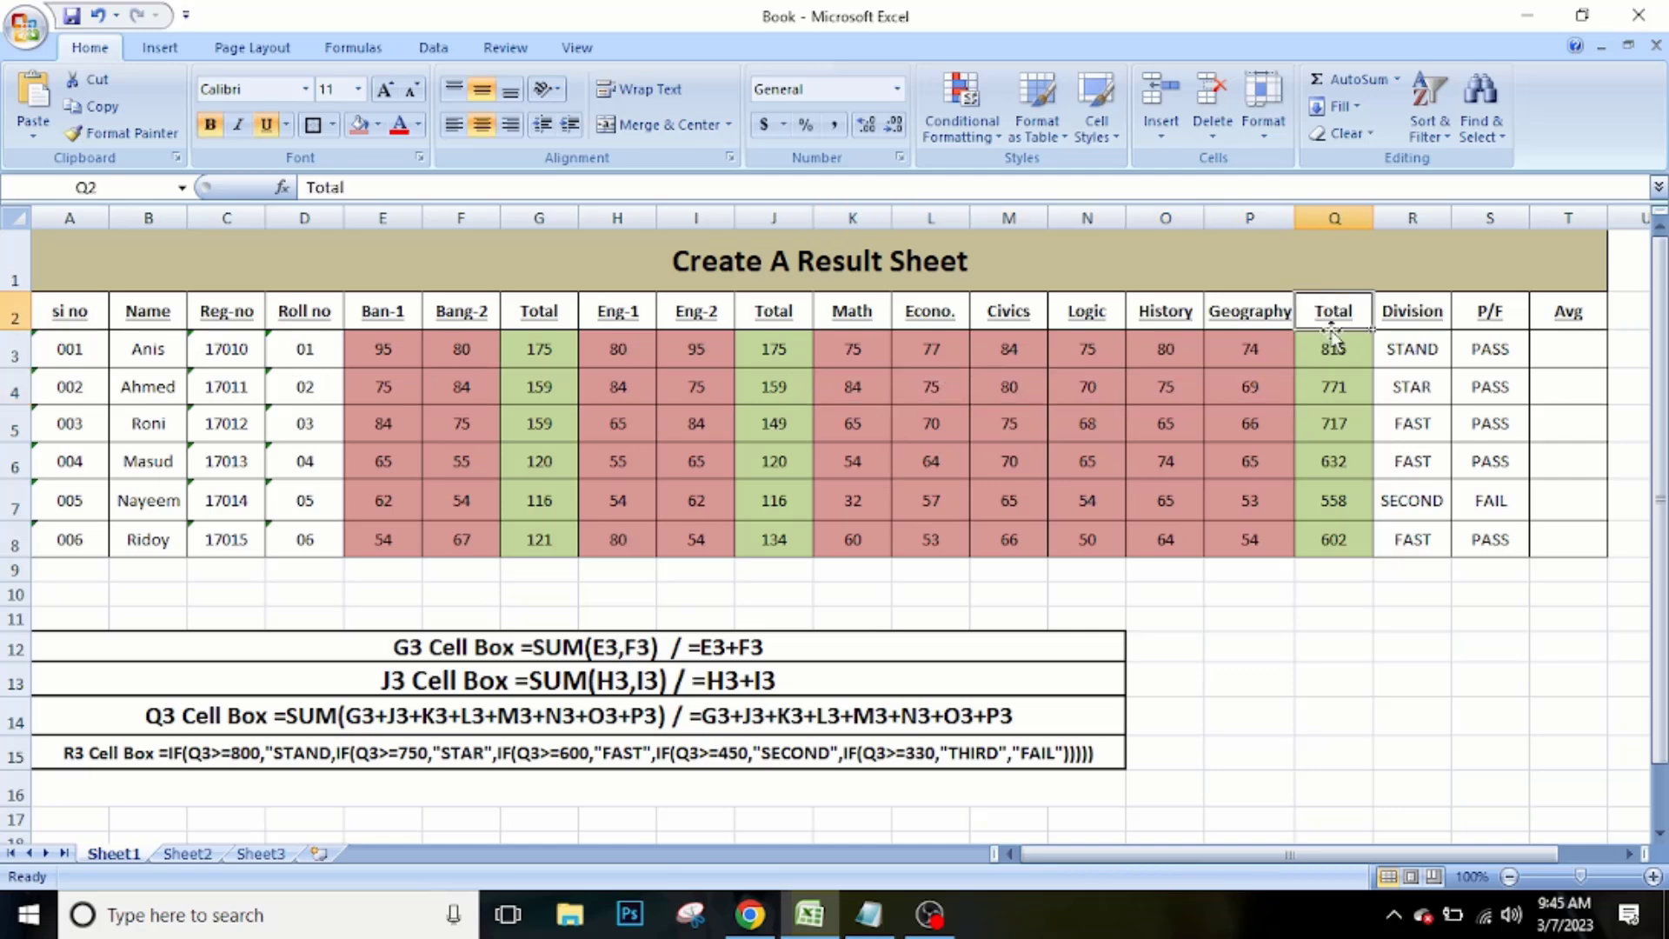
pyautogui.click(1332, 346)
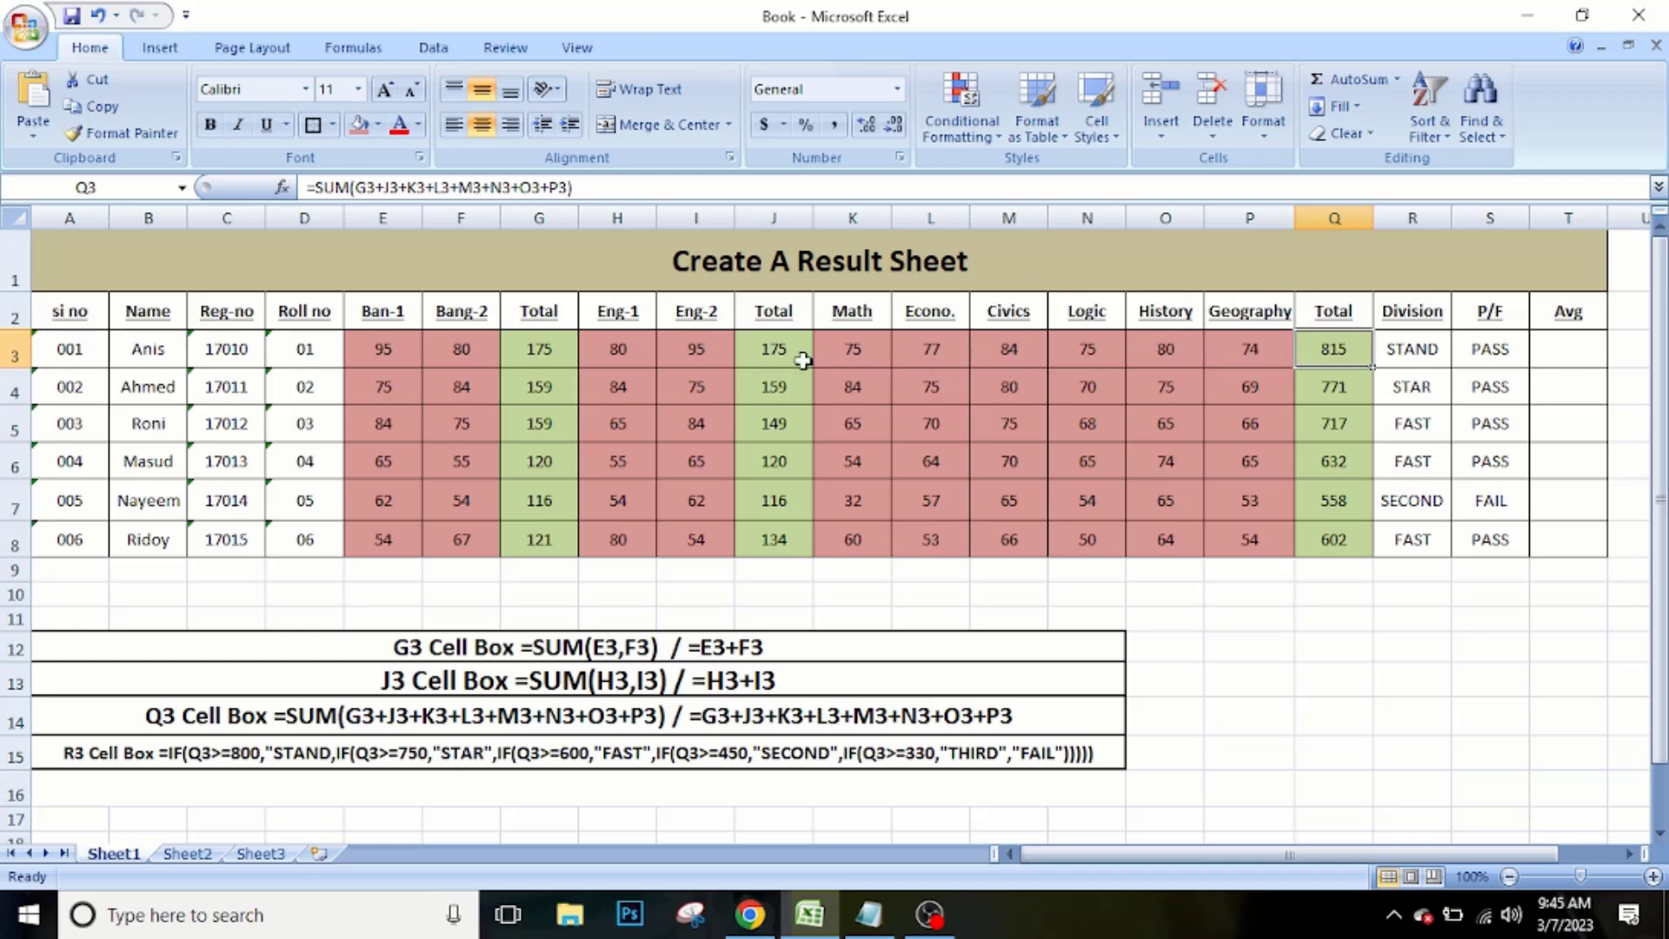
# Enter the formula =Q3/10 in T3 to calculate the first student's average.
pyautogui.click(1569, 352)
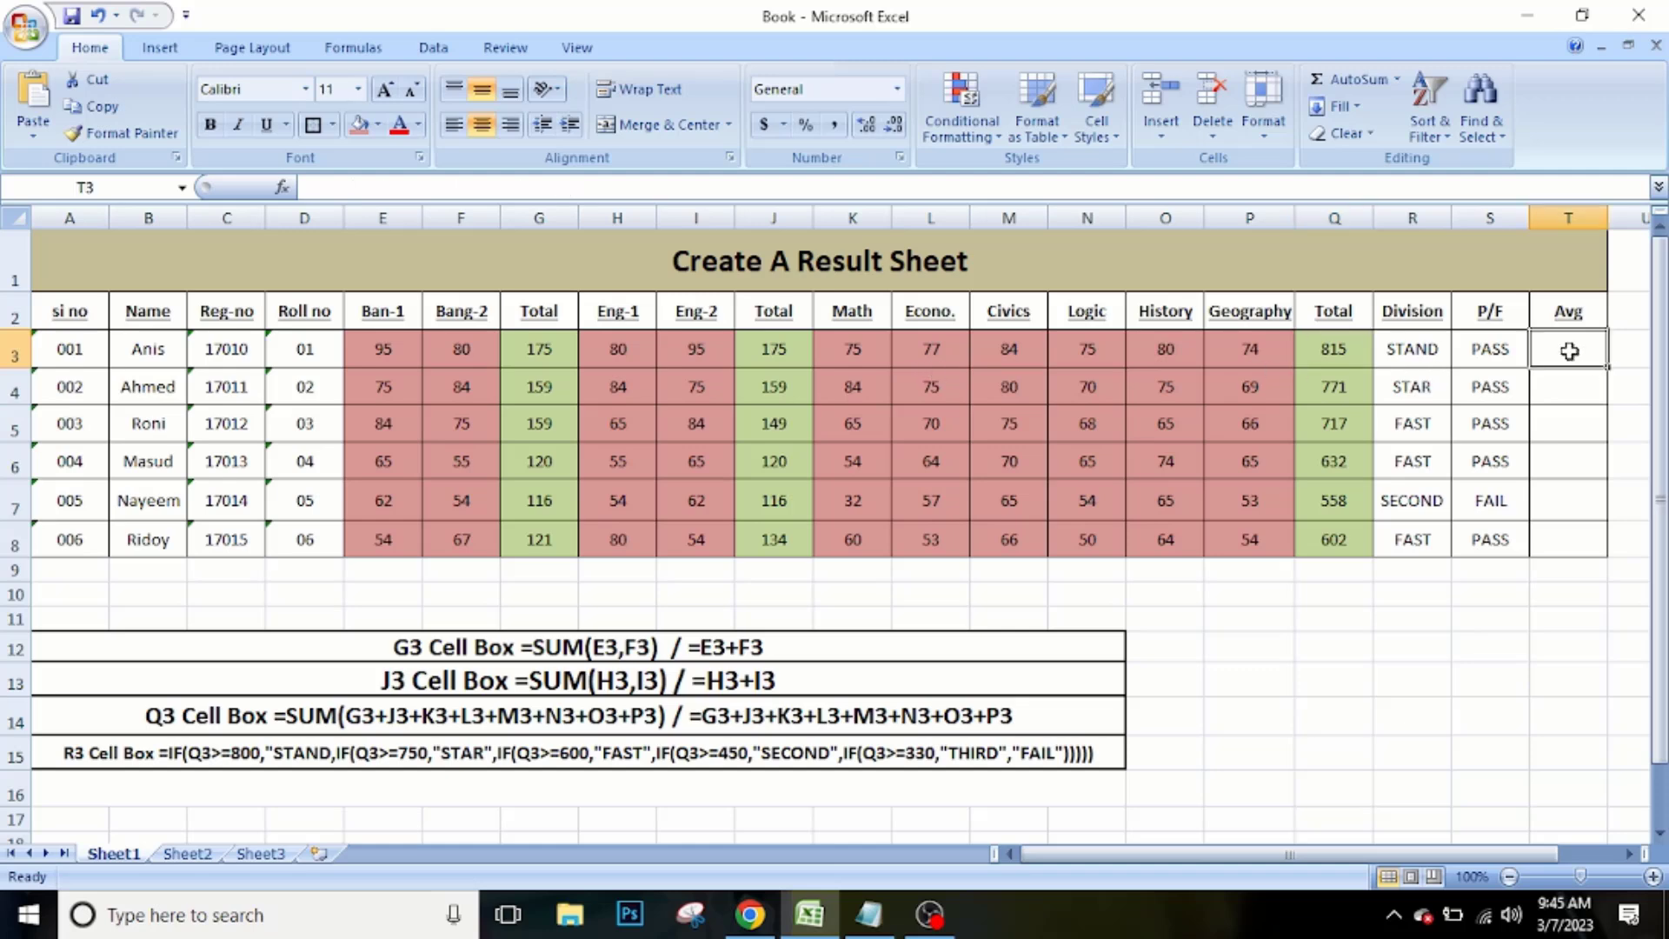
pyautogui.write('=')
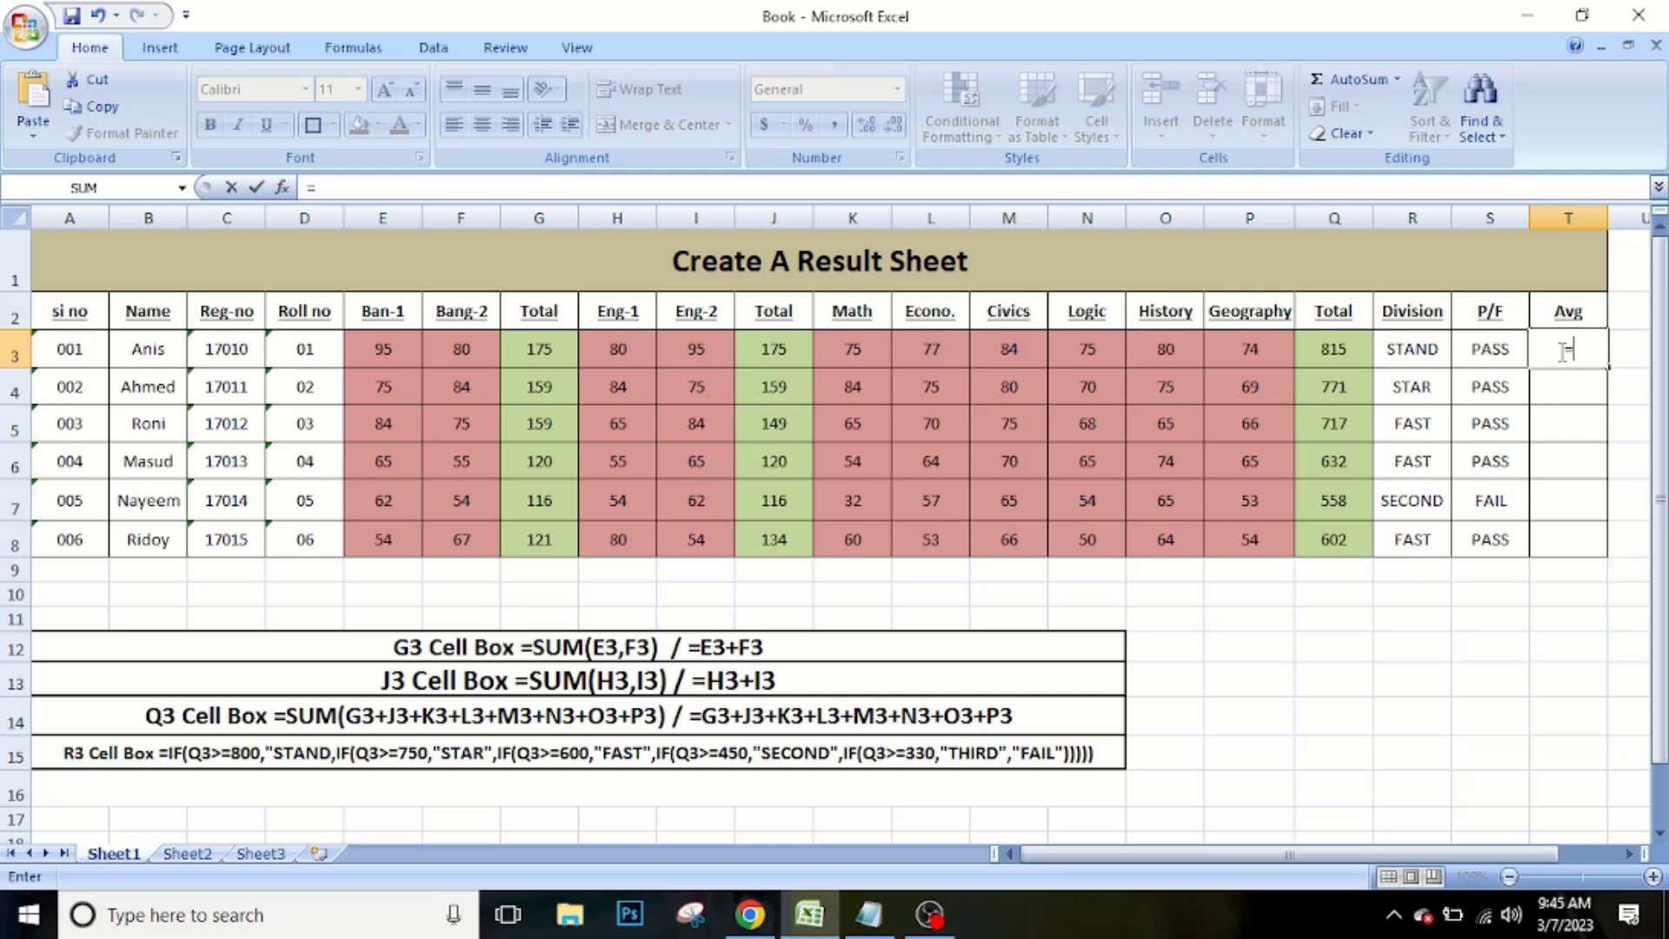
pyautogui.click(1330, 350)
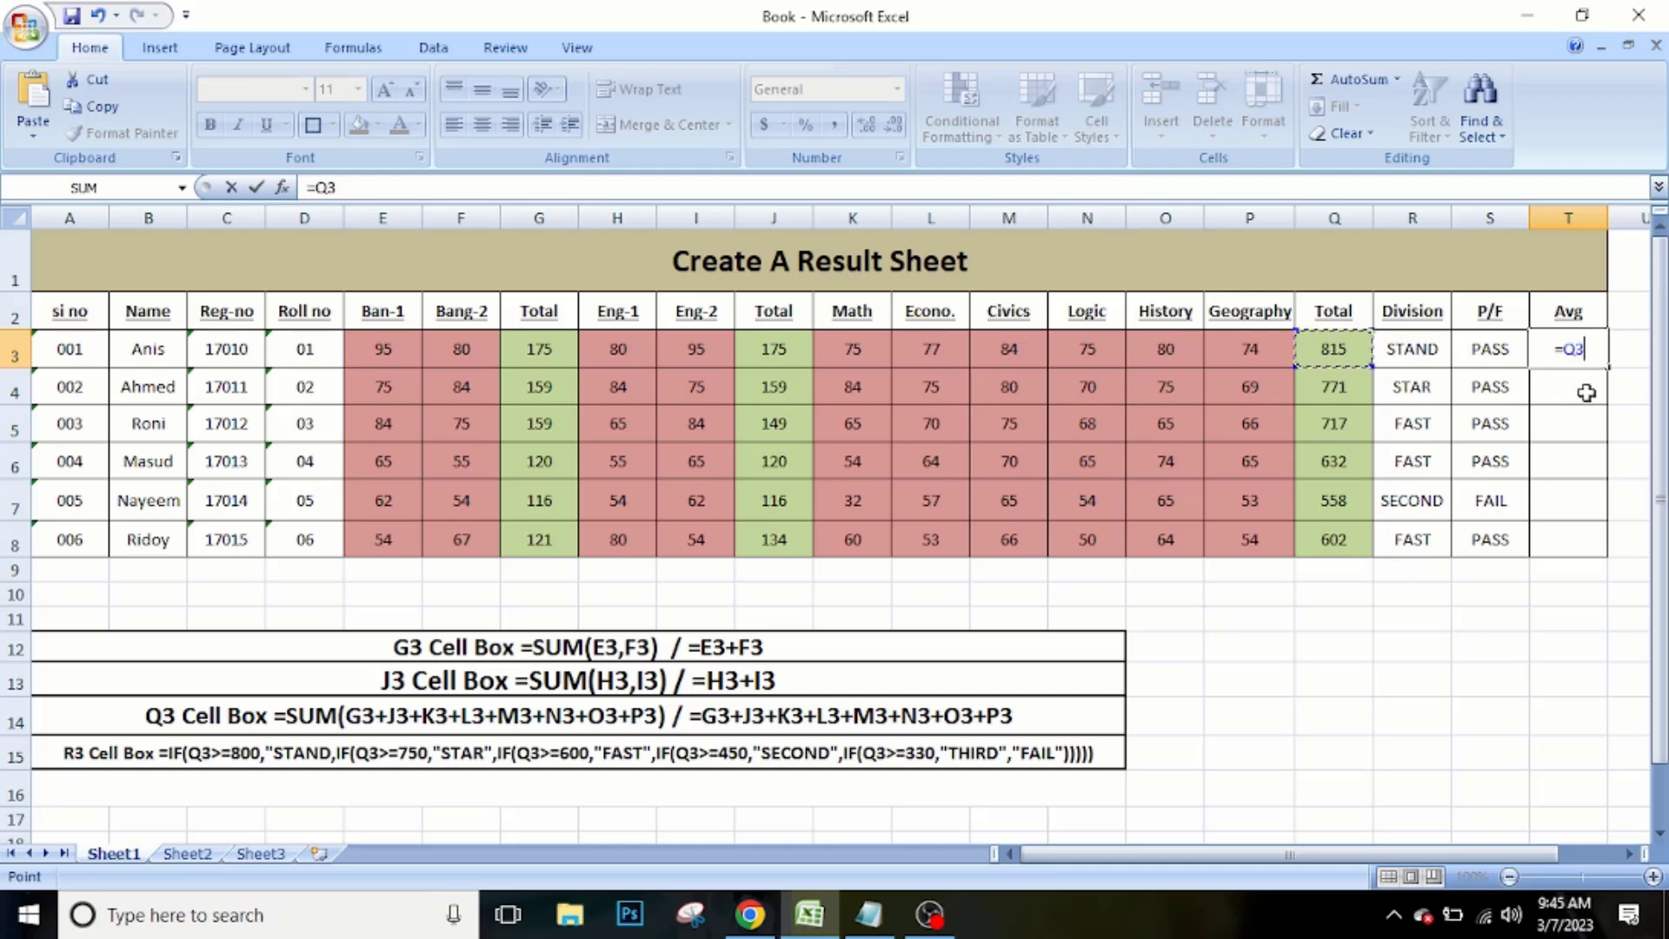
pyautogui.write('/10')
pyautogui.press('Return')
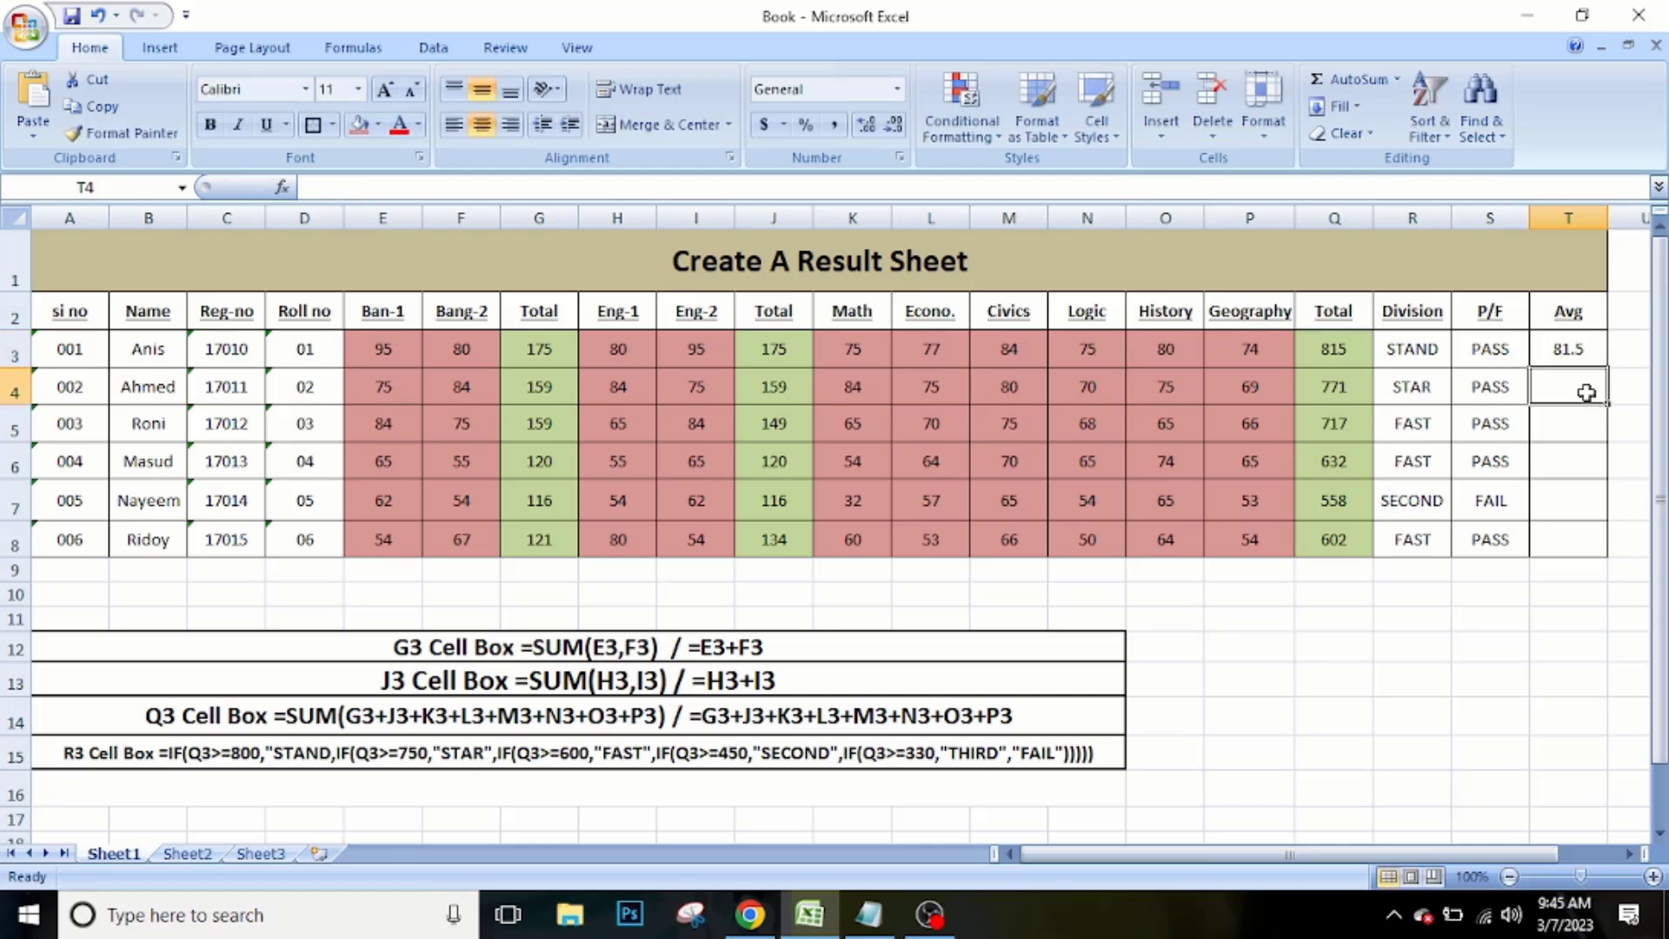
# Fill the T3 average formula down the Avg column through T8 for all students.
pyautogui.click(1589, 346)
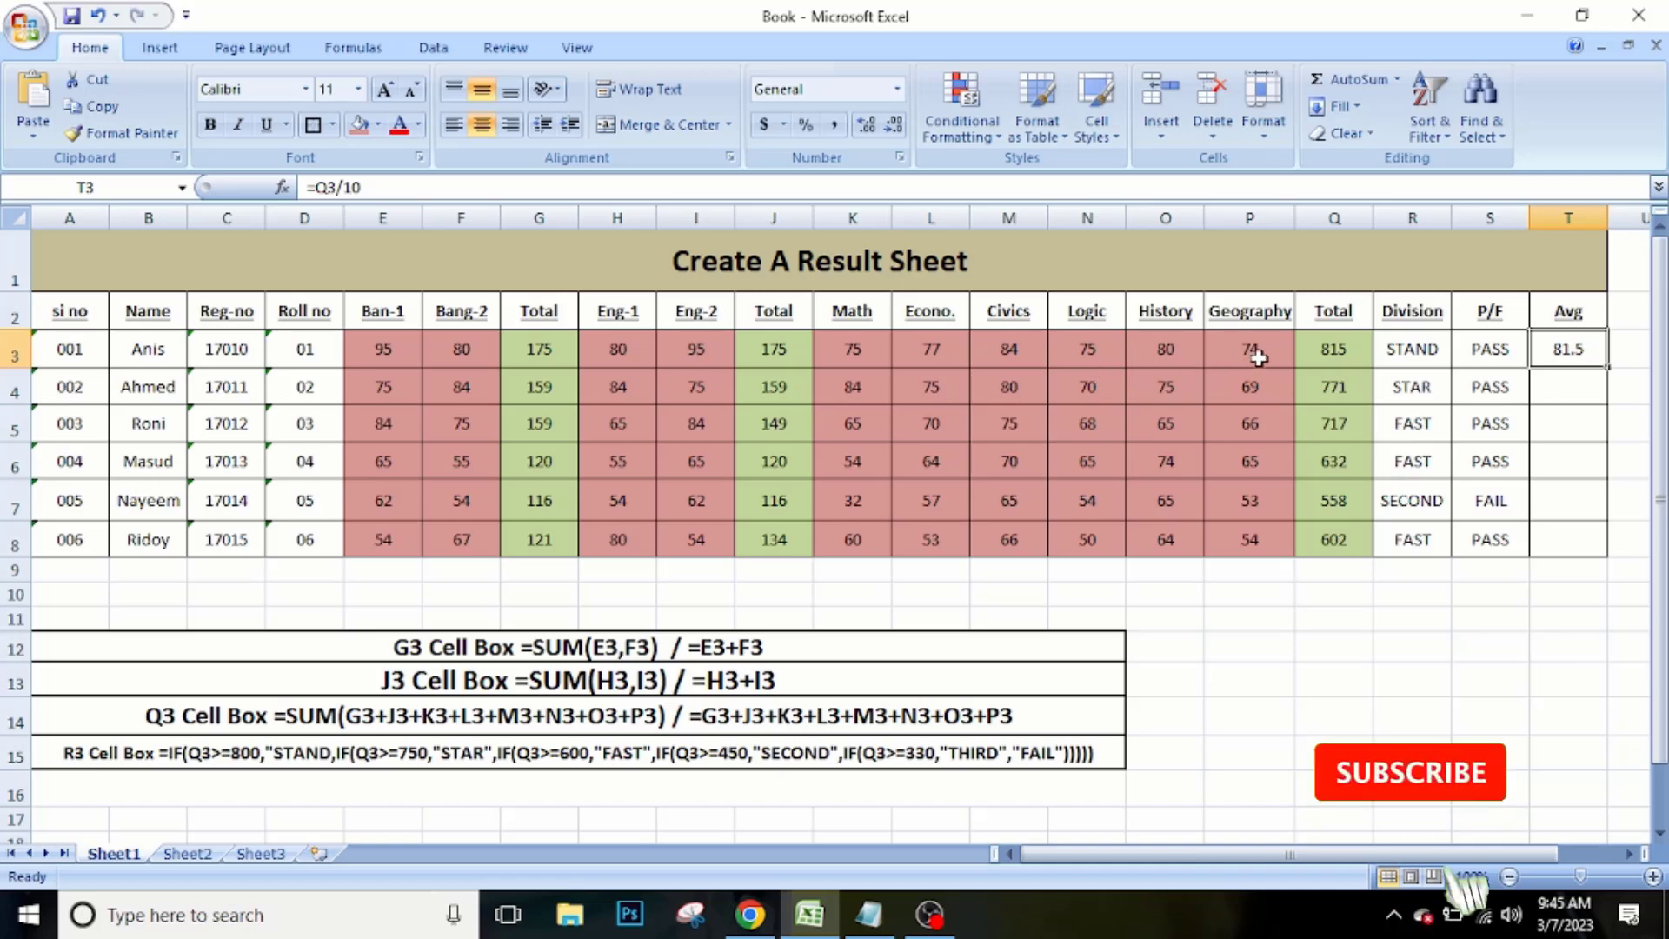
pyautogui.click(1252, 352)
pyautogui.click(1565, 352)
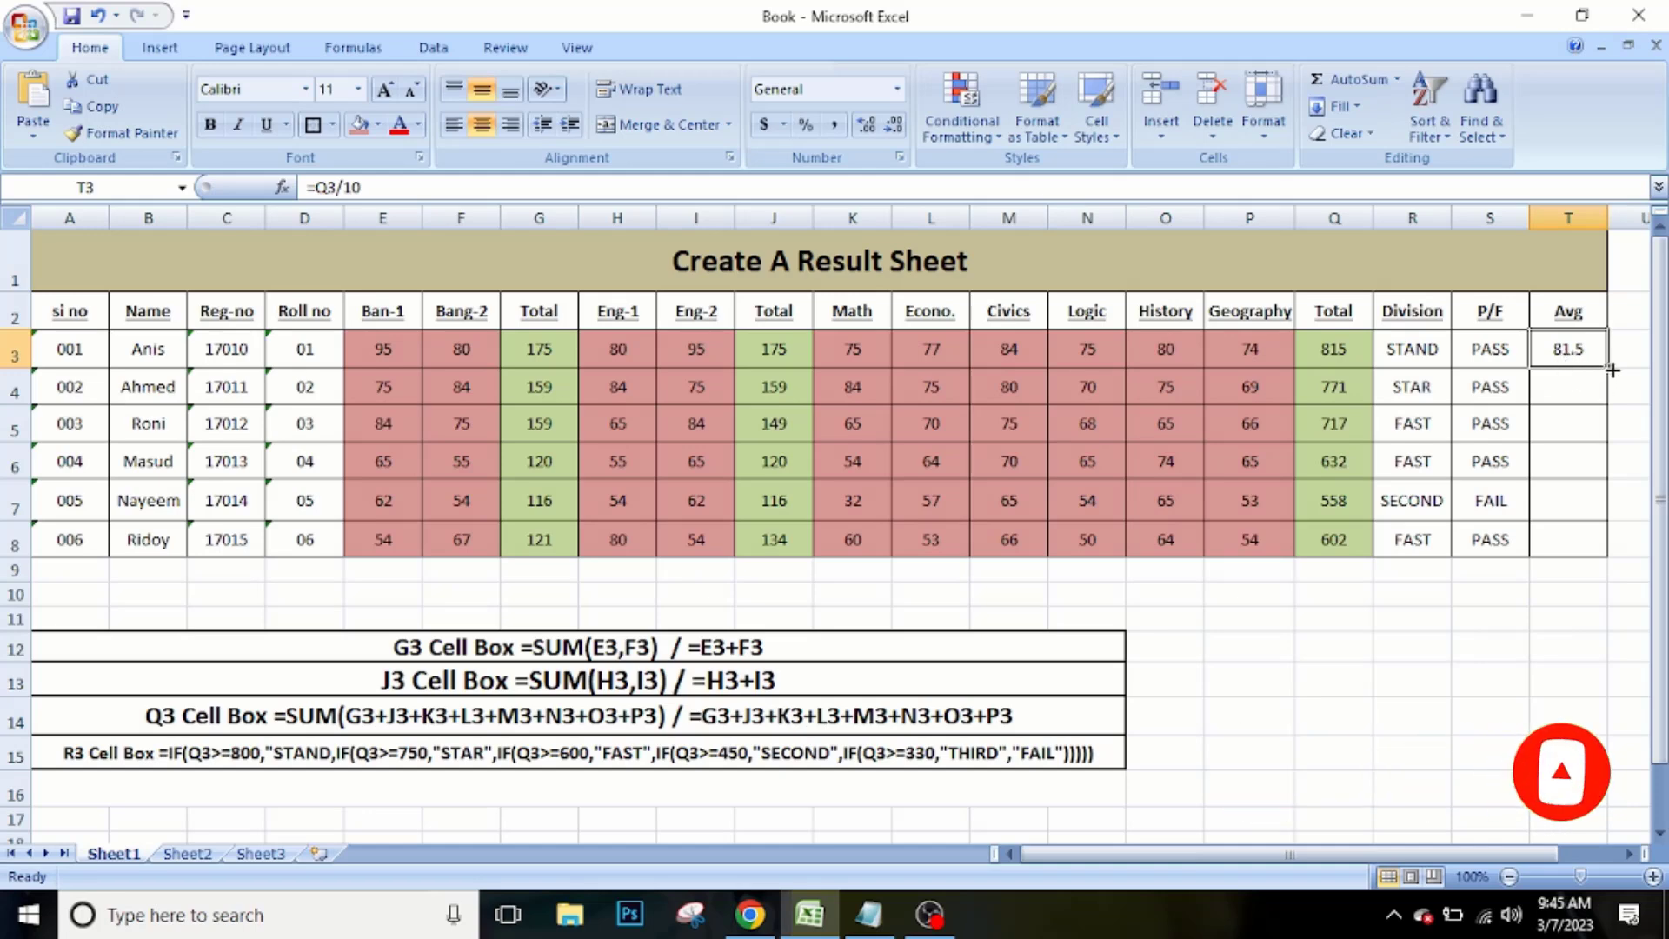
pyautogui.moveTo(1611, 369); pyautogui.dragTo(1605, 549)
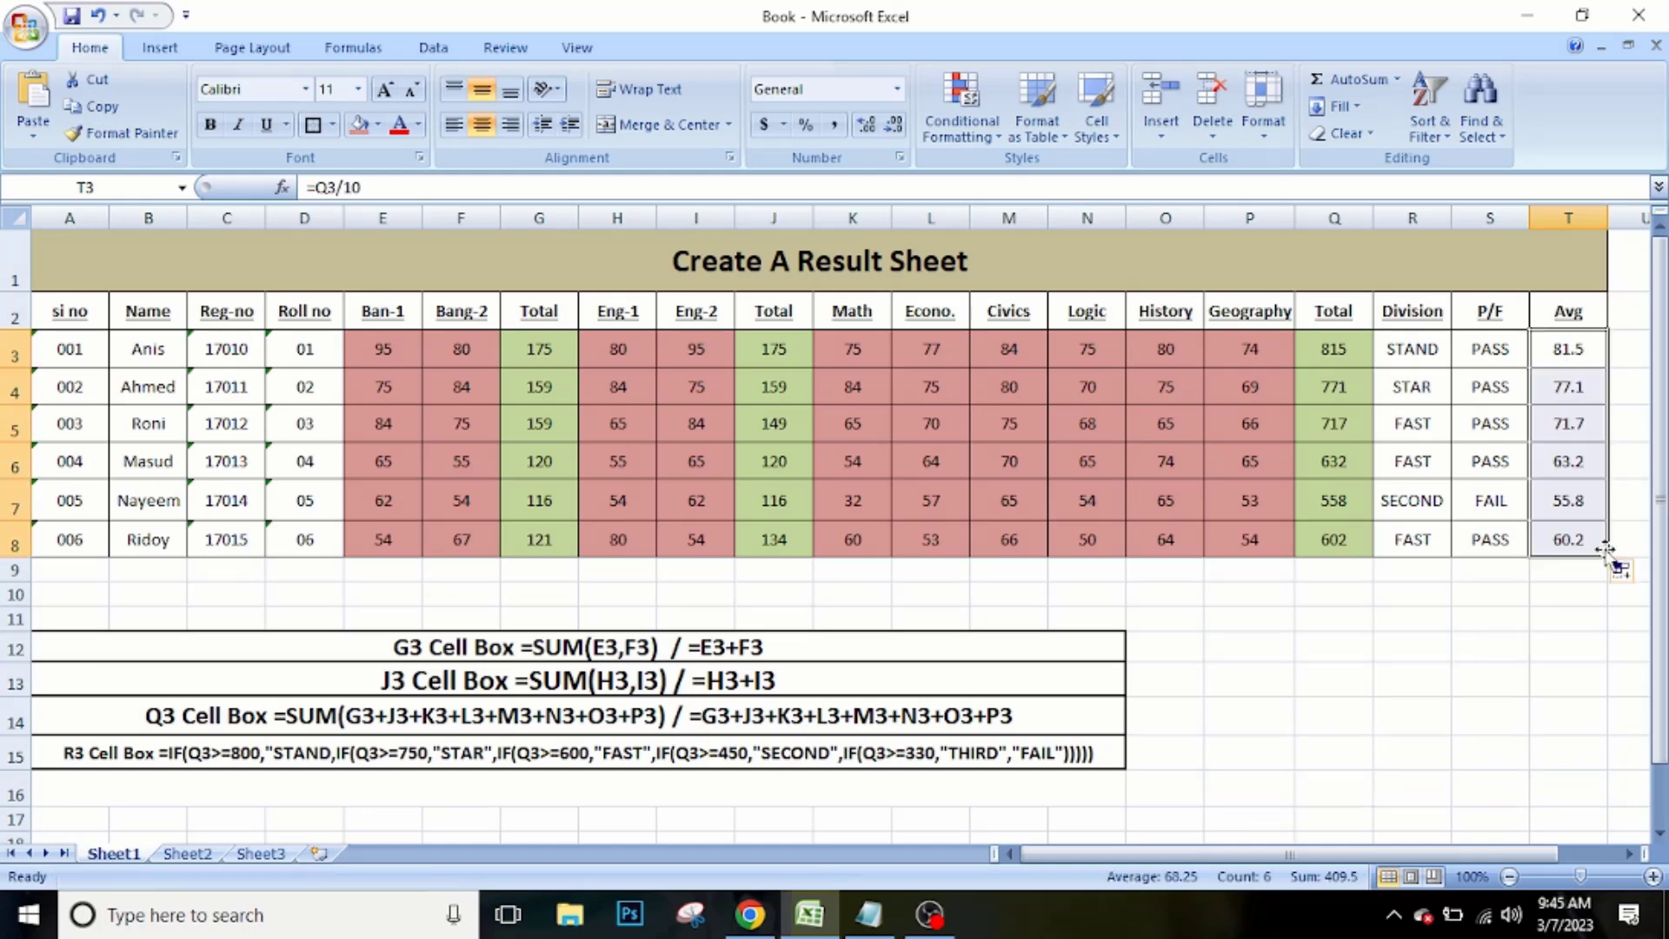
pyautogui.click(1519, 598)
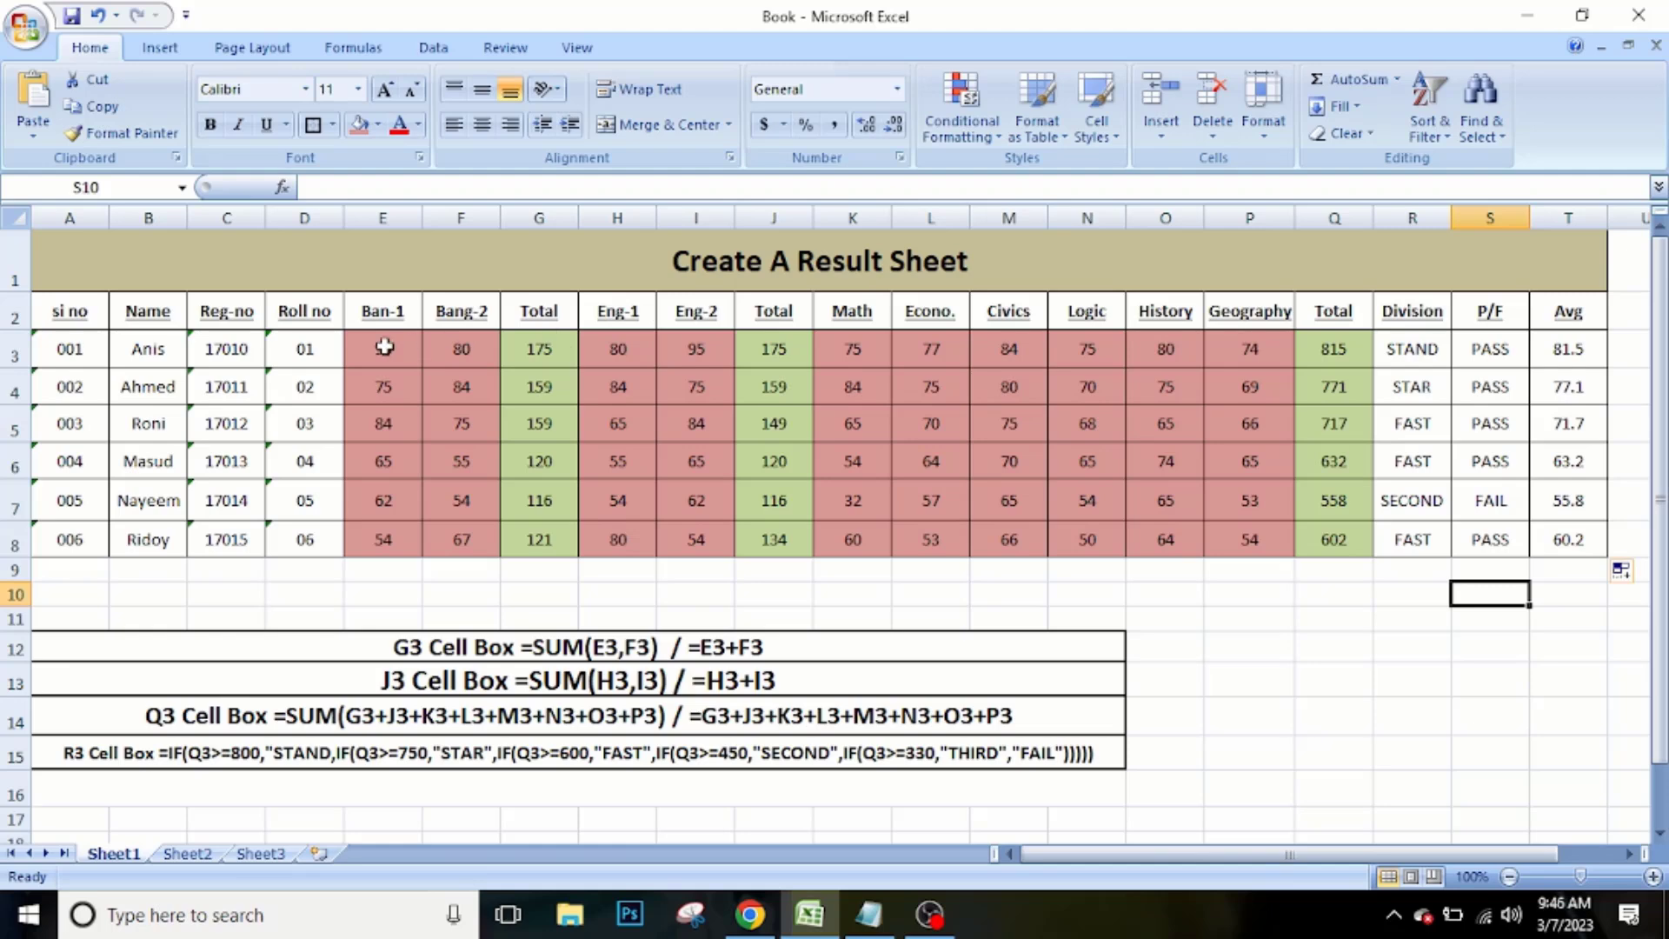
pyautogui.moveTo(87, 308); pyautogui.dragTo(1573, 544)
pyautogui.click(1535, 653)
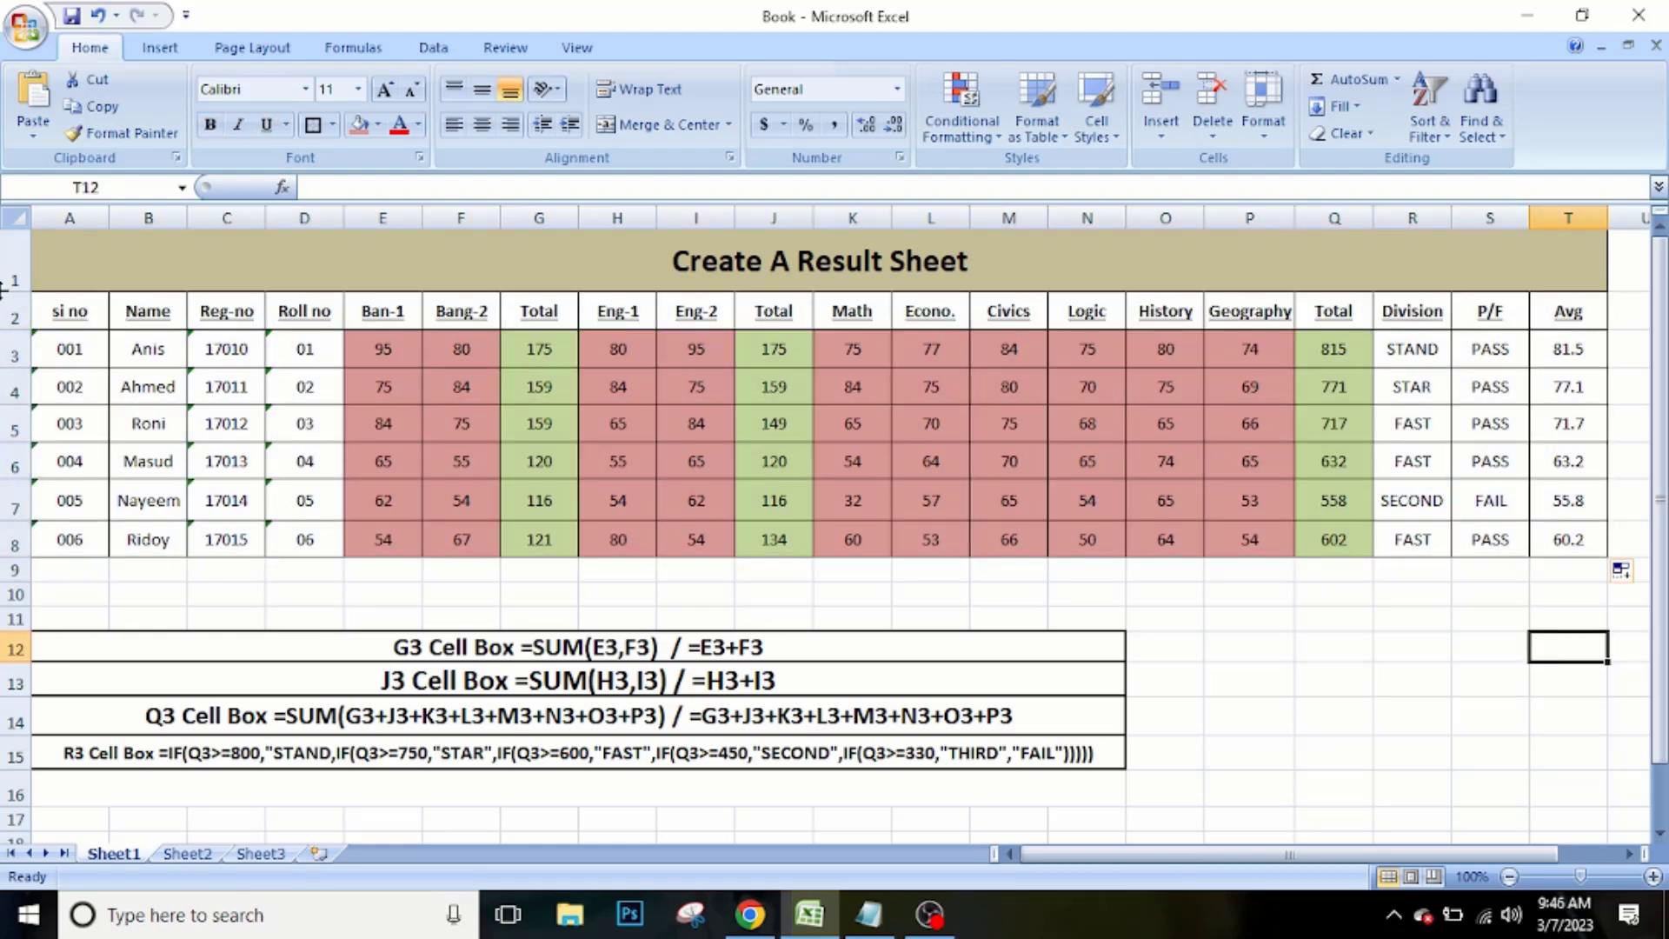